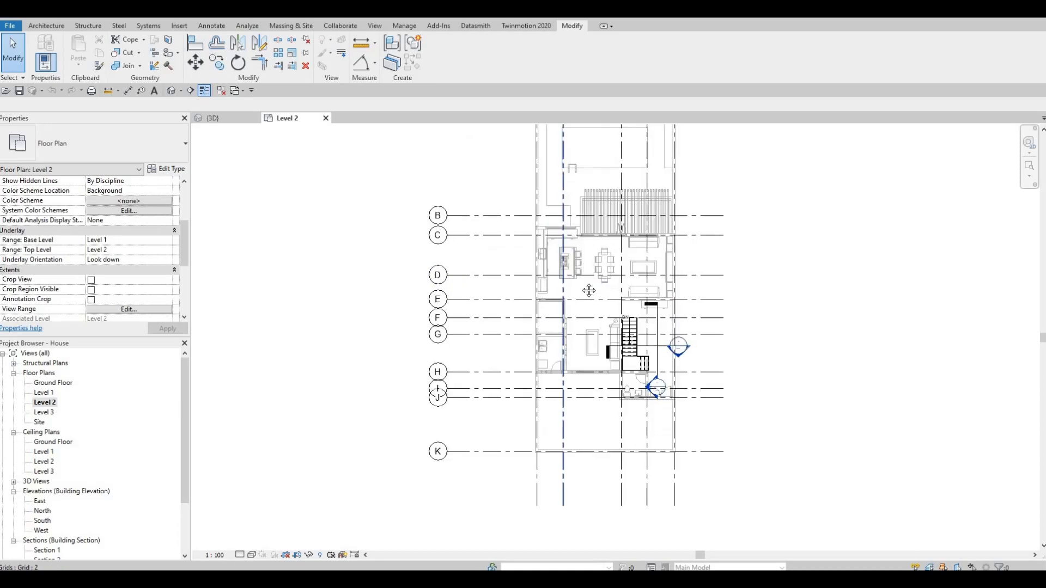
Draw a wall matching the existing EXTERIOR WALL 1 by the kitchen, running along grid C from grid 1 to grid 3.
scroll(599, 298, up, 2)
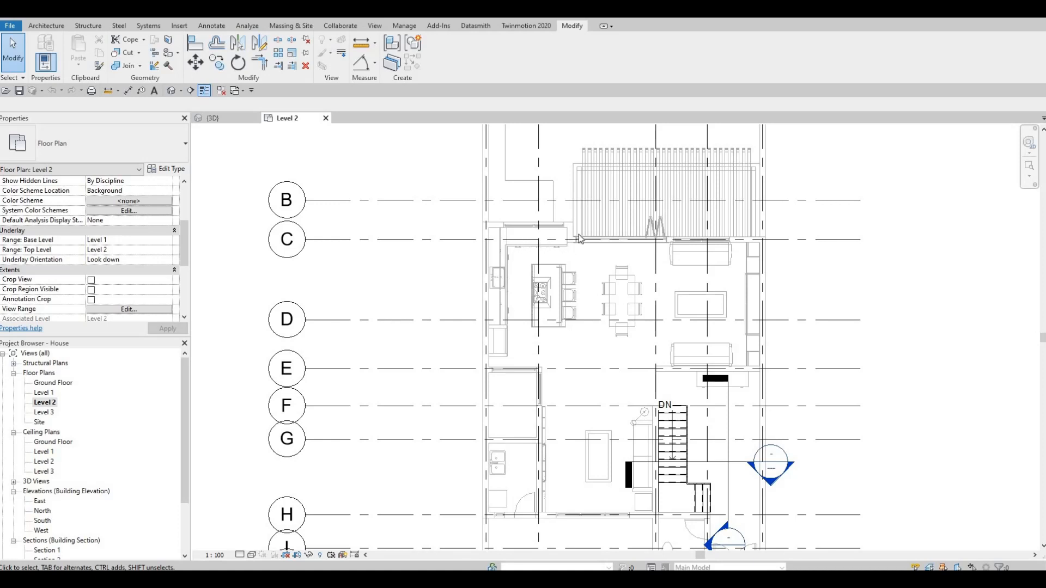
key(F1)
mouse_move(542, 287)
middle_down()
mouse_move(556, 266)
mouse_move(540, 305)
middle_up()
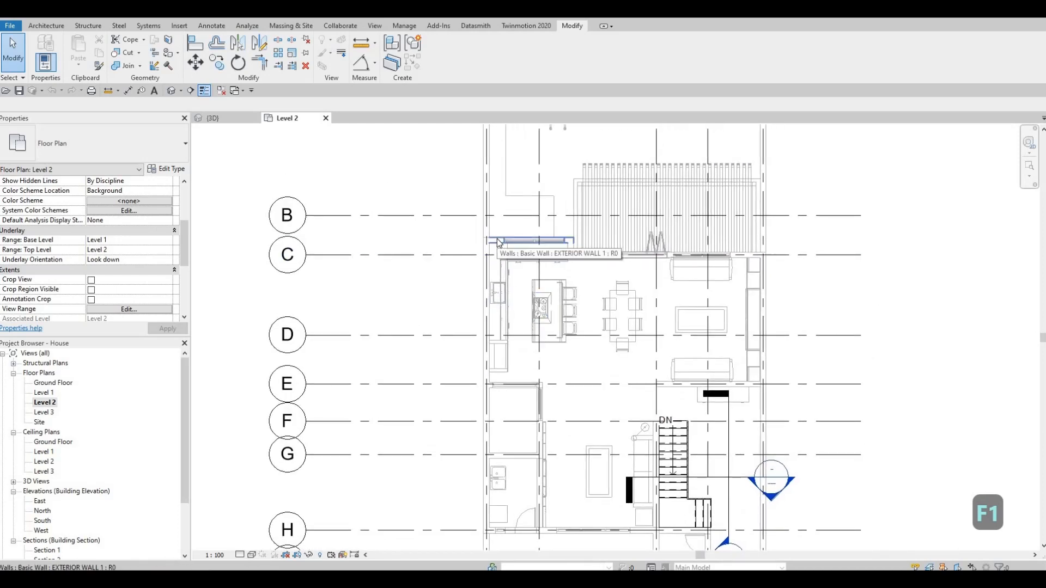
click(498, 243)
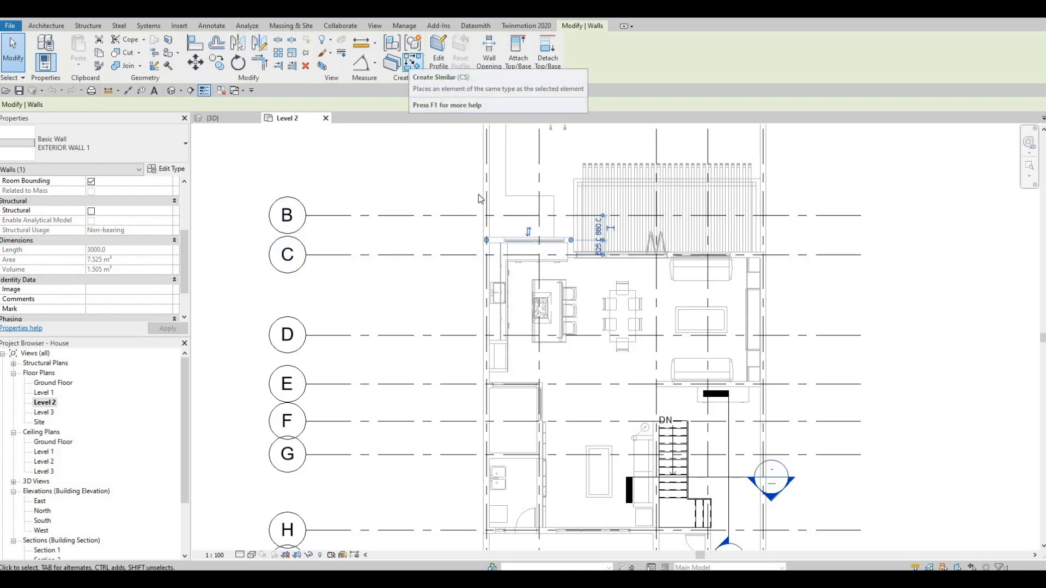
key(c)
key(s)
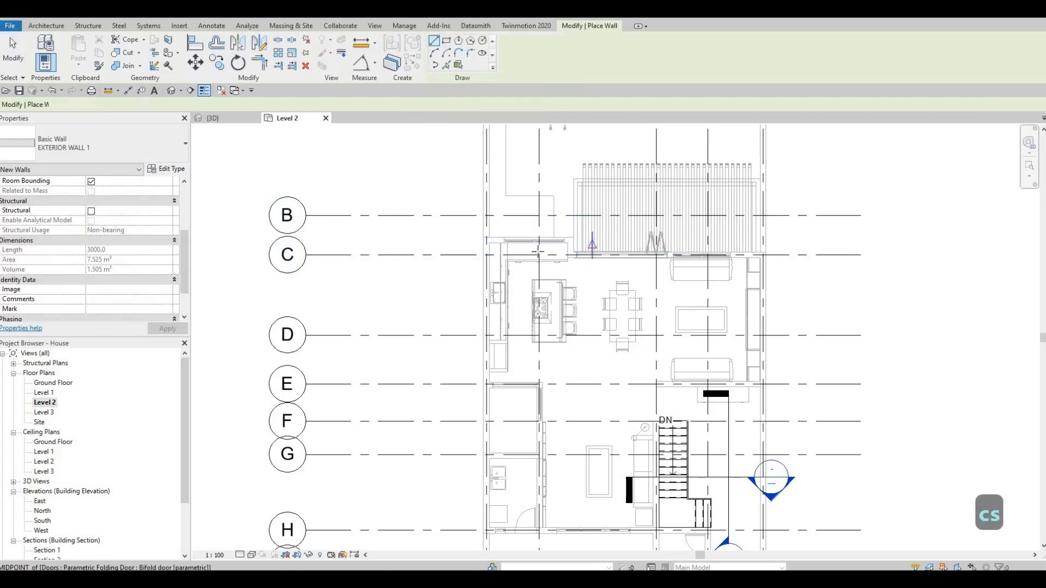
scroll(535, 201, down, 4)
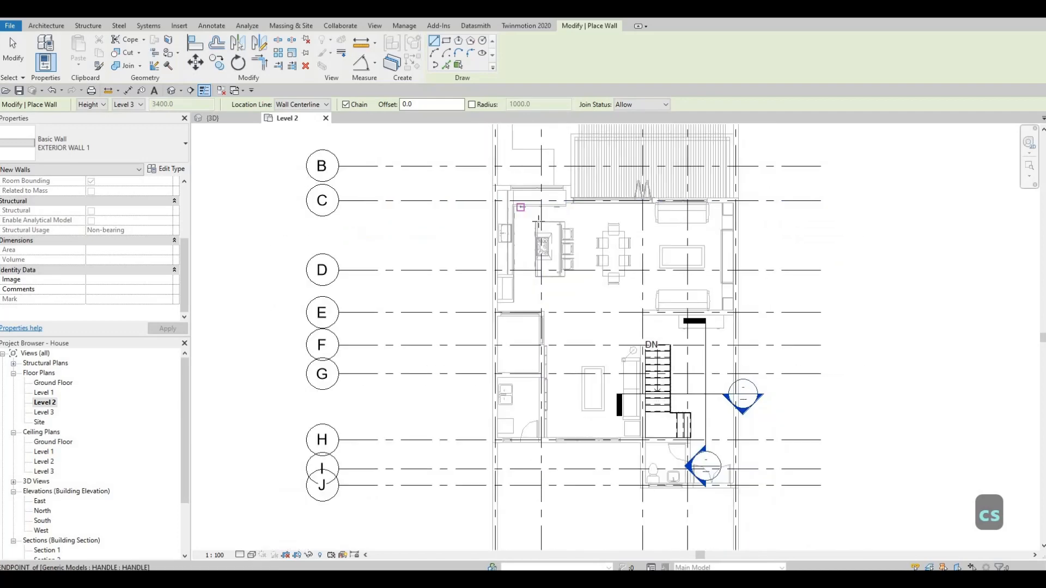
scroll(526, 206, up, 2)
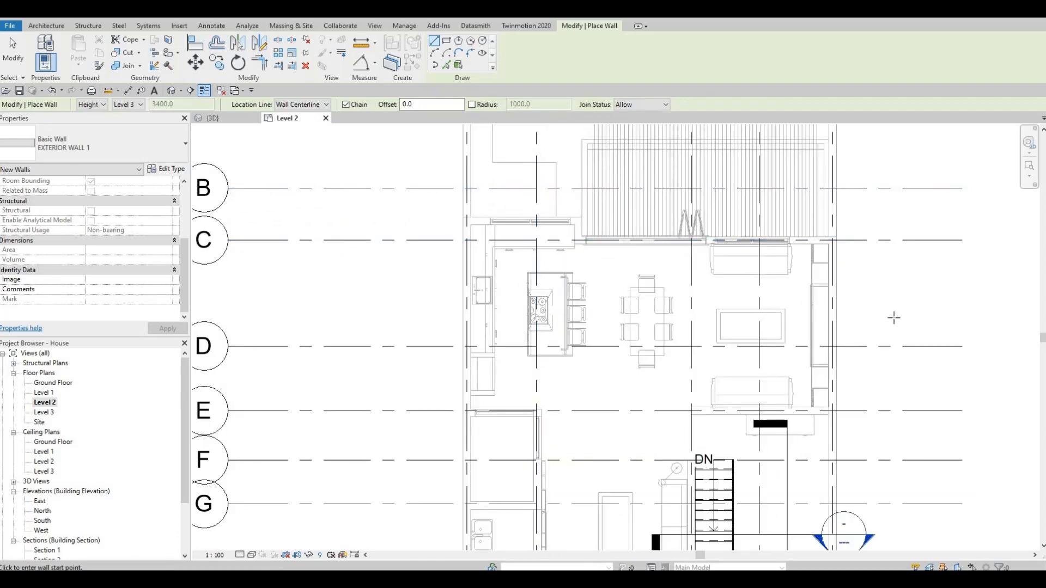
scroll(628, 287, down, 1)
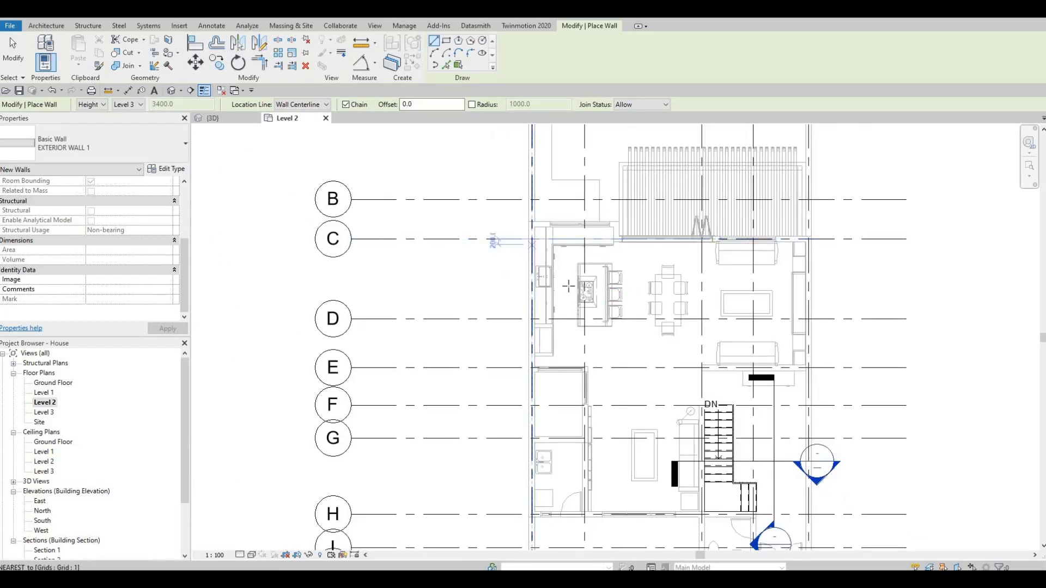
middle_drag(542, 291, 571, 268)
scroll(569, 283, down, 4)
scroll(553, 332, up, 5)
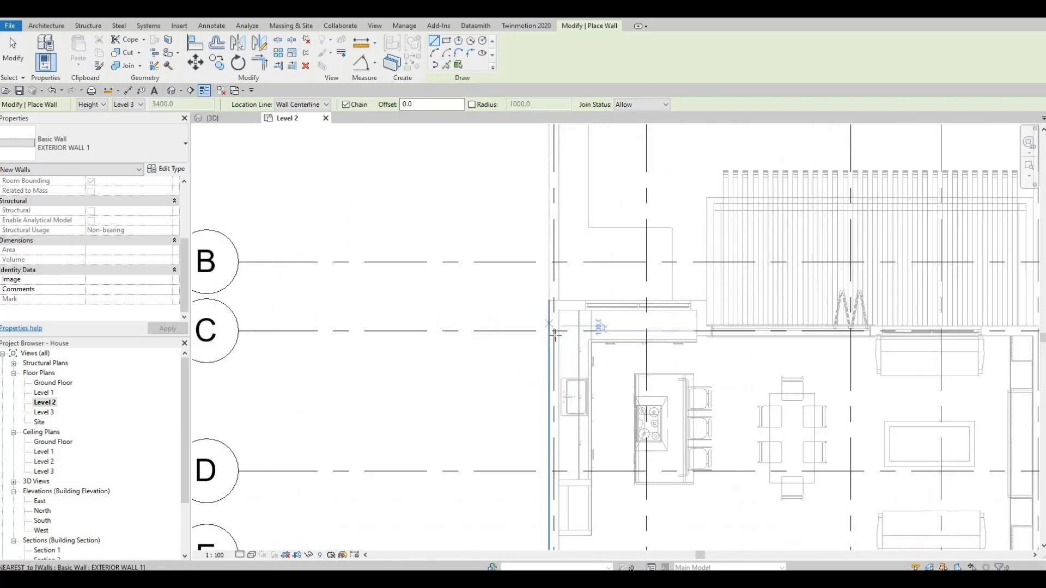
click(553, 332)
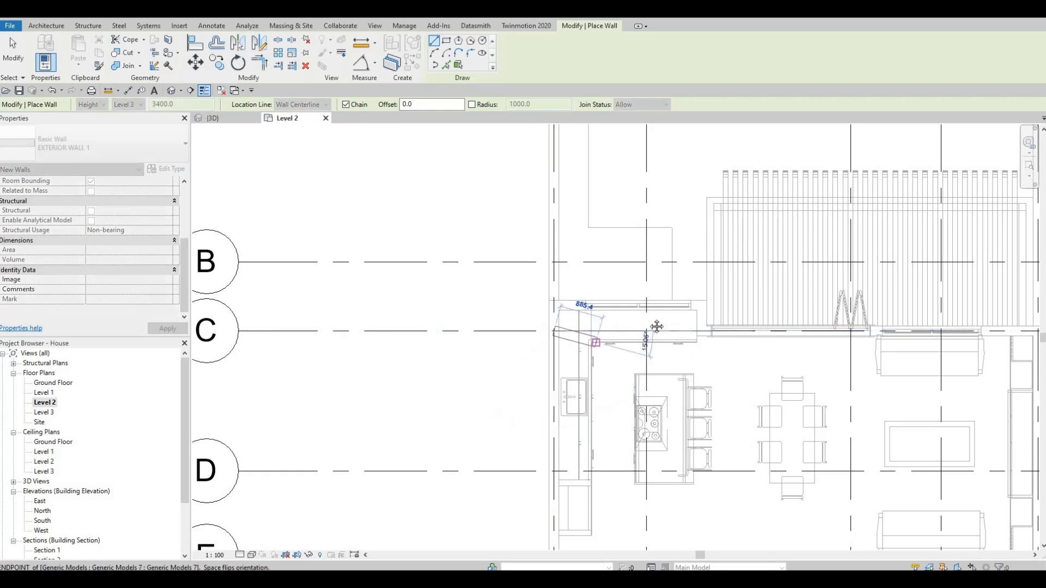
key(F1)
scroll(526, 304, down, 2)
middle_drag(509, 280, 561, 280)
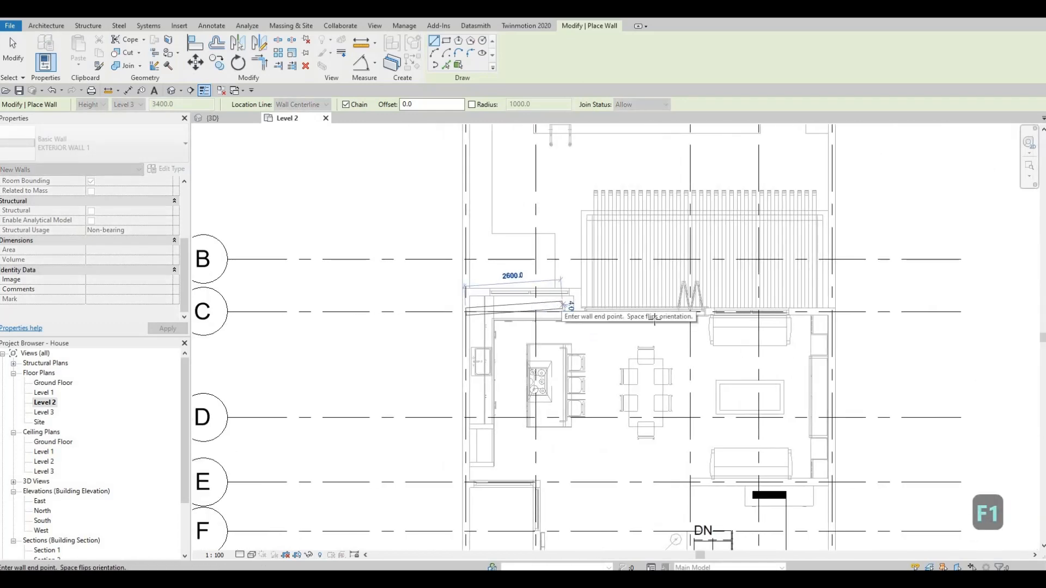
scroll(671, 400, down, 3)
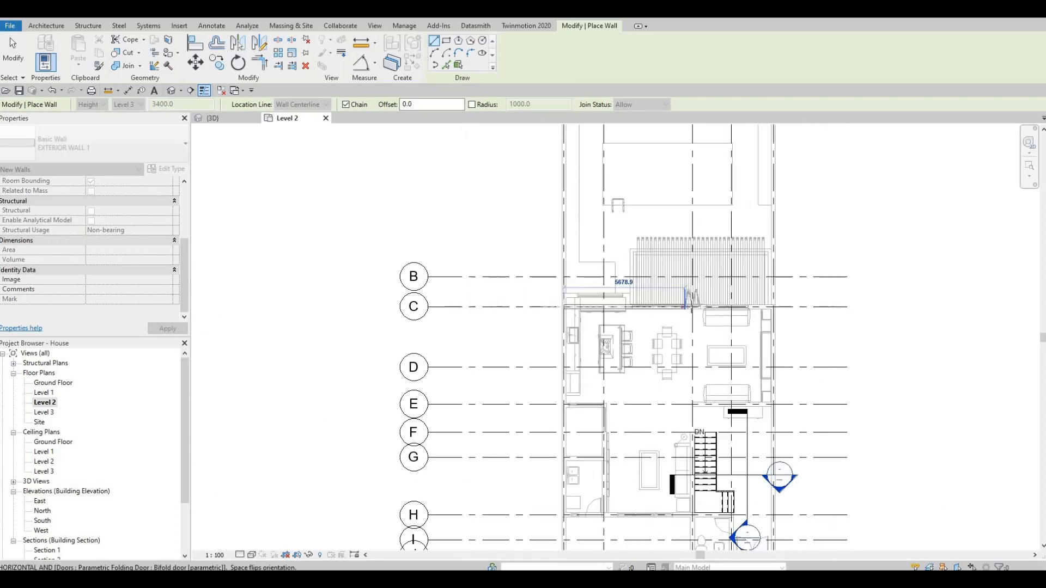
middle_drag(672, 401, 668, 393)
scroll(667, 393, down, 1)
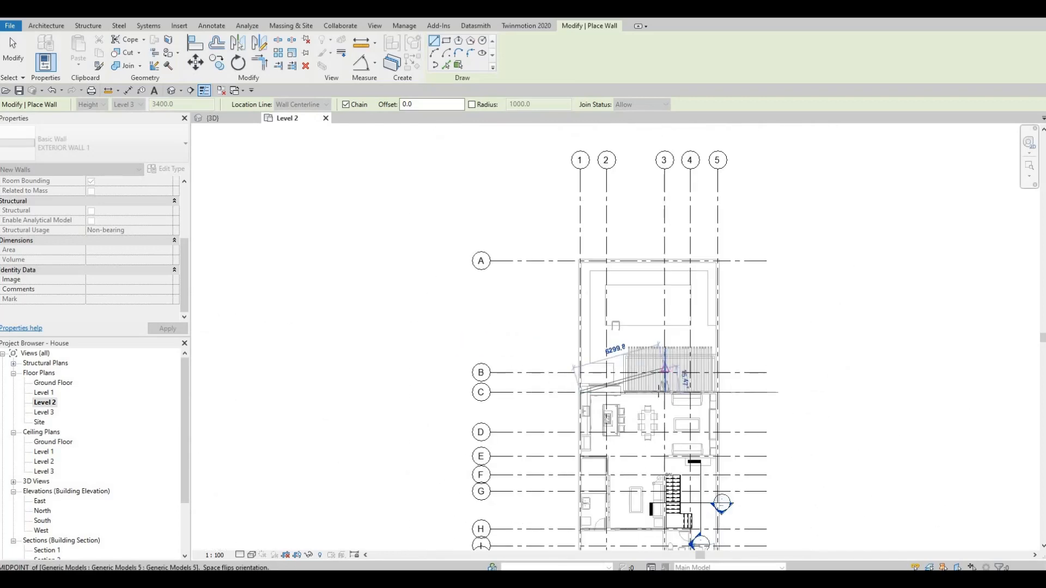
scroll(666, 398, up, 2)
scroll(667, 397, up, 4)
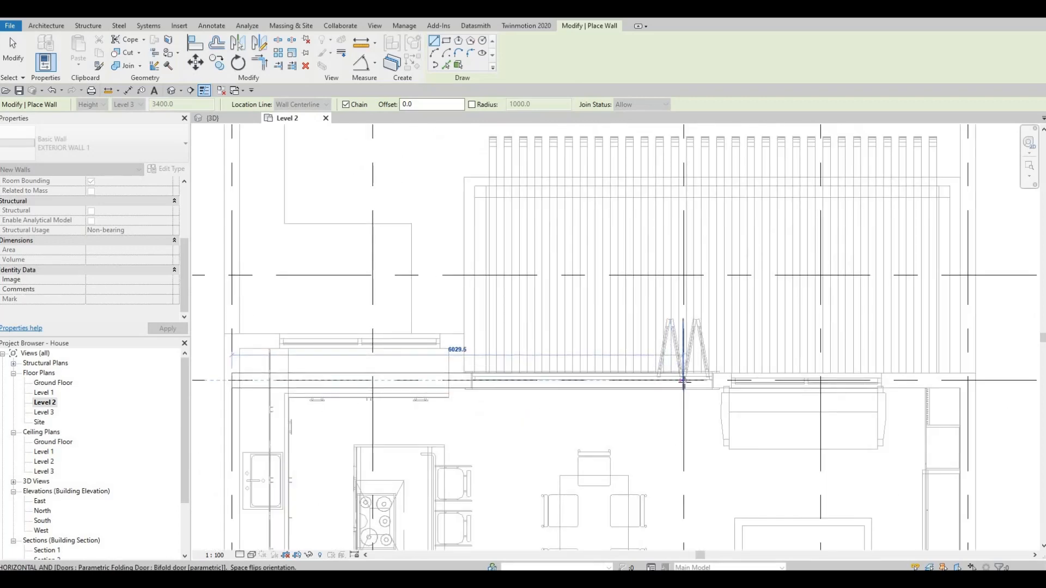
scroll(683, 380, up, 3)
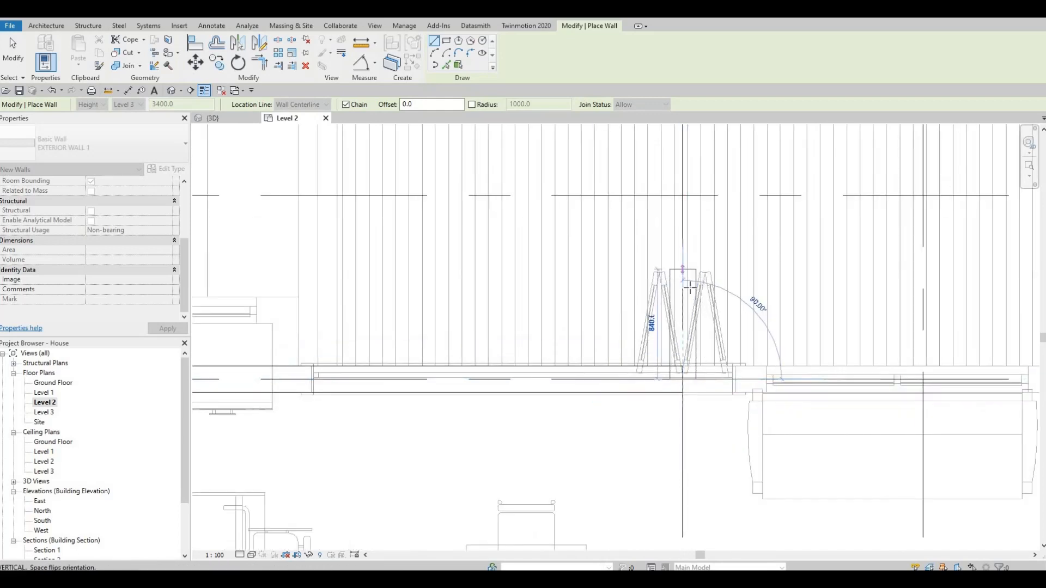
Continue the exterior wall 1300 mm along grid 3 up to grid B, and 3800 mm along grid B to grid 5.
scroll(685, 288, down, 2)
middle_drag(685, 300, 679, 305)
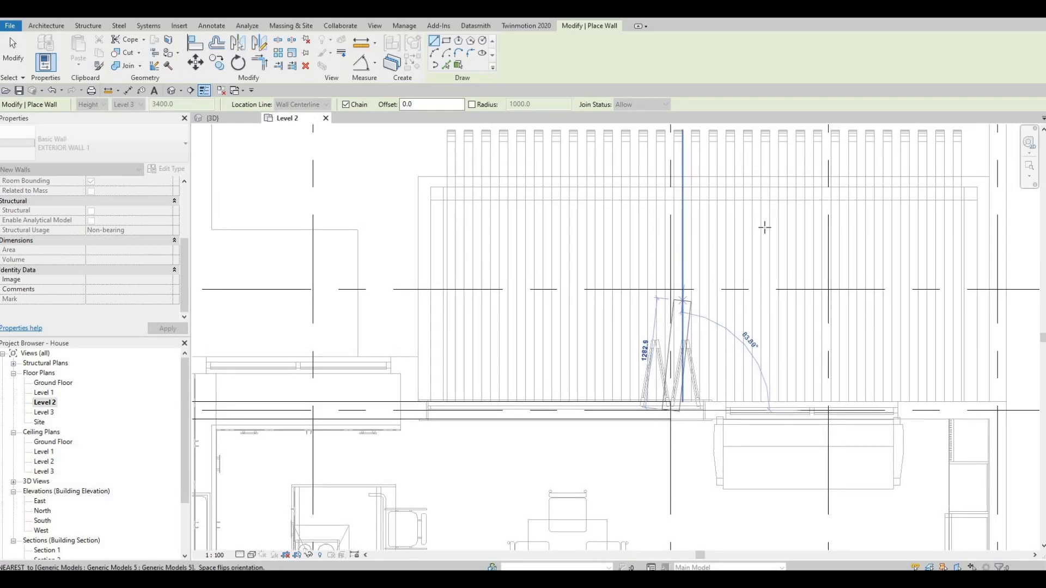
key(F1)
scroll(712, 246, down, 4)
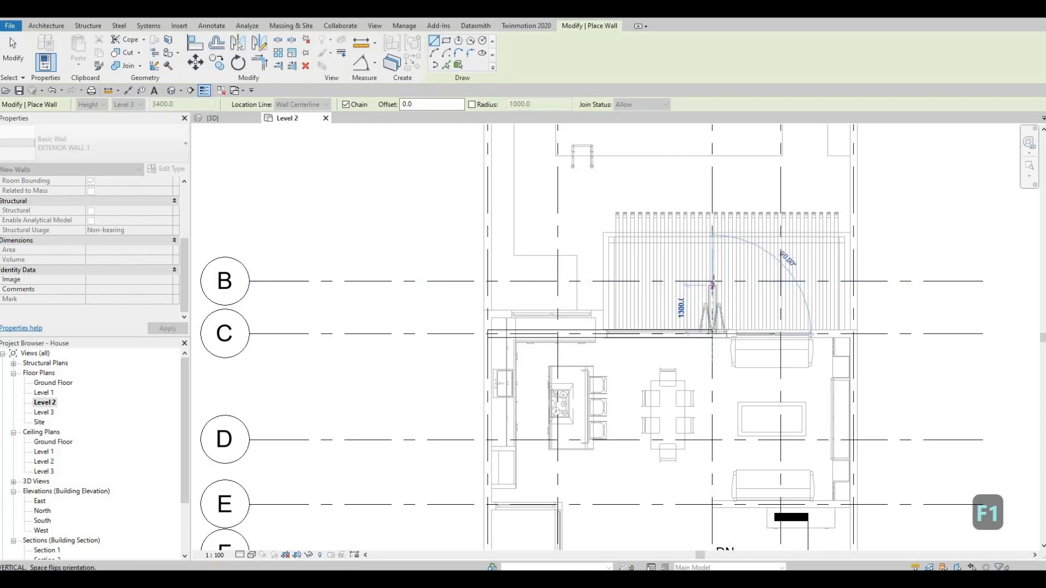
click(712, 283)
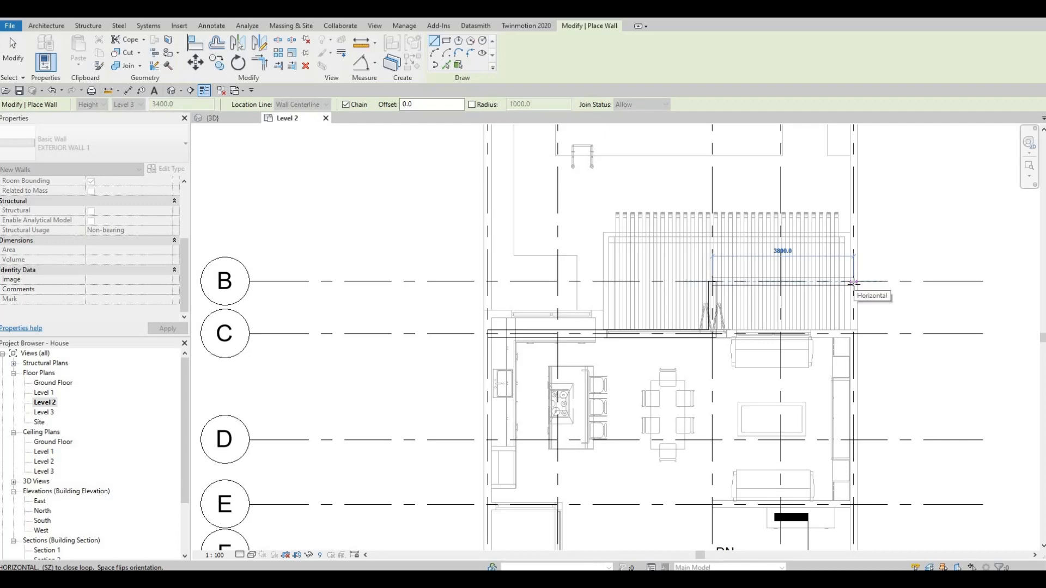
click(853, 281)
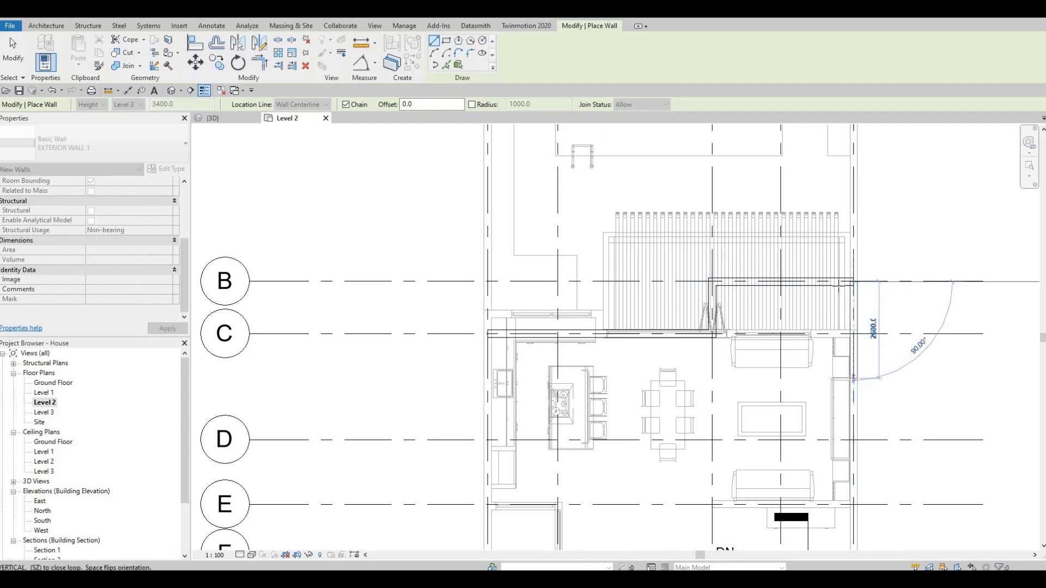
Continue the exterior wall along grid 5 down to grid J and 3800 mm back to grid 3, ending the wall chain there.
middle_drag(864, 416, 843, 311)
scroll(843, 311, down, 2)
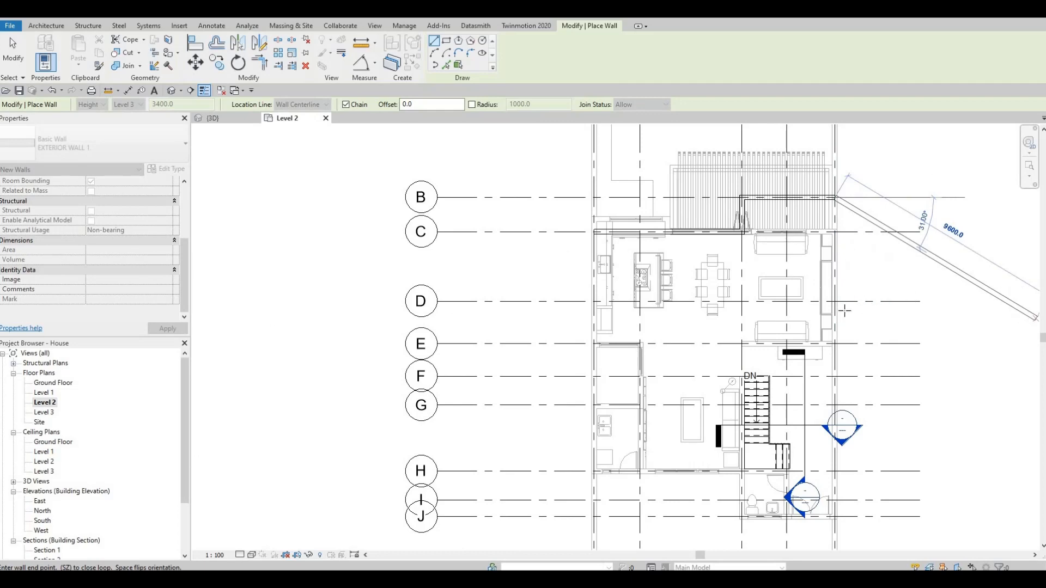
middle_drag(840, 458, 839, 329)
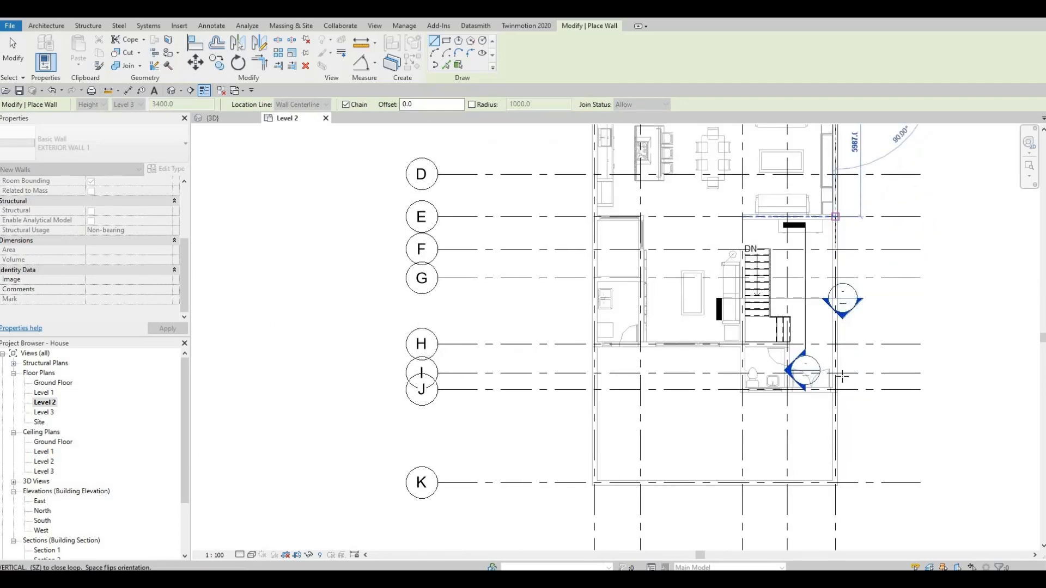
scroll(836, 362, up, 2)
scroll(835, 402, up, 2)
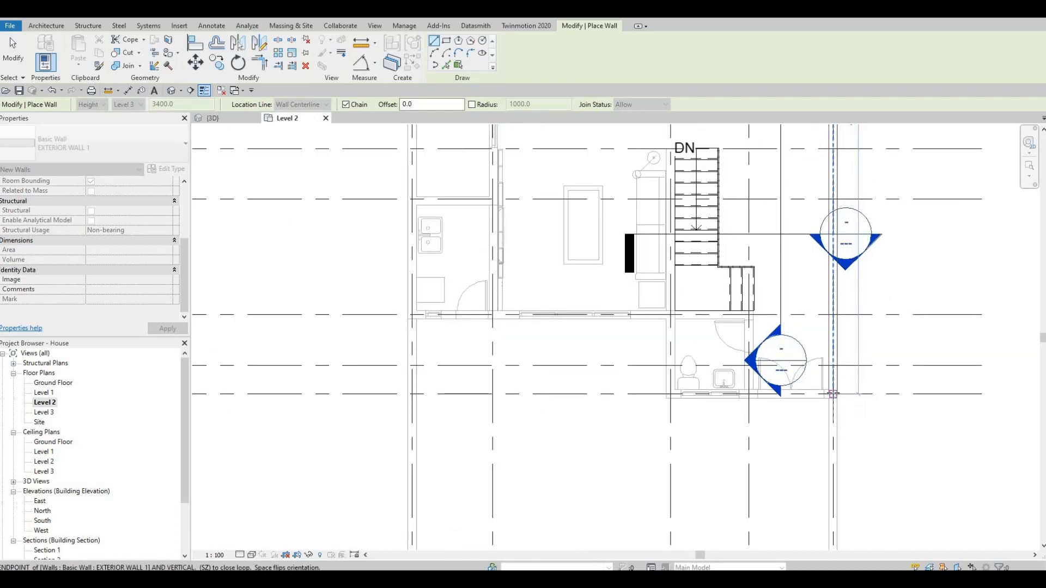
click(833, 393)
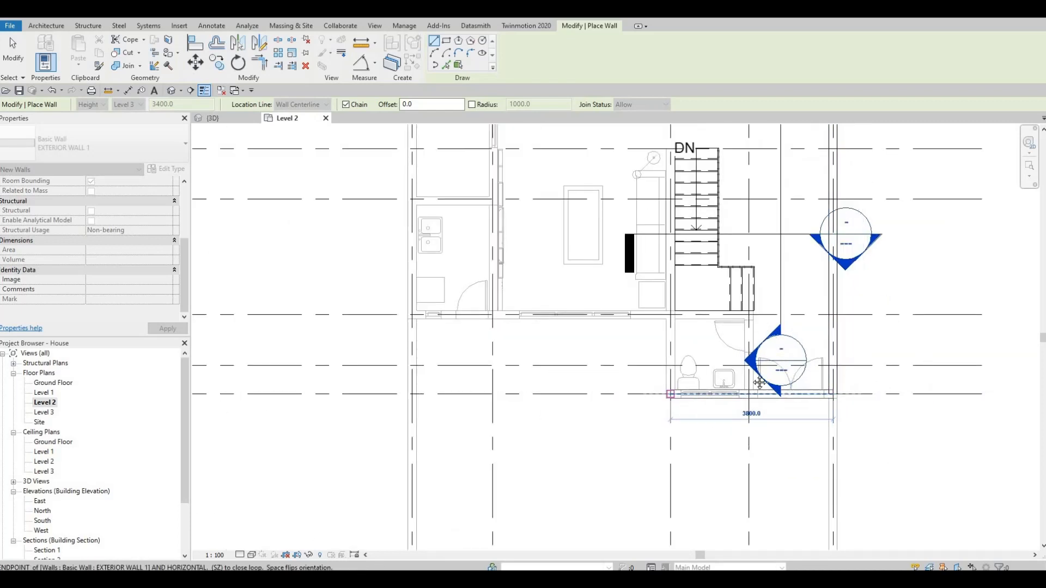
click(671, 394)
scroll(670, 393, down, 1)
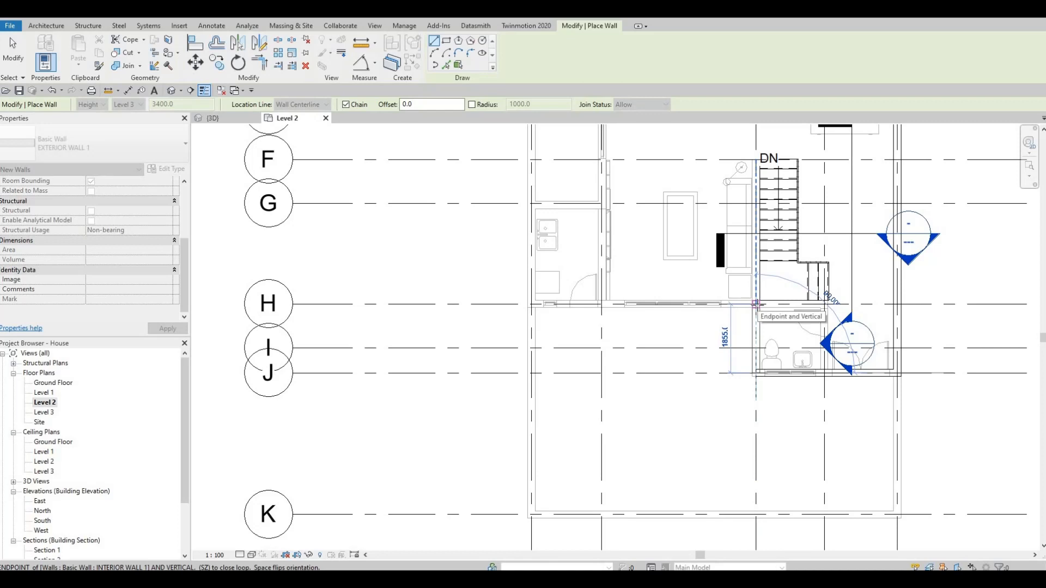
key(Escape)
key(Escape)
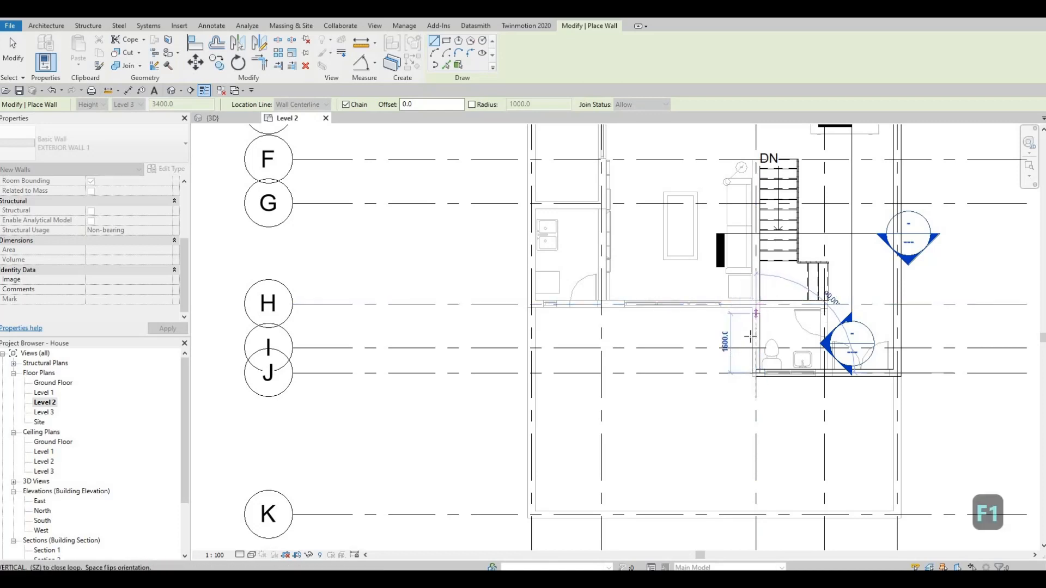
key(Escape)
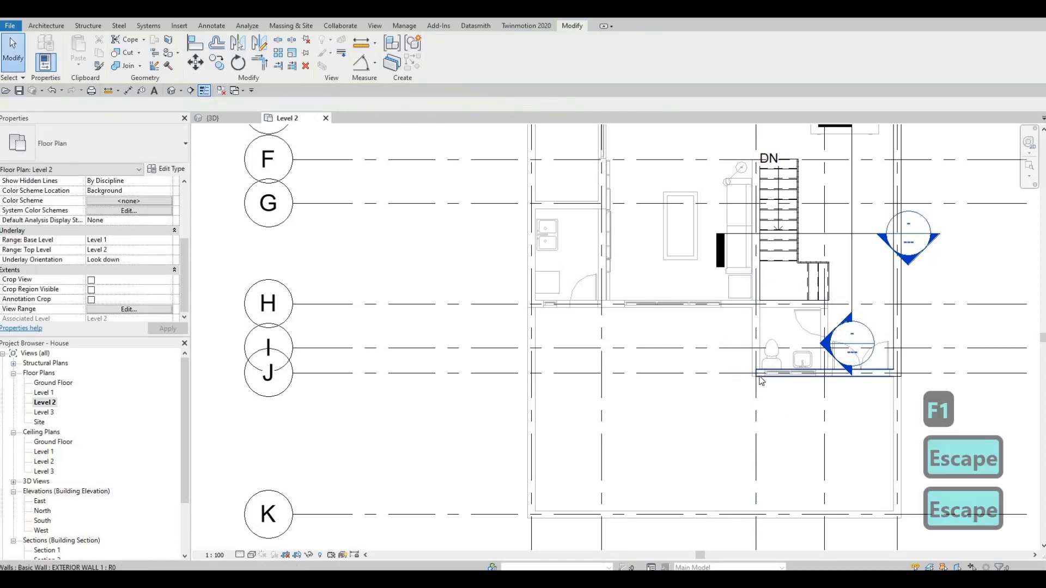
Shorten the wall on grid J by moving its grid 3 end to grid 4.
click(757, 375)
drag(756, 374, 827, 380)
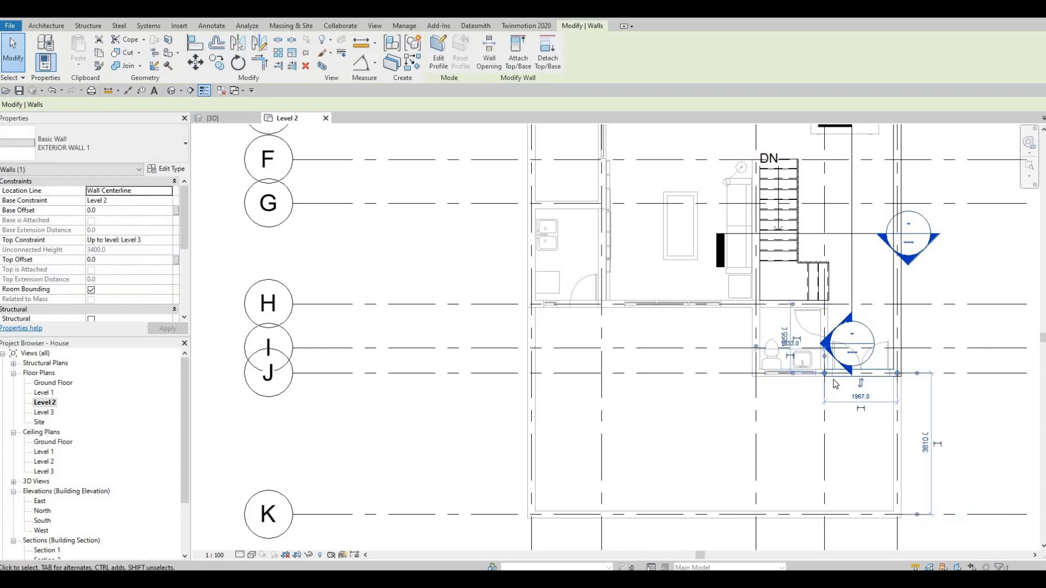
key(Escape)
Draw matching exterior walls from the shortened wall's end up grid 4 to grid H, and along grid H to grid 1.
click(834, 376)
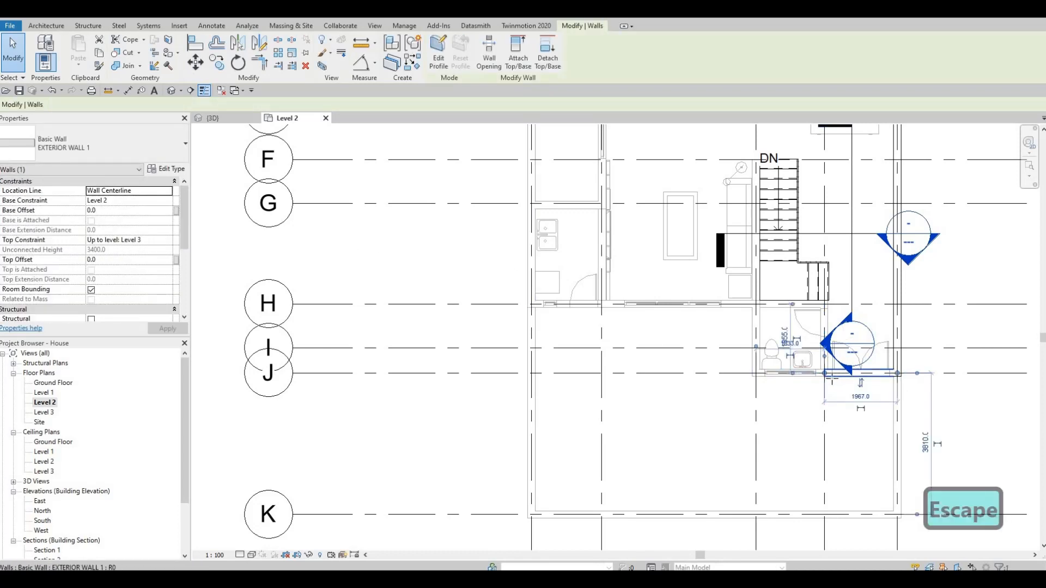
key(c)
key(s)
scroll(825, 375, up, 2)
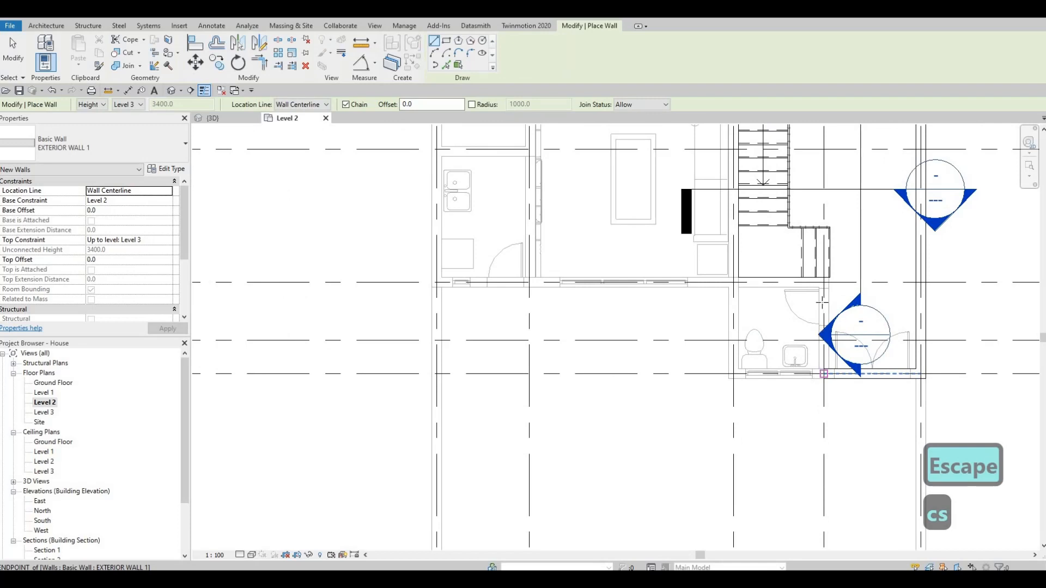
click(823, 373)
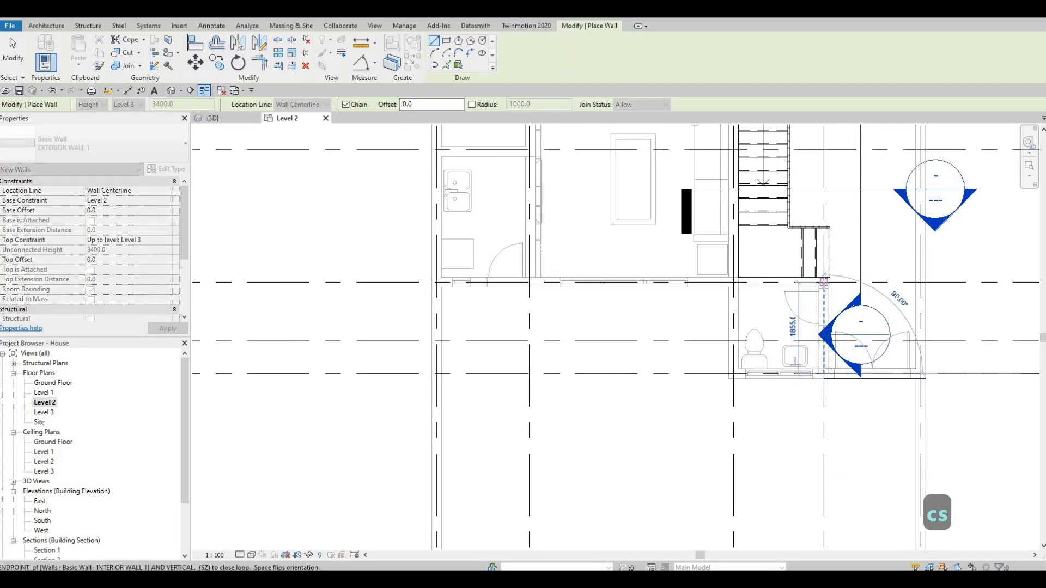
middle_drag(861, 302, 879, 312)
scroll(879, 312, down, 2)
click(853, 299)
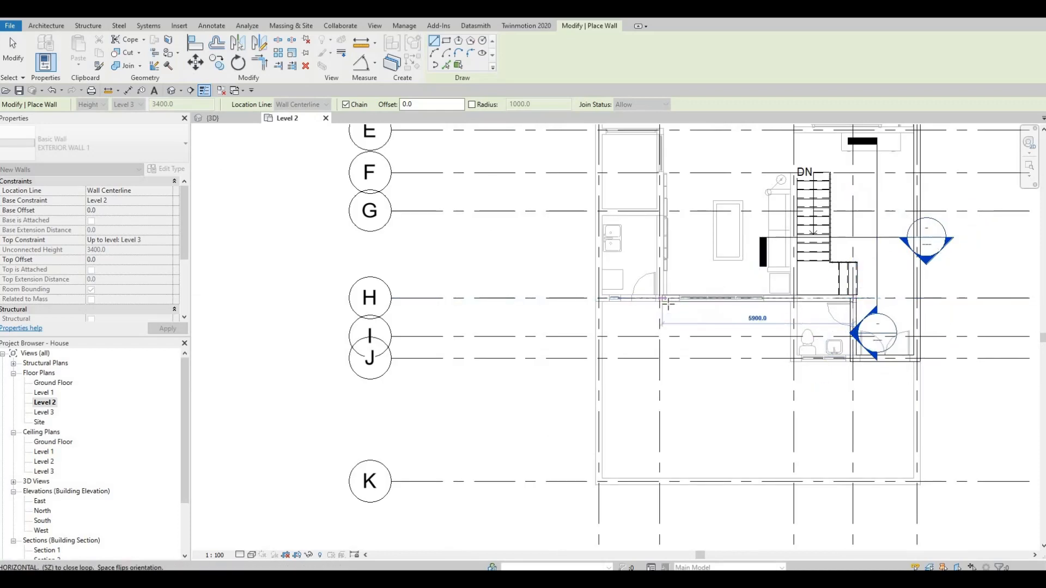
middle_drag(628, 305, 703, 298)
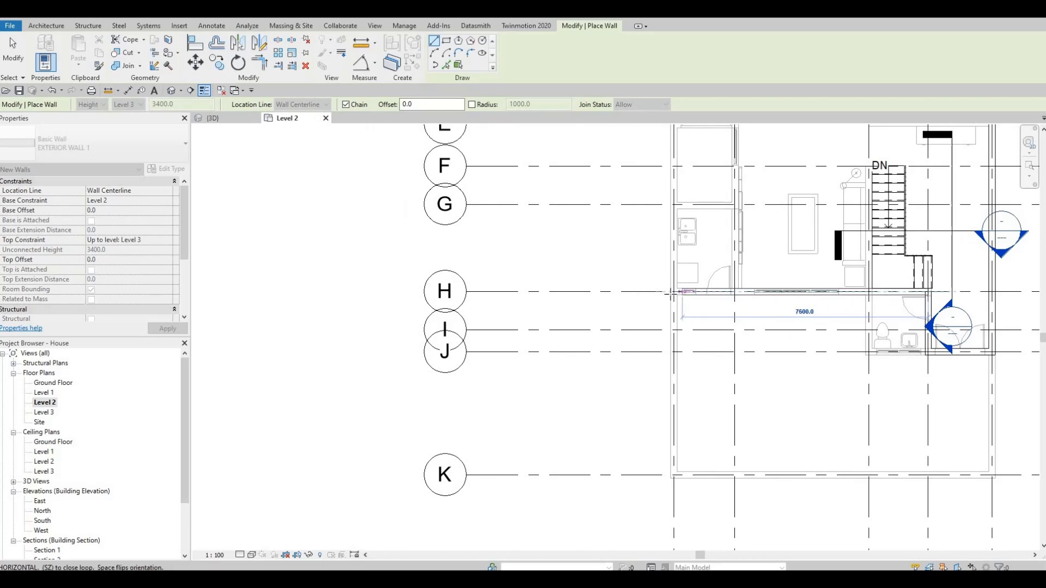
click(666, 267)
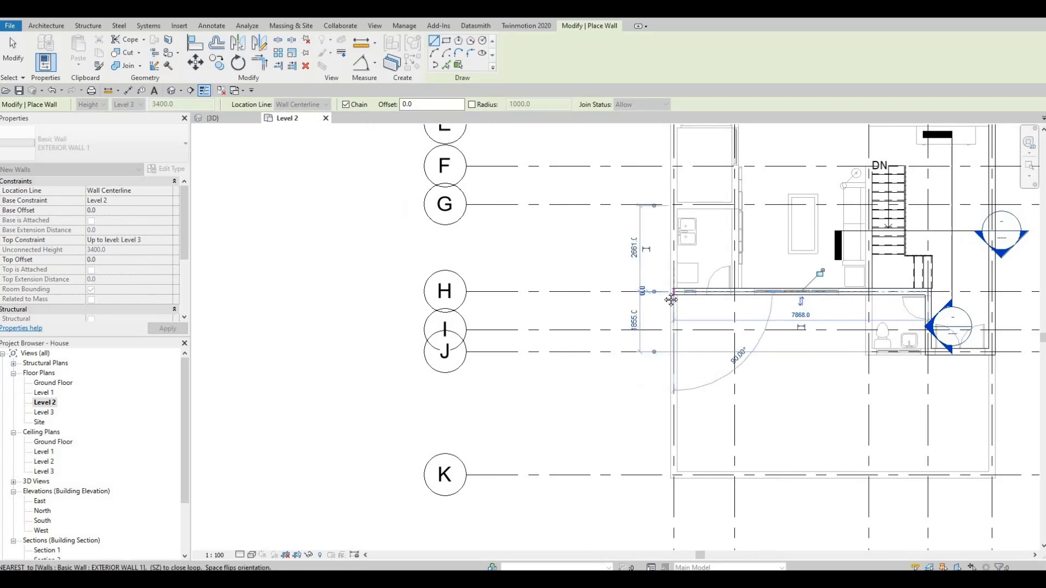
Continue the exterior wall along grid 1 from grid H up to grid C, ending the wall chain there.
scroll(703, 297, down, 2)
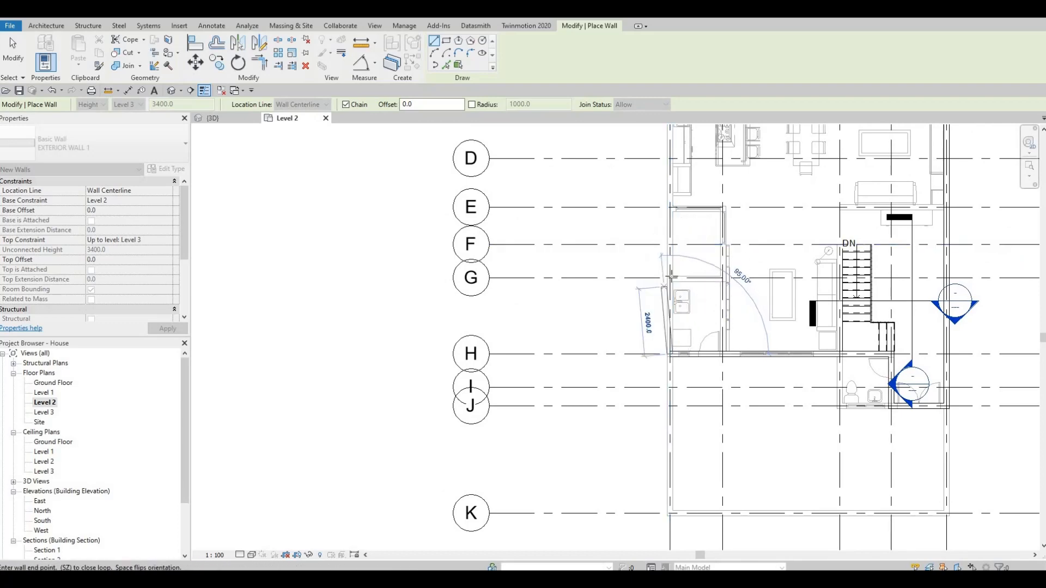
scroll(669, 287, up, 2)
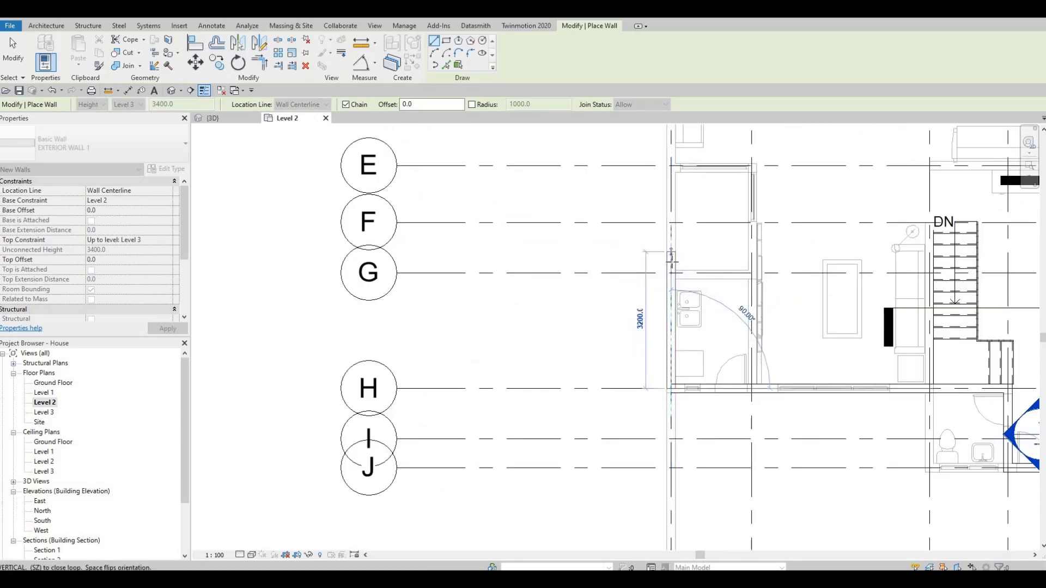
scroll(670, 295, down, 3)
middle_drag(651, 246, 648, 279)
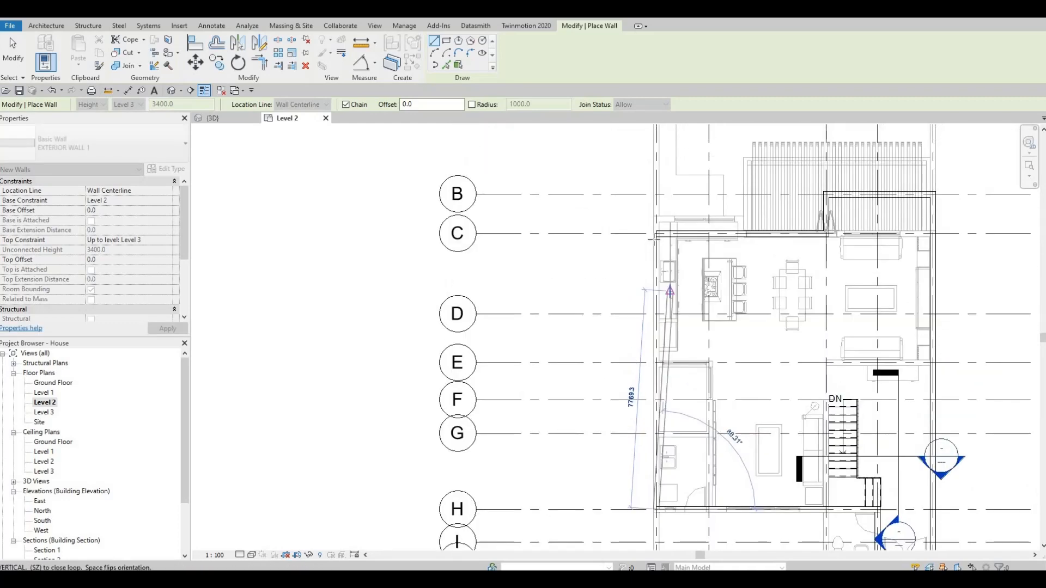
click(660, 199)
key(Escape)
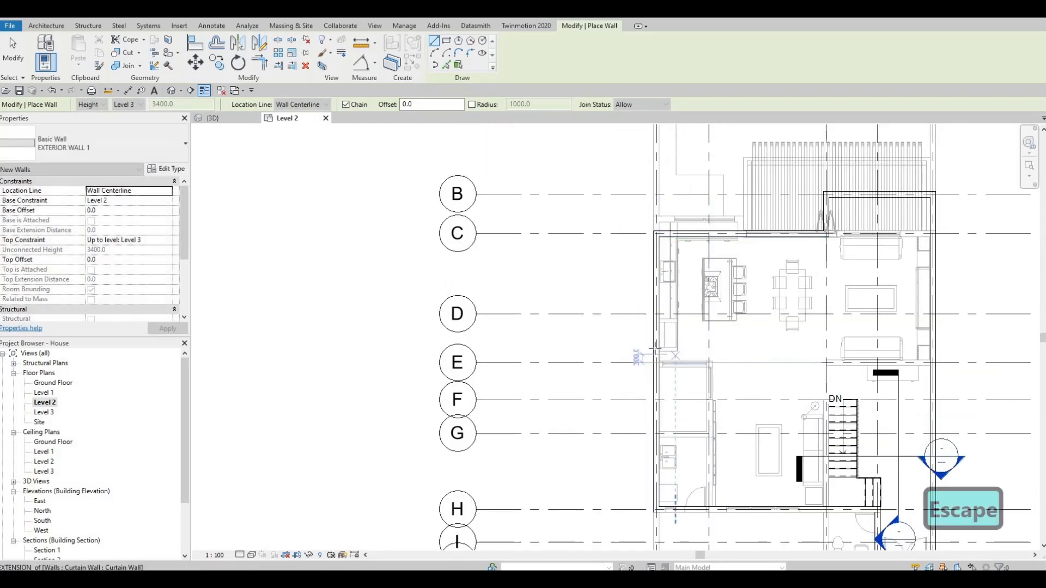
Draw a 1900 mm exterior wall from grid 1 to grid 2, over the underlay wall near grid G.
middle_drag(660, 428, 658, 341)
scroll(658, 341, up, 5)
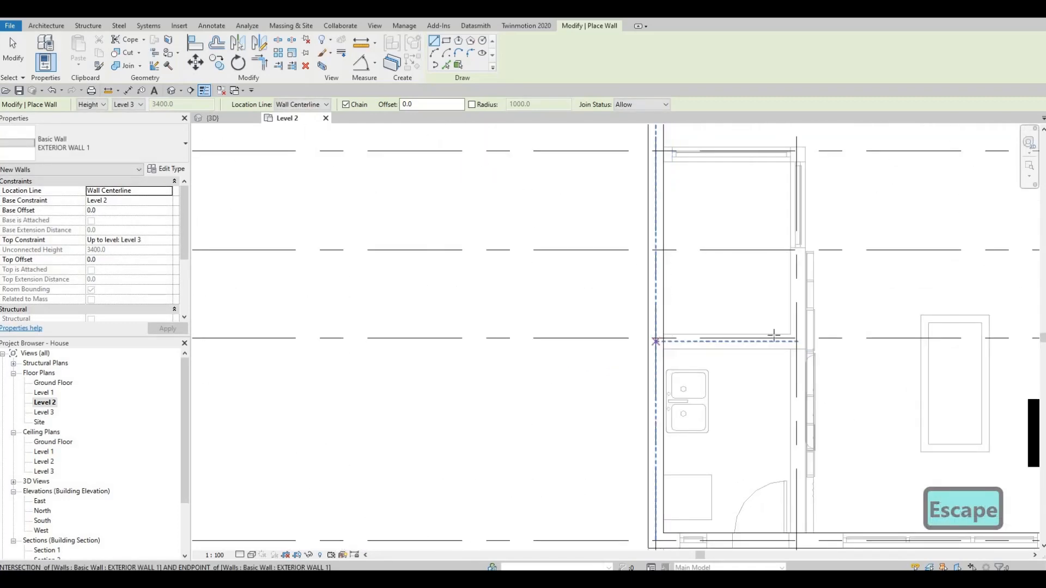
click(656, 342)
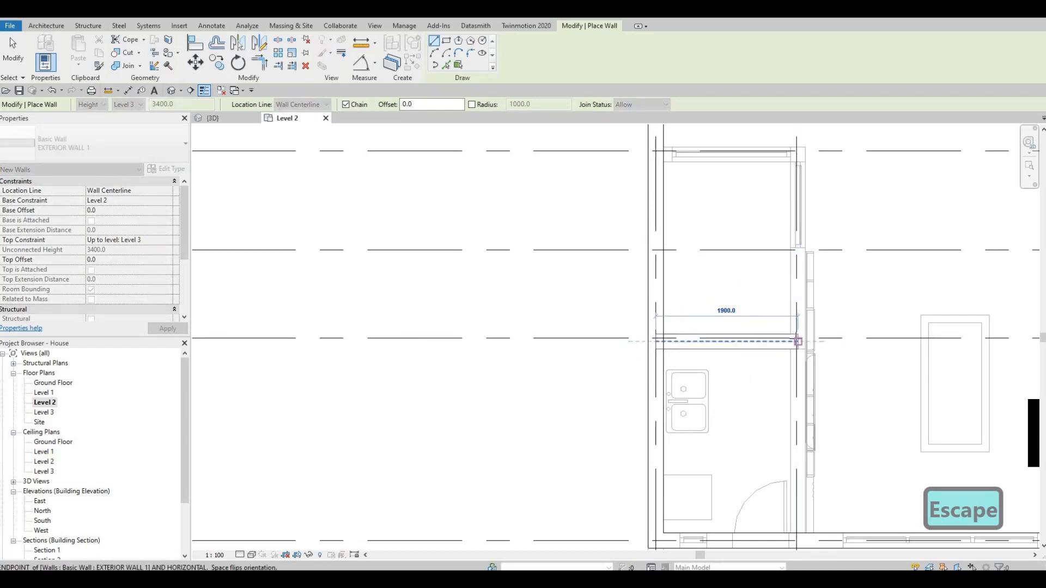
click(798, 342)
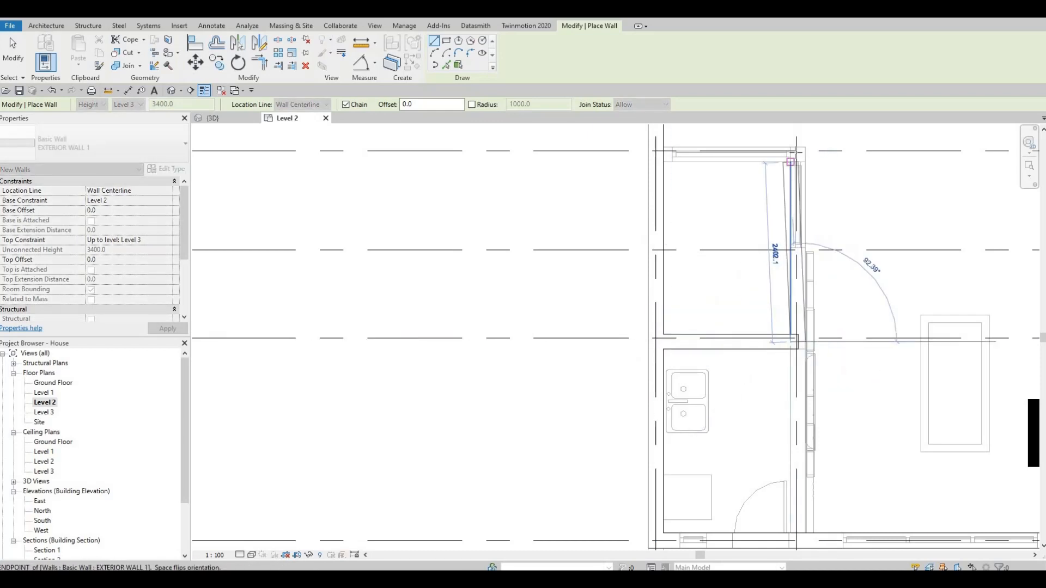
Continue the wall 2560 mm along grid 2 to grid E and about 1480 mm back toward grid 1, ending the chain.
scroll(797, 147, up, 4)
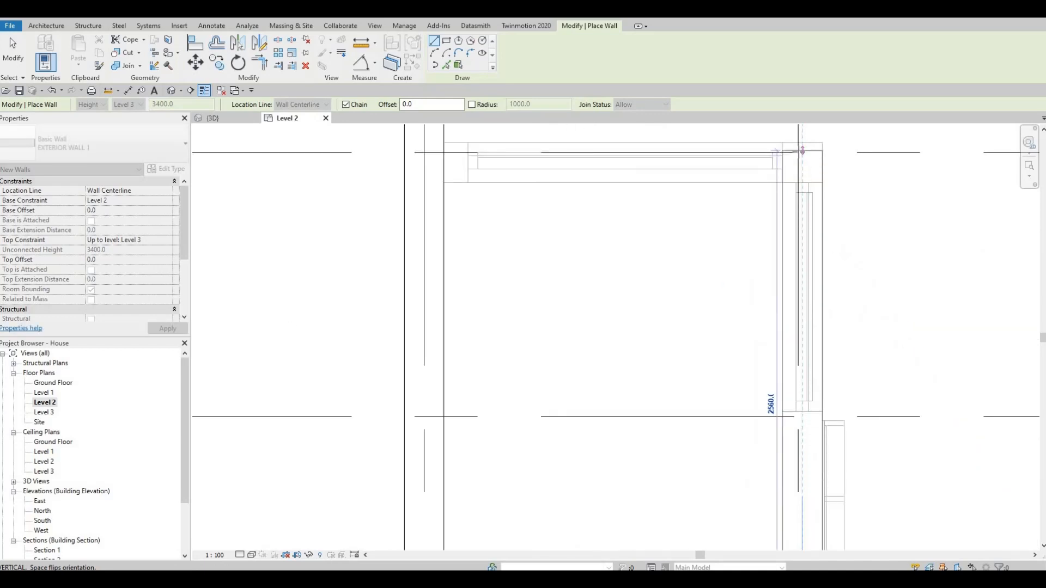
click(777, 151)
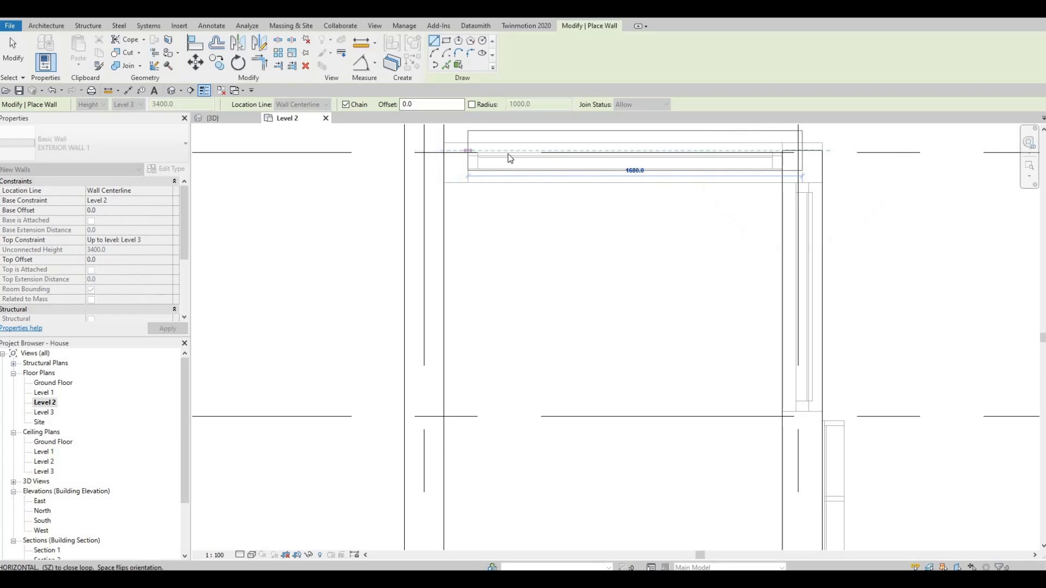
key(Escape)
key(Escape)
key(Escape)
key(Escape)
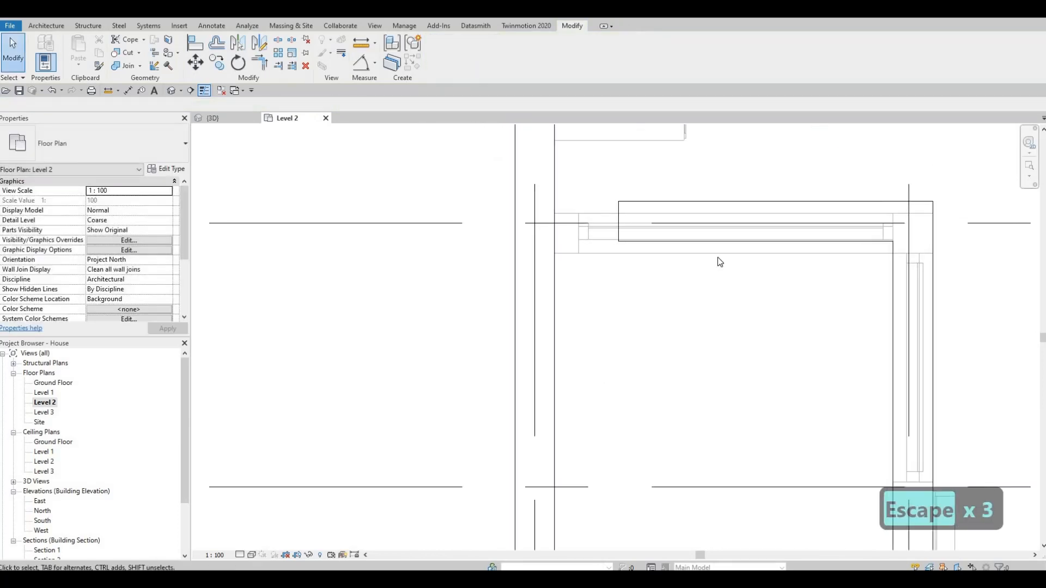
Align the outer face of the new wall on grid E with the outer face of the underlay wall.
key(a)
key(l)
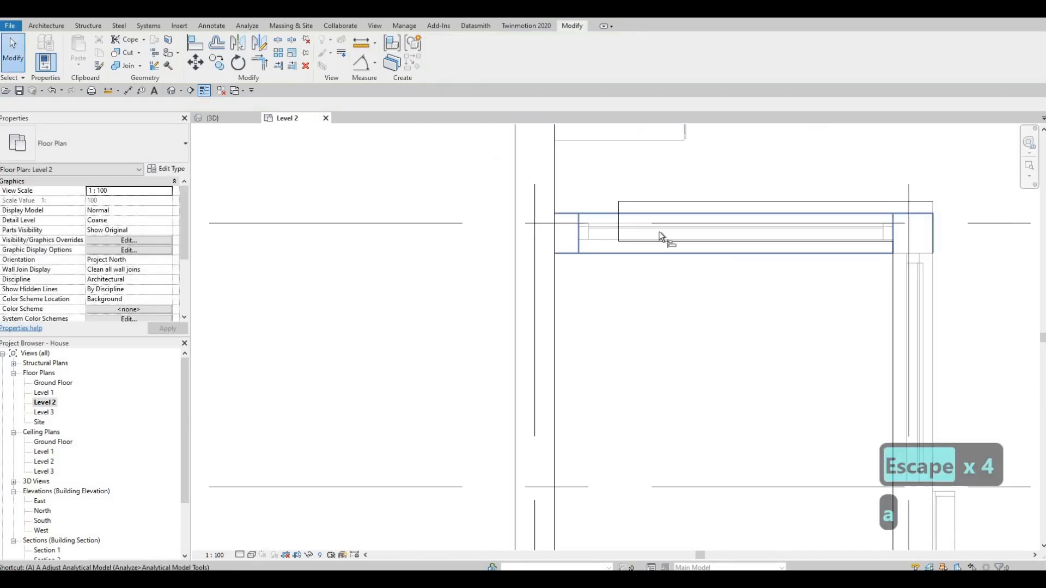
click(597, 212)
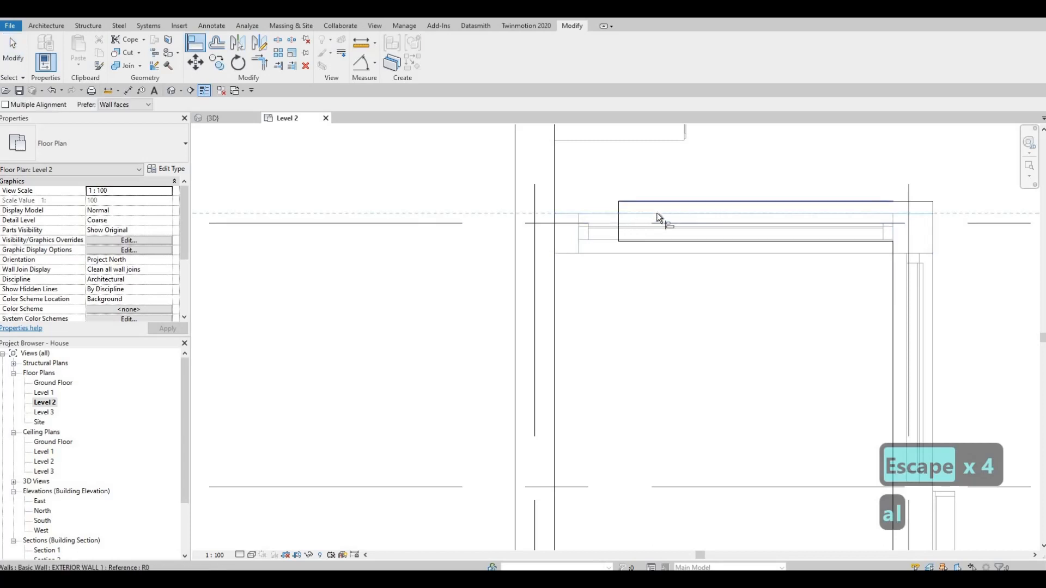
click(655, 204)
key(Escape)
key(Escape)
Extend the free end of the wall on grid E to meet the exterior wall on grid 1.
click(619, 233)
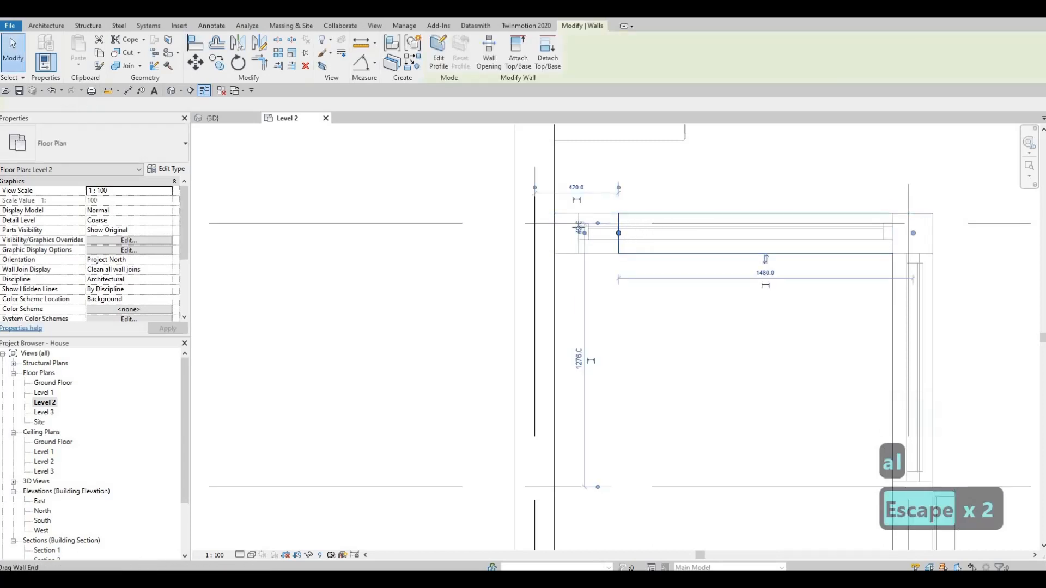
drag(561, 226, 552, 226)
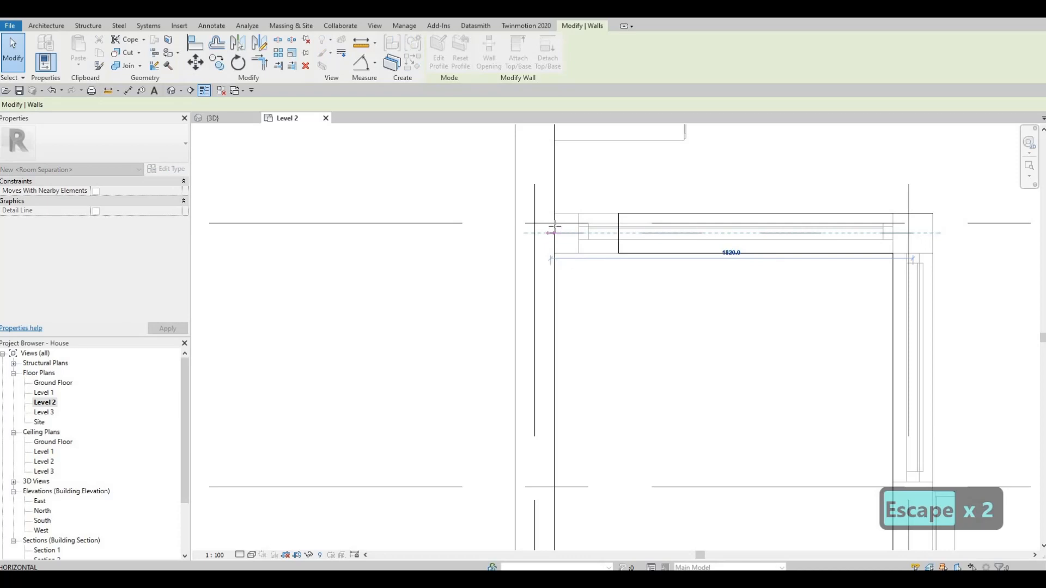
key(Escape)
scroll(735, 218, down, 5)
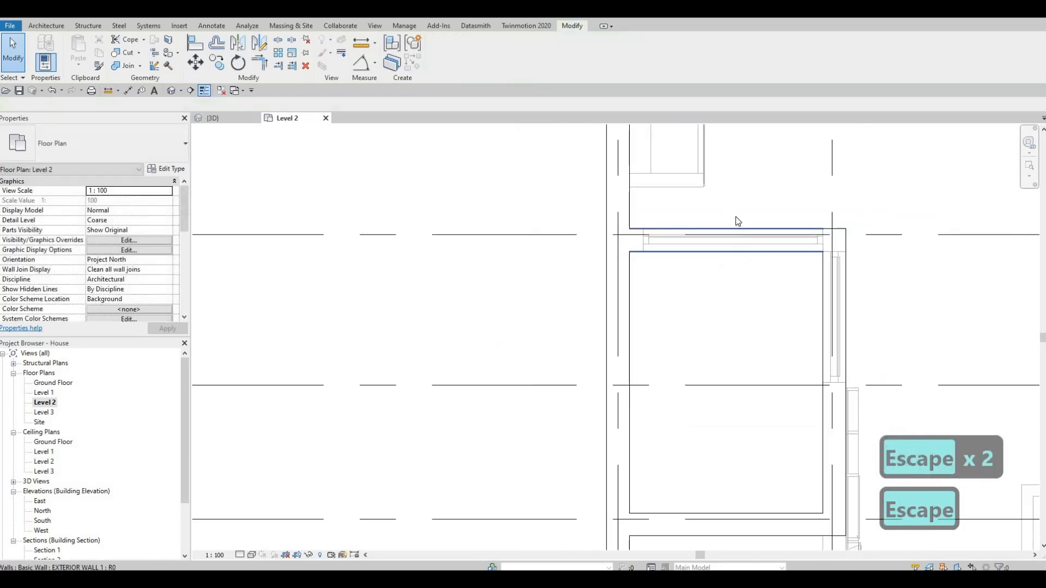
scroll(623, 250, down, 4)
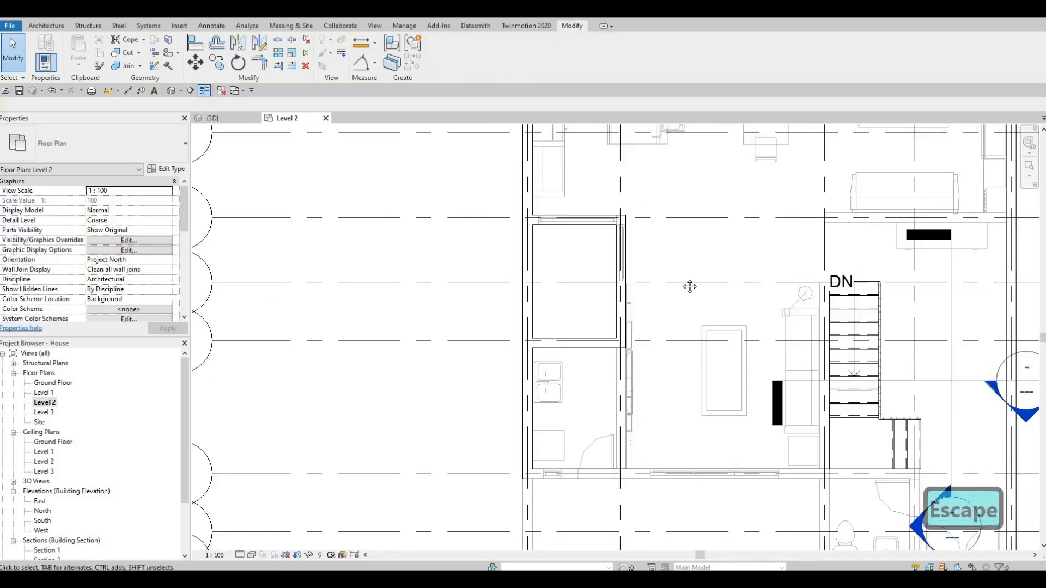
Set the Level 2 plan's underlay base level to None.
middle_drag(719, 195, 691, 219)
middle_drag(791, 210, 838, 245)
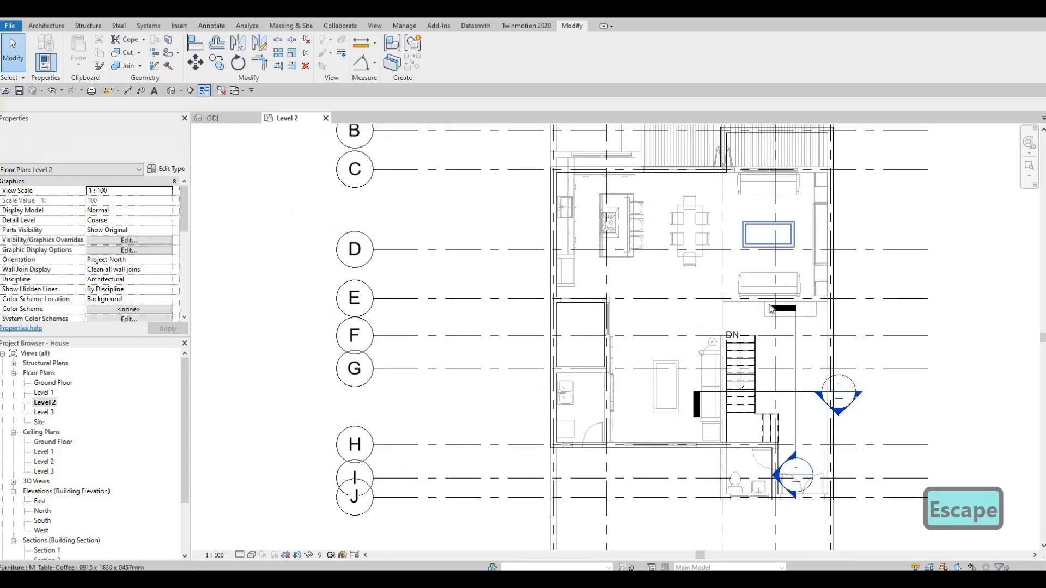
middle_drag(791, 310, 788, 259)
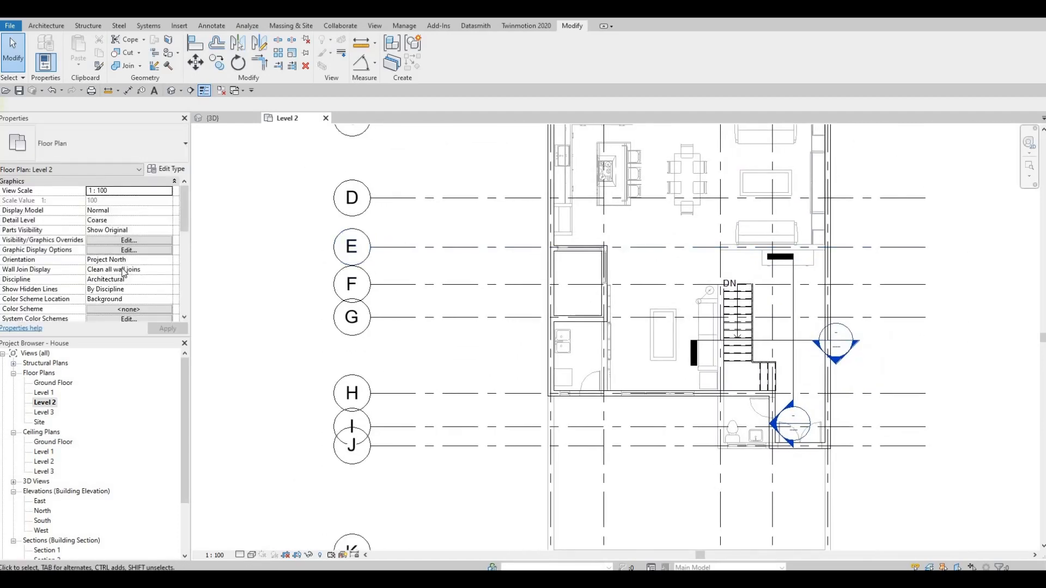
scroll(124, 273, down, 5)
scroll(124, 273, down, 3)
scroll(109, 273, up, 2)
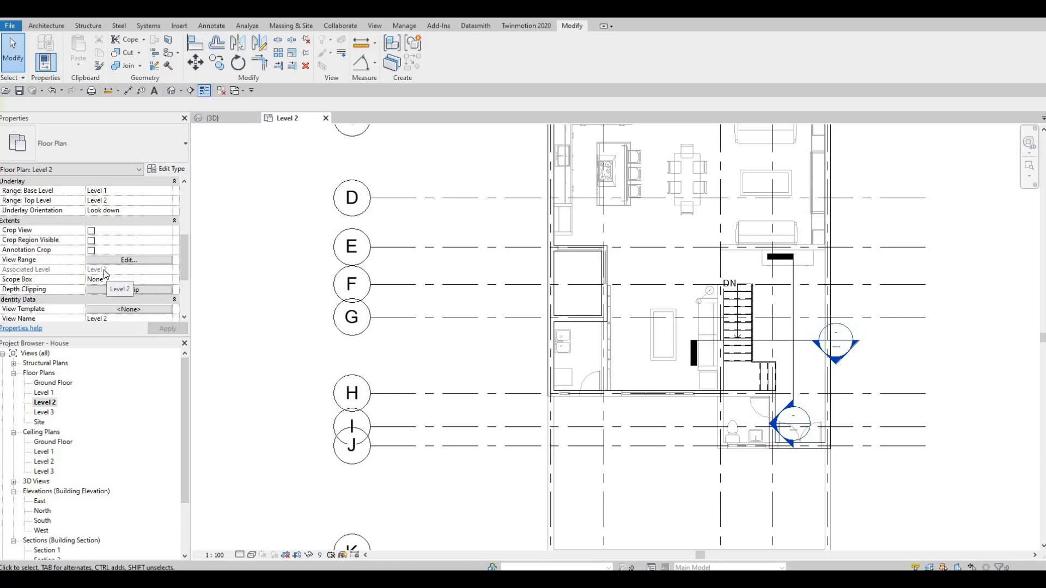
scroll(111, 289, up, 4)
scroll(512, 342, down, 1)
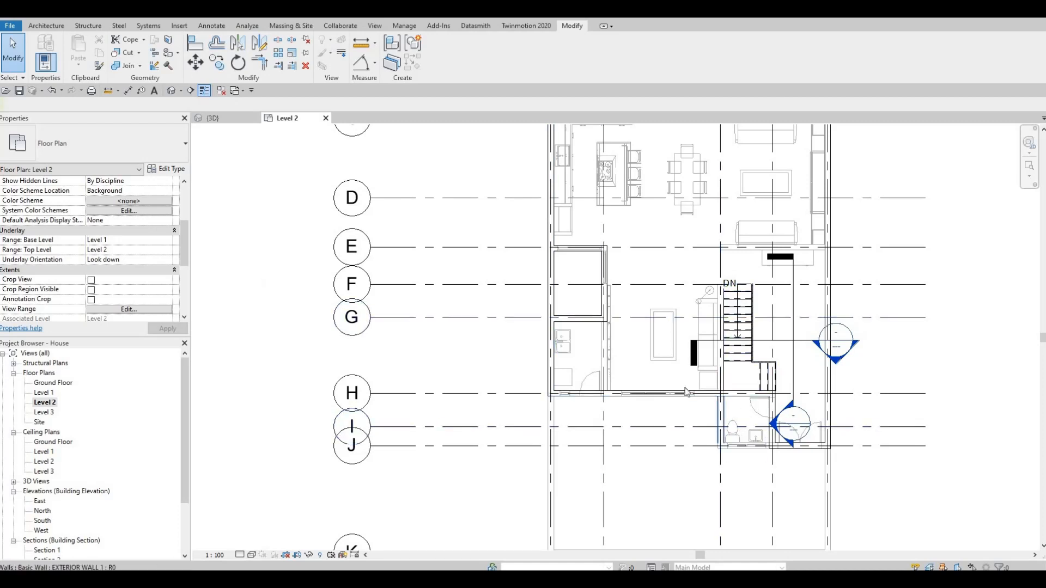
middle_drag(663, 376, 739, 417)
scroll(740, 418, down, 1)
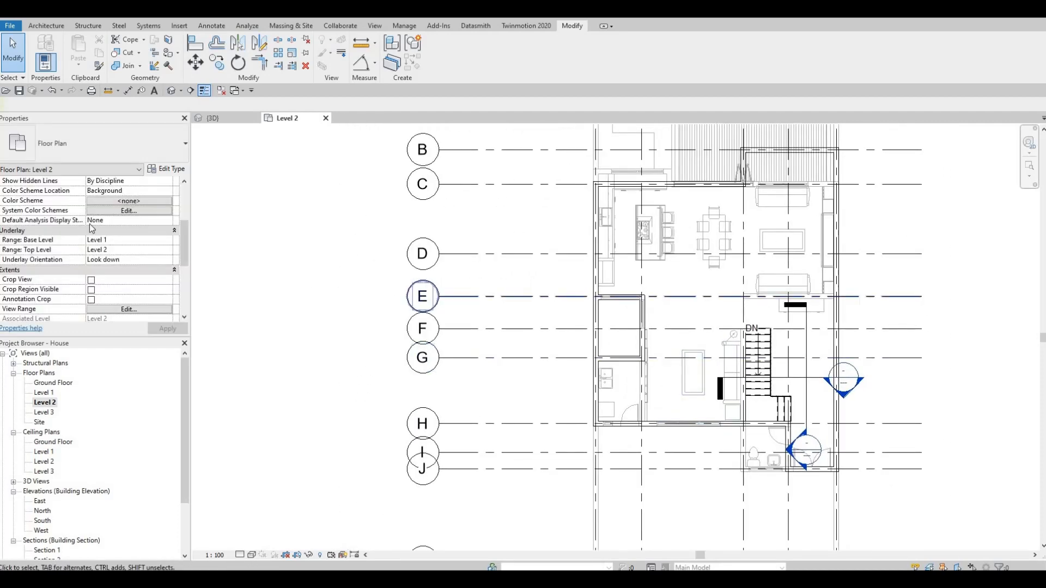
click(168, 241)
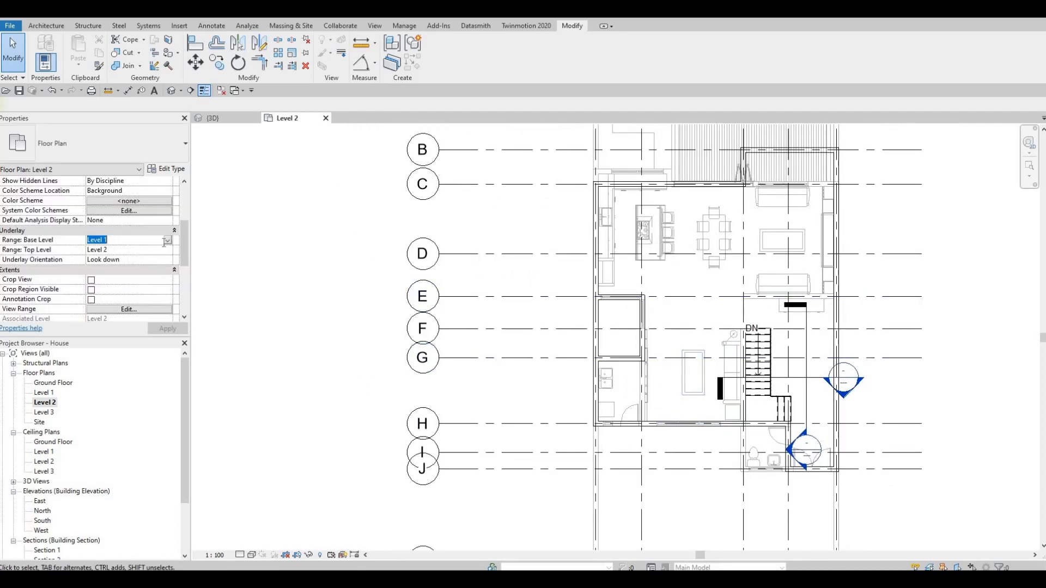
click(157, 330)
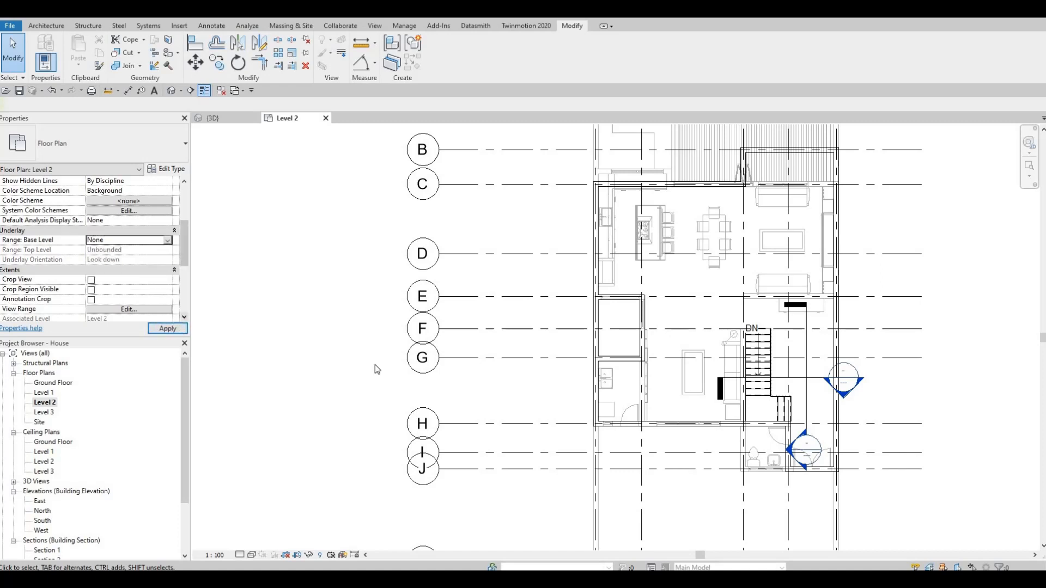
middle_drag(700, 368, 677, 347)
key(Escape)
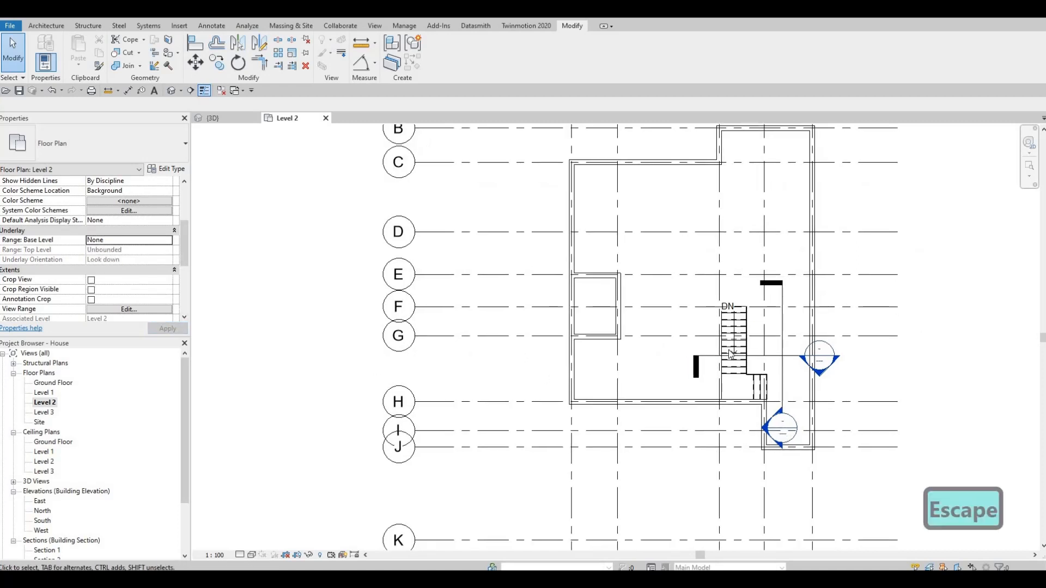
Hide both building section marks near the stairs in this view as individual elements.
middle_drag(786, 362, 760, 326)
key(Escape)
click(759, 334)
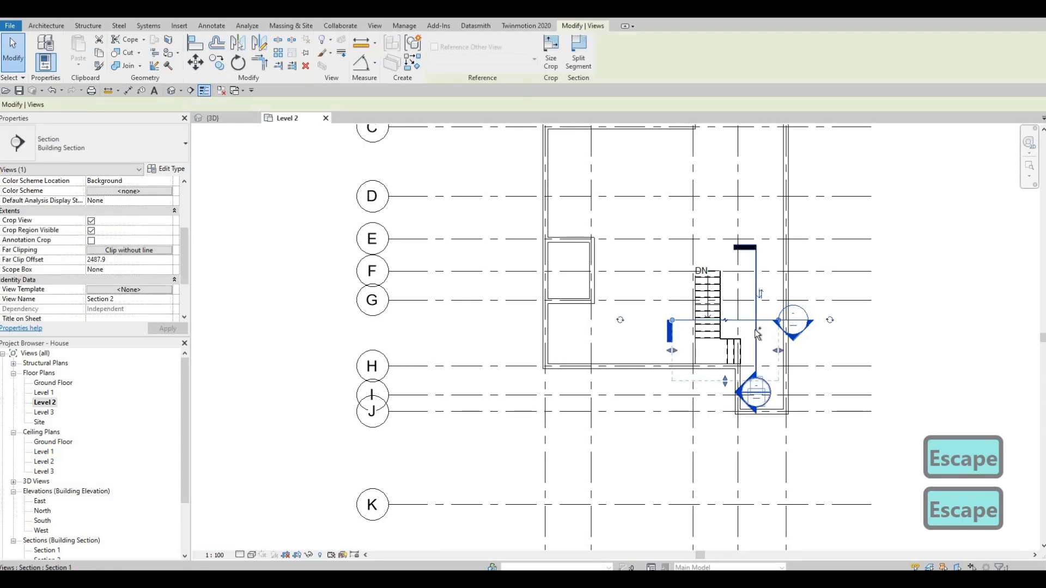
ctrl+click(755, 330)
right_click(756, 331)
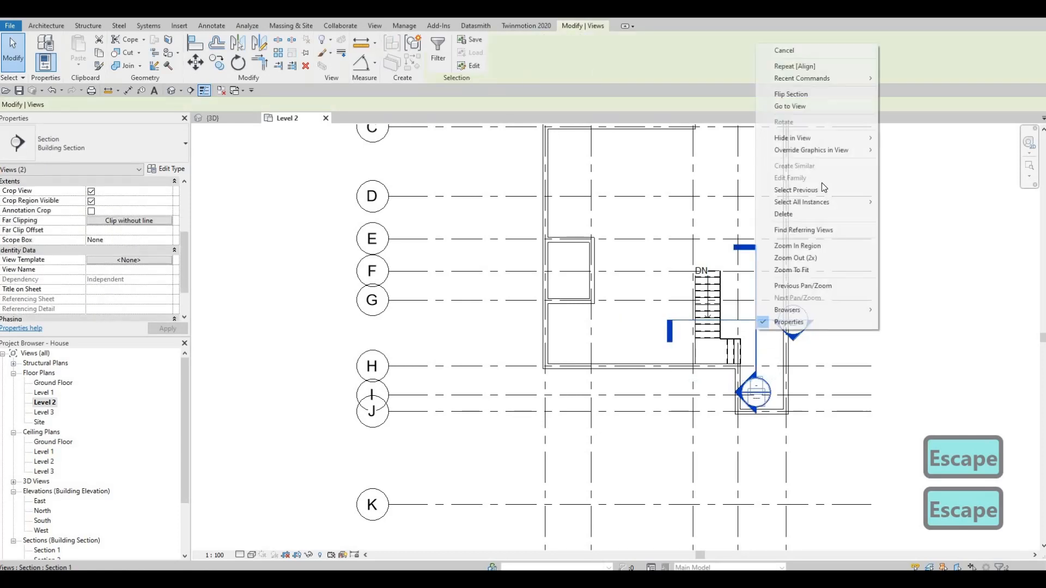
click(904, 137)
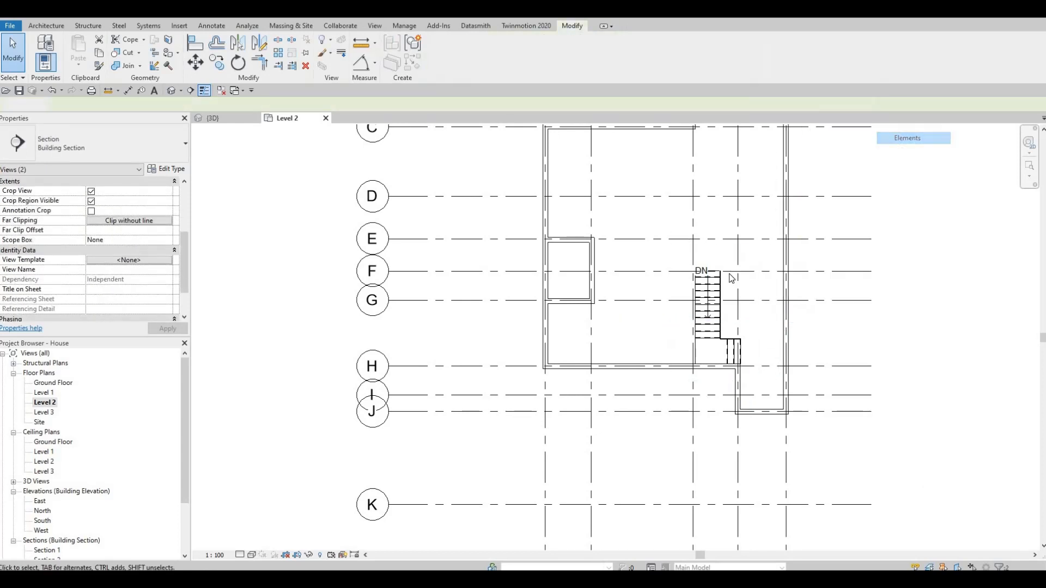
Reveal the hidden elements of the Level 2 plan to check the section marks, and leave the reveal mode.
middle_drag(584, 306, 569, 412)
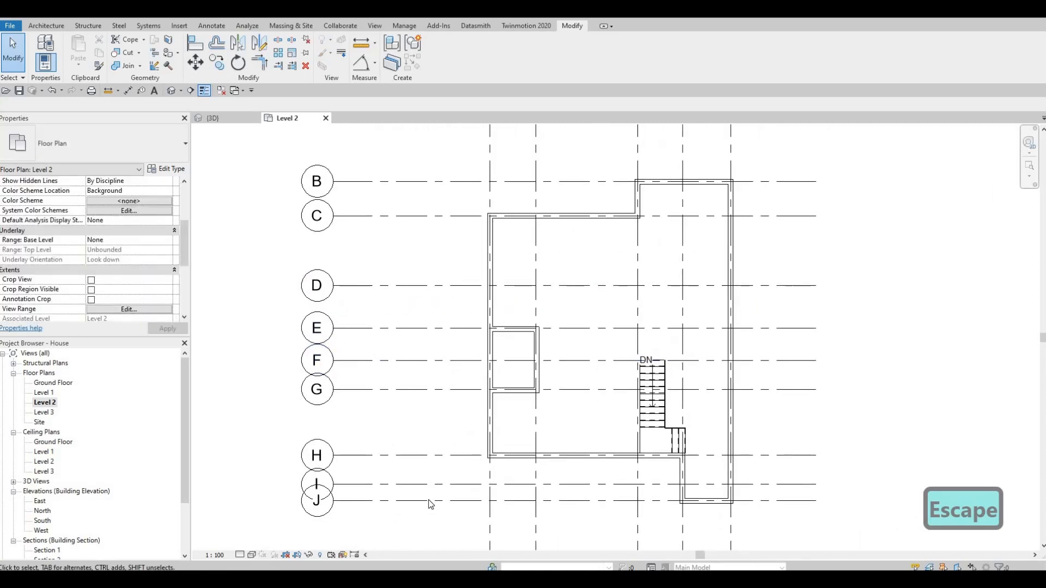
click(319, 556)
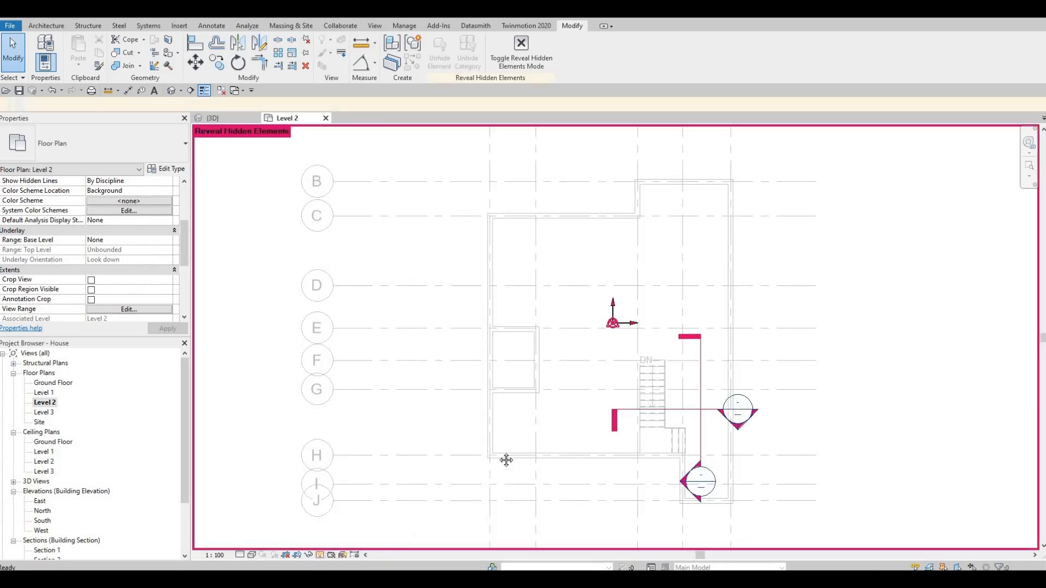
middle_drag(585, 379, 655, 343)
key(Escape)
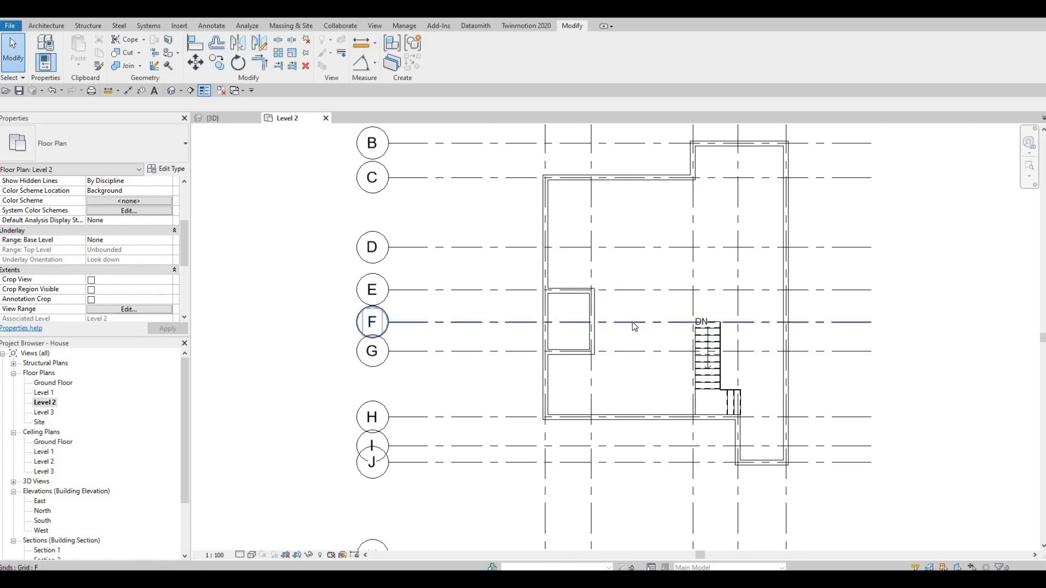
scroll(633, 374, up, 4)
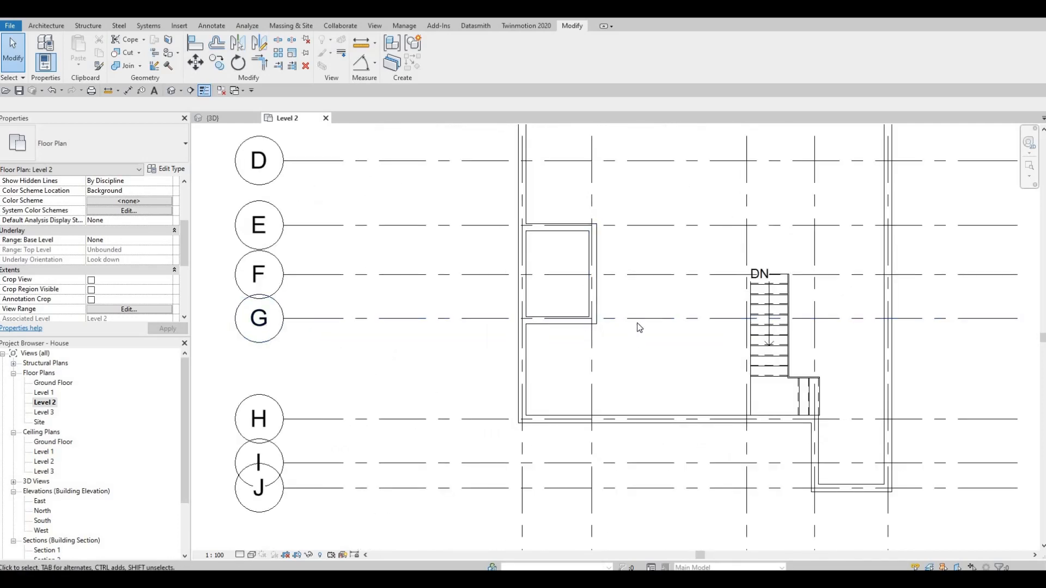
middle_drag(638, 313, 628, 330)
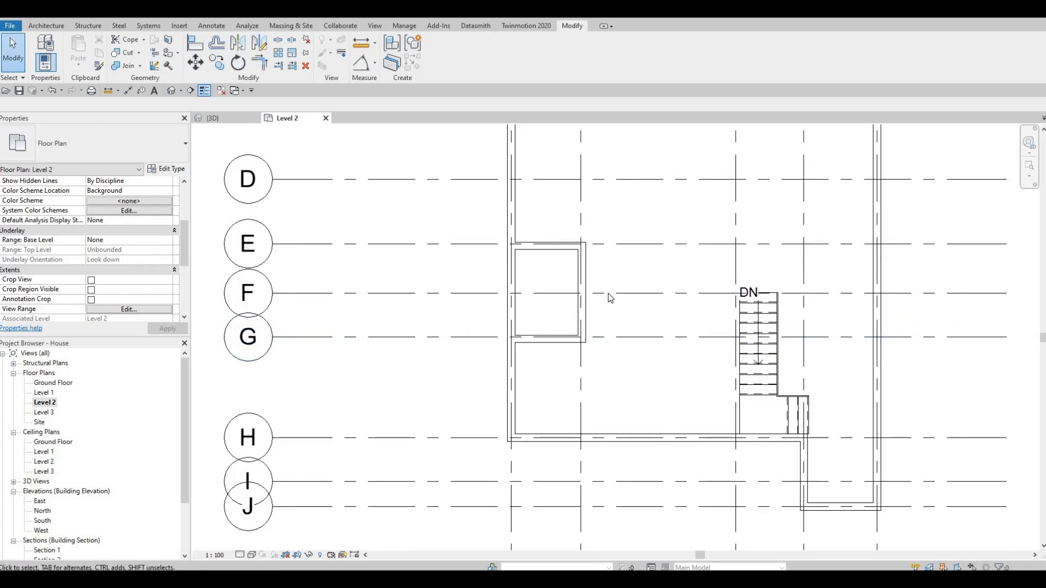
scroll(602, 326, down, 1)
middle_drag(609, 297, 579, 314)
scroll(581, 318, down, 1)
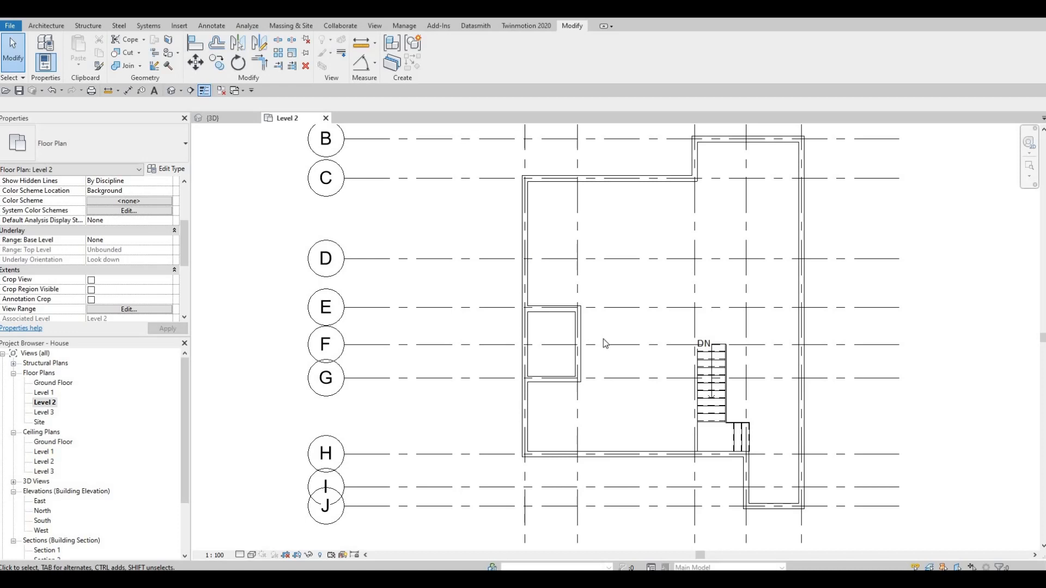
middle_drag(607, 338, 639, 353)
scroll(639, 353, down, 1)
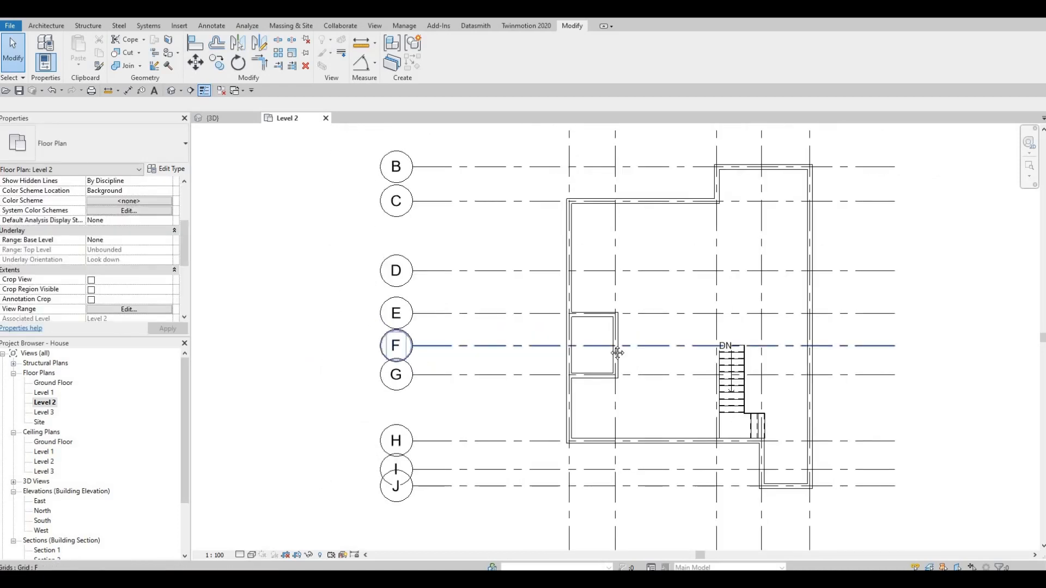
middle_drag(403, 271, 398, 280)
key(Escape)
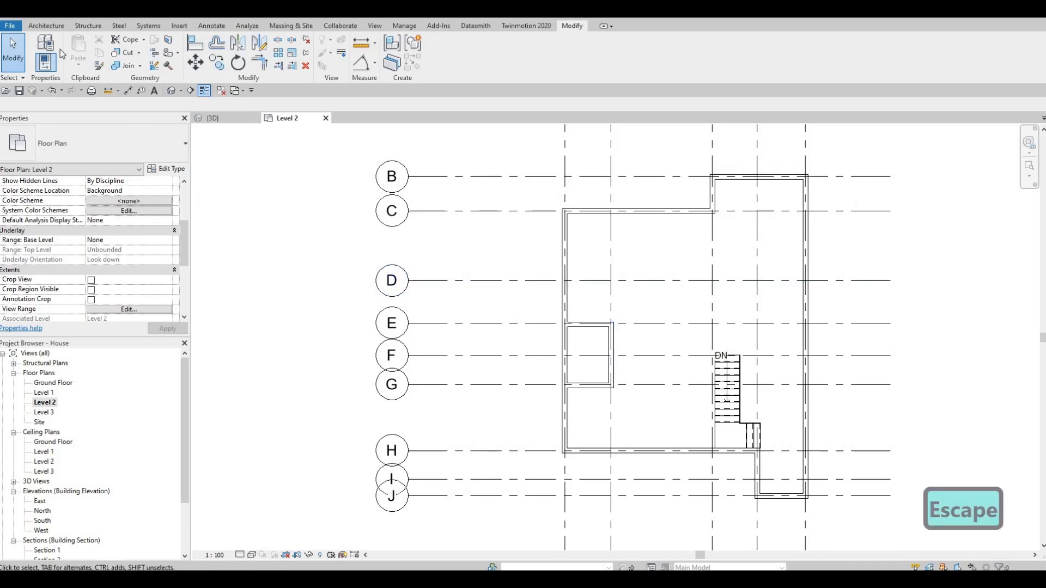
Start a new wall on Level 2 and set its type to INTERIOR WALL 1.
key(Escape)
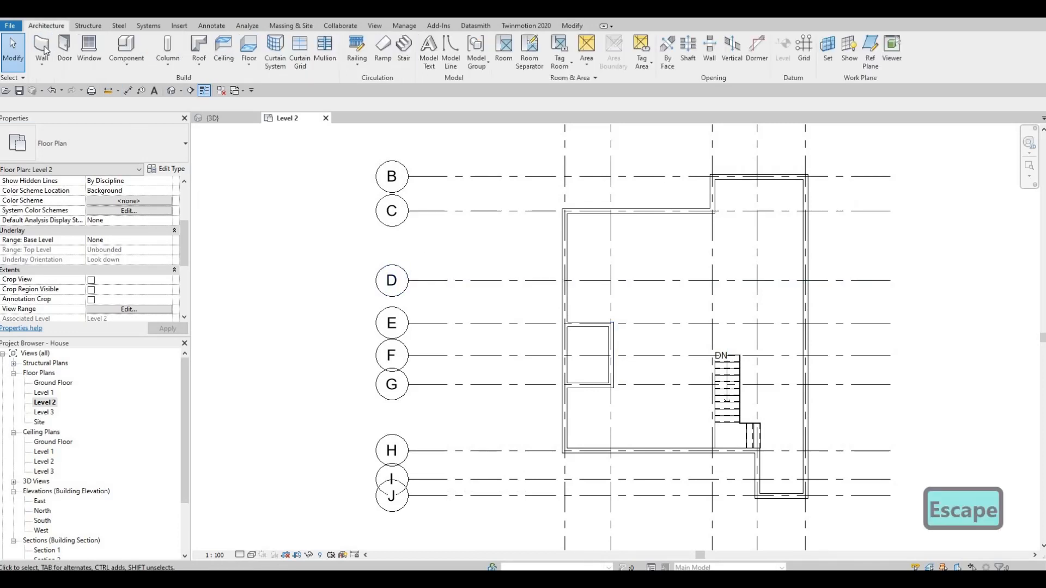
key(w)
key(a)
click(101, 145)
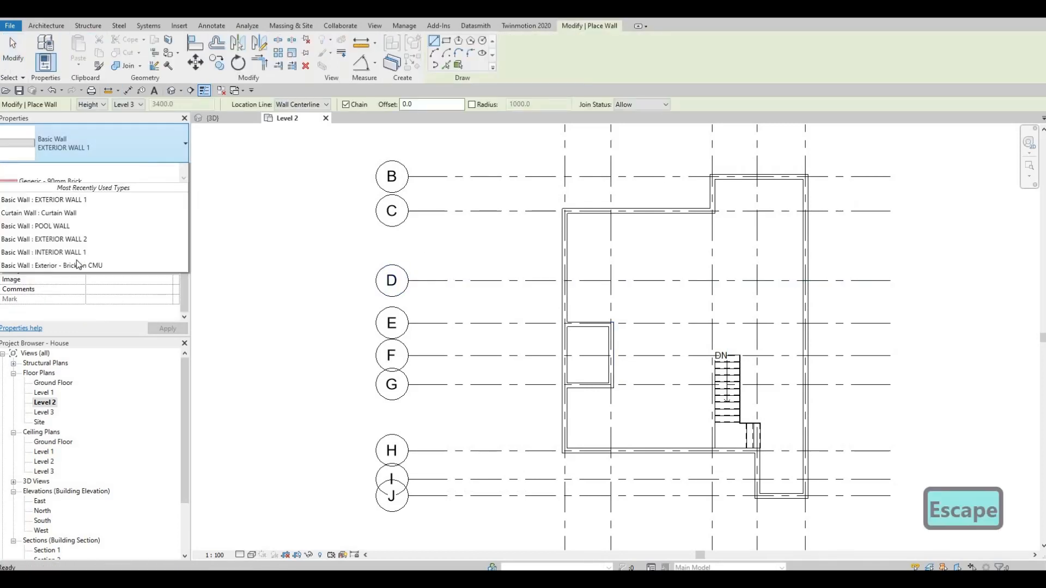
mouse_move(97, 264)
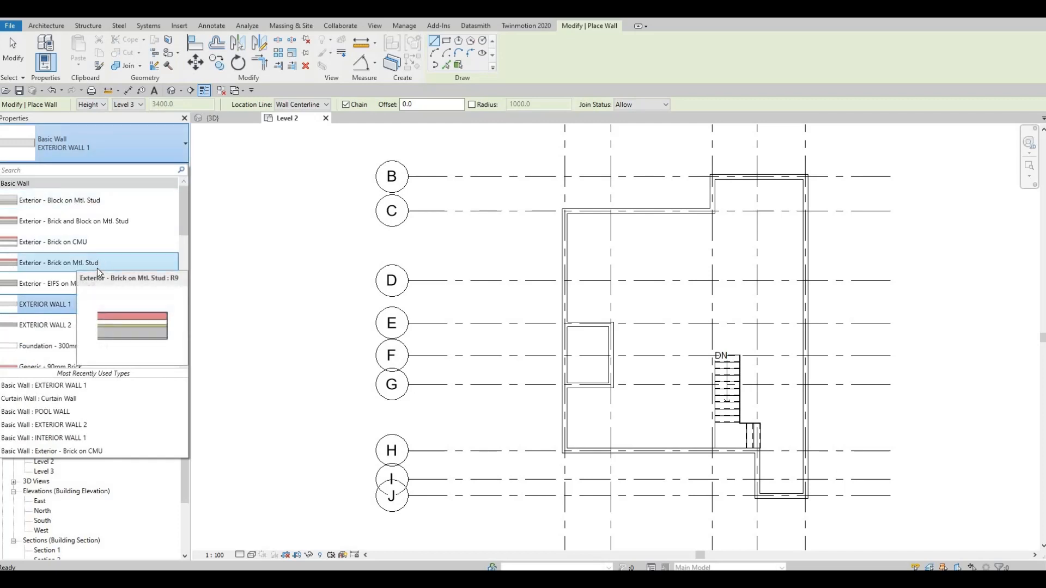
scroll(92, 274, down, 10)
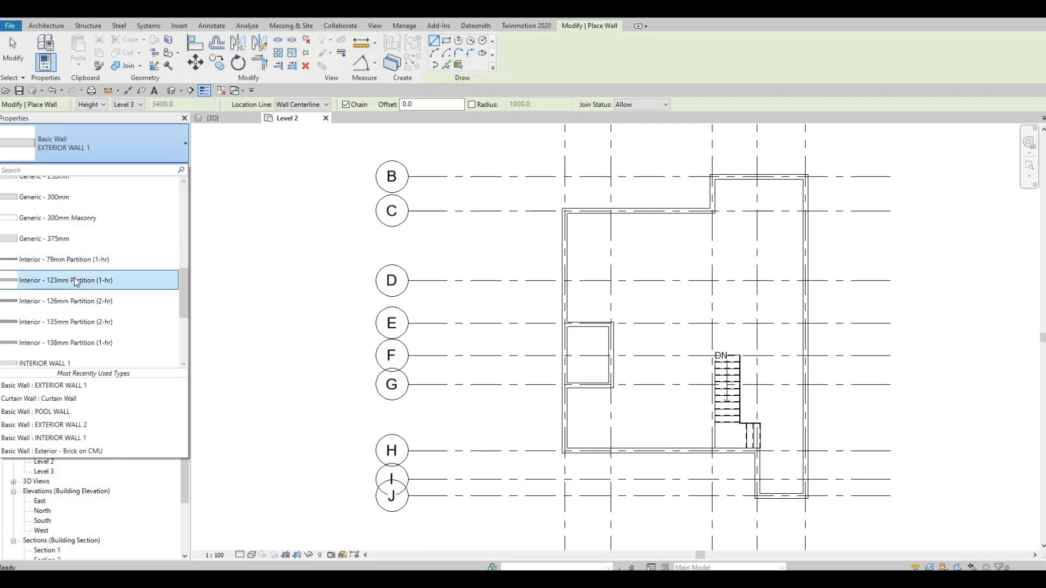
click(79, 263)
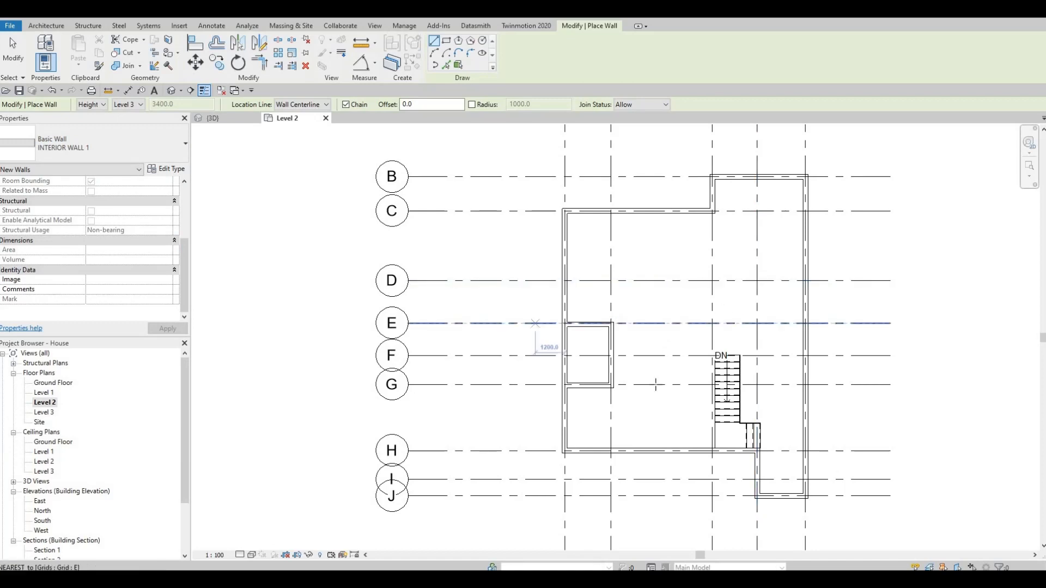
Draw the interior wall along grid 3 beside the stairs, from the exterior wall on grid H up to grid F.
scroll(640, 339, up, 2)
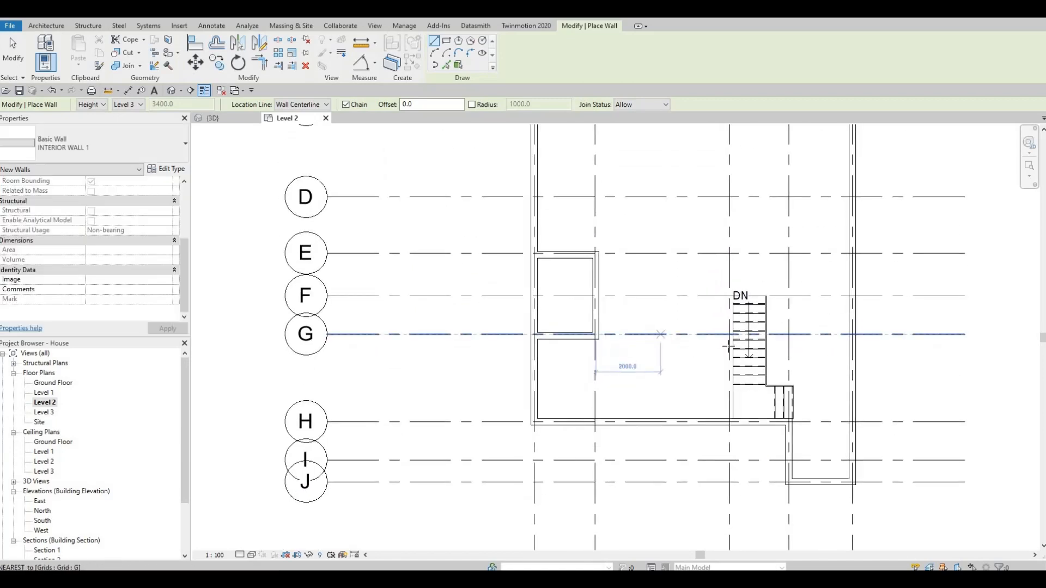
scroll(626, 400, up, 1)
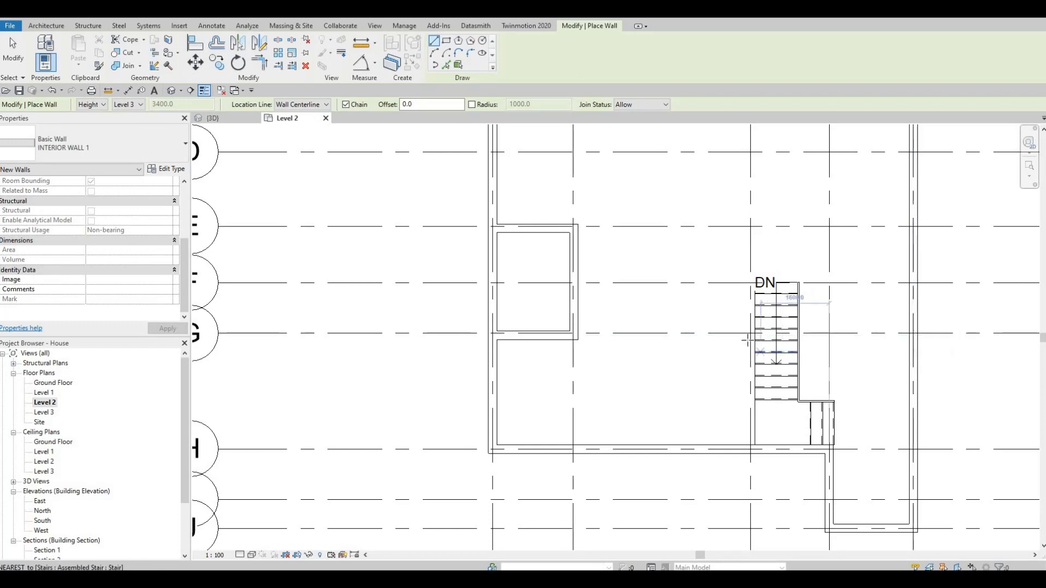
middle_drag(768, 332, 779, 264)
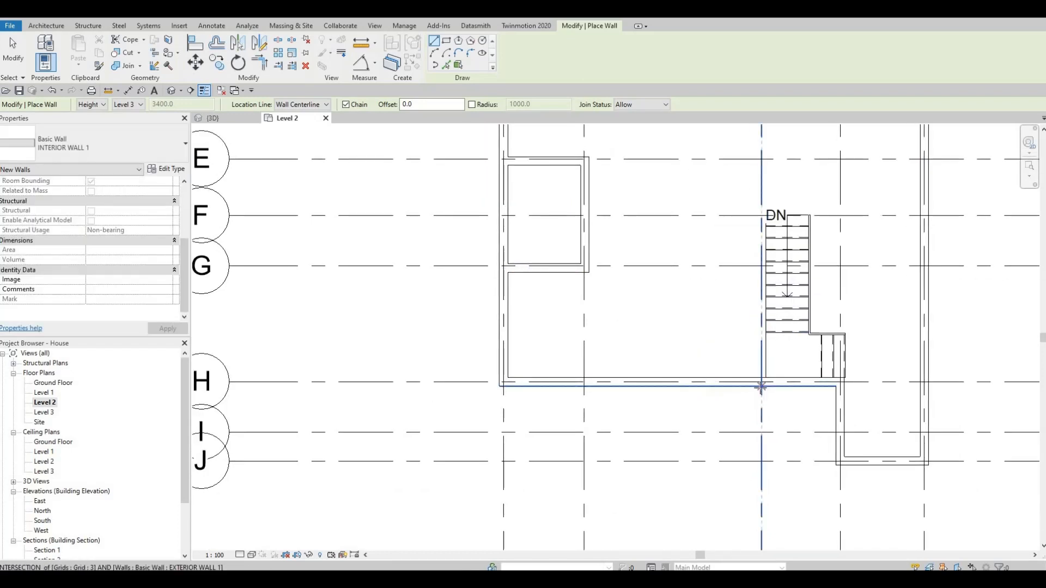
click(761, 381)
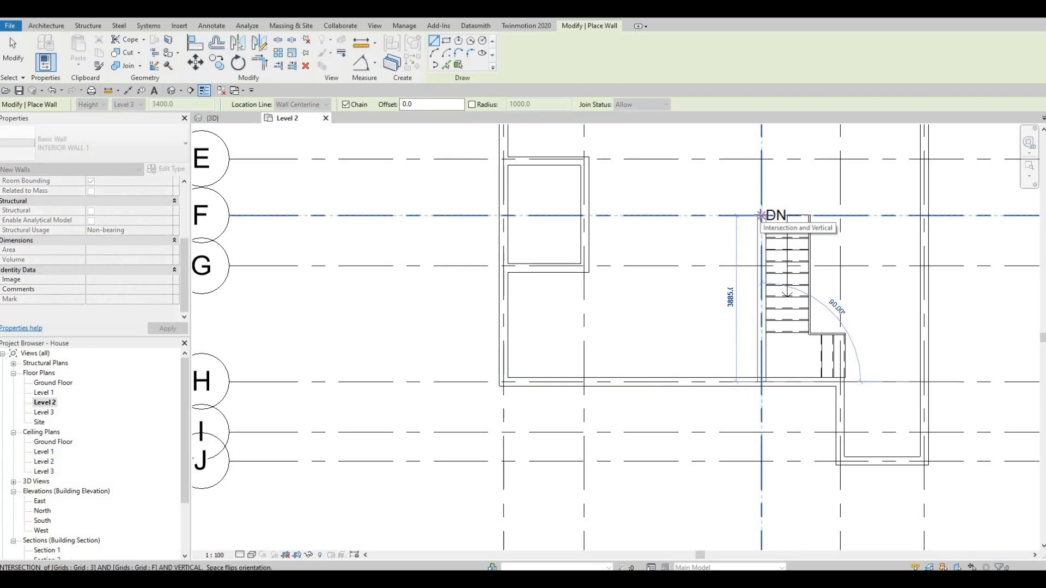
scroll(761, 215, up, 2)
click(762, 217)
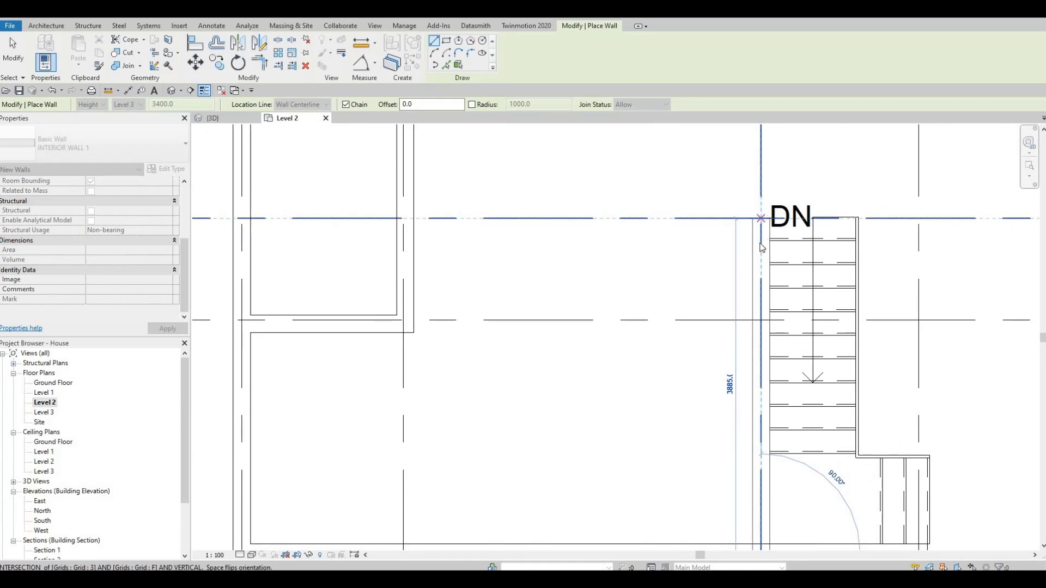
key(Escape)
scroll(753, 345, down, 3)
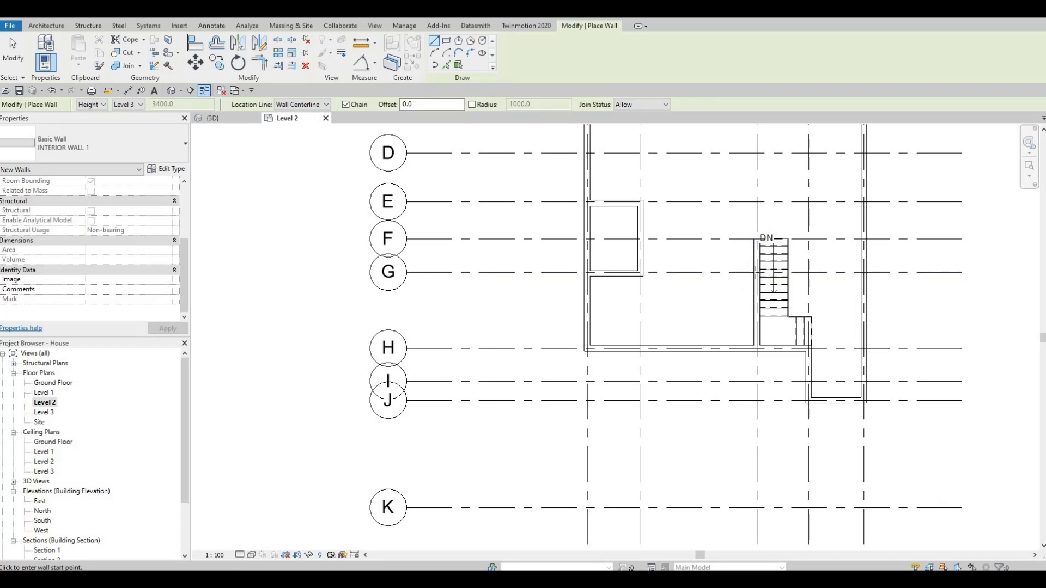
Draw chained interior walls from grid 3: 3000 mm along grid G, 1000 mm toward grid H, across to grid 2 and back up to grid G.
click(756, 272)
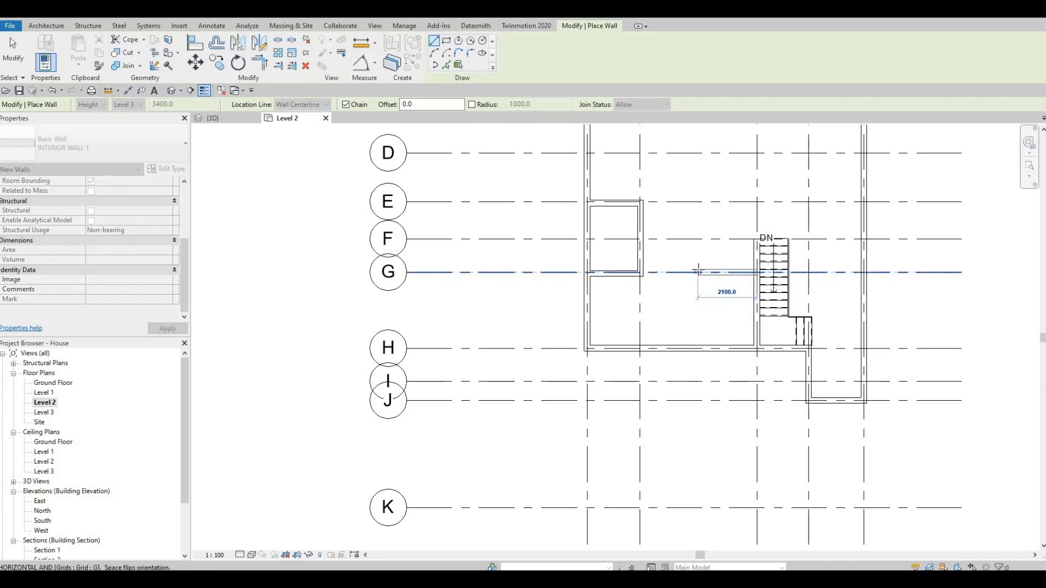
key(F1)
key(F1)
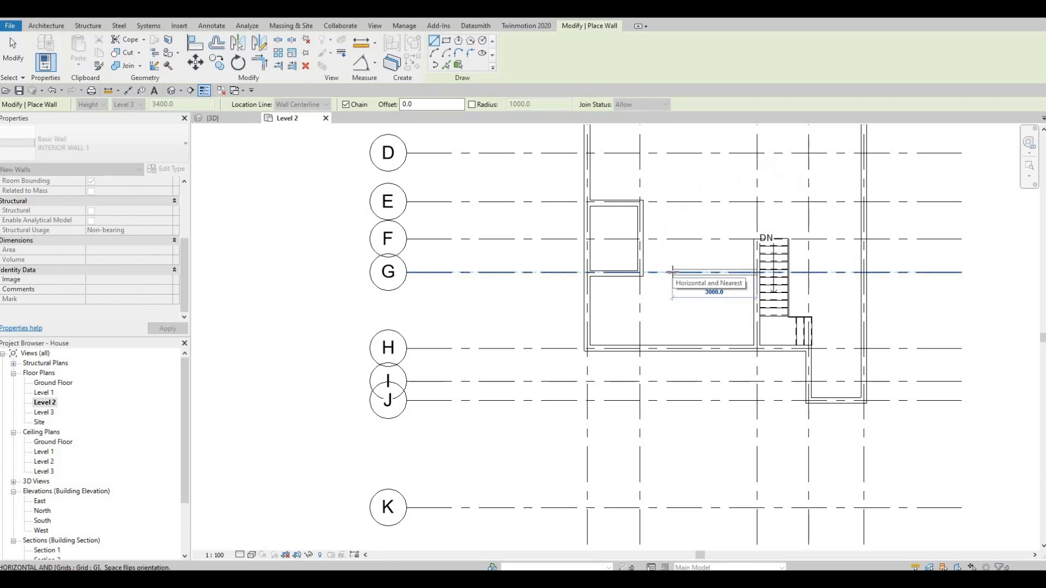
click(672, 271)
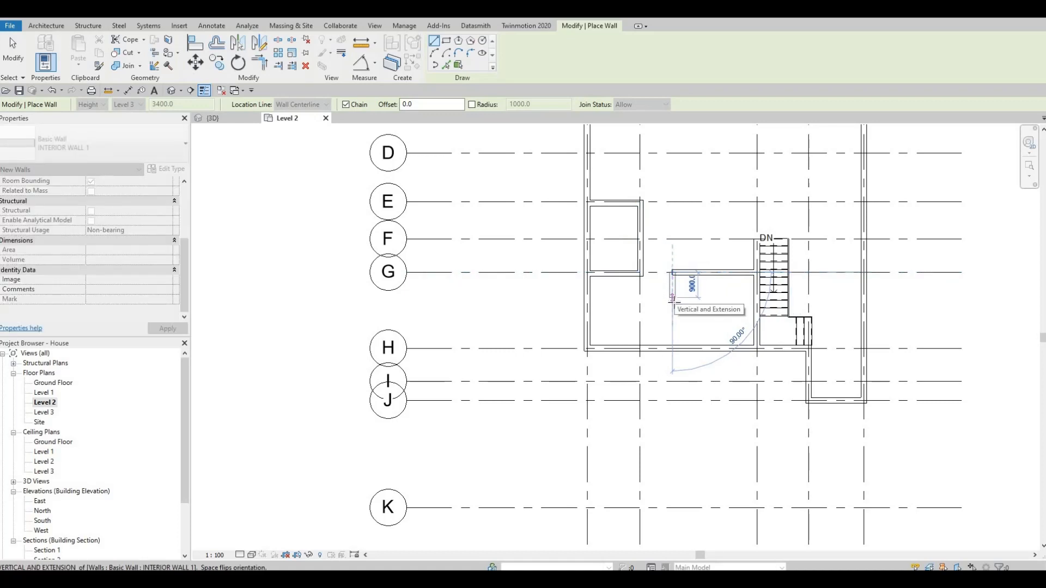
click(673, 299)
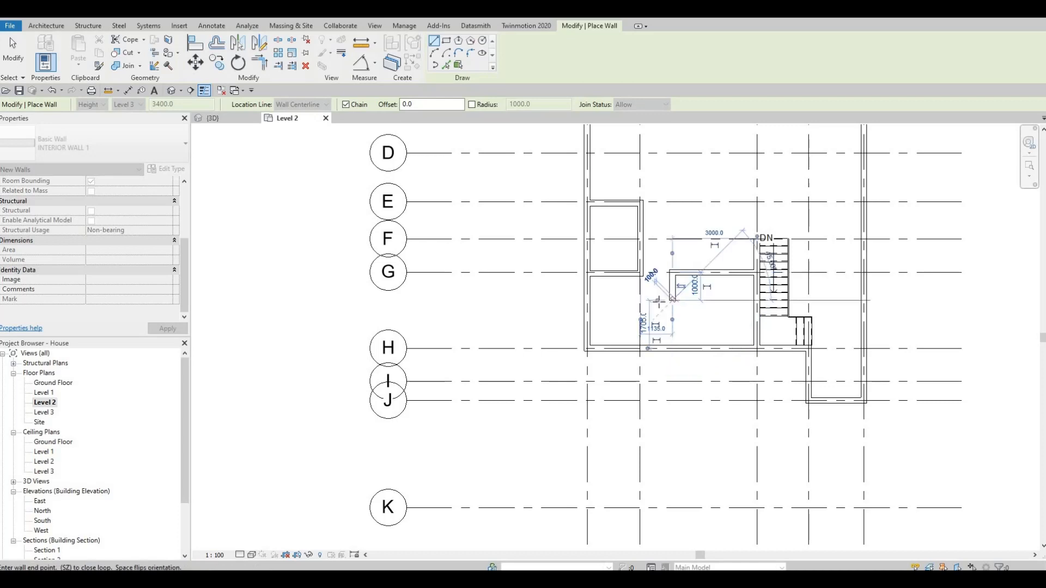
click(639, 300)
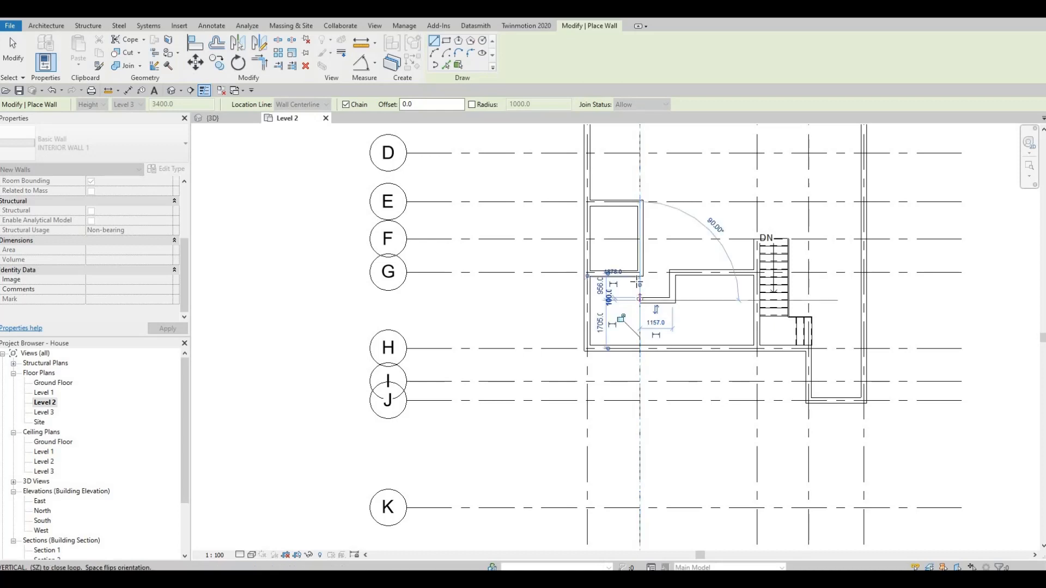
click(639, 277)
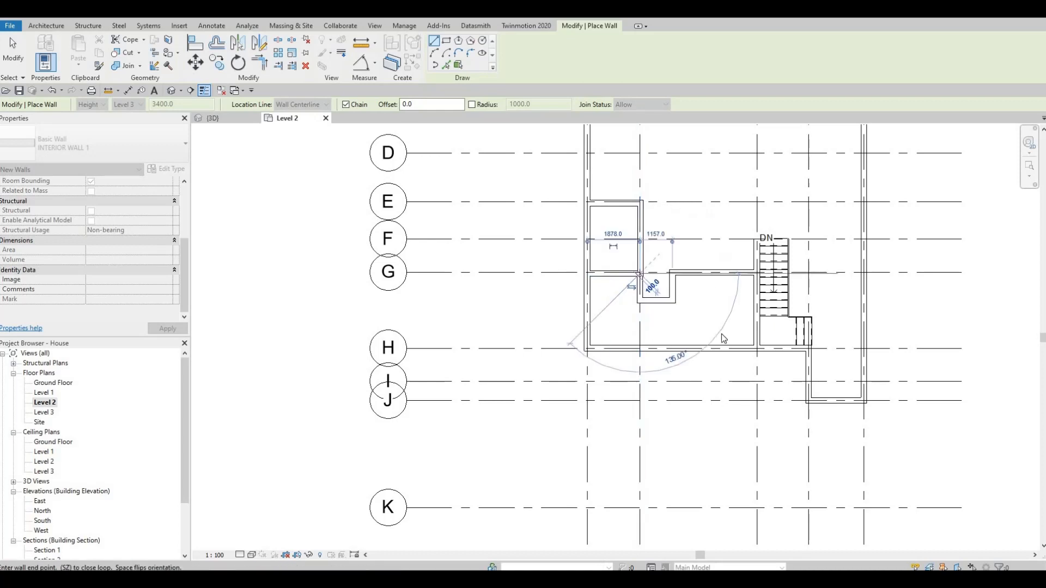
key(Escape)
key(Escape)
Shorten the new interior wall on grid 2 so its upper end separates from the corner at grid G.
scroll(642, 277, up, 3)
click(643, 275)
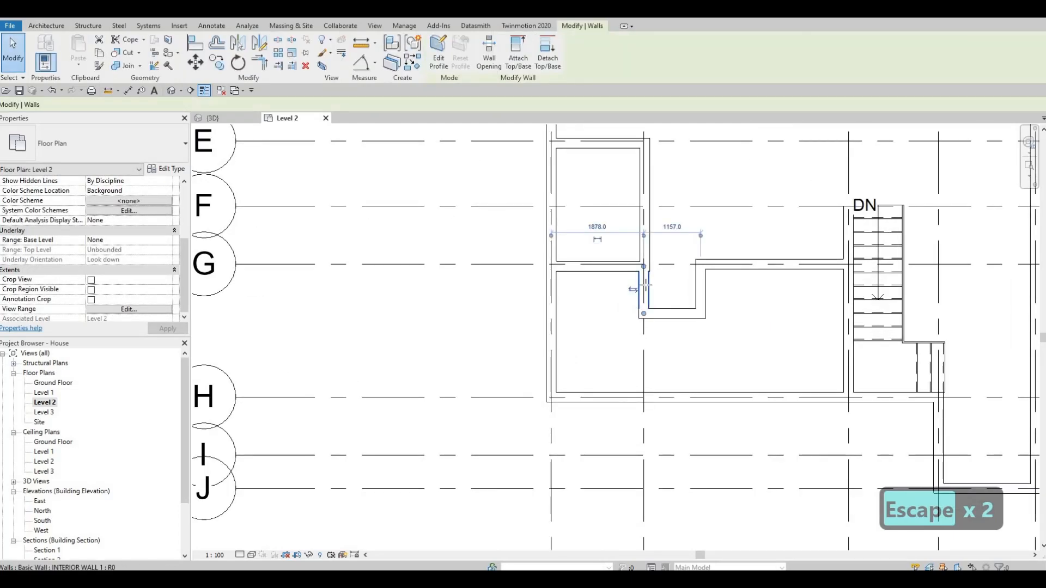
drag(643, 264, 644, 284)
key(Escape)
scroll(645, 284, up, 2)
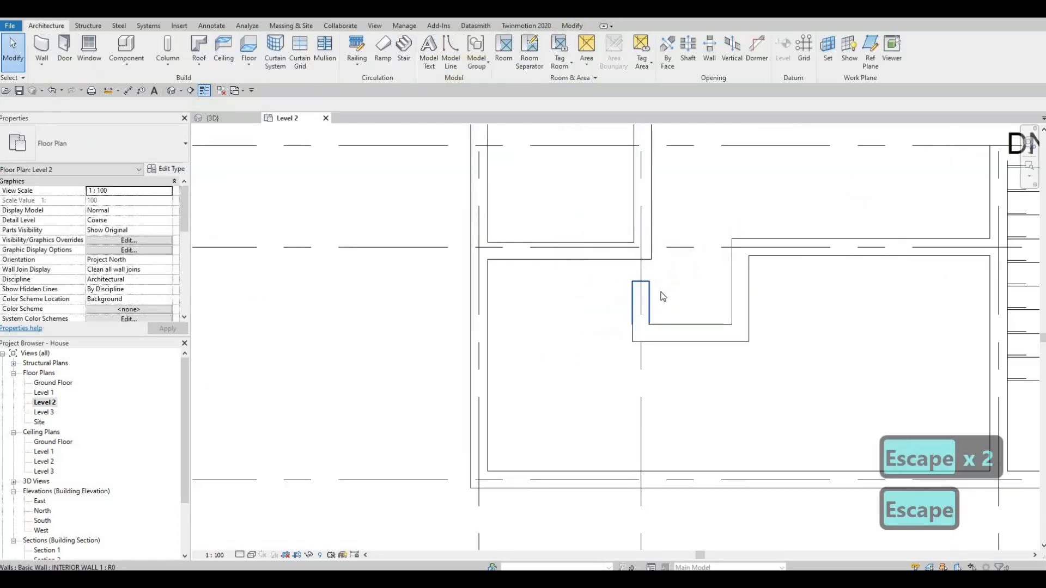
Align the short interior wall's outer face with the matching face of the wall above it on grid 2.
key(a)
key(l)
click(651, 213)
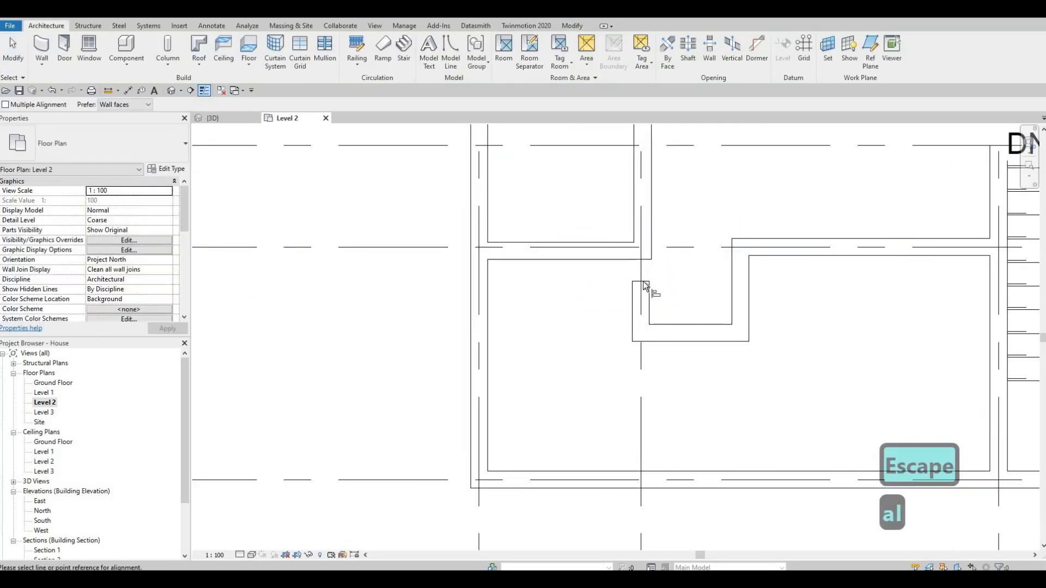
click(649, 285)
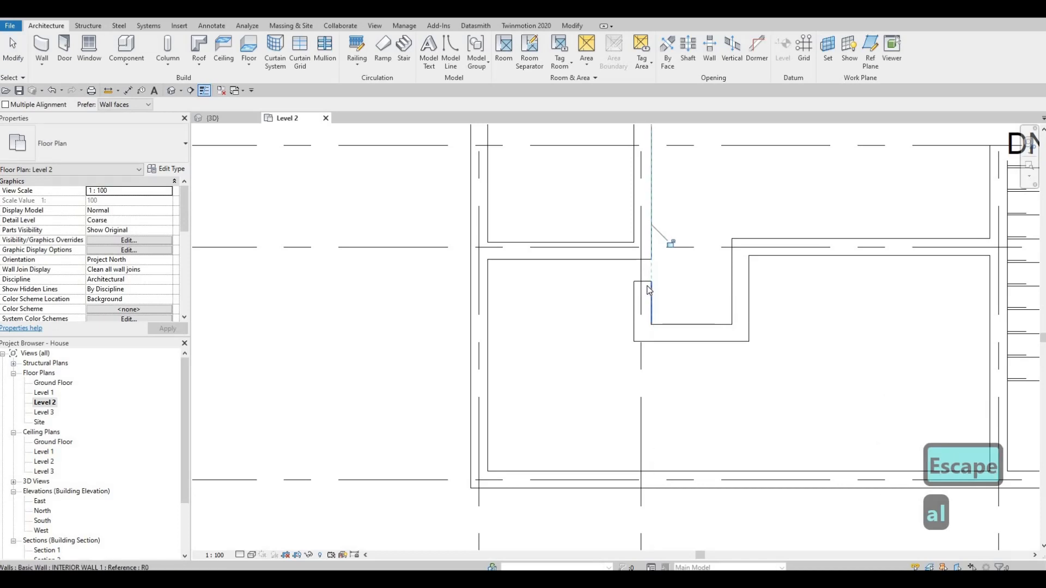
key(Escape)
key(Escape)
Extend the short wall's free end back up to meet the wall on grid G.
click(643, 278)
drag(643, 276, 641, 251)
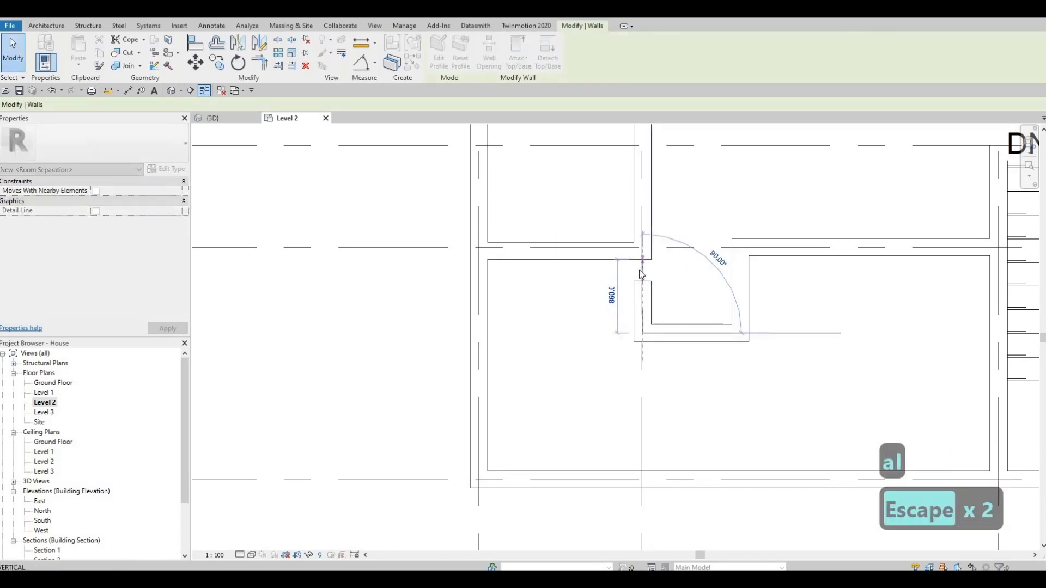
key(Escape)
Create a similar EXTERIOR WALL 1 from the grid H wall and draw it along grid 3 from grid H to grid J.
scroll(734, 320, down, 3)
middle_drag(851, 385, 790, 270)
click(834, 310)
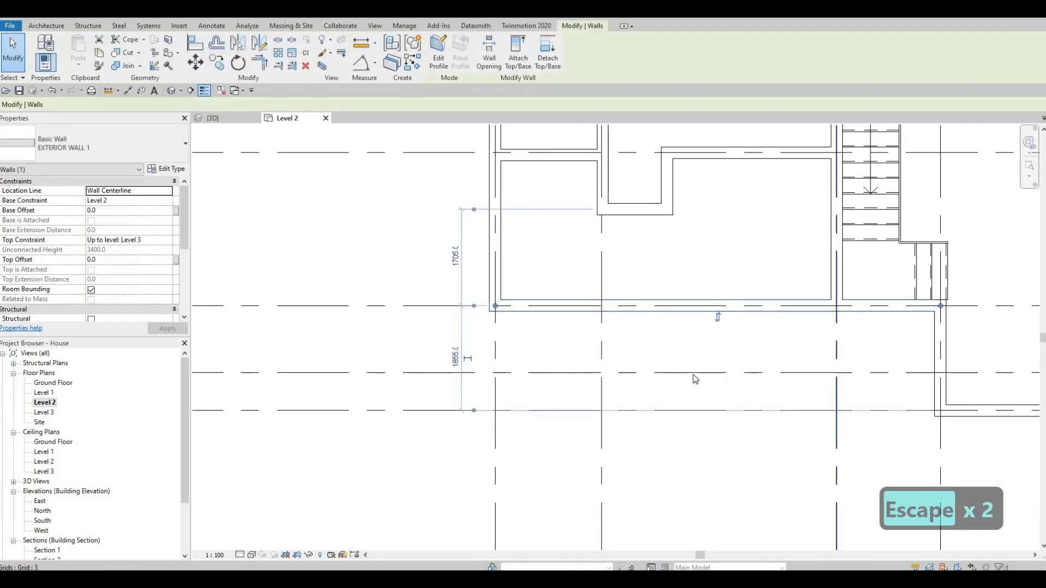
middle_drag(782, 373, 742, 322)
scroll(742, 321, down, 1)
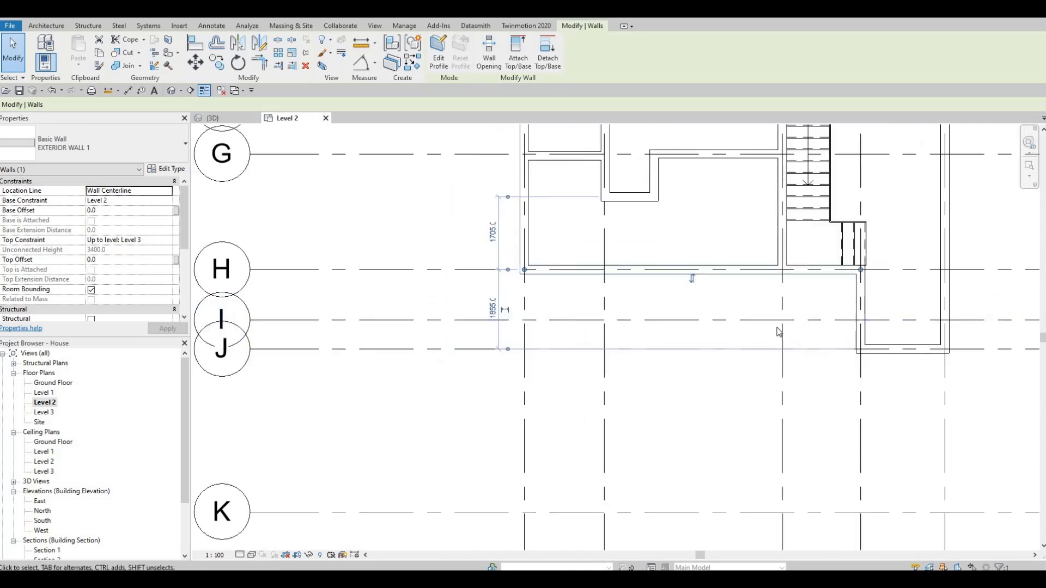
key(Escape)
key(Escape)
click(680, 265)
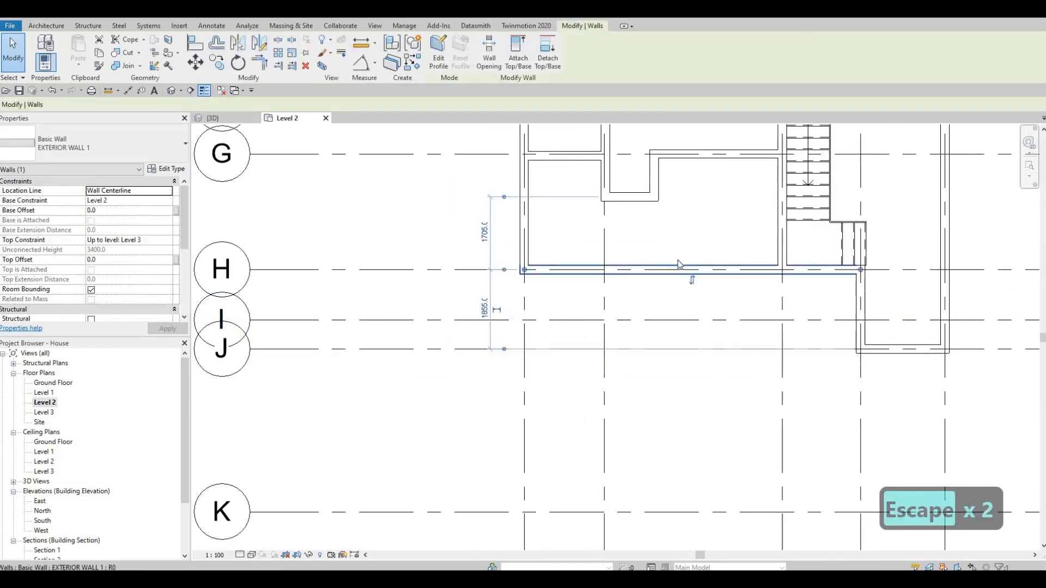
key(c)
key(s)
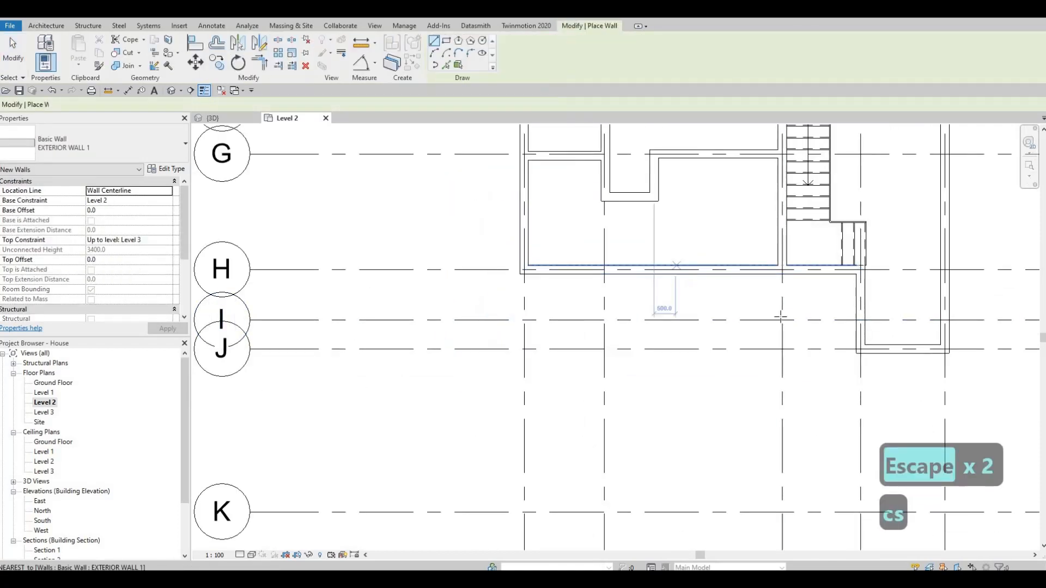
click(780, 346)
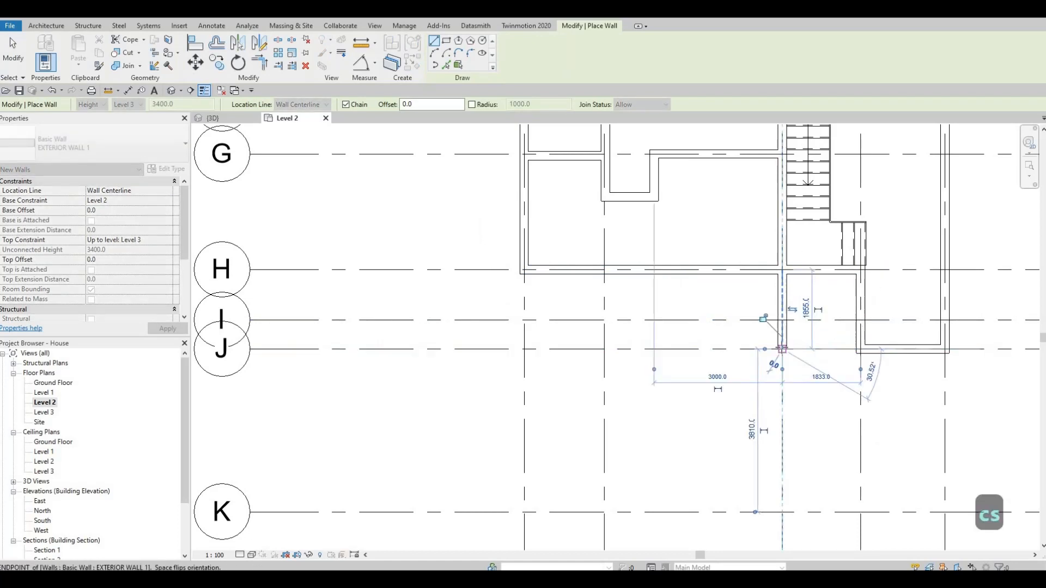
Continue the exterior wall along grid J to grid 2, and close it up grid 2 to the wall on grid H.
scroll(782, 346, down, 2)
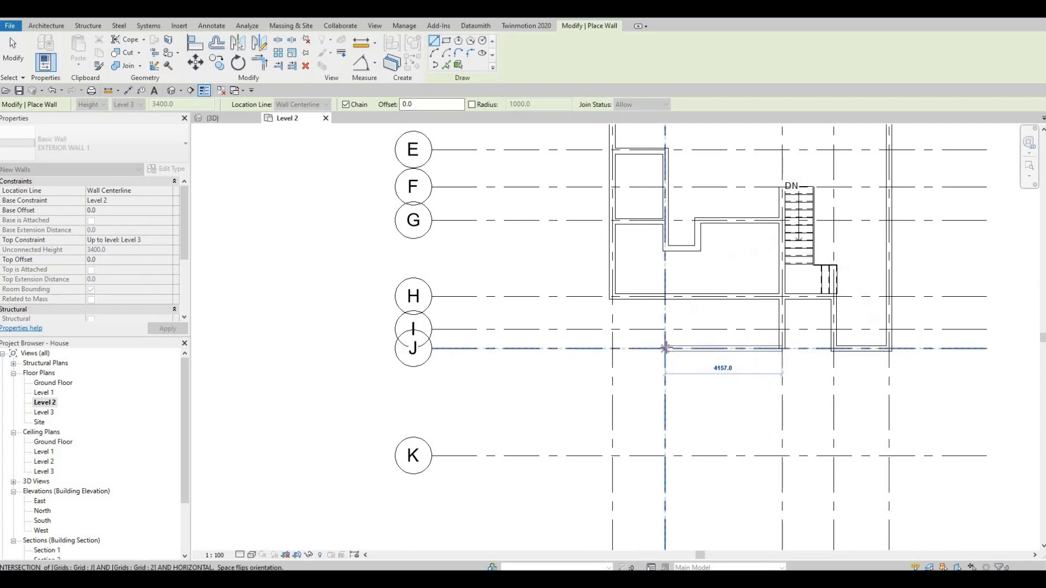
click(665, 349)
click(665, 298)
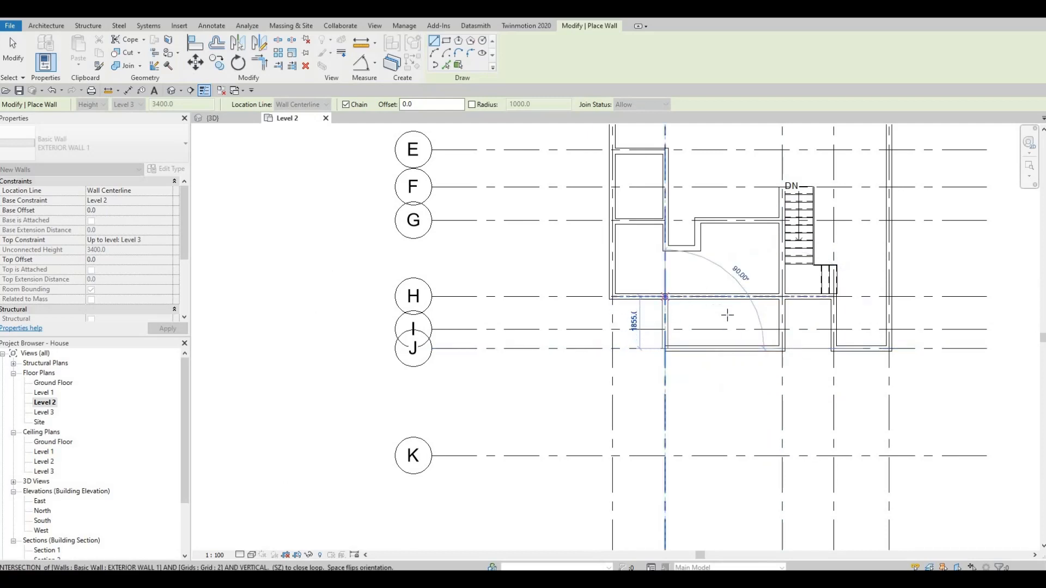
key(Escape)
key(Escape)
key(Escape)
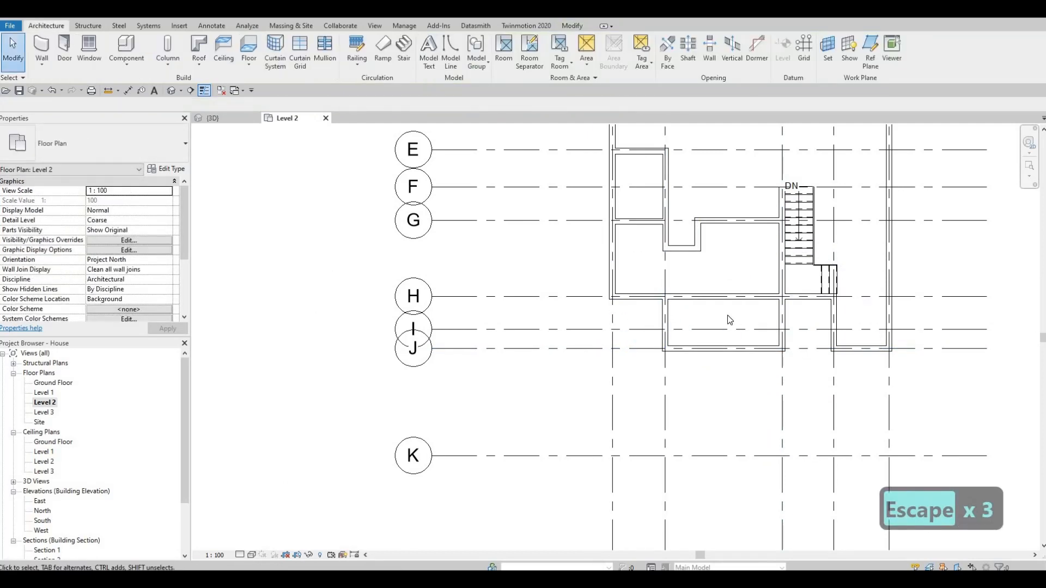
key(s)
key(l)
scroll(682, 300, up, 2)
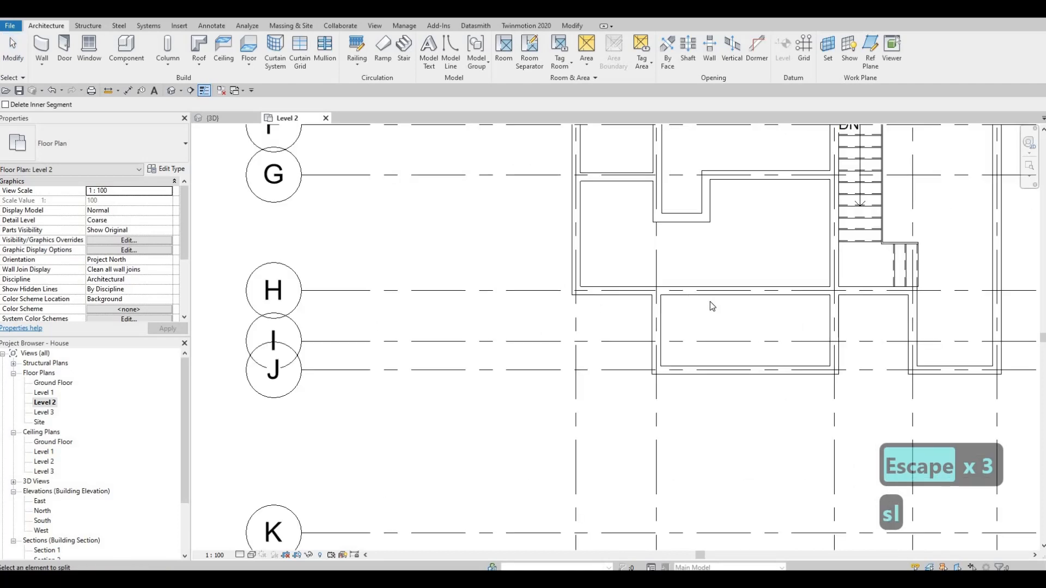
key(Escape)
click(731, 298)
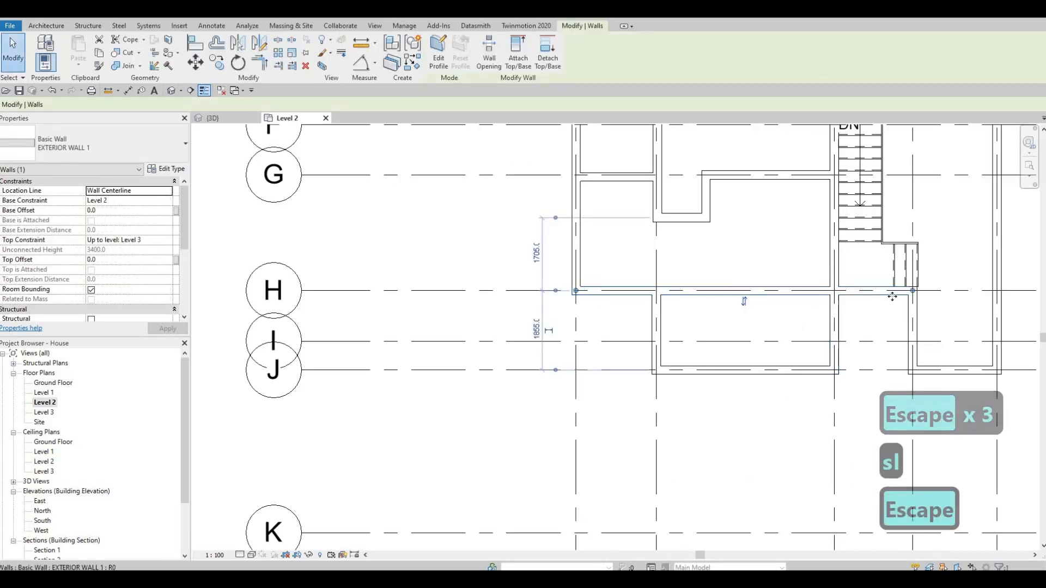
key(Escape)
key(Escape)
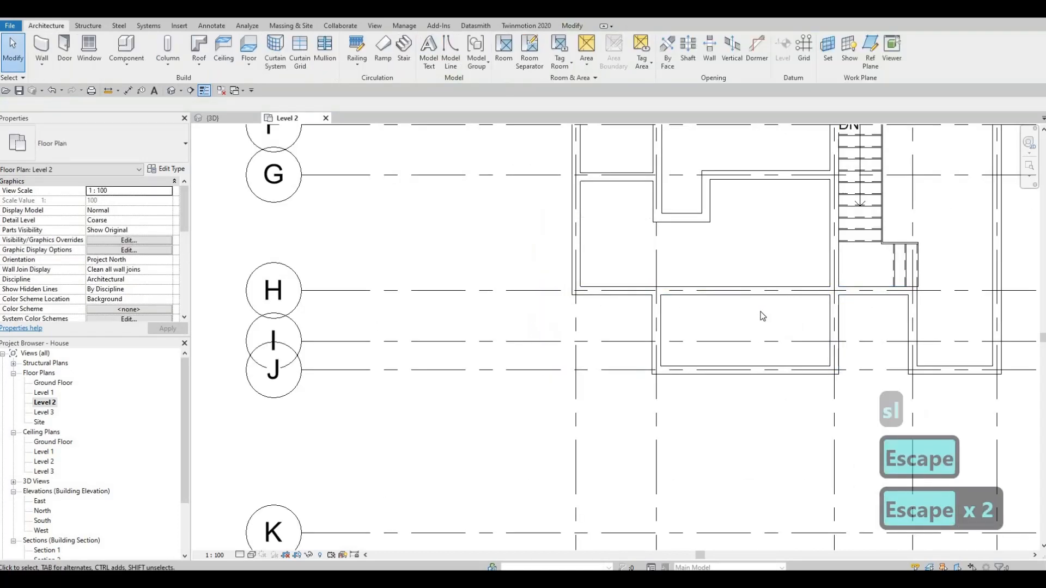
Split the exterior wall on grid H just beside its junction with the new wall on grid 2.
key(s)
key(l)
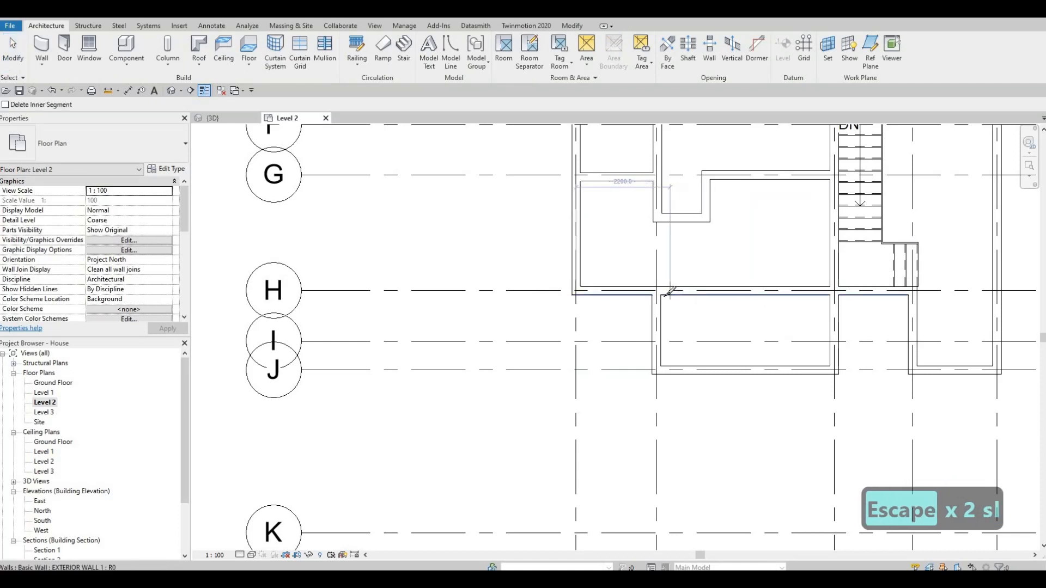
key(Escape)
key(Escape)
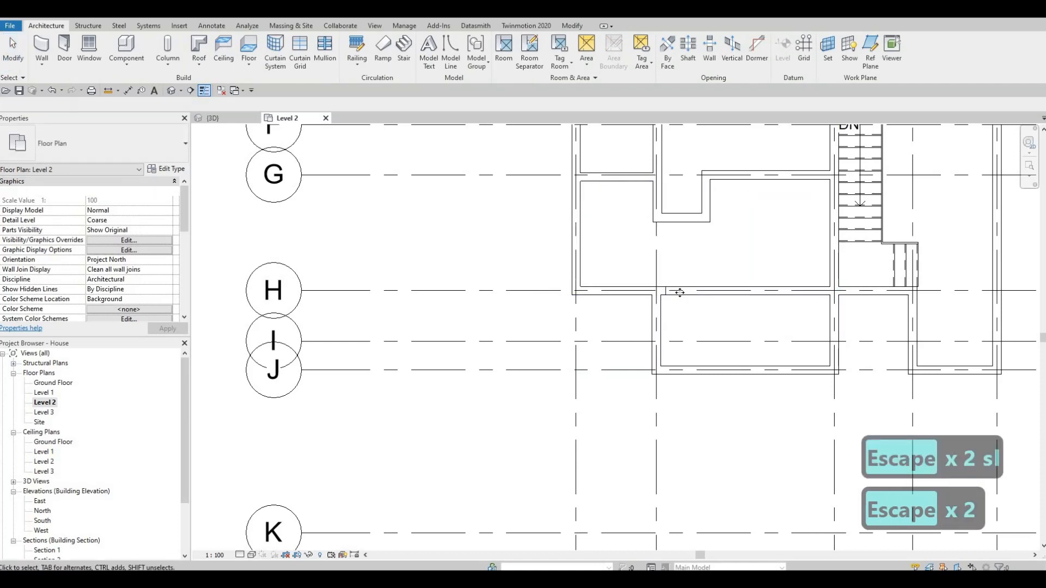
Pull the split exterior wall's free end along grid H back to grid 3, opening the stretch between grids 2 and 3.
key(Escape)
click(675, 292)
drag(856, 300, 833, 291)
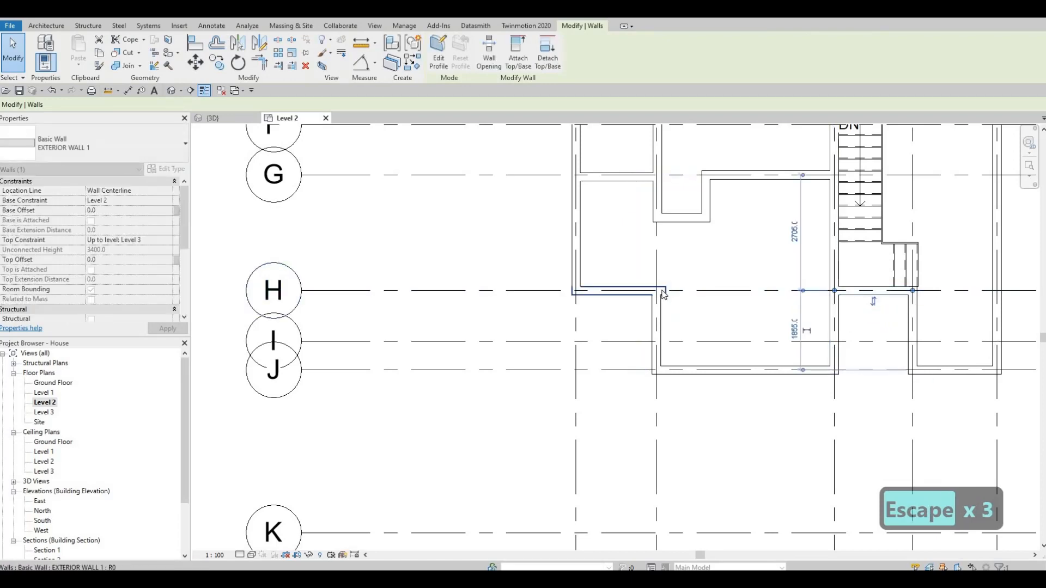
Shorten the remaining exterior wall stub on grid H so it ends at the corner with the grid 2 wall.
key(Escape)
click(666, 292)
scroll(667, 293, up, 2)
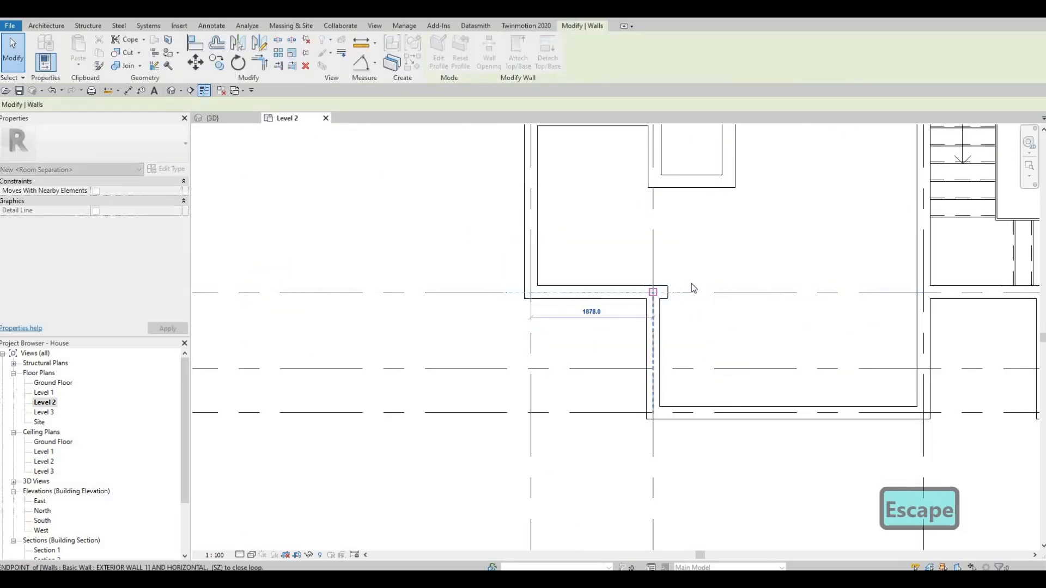
key(Escape)
key(Escape)
scroll(712, 322, down, 3)
middle_drag(746, 323, 694, 329)
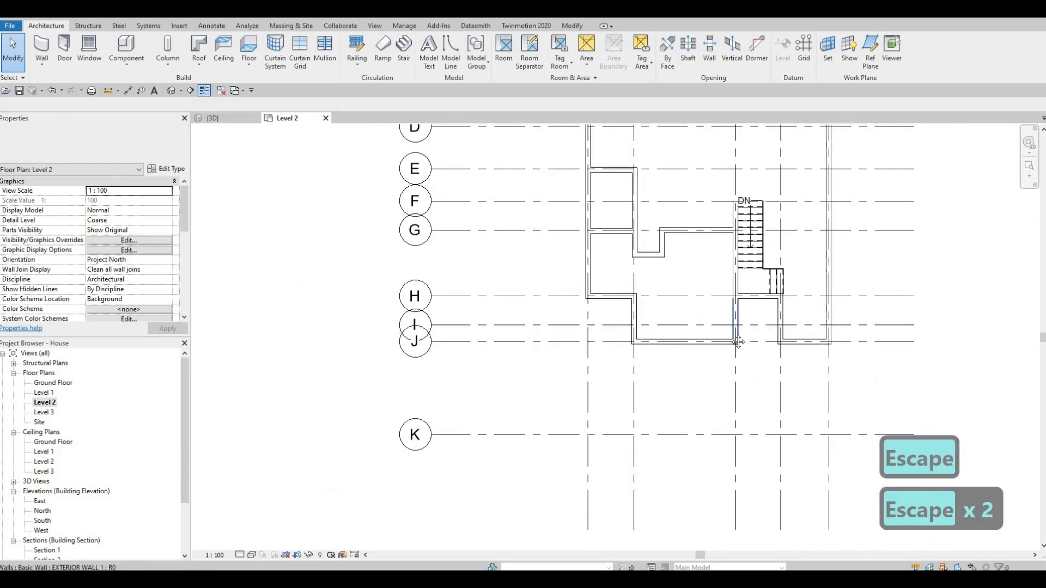
Extend the lower end of the interior wall along grid 2 down to meet the exterior wall at grid H.
middle_drag(719, 288, 678, 266)
scroll(647, 300, up, 2)
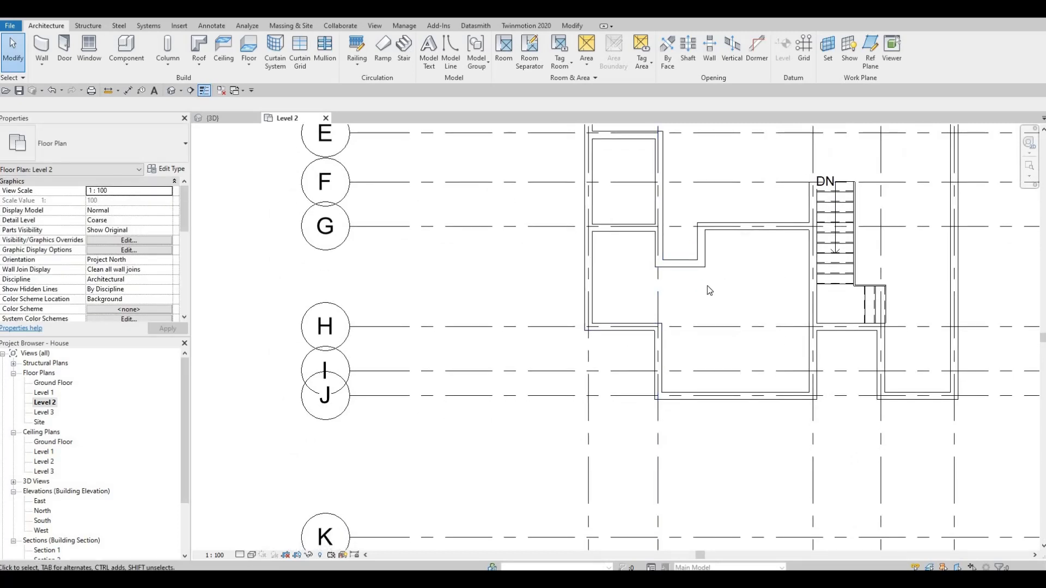
middle_drag(700, 350, 699, 409)
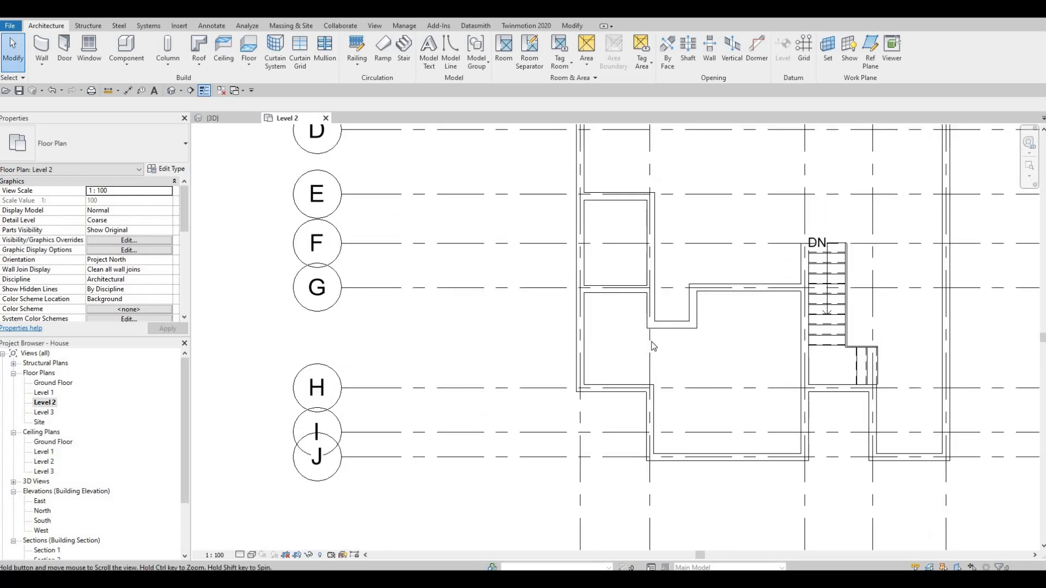
scroll(657, 336, down, 2)
click(661, 344)
drag(661, 346, 660, 392)
key(Escape)
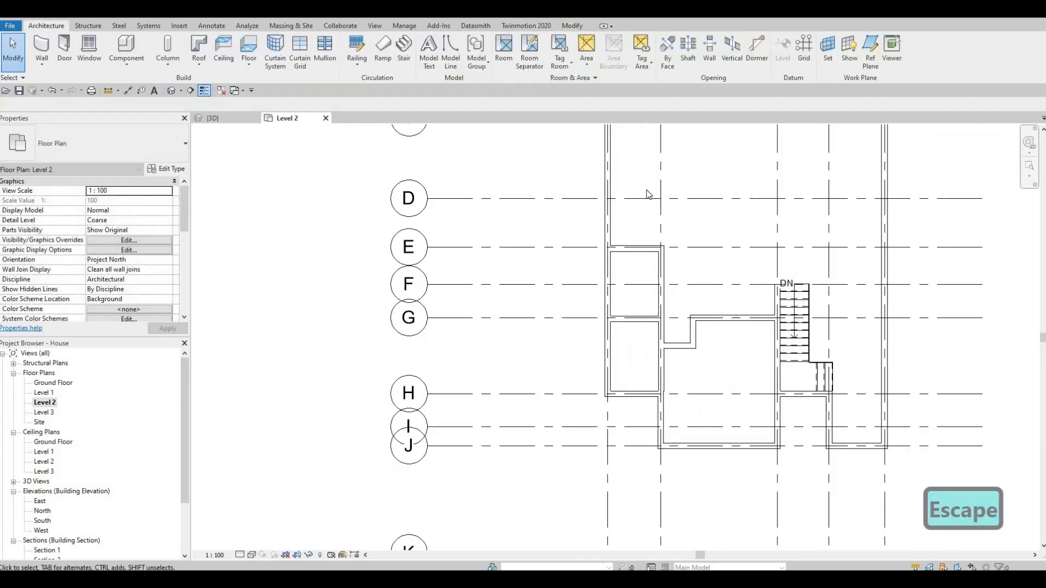
Create a similar INTERIOR WALL 1 and draw it between grids 2 and 3 from the grid C wall to grid E.
scroll(640, 240, down, 1)
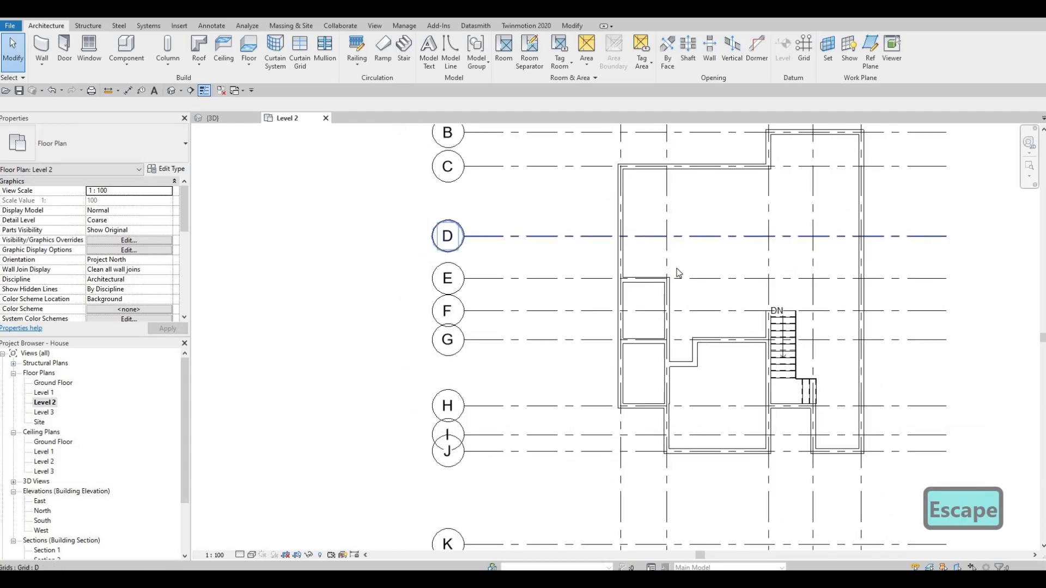
scroll(664, 288, up, 4)
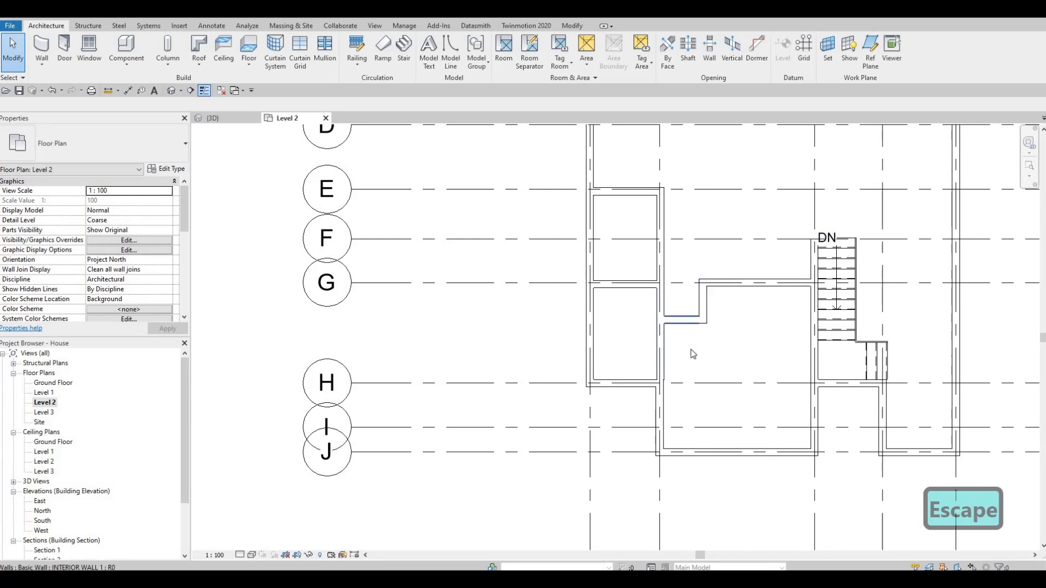
key(Escape)
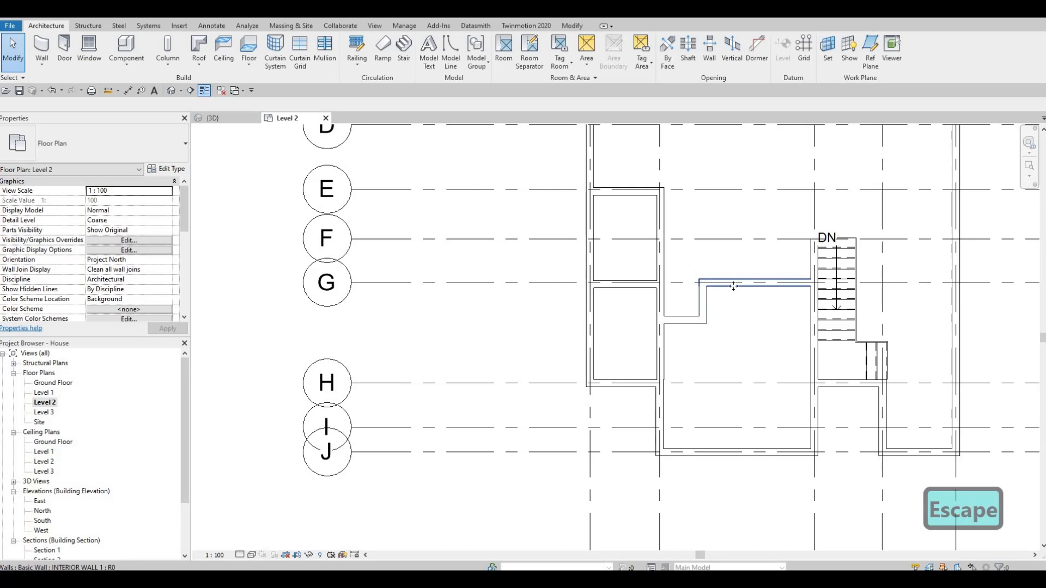
click(734, 285)
key(c)
key(s)
middle_drag(747, 326, 744, 417)
mouse_move(742, 296)
middle_down()
mouse_move(742, 350)
mouse_move(713, 366)
middle_up()
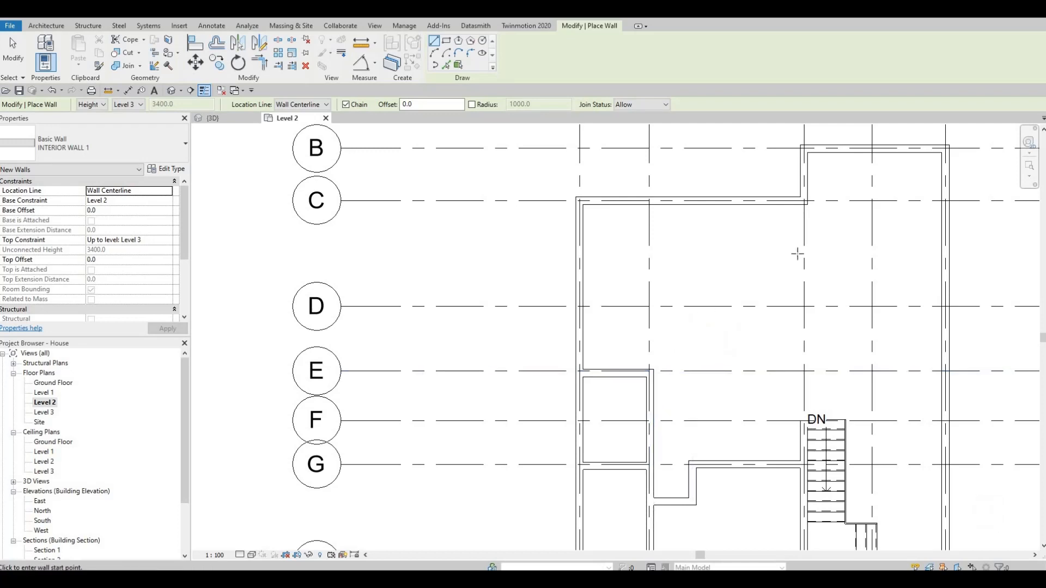
click(685, 201)
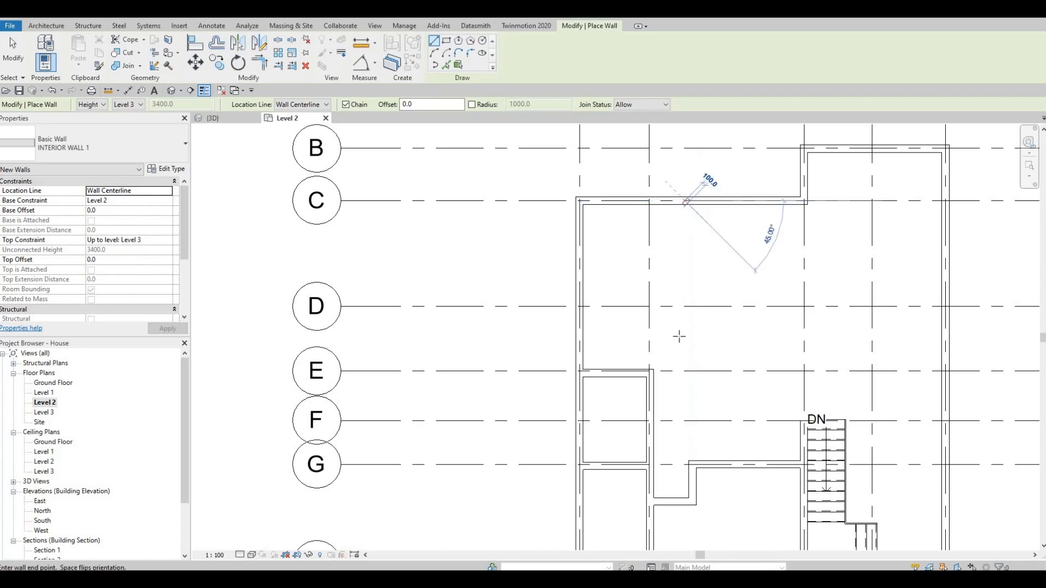
click(685, 371)
key(Escape)
key(Escape)
Set the new interior wall's distance from grid 1 to 3400 mm.
click(688, 220)
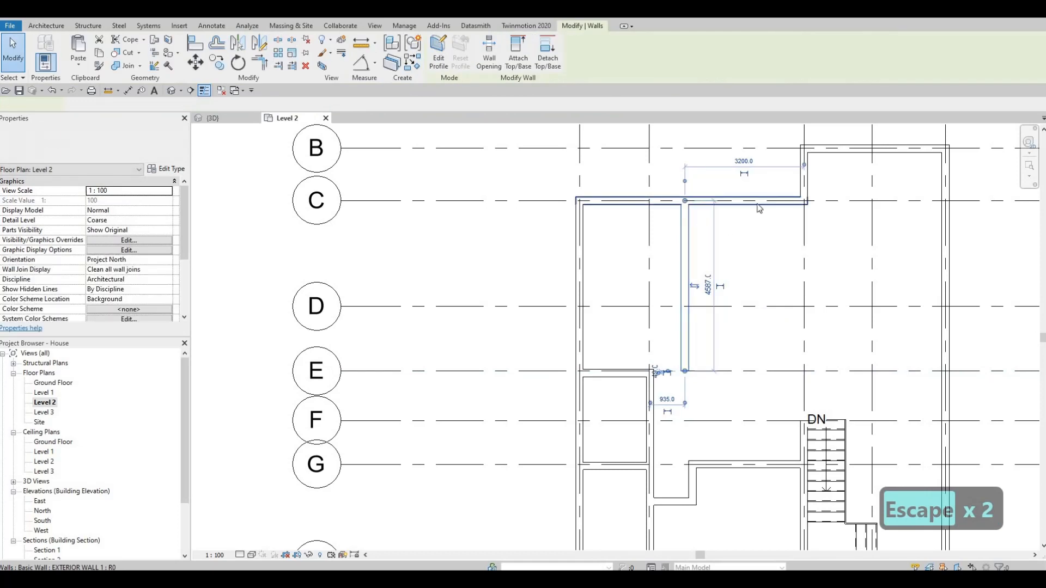
drag(612, 199, 580, 191)
click(631, 161)
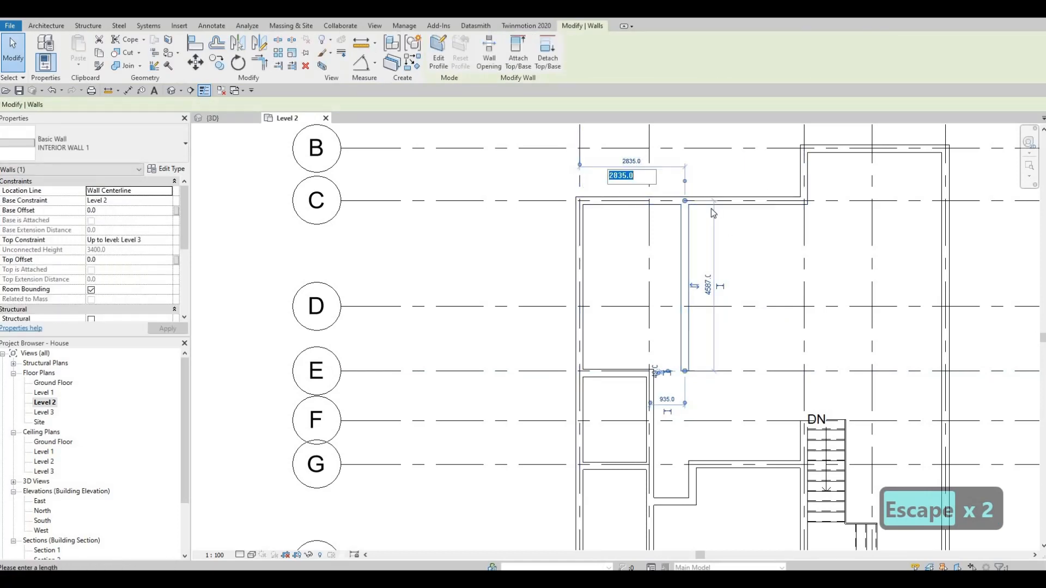
text(3400)
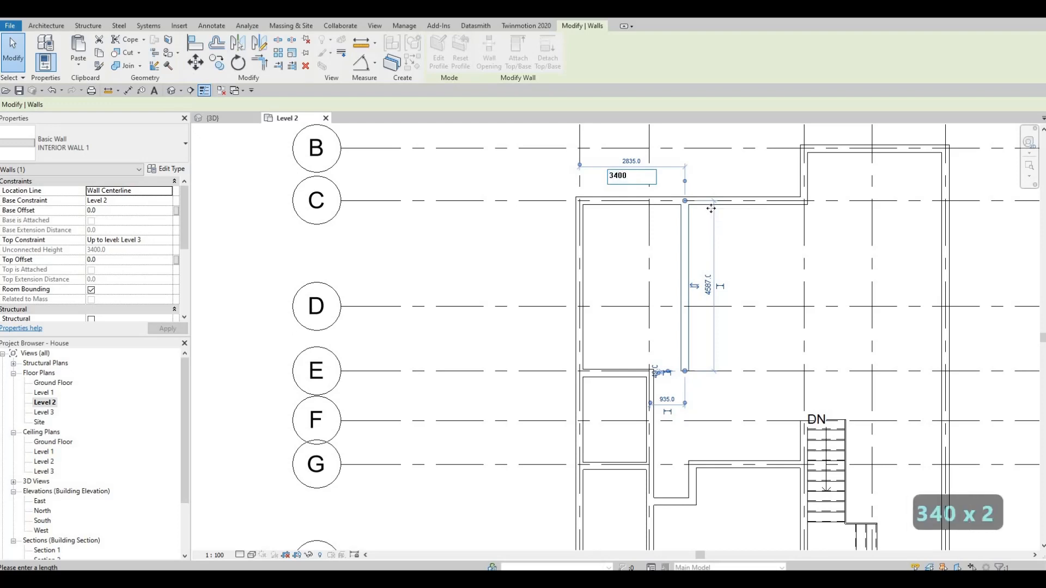
key(Return)
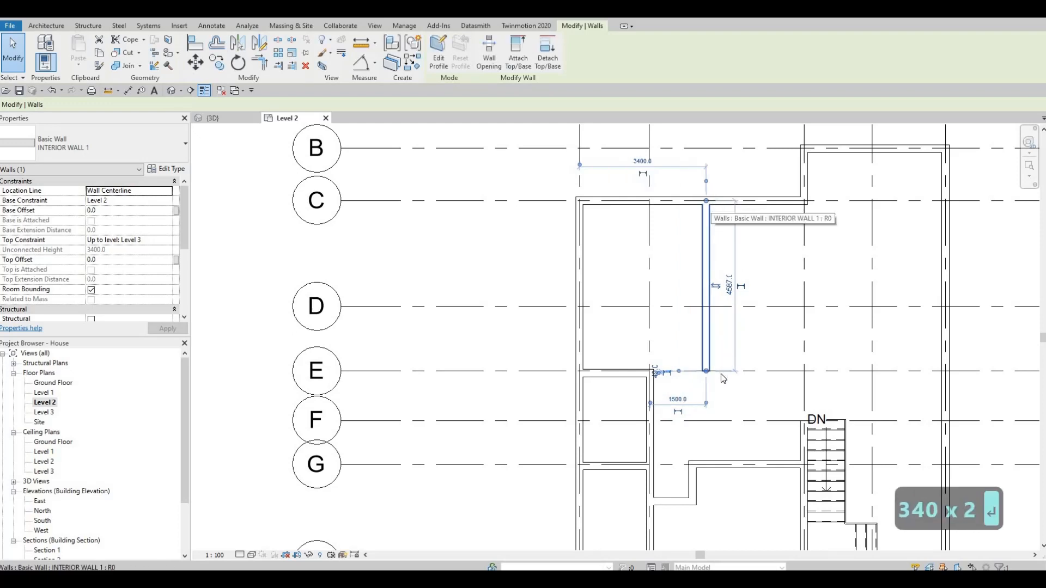
key(Escape)
key(Escape)
Create a similar INTERIOR WALL 1 from that wall's lower end, running about 1100 mm along grid E toward grid 2.
middle_drag(722, 313, 753, 269)
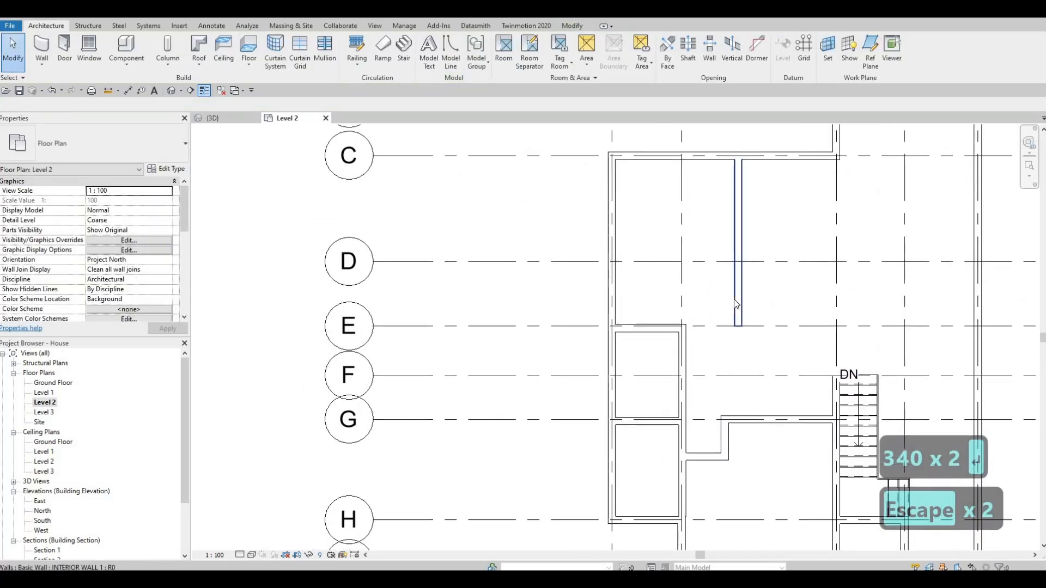
click(738, 306)
key(c)
key(s)
scroll(737, 342, up, 3)
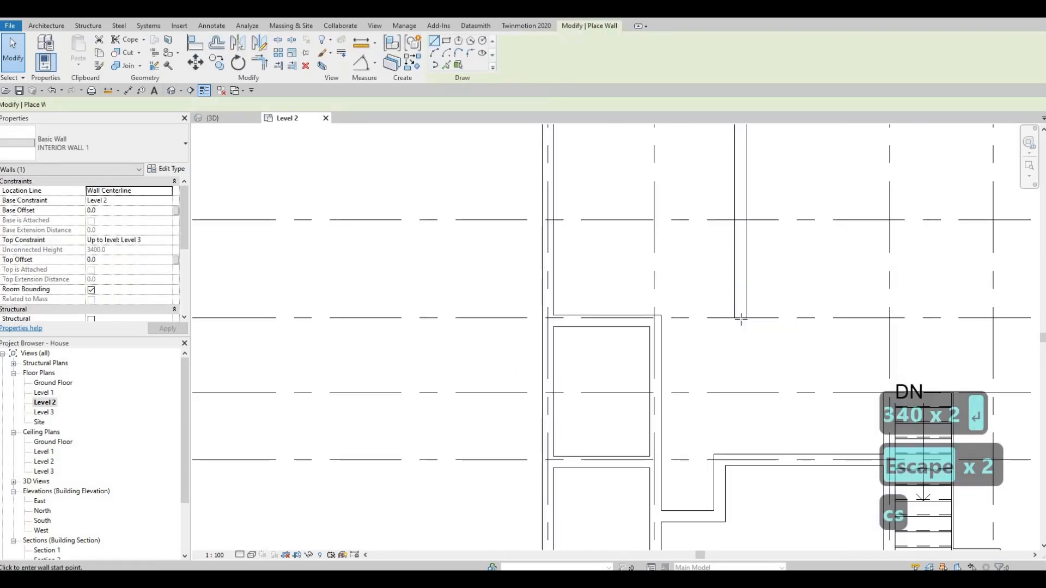
click(677, 320)
click(741, 315)
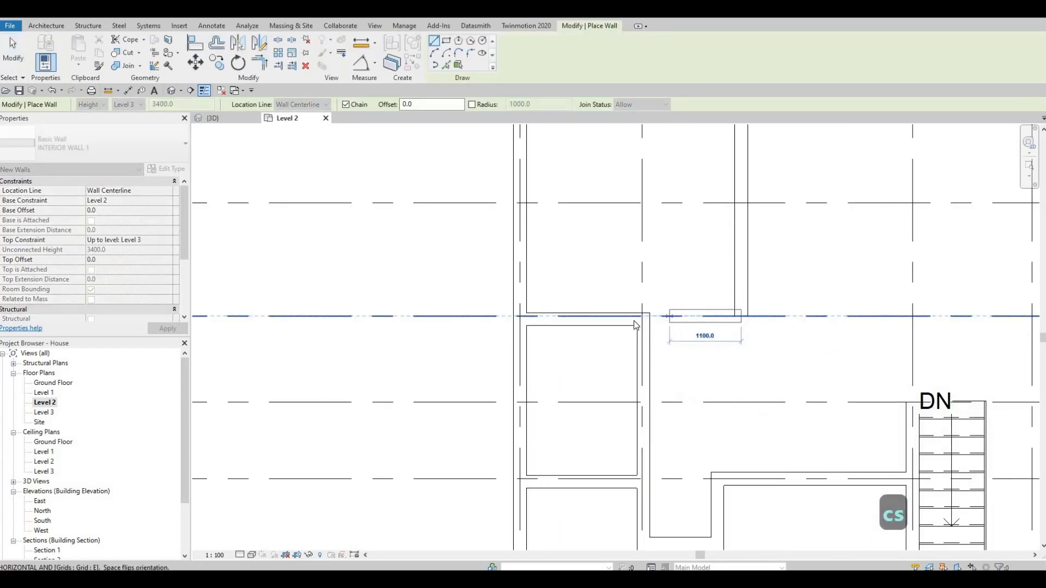
key(Escape)
key(Escape)
Align the short wall's face with the existing grid E wall and extend its free end to the grid 2 wall.
key(a)
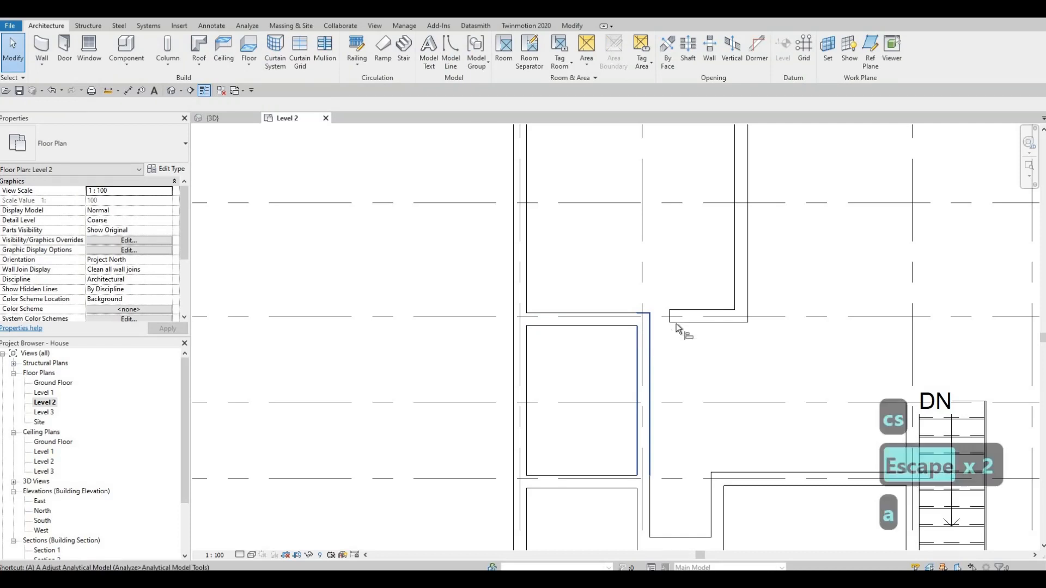
key(l)
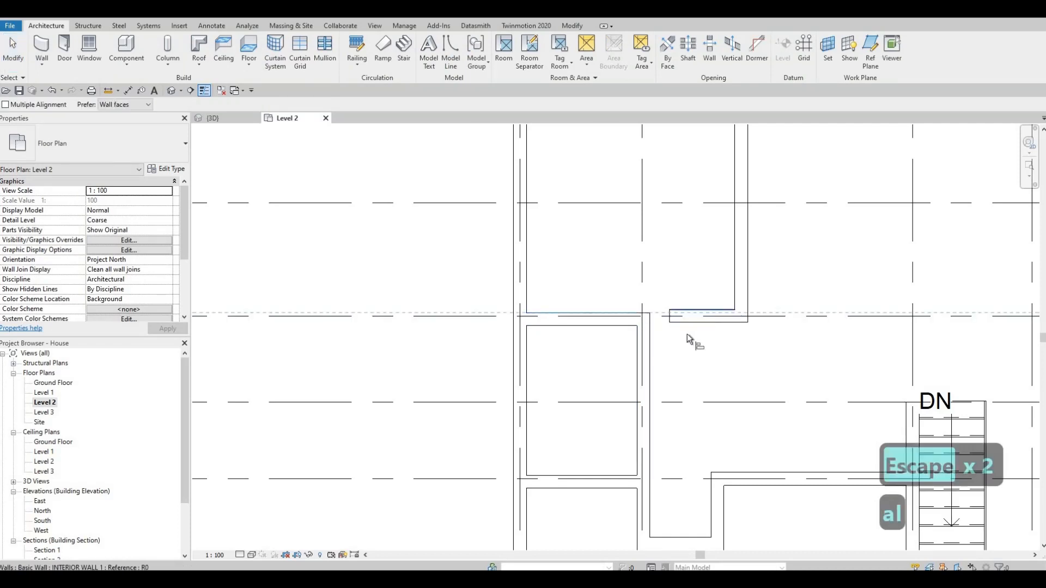
key(Escape)
key(Escape)
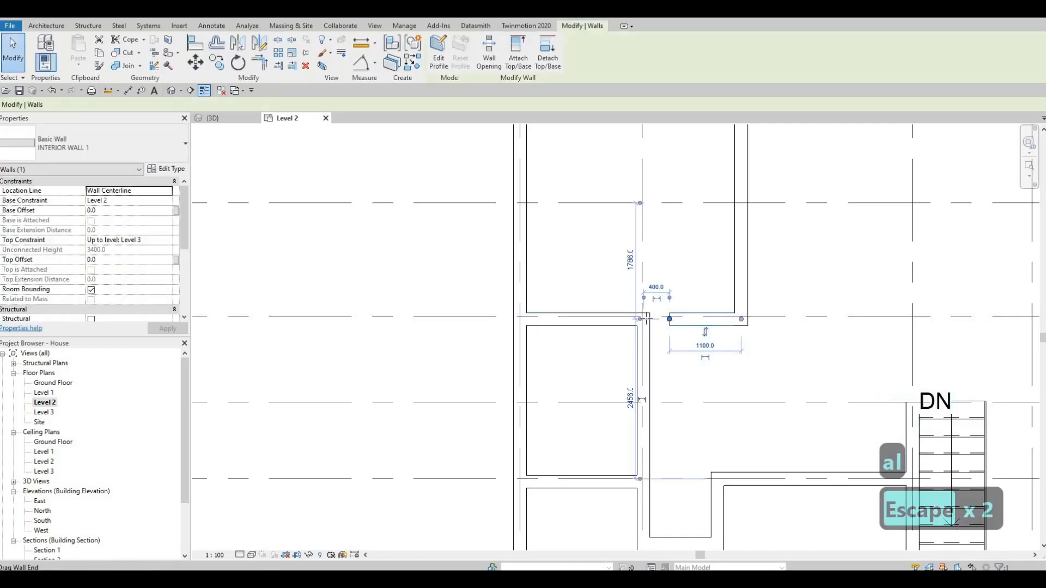
key(Escape)
scroll(768, 346, down, 3)
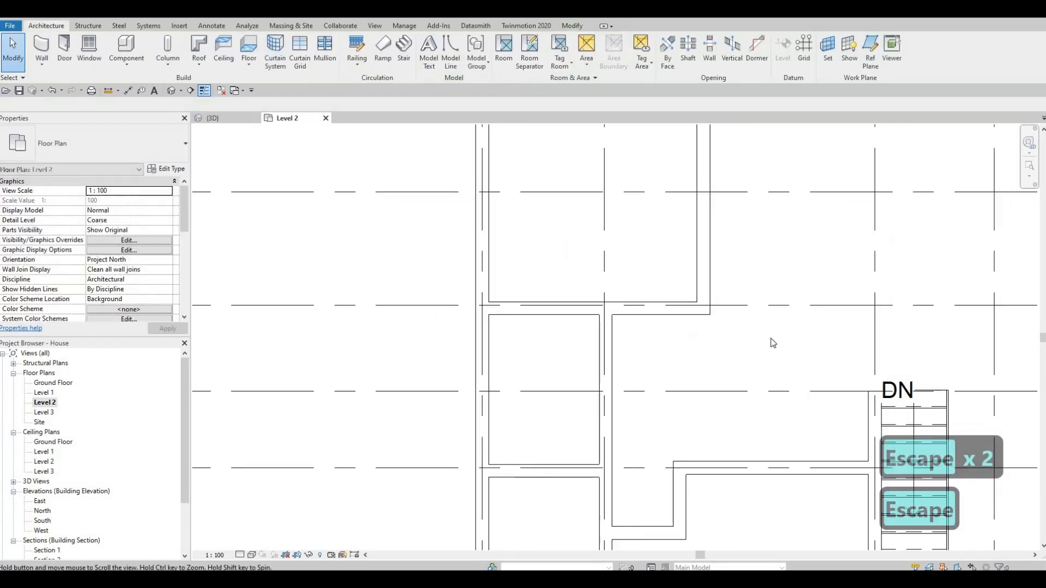
Create a similar INTERIOR WALL 1 and draw it along grid 3 from the corner at grid C to grid E.
scroll(763, 350, down, 1)
middle_drag(796, 350, 785, 361)
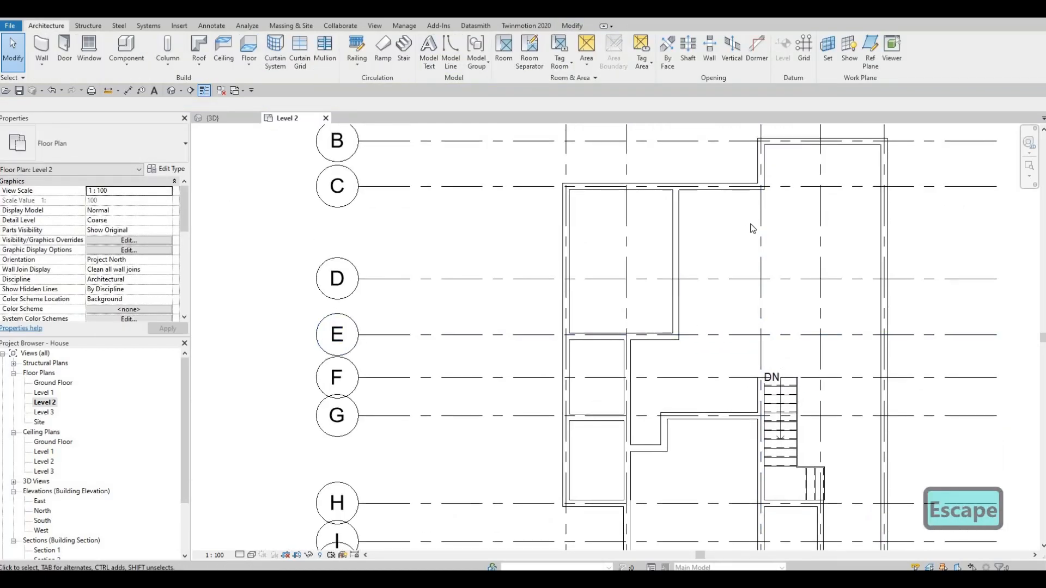
middle_drag(616, 212, 587, 205)
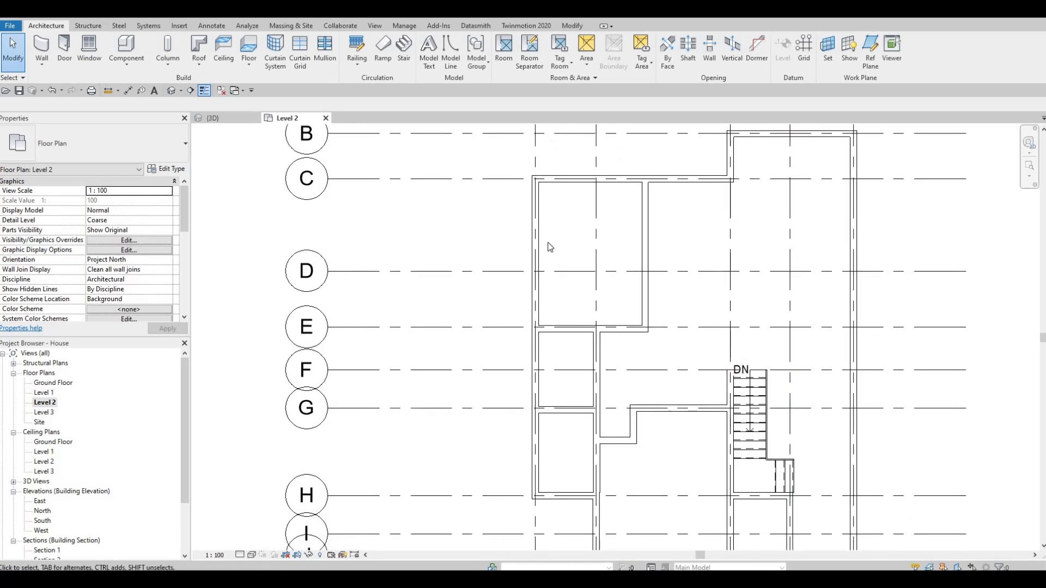
key(Escape)
click(647, 225)
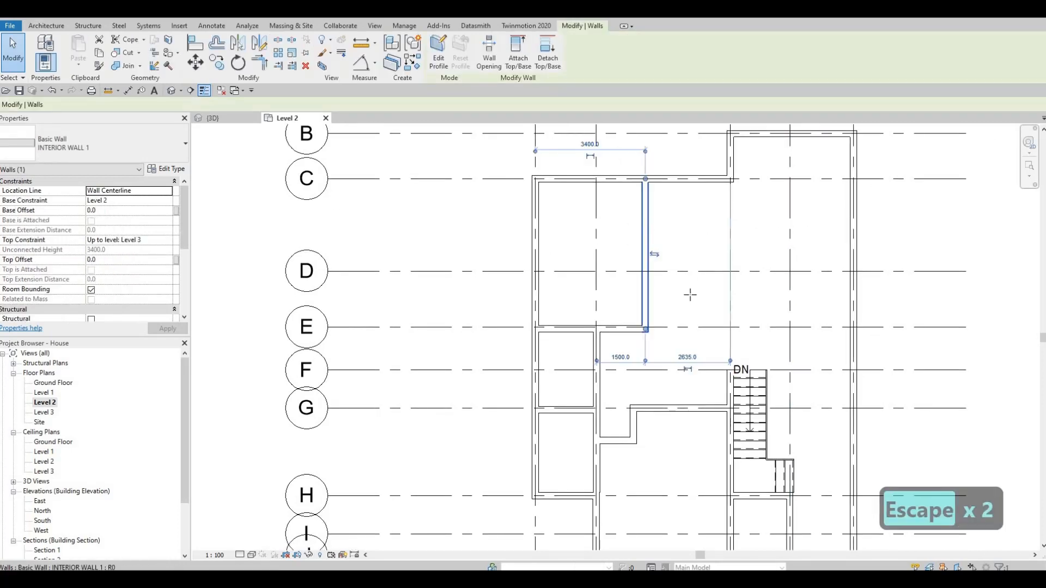
key(c)
key(s)
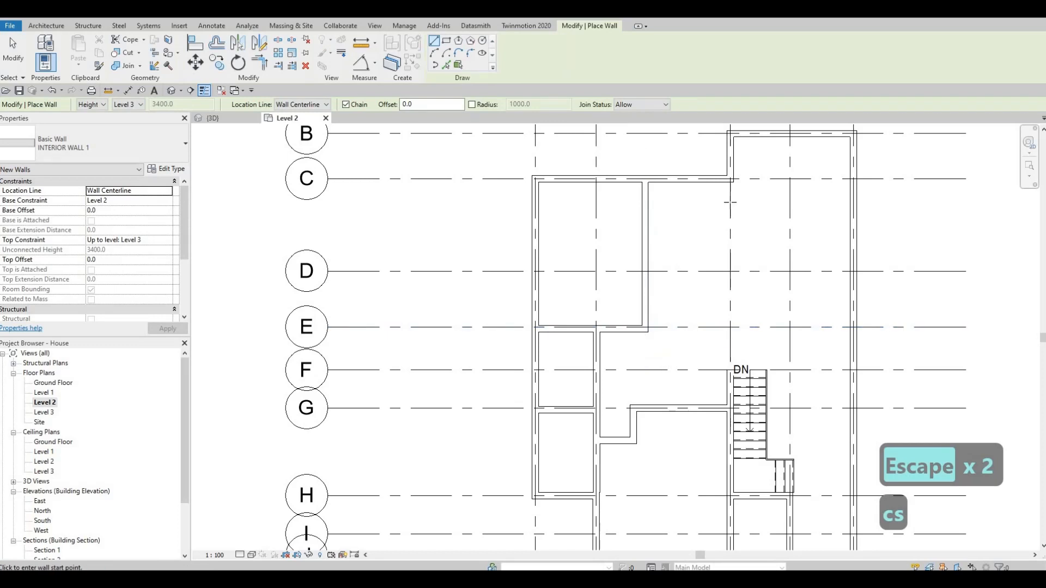
scroll(729, 170, up, 2)
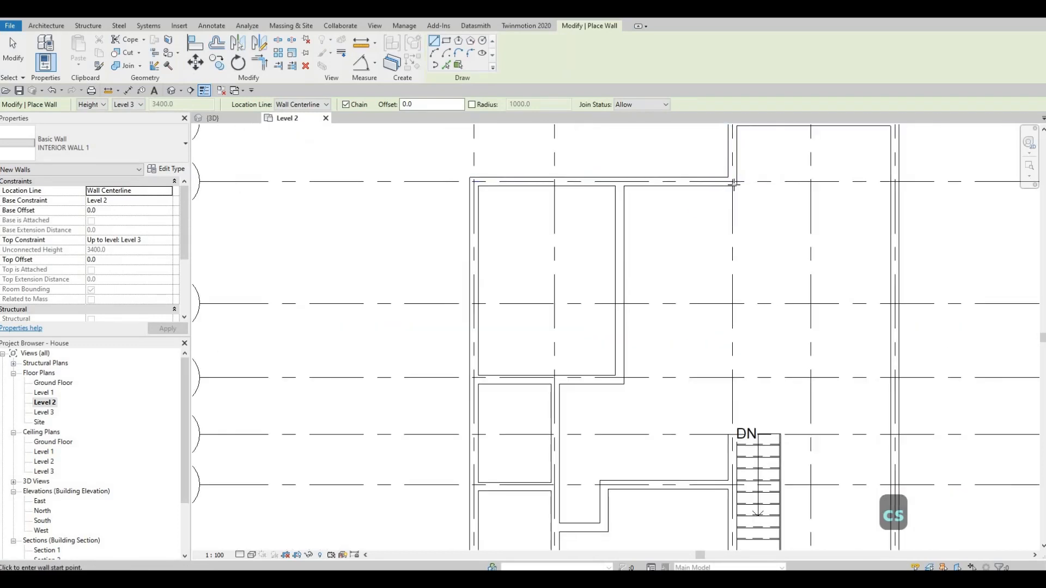
click(732, 185)
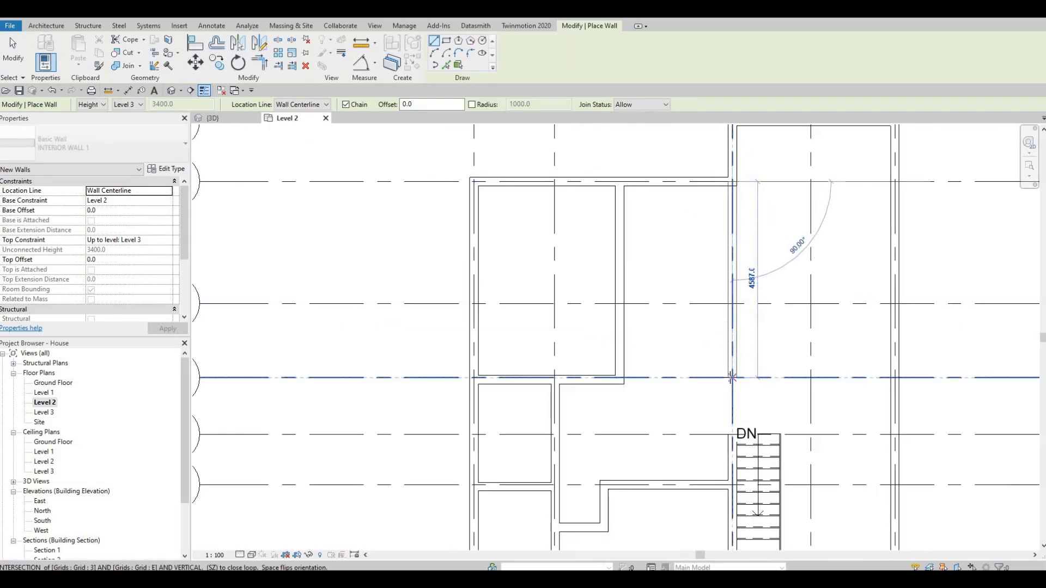
click(768, 368)
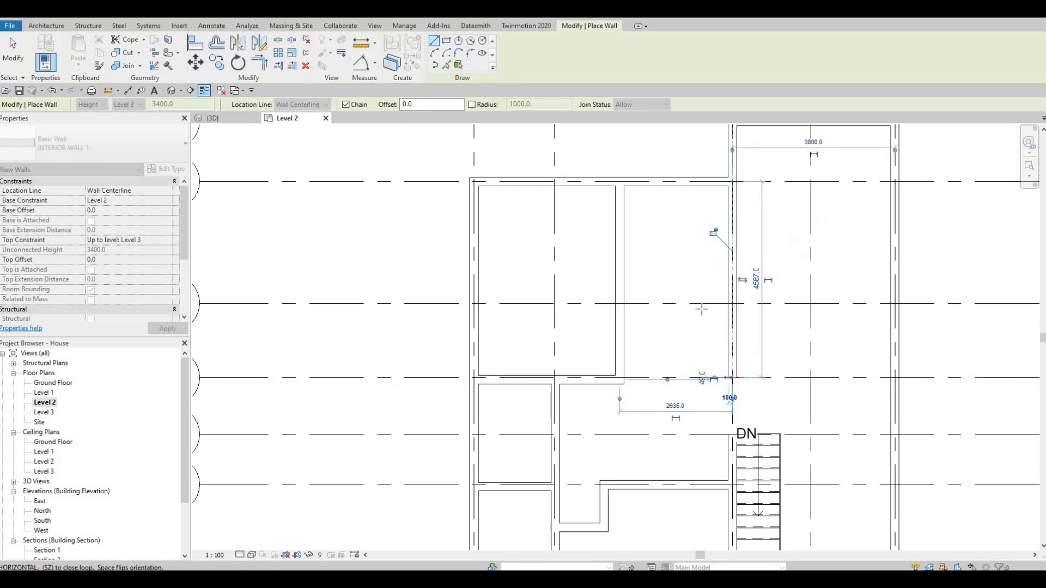
key(Escape)
Draw an interior wall along grid D from the outer wall on grid 5 to beside the stair, and turn it down to grid F.
middle_drag(778, 324, 709, 247)
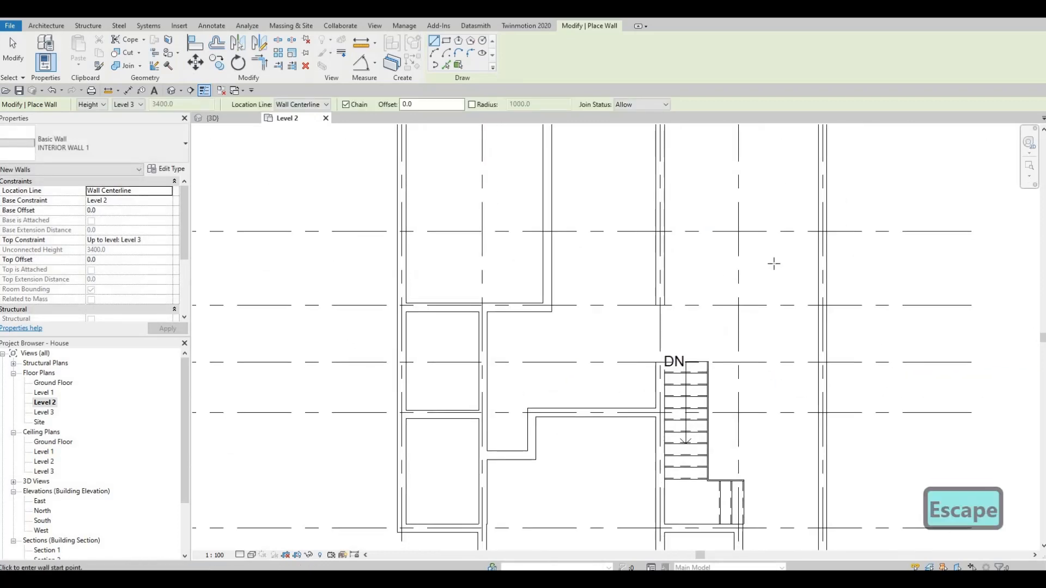
click(820, 231)
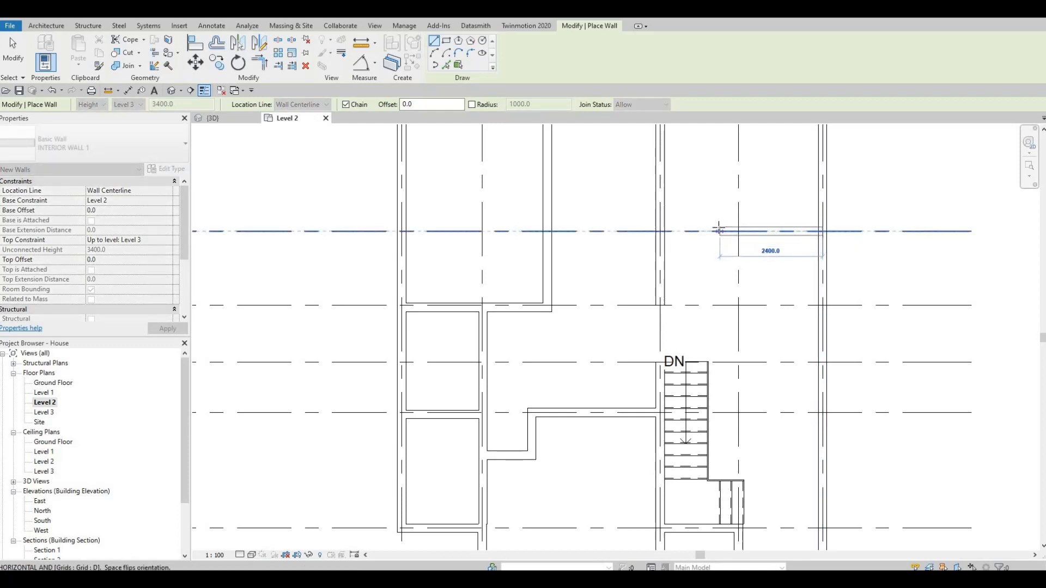
click(707, 264)
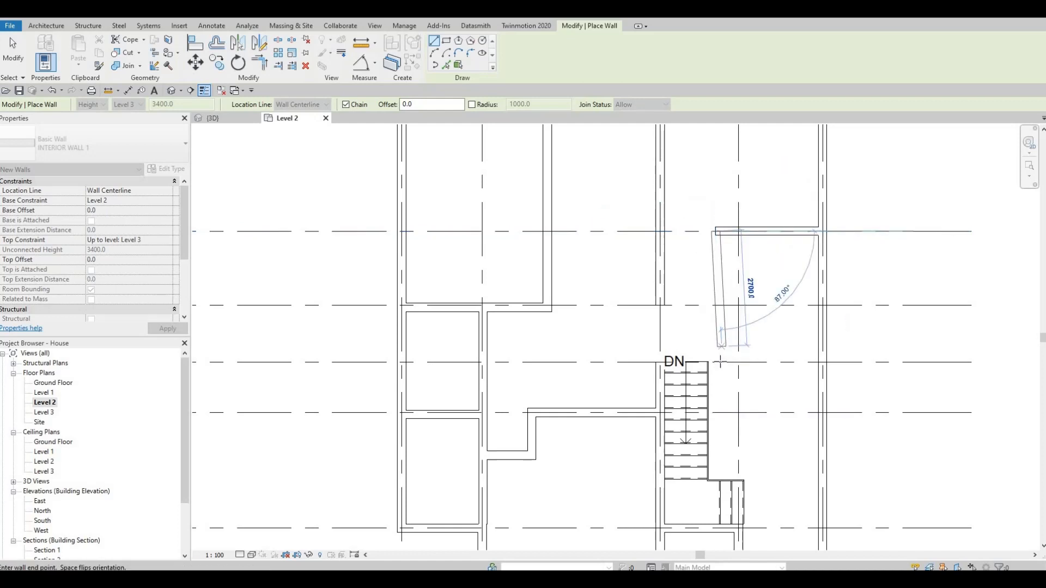
click(717, 362)
key(Escape)
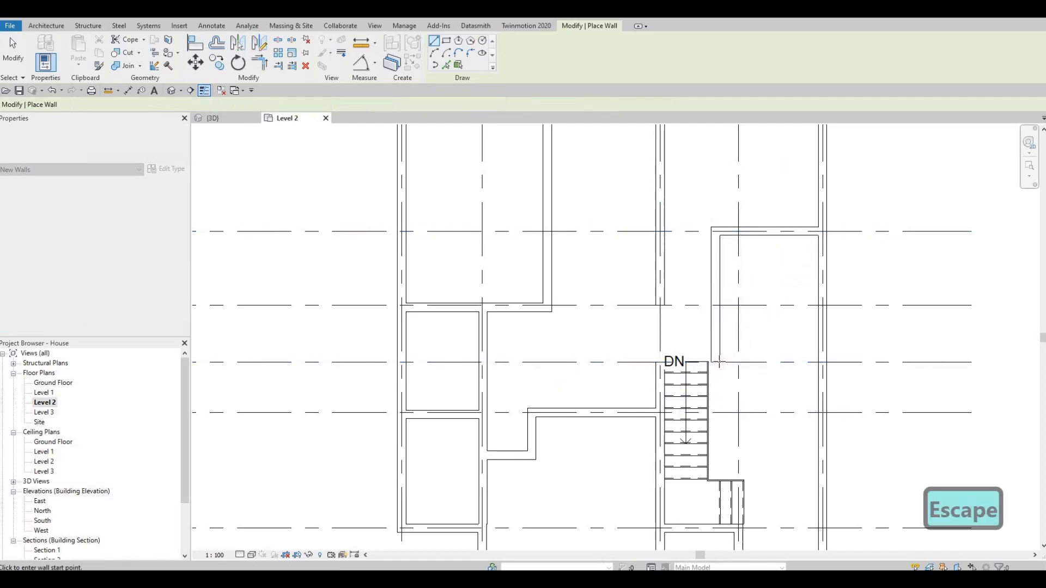
Close the room with an interior wall along grid F, from the stair-side wall's lower end to the outer wall on grid 5.
click(715, 361)
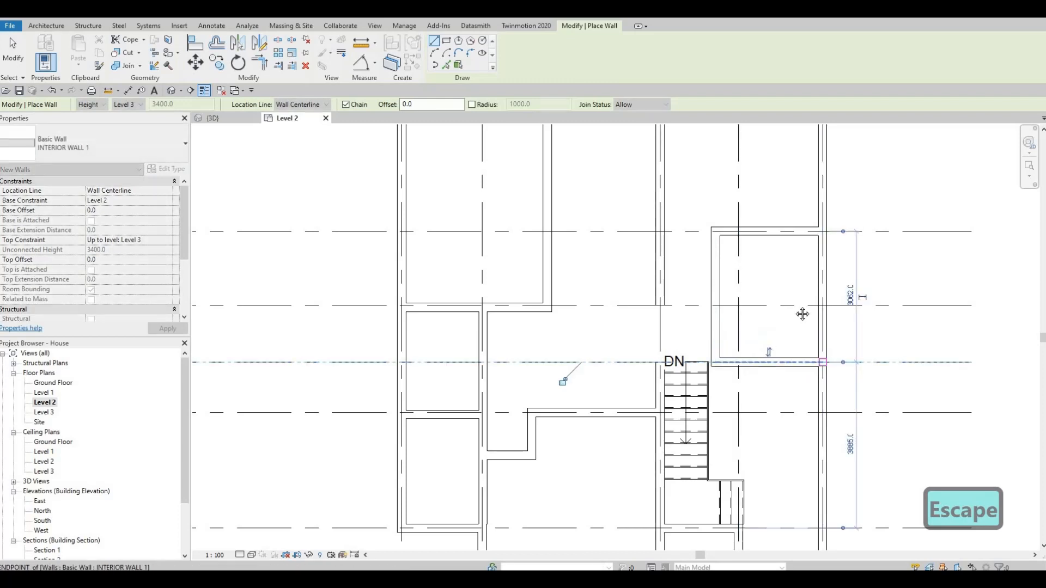
key(Escape)
key(Escape)
scroll(768, 326, up, 3)
scroll(768, 327, up, 1)
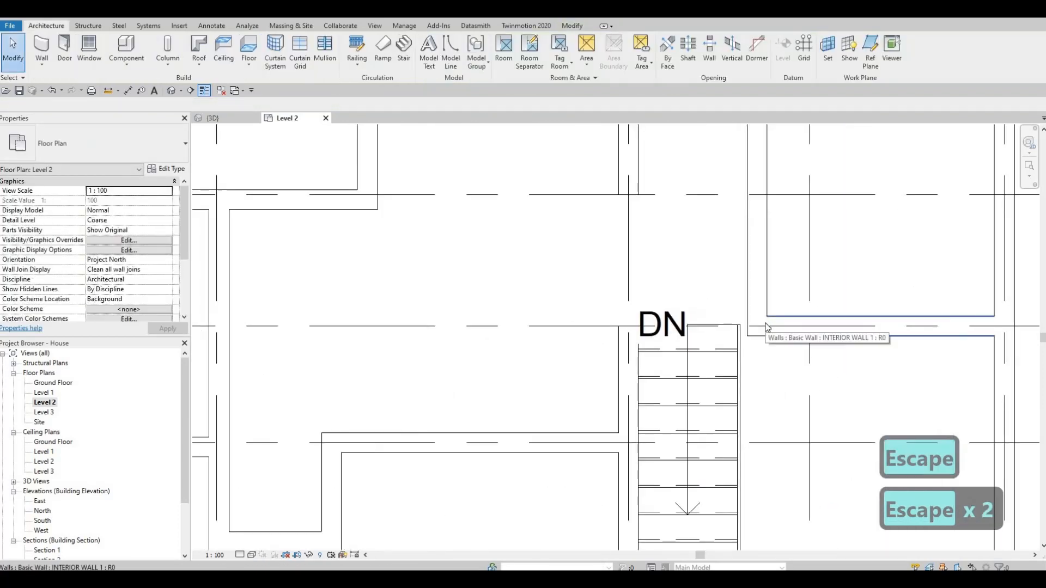
key(a)
key(l)
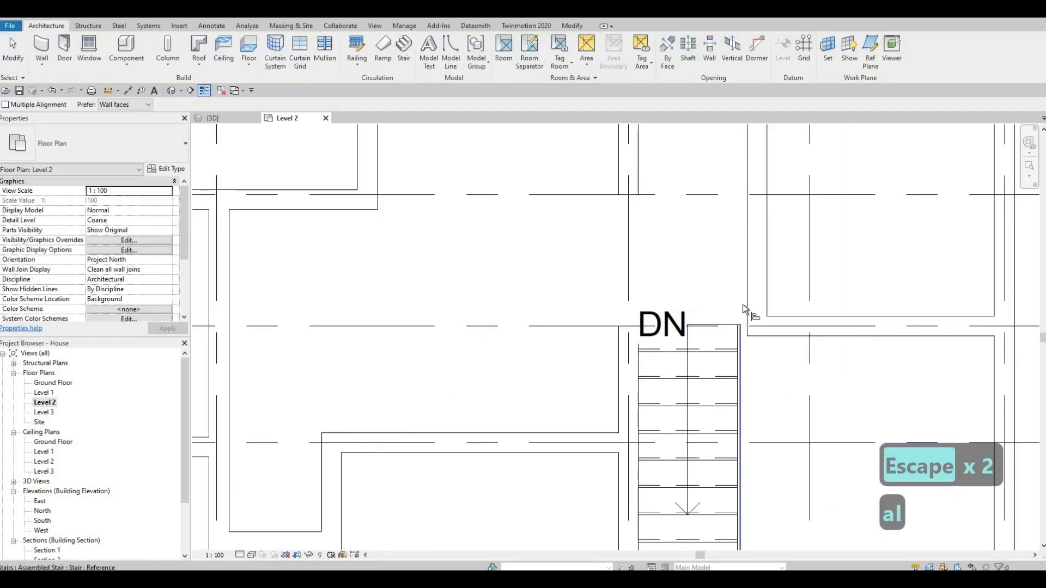
key(Escape)
scroll(787, 327, down, 4)
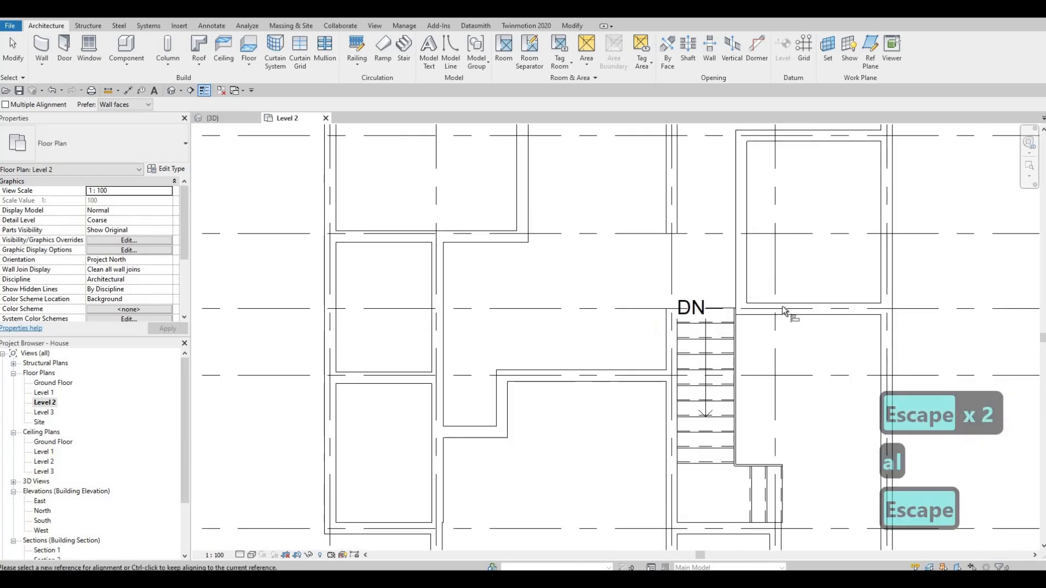
middle_drag(793, 311, 798, 319)
key(F1)
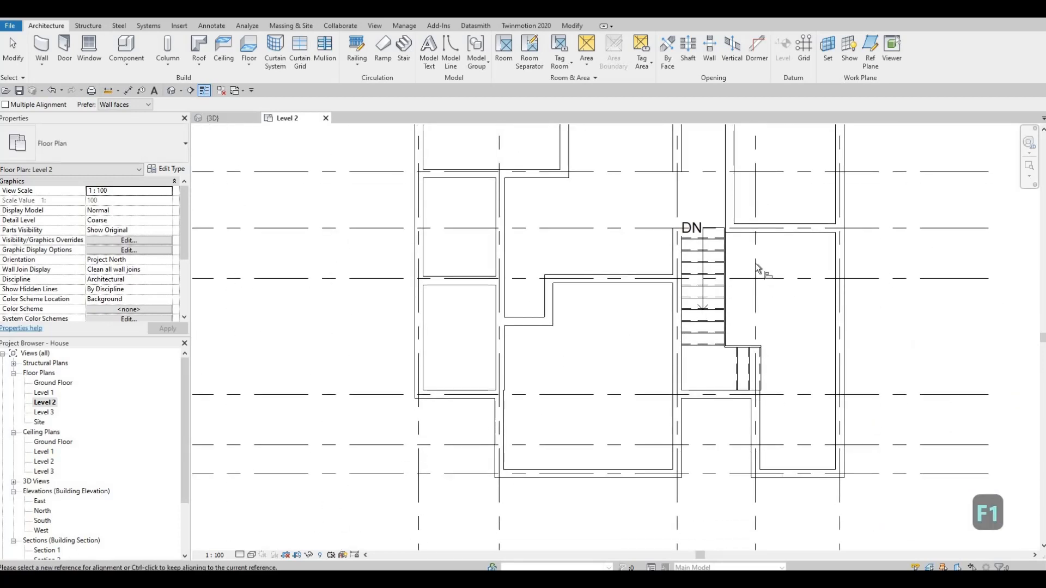
mouse_move(810, 271)
middle_down()
mouse_move(800, 270)
mouse_move(817, 253)
mouse_move(814, 268)
middle_up()
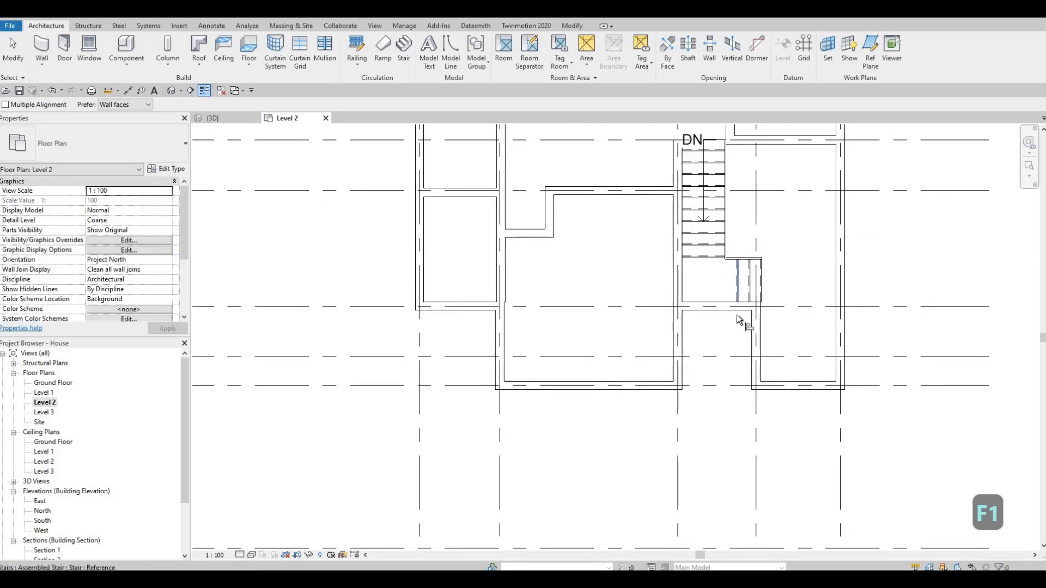
scroll(737, 315, up, 3)
scroll(716, 328, down, 3)
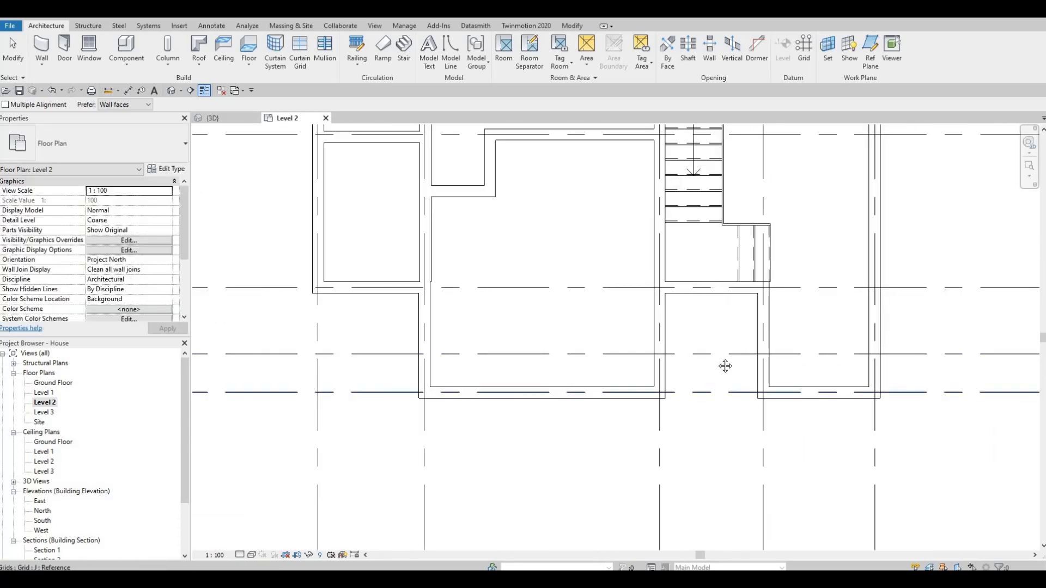
middle_drag(619, 327, 623, 398)
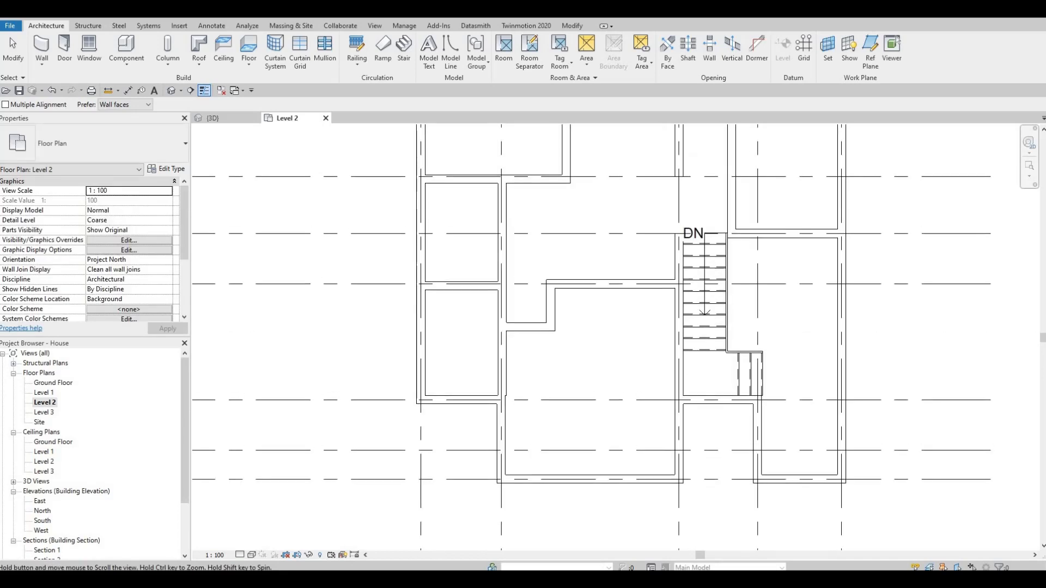
middle_drag(730, 258, 764, 276)
scroll(737, 328, up, 3)
scroll(737, 327, up, 3)
scroll(736, 328, down, 2)
key(Escape)
key(Escape)
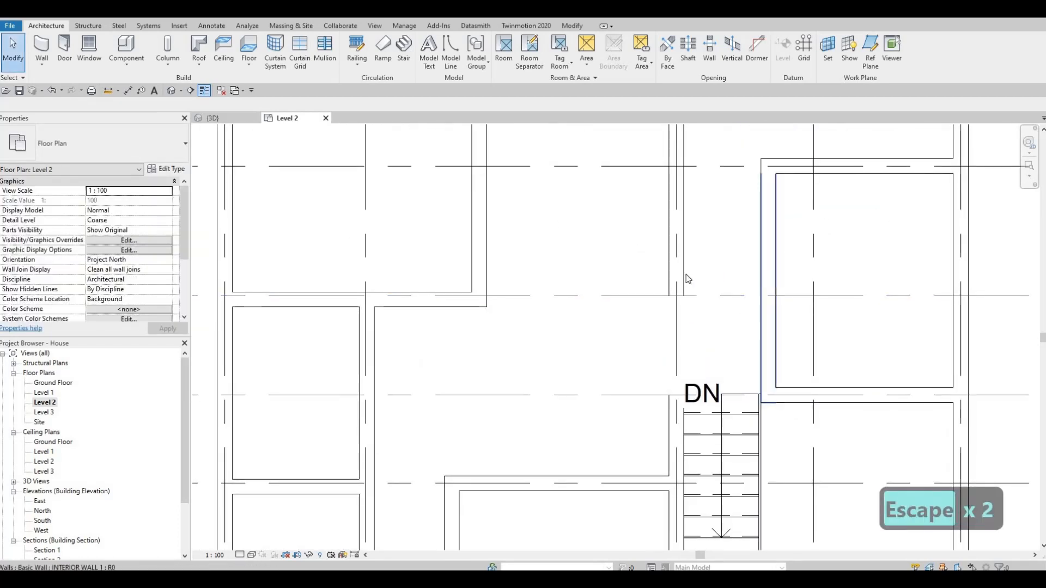
Extend the interior wall on grid E from its end at the room corner to the vertical wall beside the stair.
click(764, 276)
key(Escape)
click(479, 300)
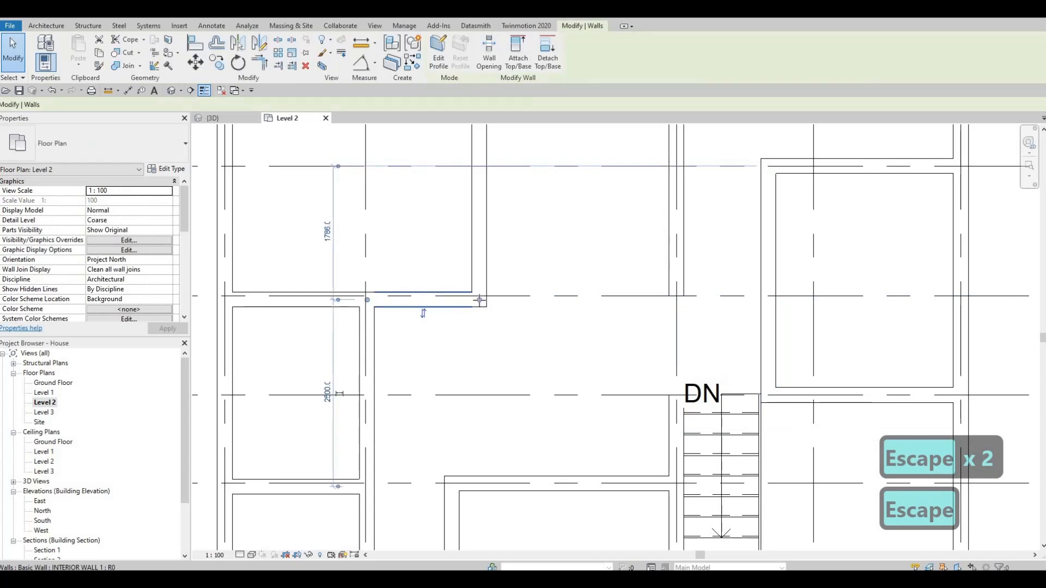
drag(480, 299, 771, 297)
key(Escape)
scroll(731, 303, down, 3)
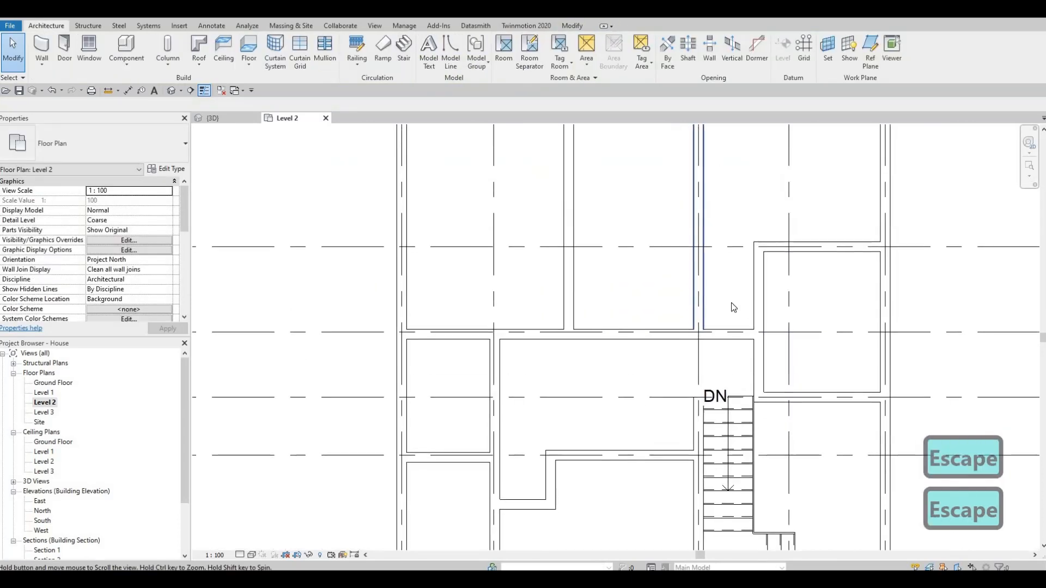
Examine the Level 2 wall layout between grids B and J, including the rooms around the stair.
middle_drag(731, 302, 761, 169)
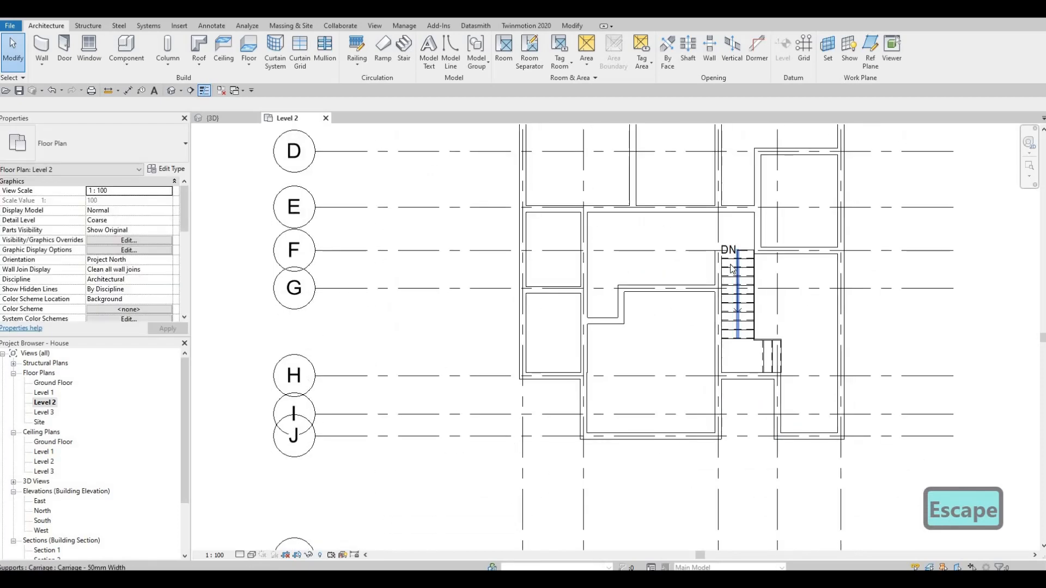
drag(728, 231, 724, 232)
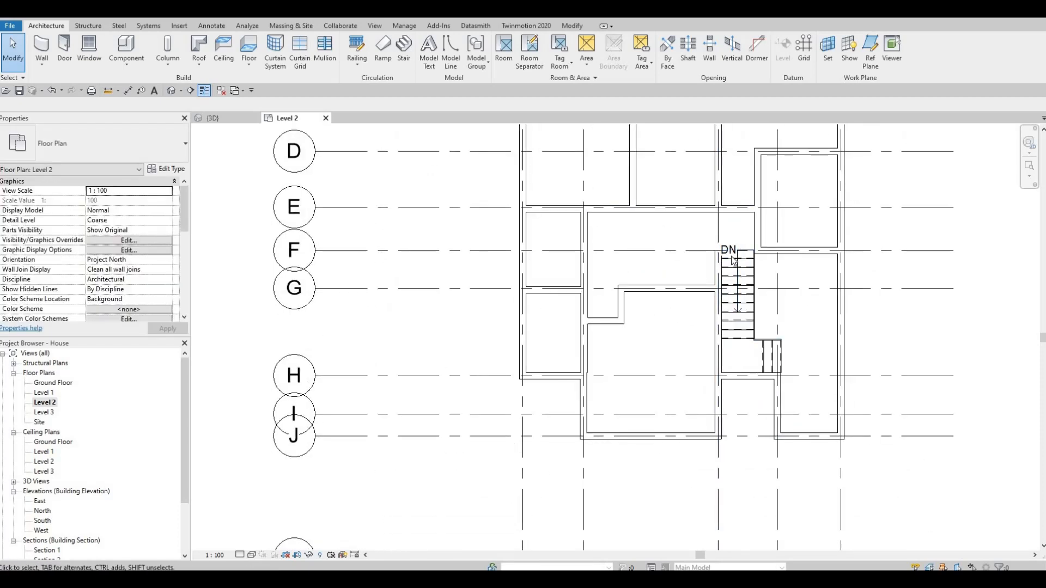
middle_drag(733, 182, 736, 305)
scroll(736, 305, down, 1)
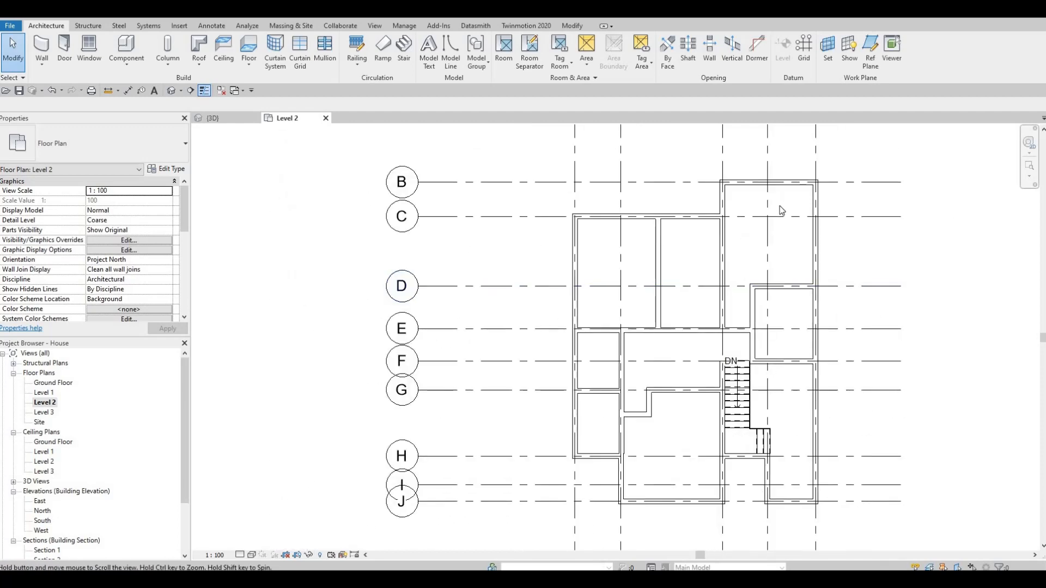
middle_drag(768, 241, 779, 206)
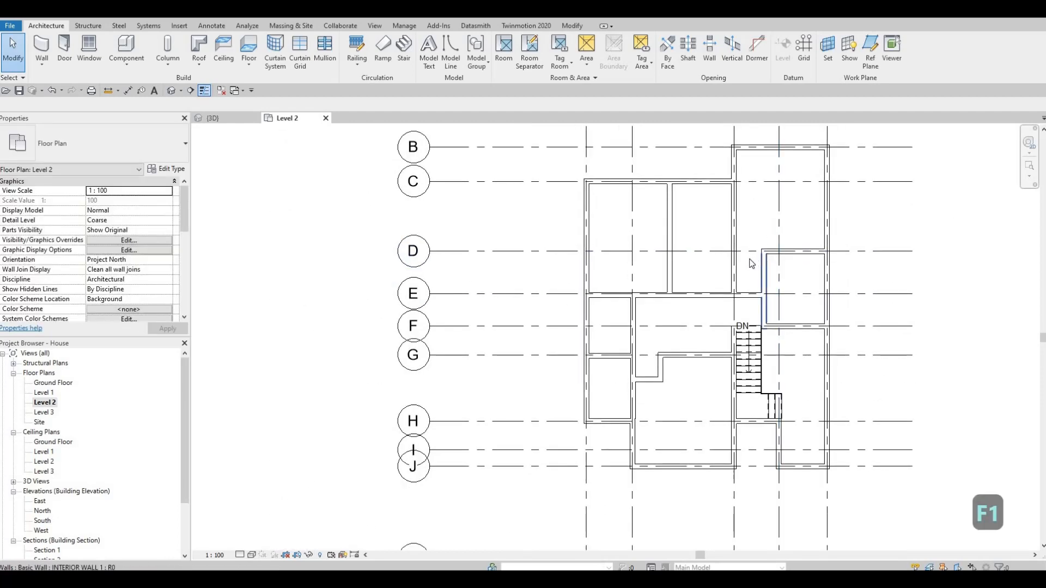
mouse_move(751, 301)
middle_down()
mouse_move(744, 318)
mouse_move(766, 319)
mouse_move(727, 326)
mouse_move(746, 300)
middle_up()
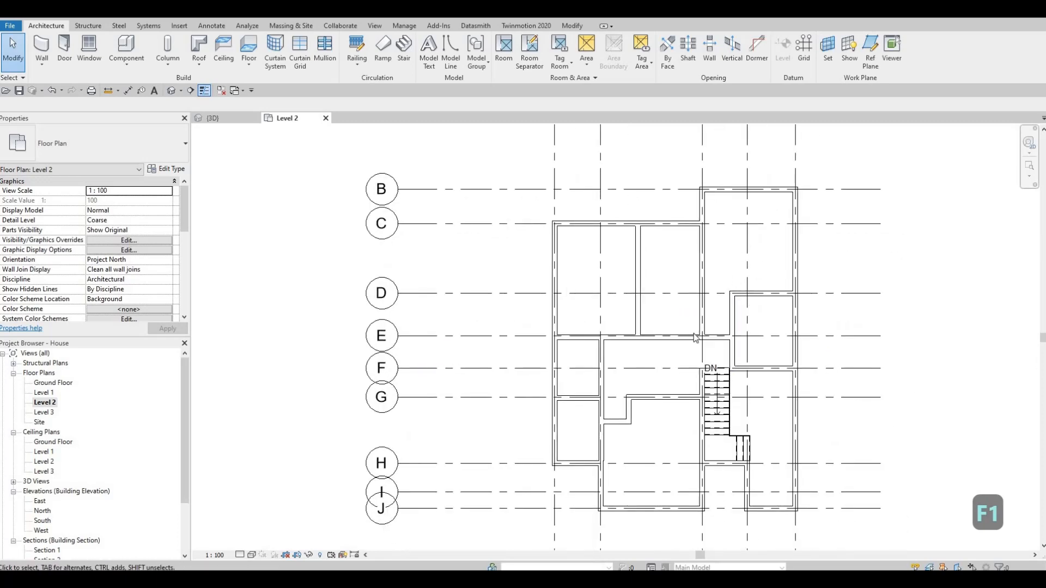
middle_drag(695, 338, 701, 320)
scroll(720, 308, up, 3)
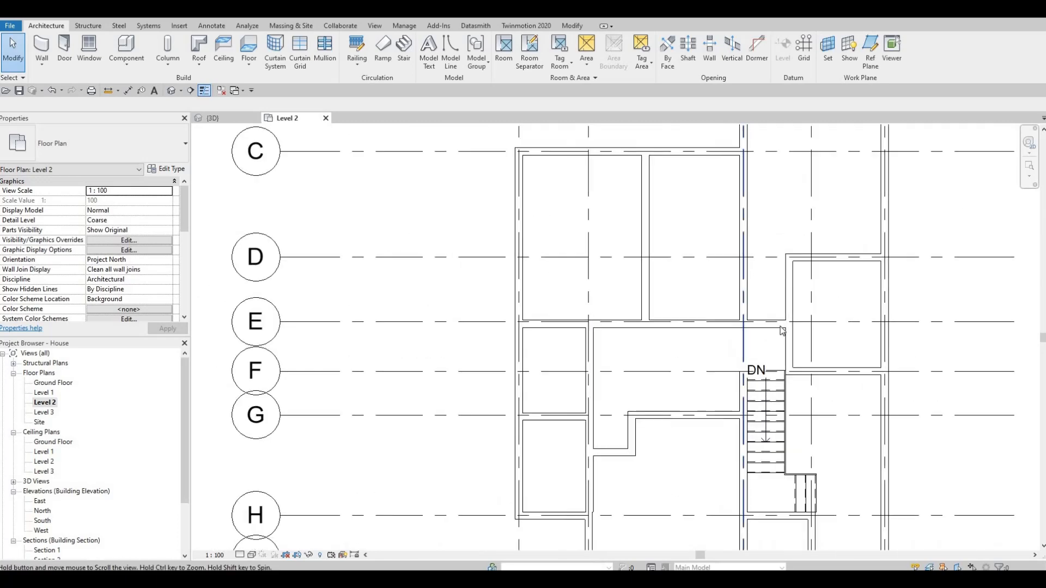
middle_drag(782, 331, 868, 314)
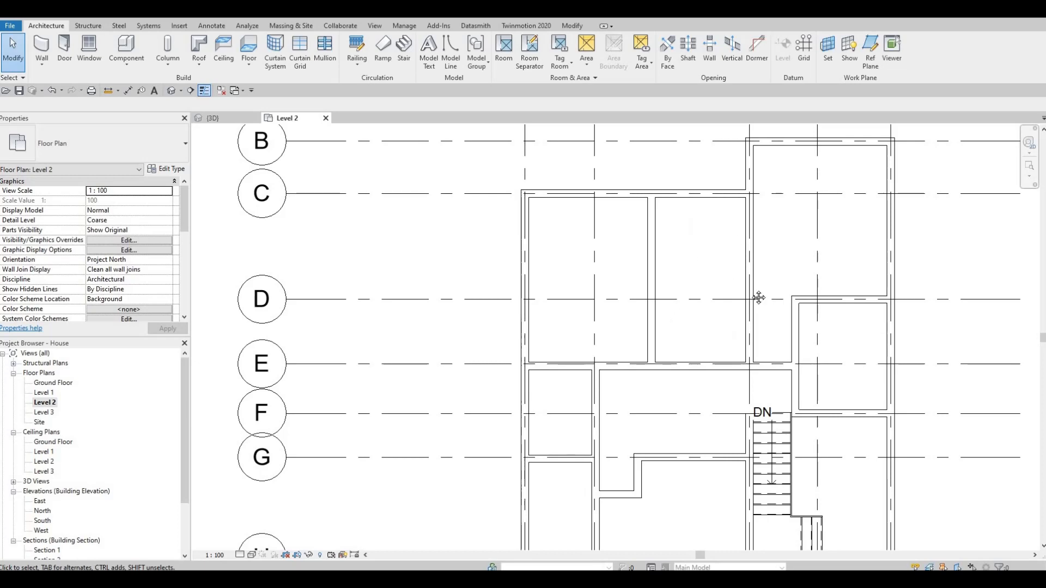
middle_drag(731, 269, 830, 245)
scroll(831, 244, down, 1)
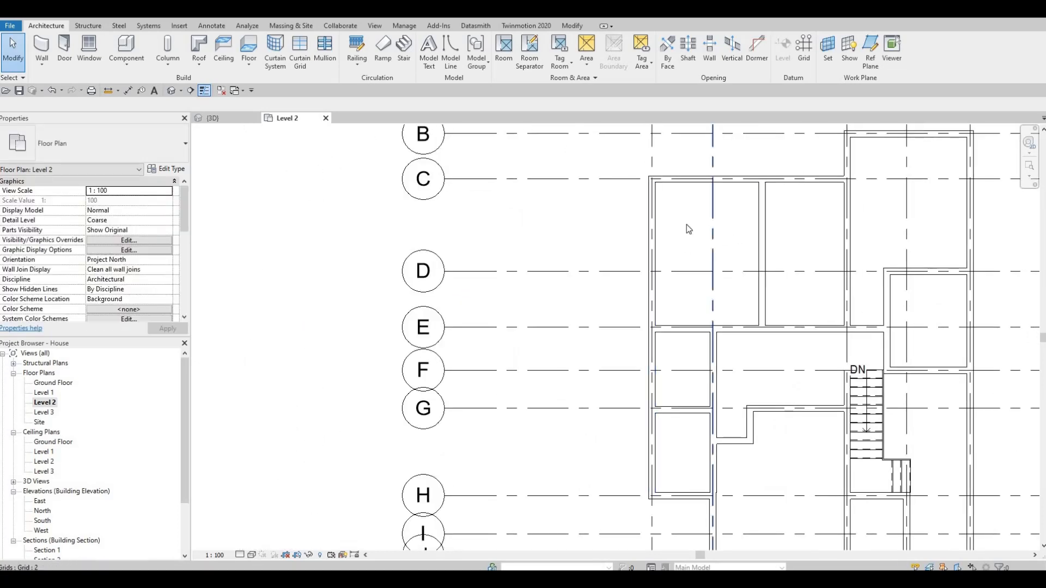
middle_drag(698, 240, 716, 353)
scroll(690, 312, down, 1)
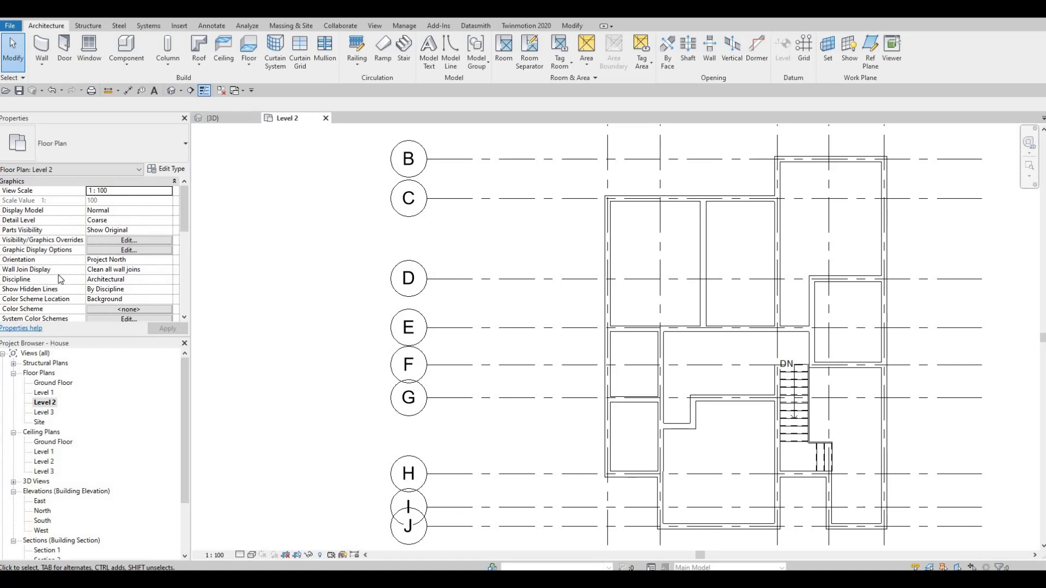
Set the Level 2 plan's underlay base level to Level 1.
scroll(99, 233, down, 5)
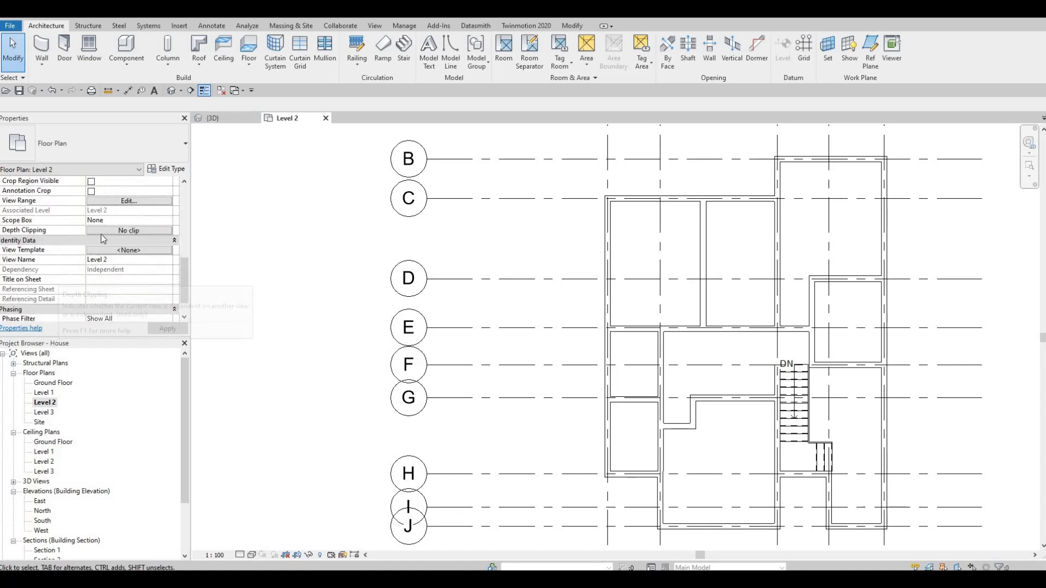
scroll(110, 254, up, 3)
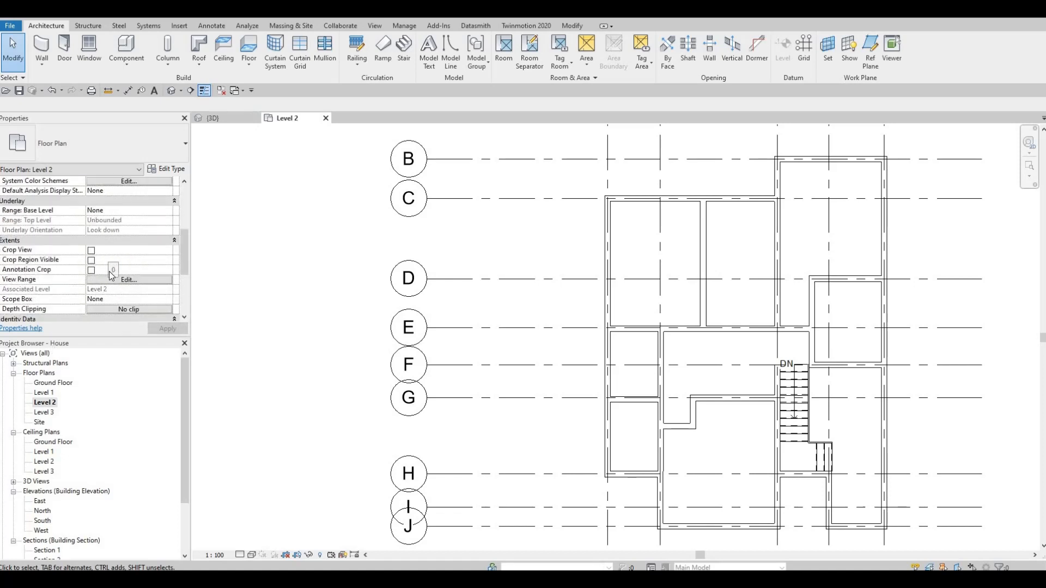
scroll(111, 275, down, 3)
scroll(109, 269, down, 1)
scroll(109, 268, up, 6)
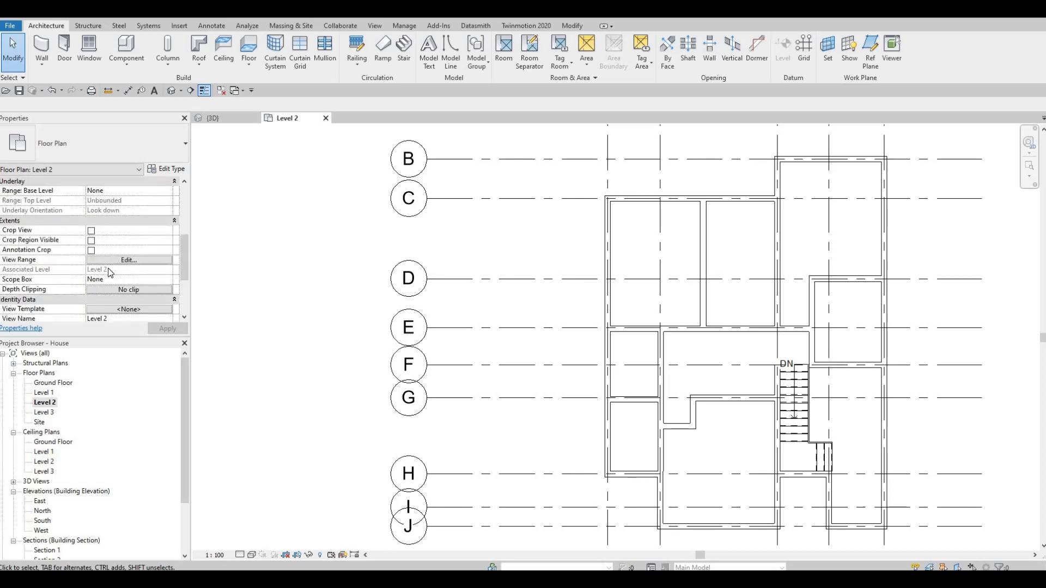
scroll(111, 273, down, 5)
key(Escape)
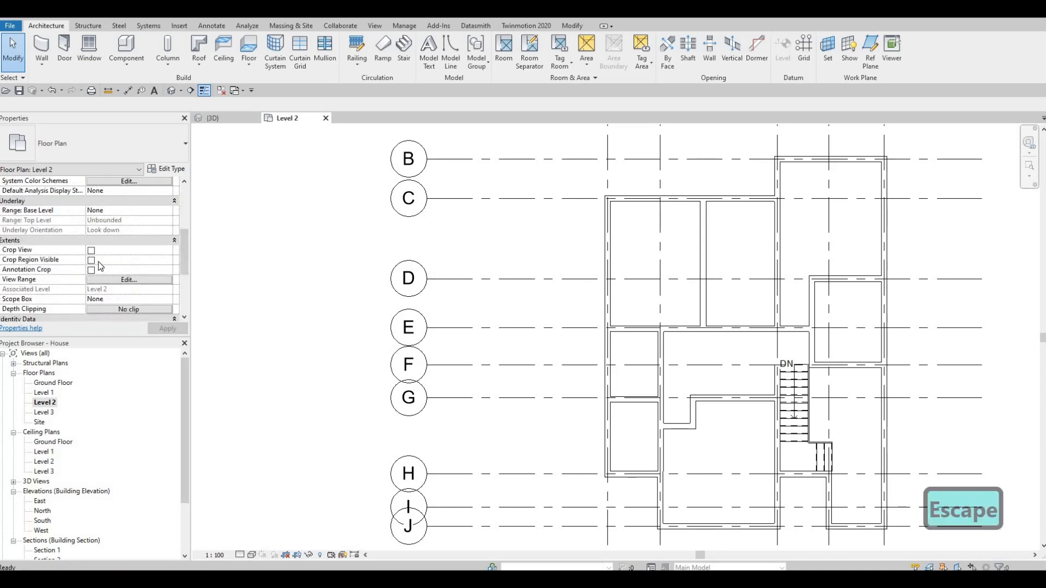
scroll(116, 254, up, 3)
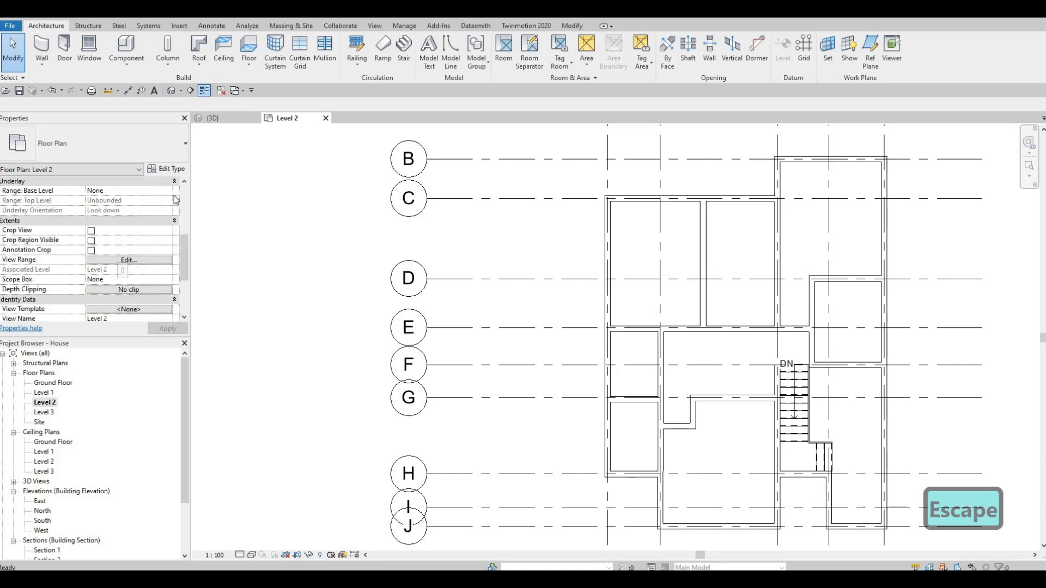
click(170, 191)
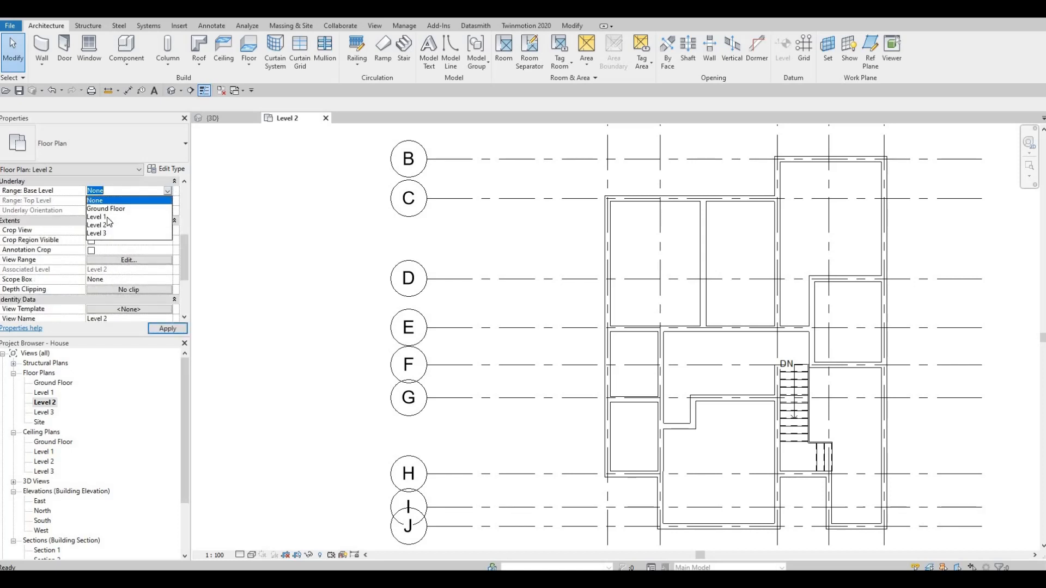
click(163, 330)
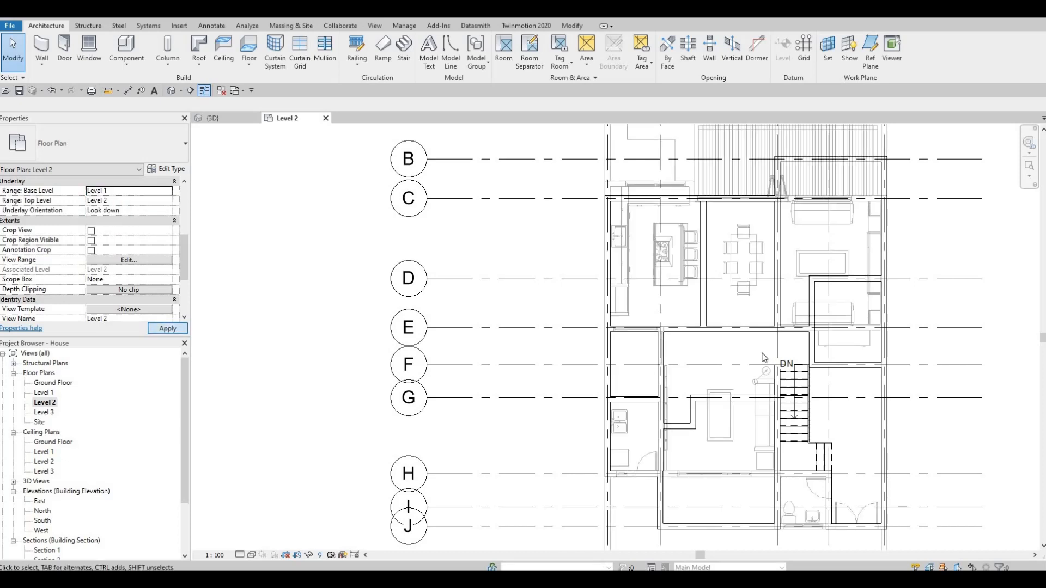
key(Escape)
key(Escape)
key(Escape)
Create a similar 700 x 2000mm interior door from the underlay door near grid H and place it centred in the grid E wall above the stair.
middle_drag(727, 392, 660, 332)
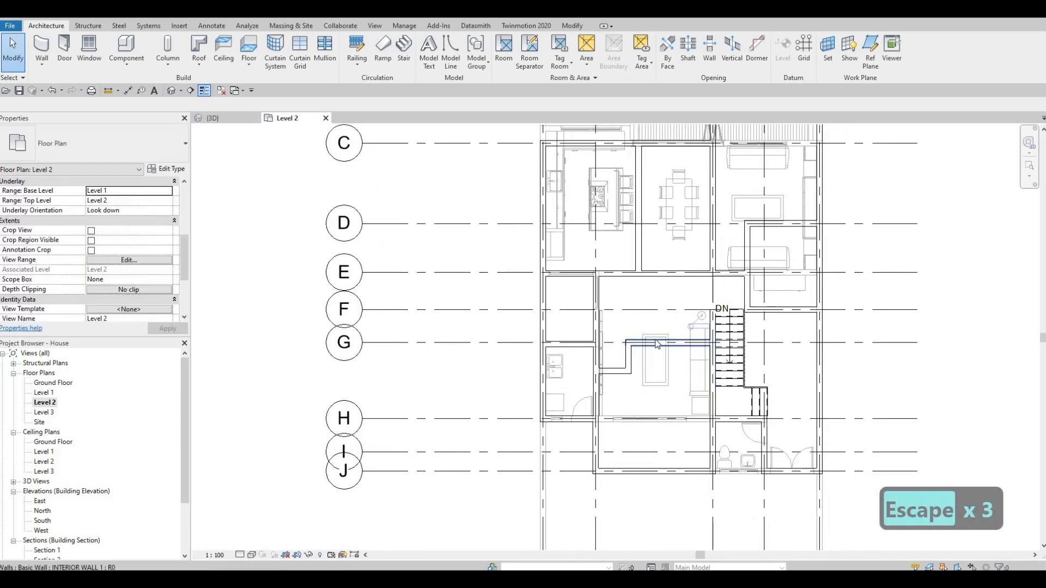
middle_drag(638, 391, 638, 396)
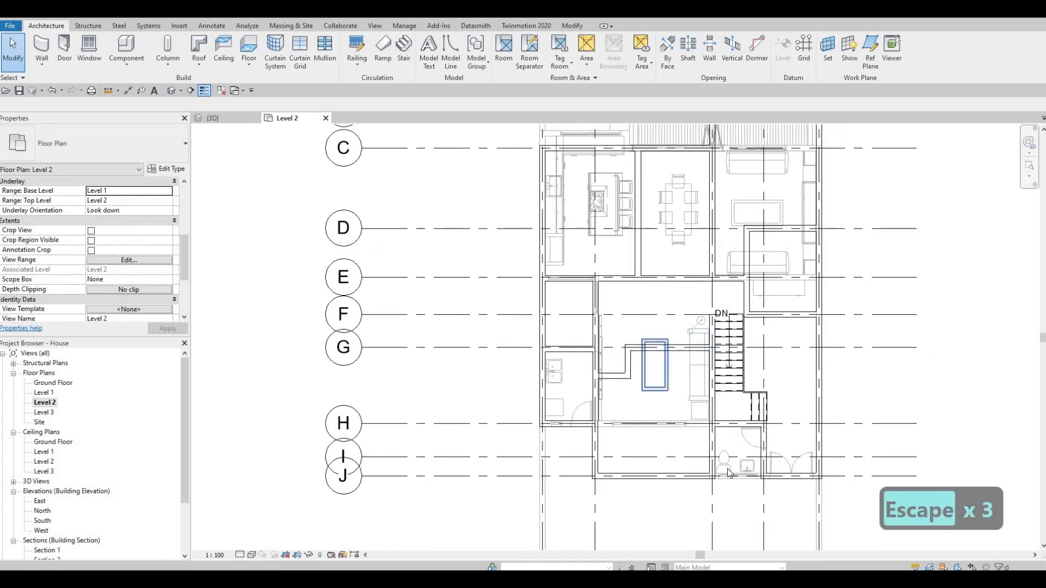
click(605, 419)
key(Escape)
key(Escape)
click(581, 413)
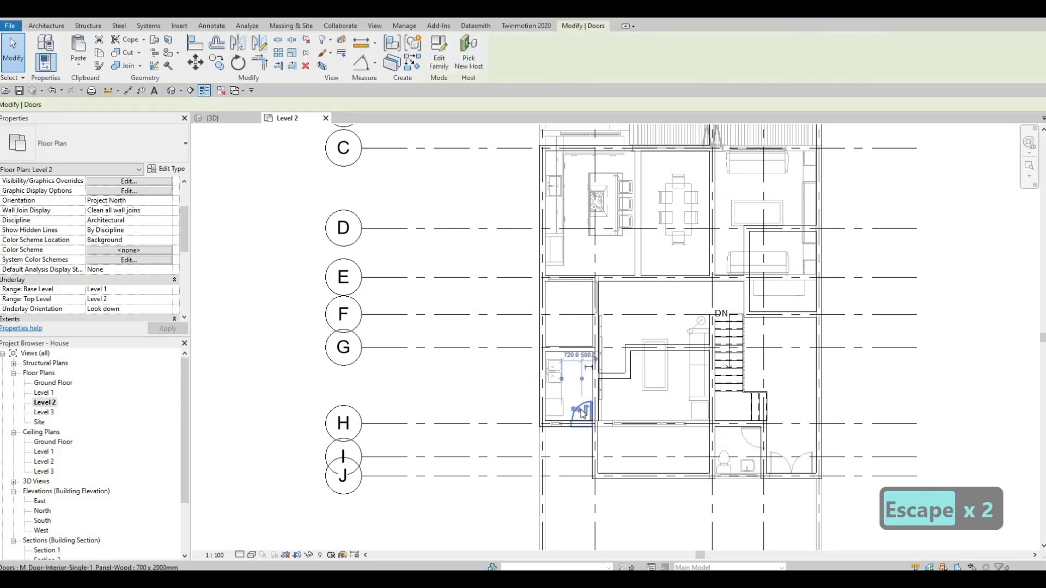
key(c)
key(s)
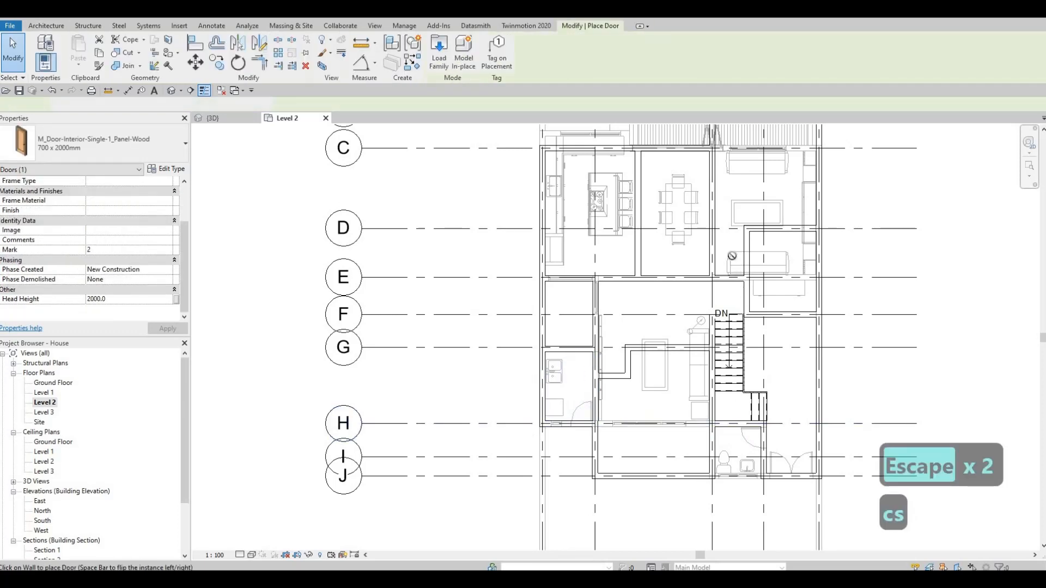
scroll(730, 272, up, 4)
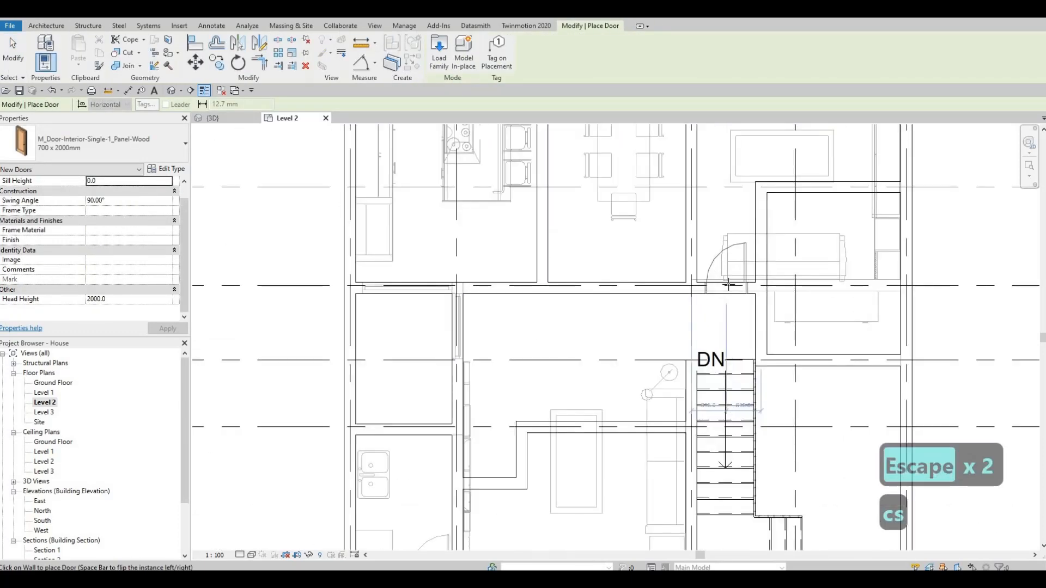
click(729, 284)
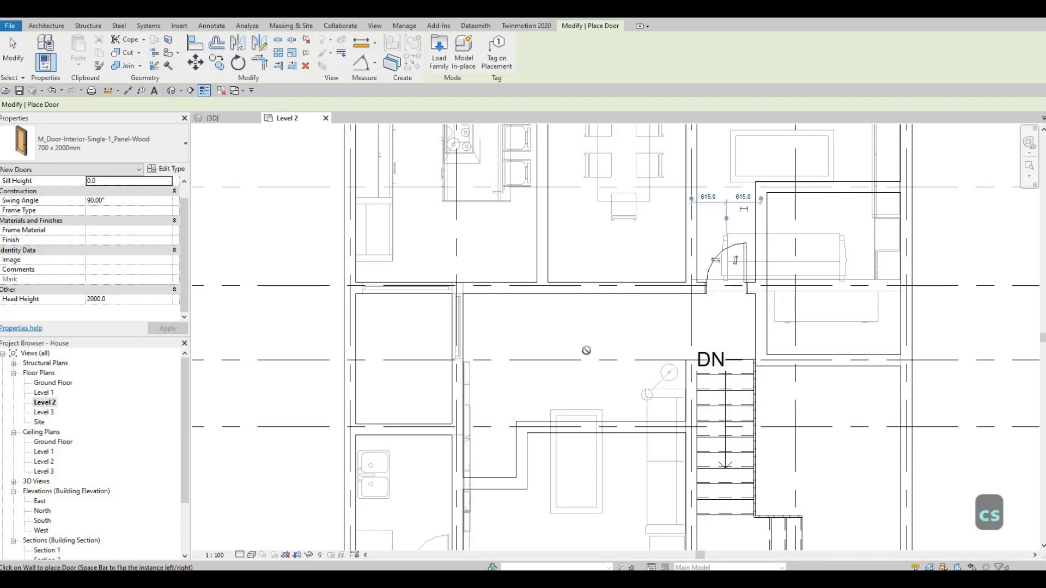
Place another 700 x 2000mm door in the grid 3 wall, about 600 mm from grid E, flipped with its hinge side nearest the grid E wall.
middle_drag(586, 350, 651, 387)
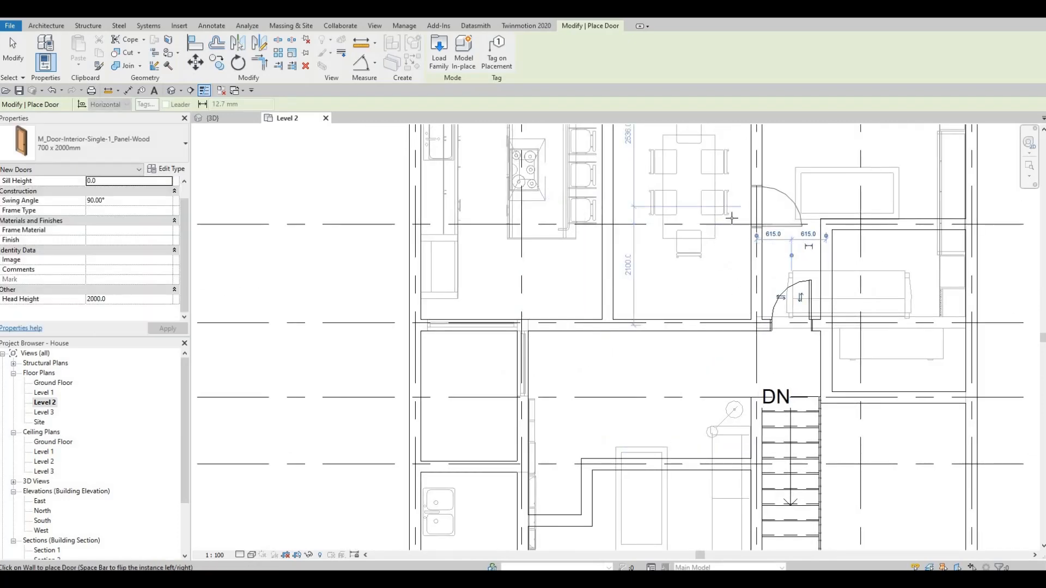
middle_drag(731, 218, 713, 316)
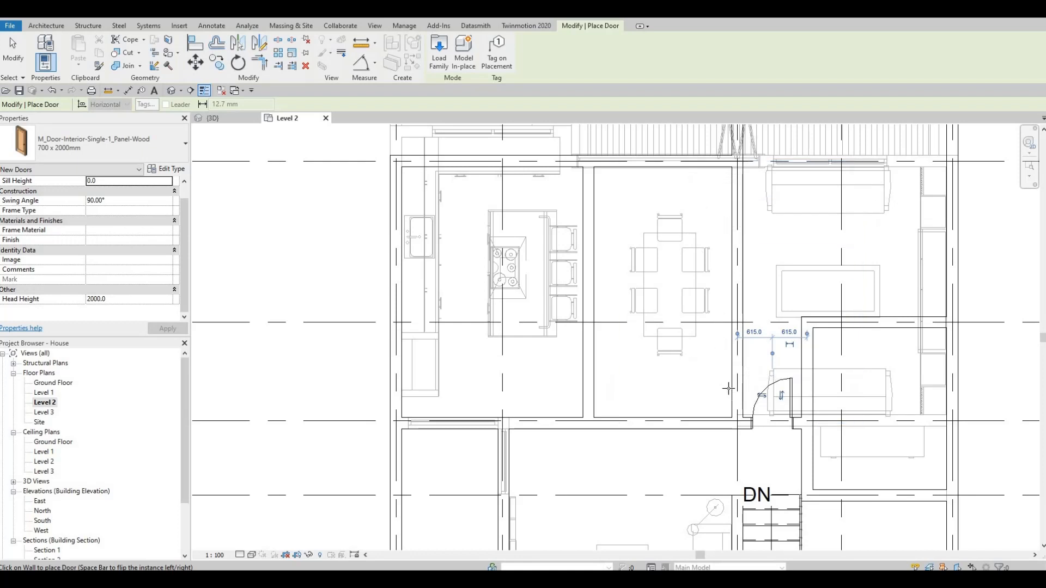
key(space)
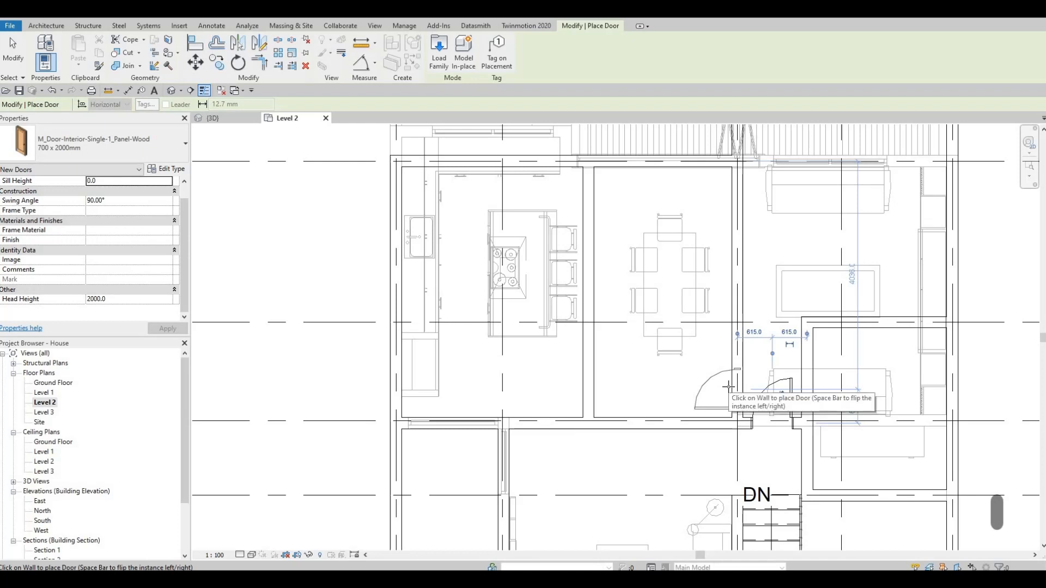
click(729, 388)
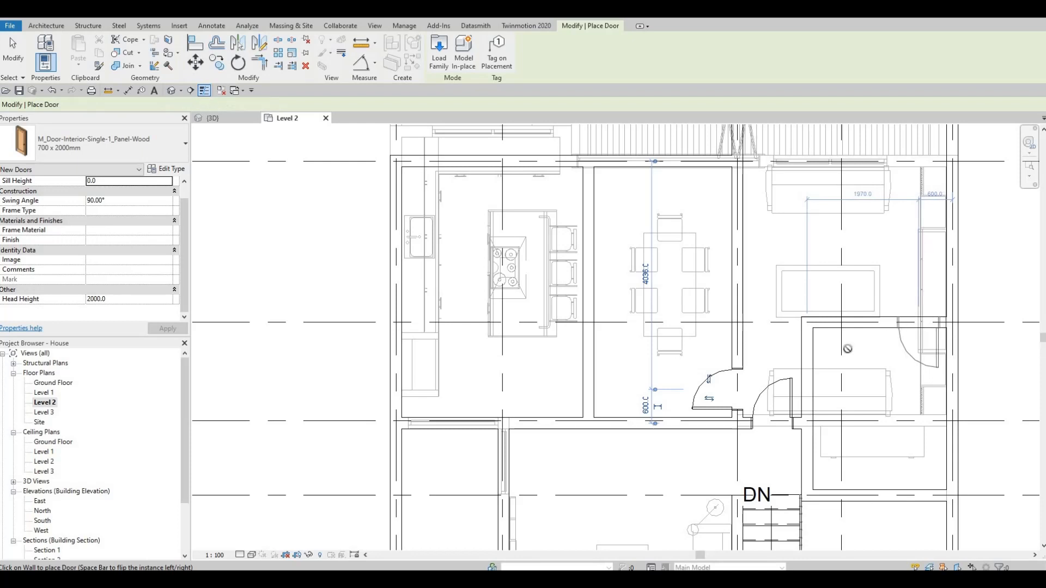
Place 700 x 2000mm doors in the small room's grid D wall, 600 mm from the outer grid, and in its side wall about 500 mm below grid D.
click(920, 327)
middle_drag(844, 337, 849, 334)
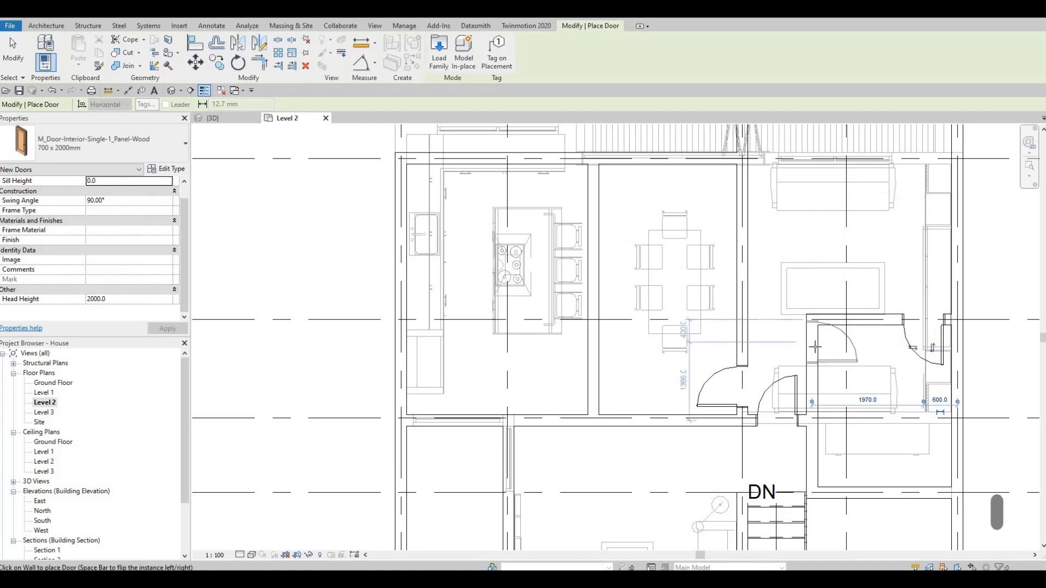
click(917, 354)
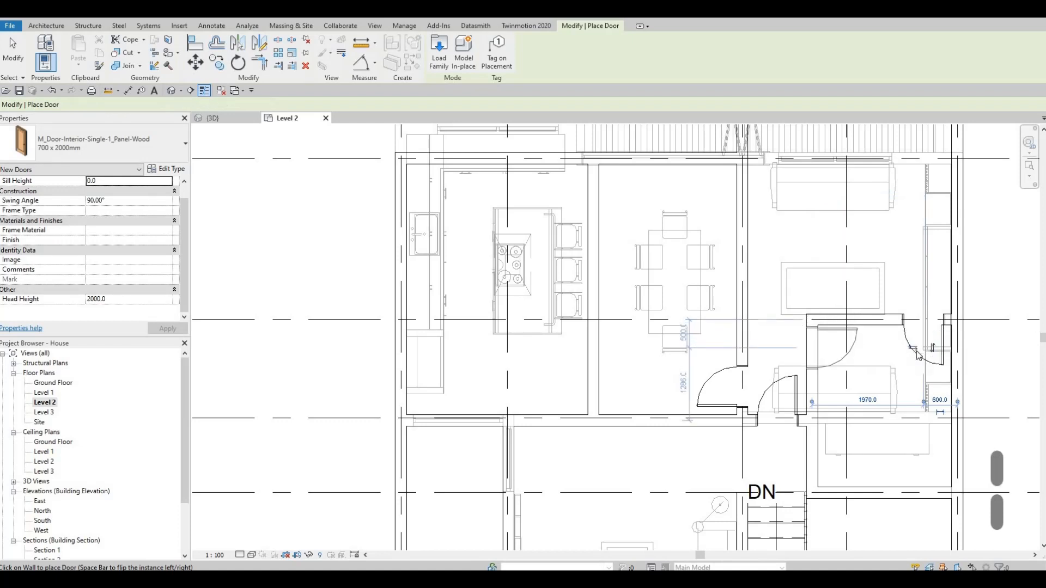
Delete the door in the small room's grid D wall.
key(Escape)
key(Escape)
click(916, 355)
key(Delete)
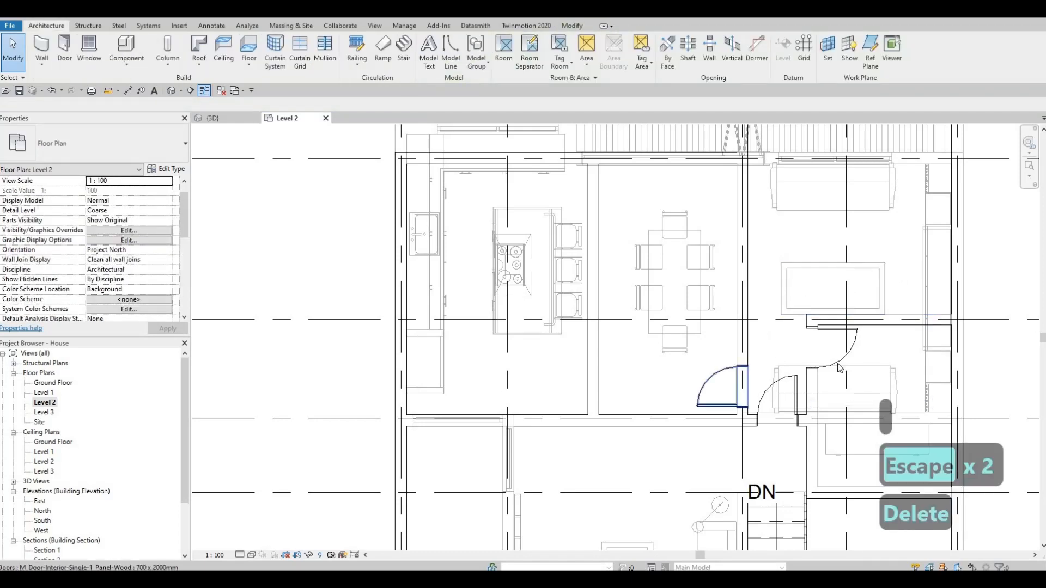
middle_drag(886, 328, 887, 276)
key(Escape)
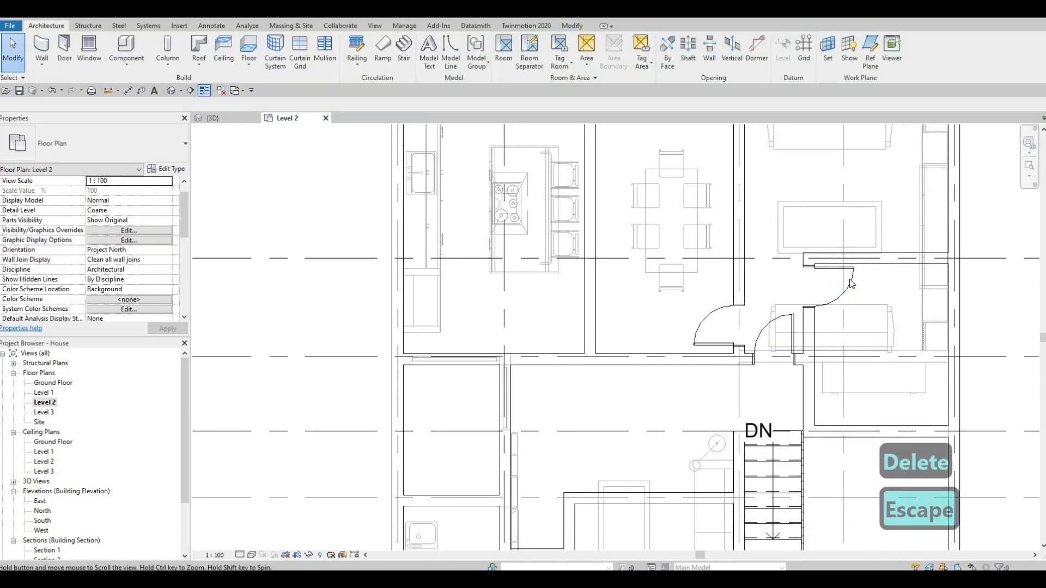
Create a similar 700 x 2000mm door and place it in the grid E wall below the kitchen island, 600 mm from the room's dividing wall.
scroll(803, 294, down, 2)
key(Escape)
click(804, 288)
key(c)
key(s)
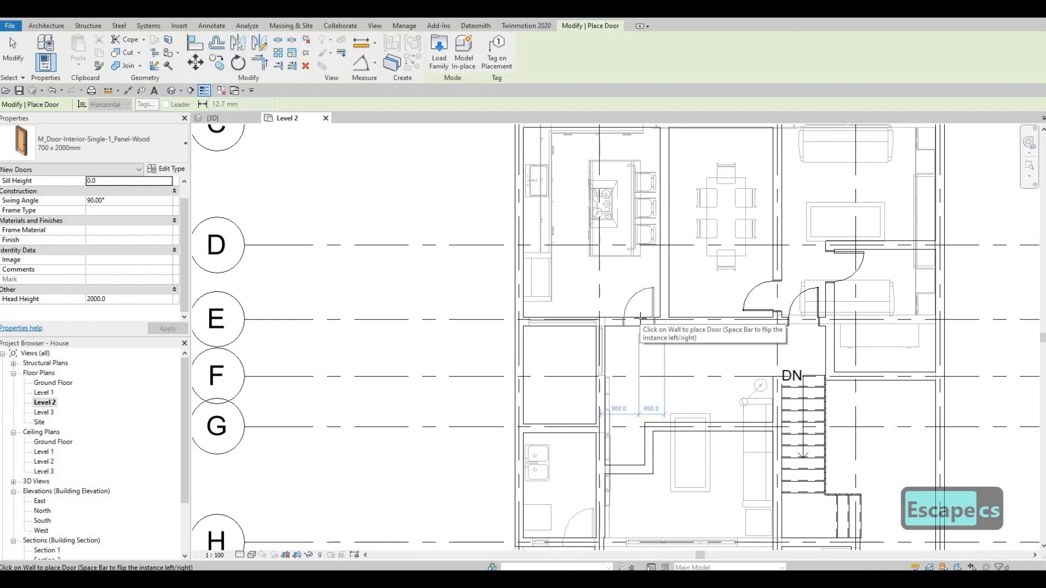
click(640, 321)
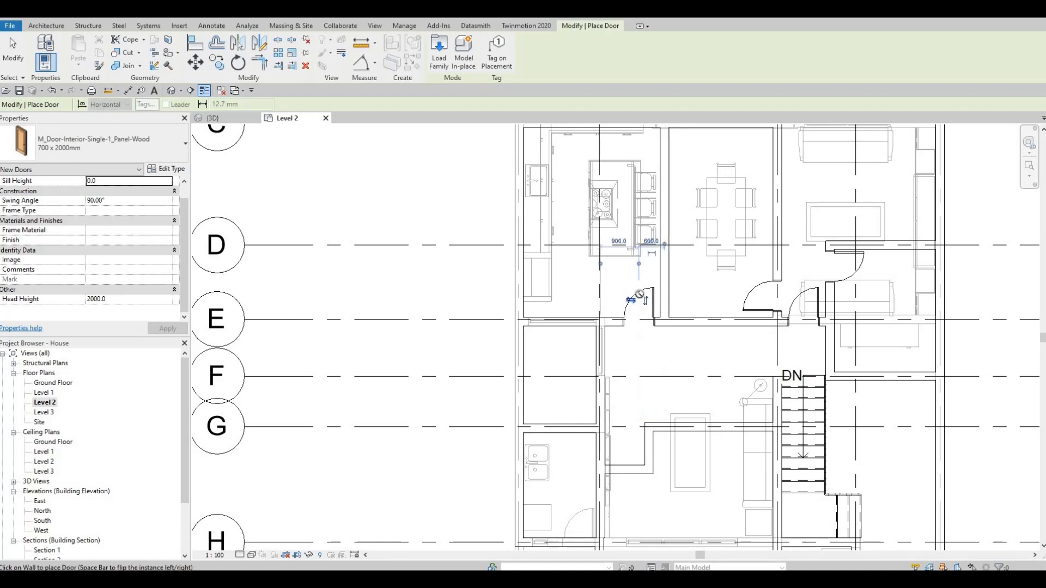
Place a 700 x 2000mm door centred in the short stepped wall between grids G and H, swinging into the room below.
middle_drag(678, 289, 720, 280)
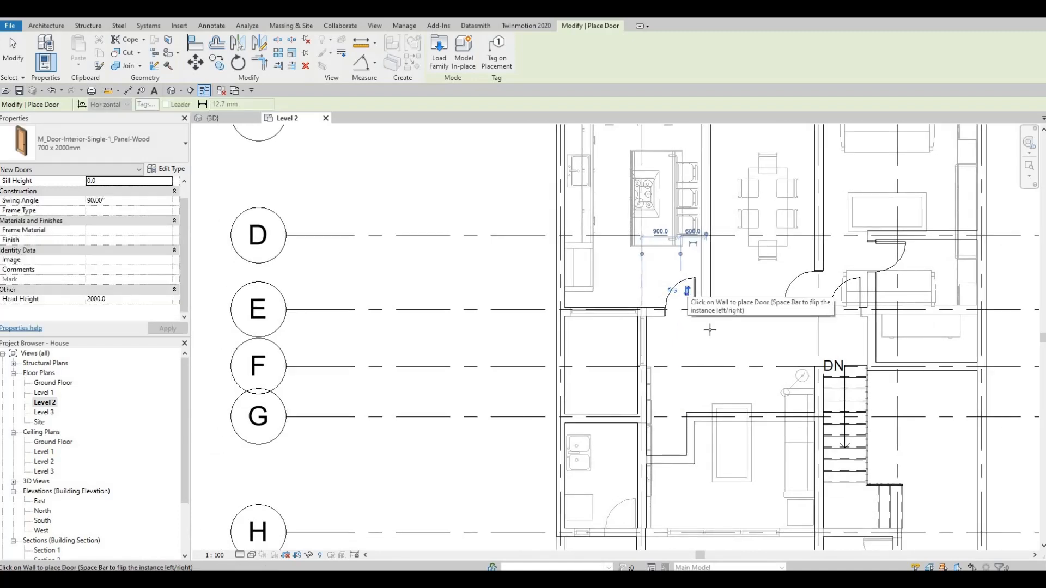
middle_drag(722, 324, 727, 230)
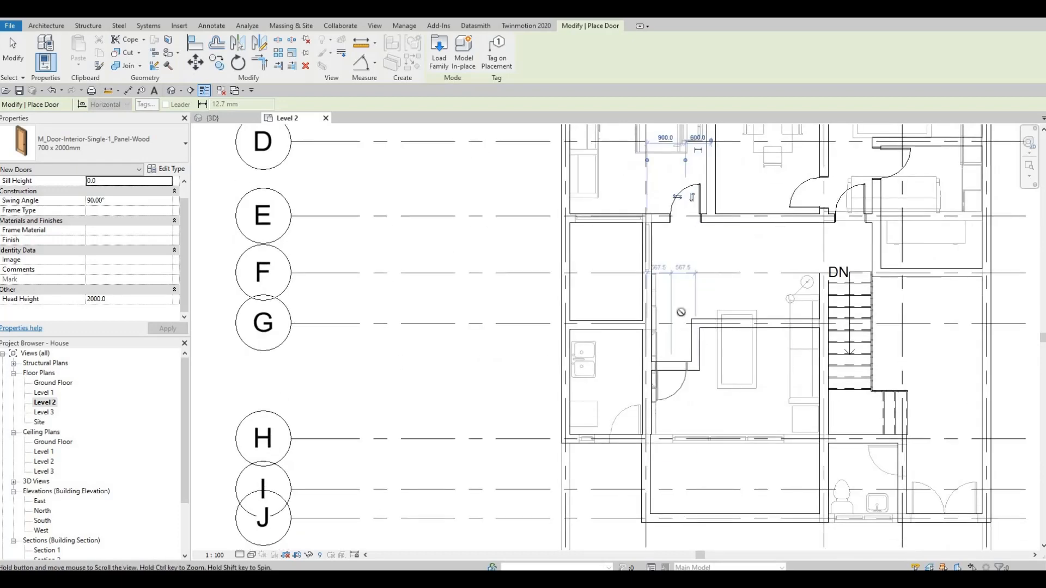
middle_drag(658, 365, 666, 297)
click(665, 297)
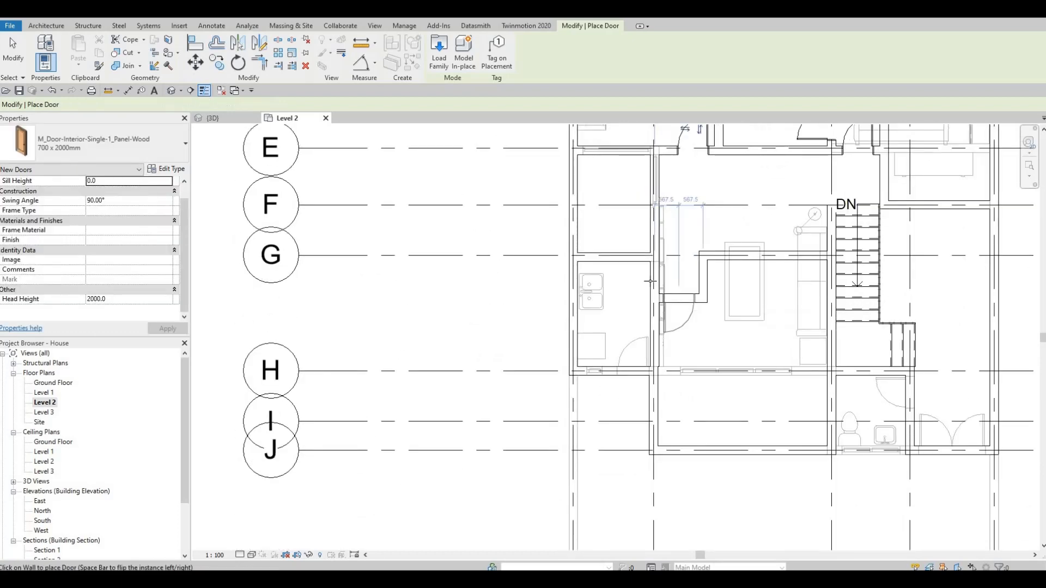
Place a 700 x 2000mm door in the wall of the room with the underlay double sink, just below grid G and swinging into that room.
scroll(650, 282, up, 2)
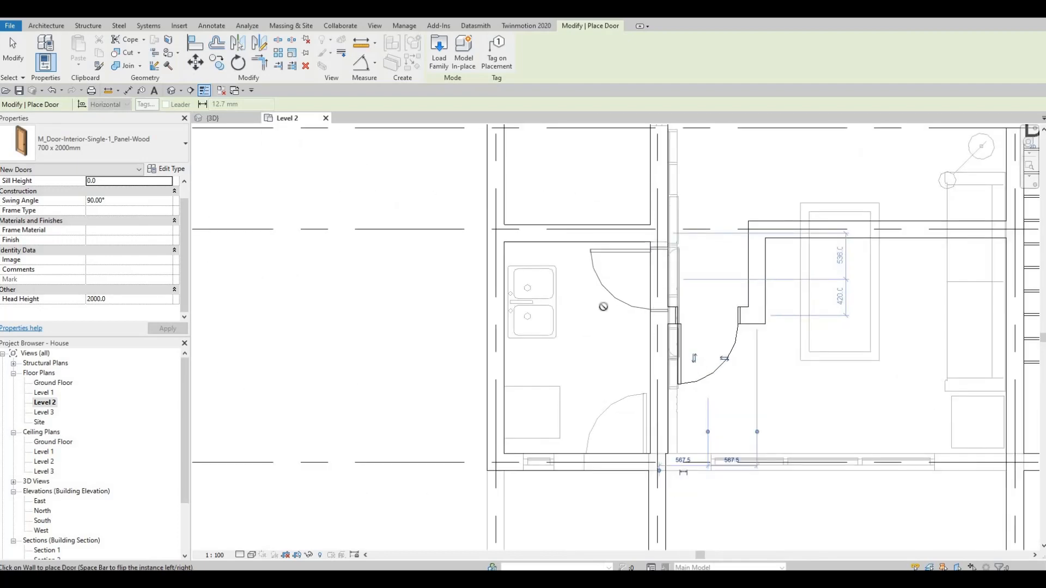
click(602, 307)
key(Escape)
key(Escape)
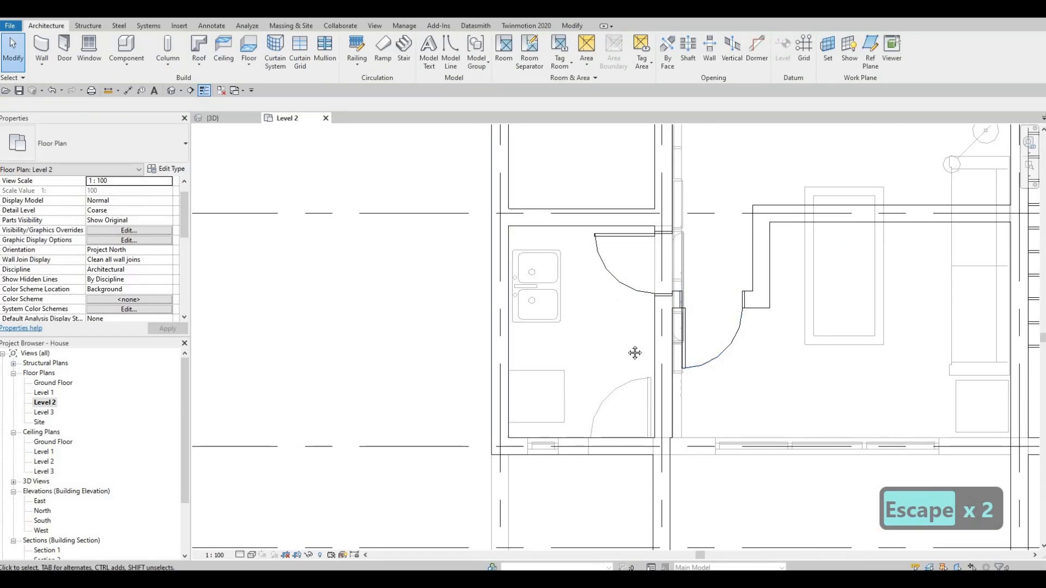
scroll(634, 352, down, 3)
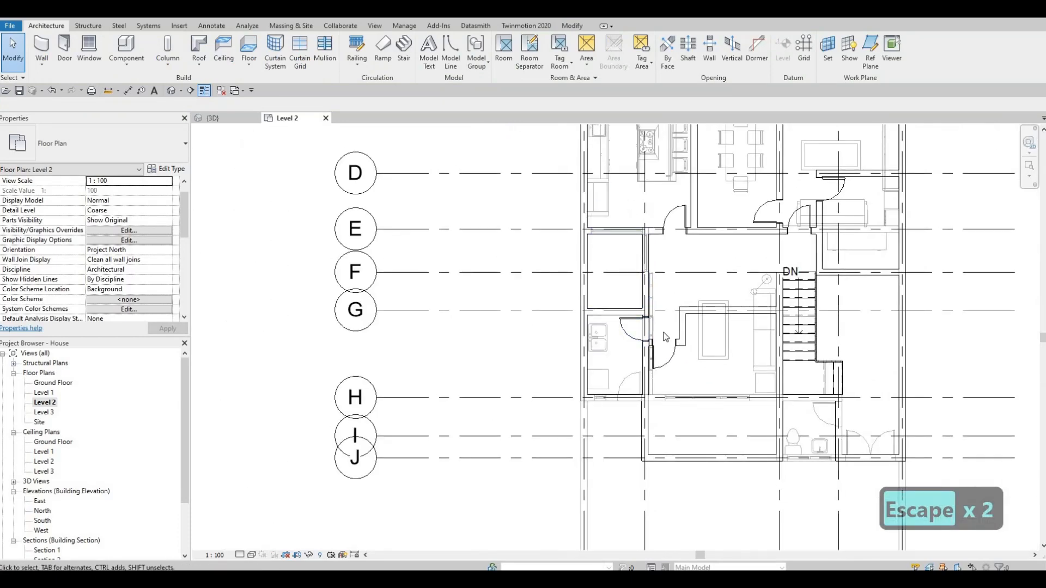
Set the distance from the grid G wall to the short wall holding the new door to 1200 mm.
scroll(717, 342, up, 5)
key(Escape)
key(Escape)
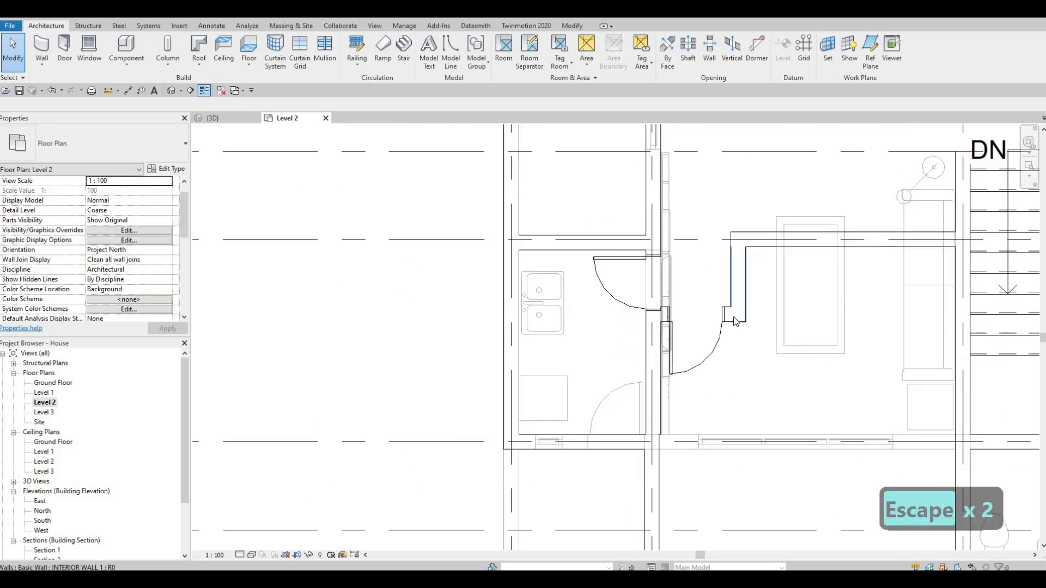
click(733, 321)
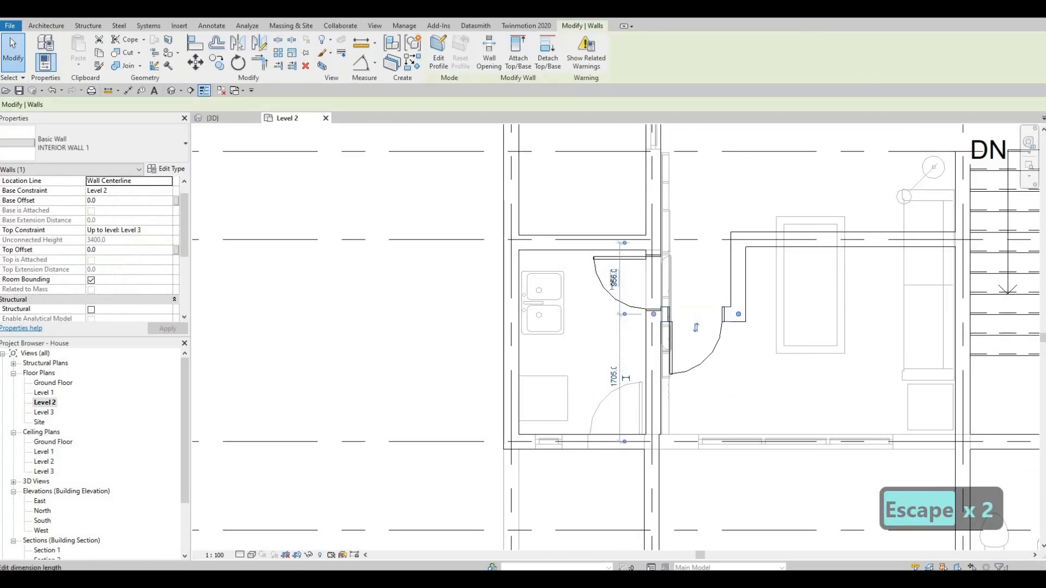
click(612, 282)
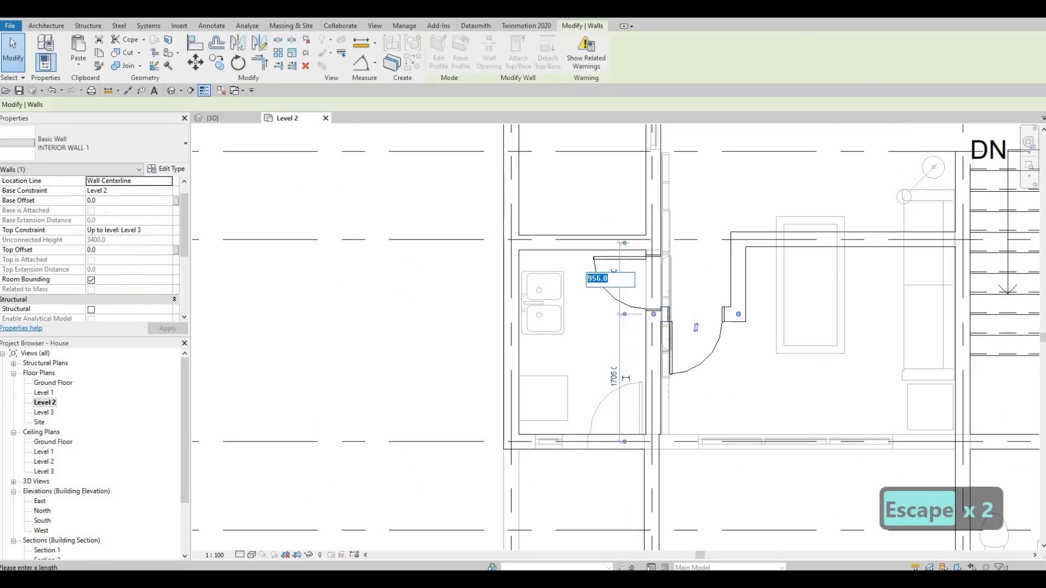
text(1200)
key(Return)
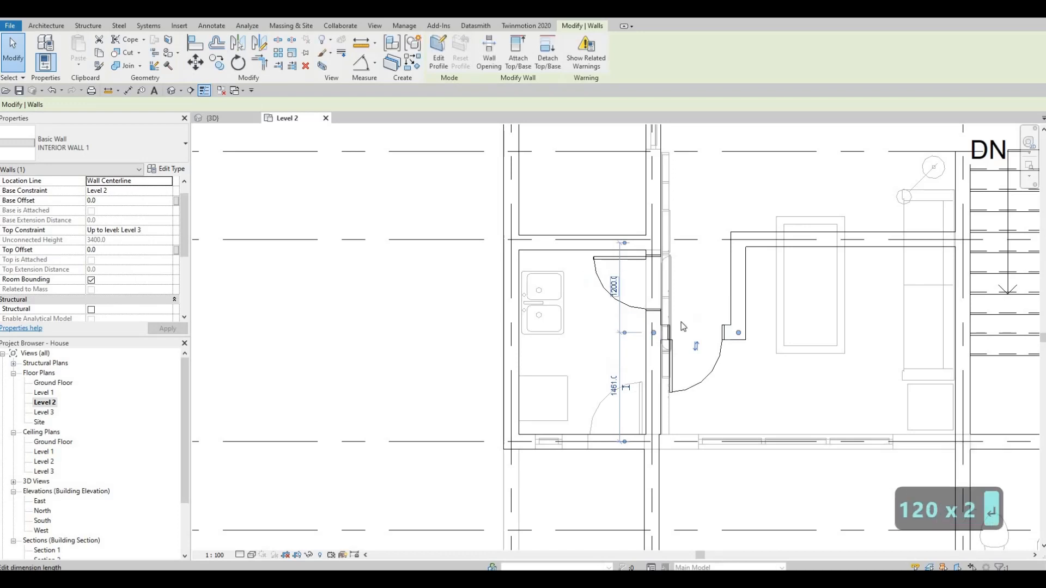
key(Escape)
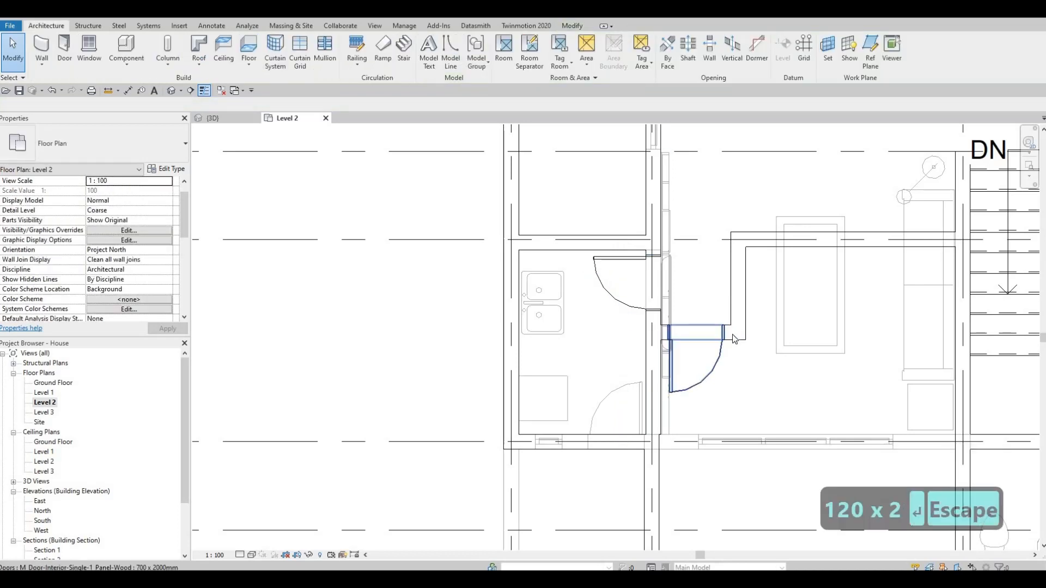
Set the short door wall's distance from the grid G wall to 1100 mm.
click(614, 282)
click(612, 282)
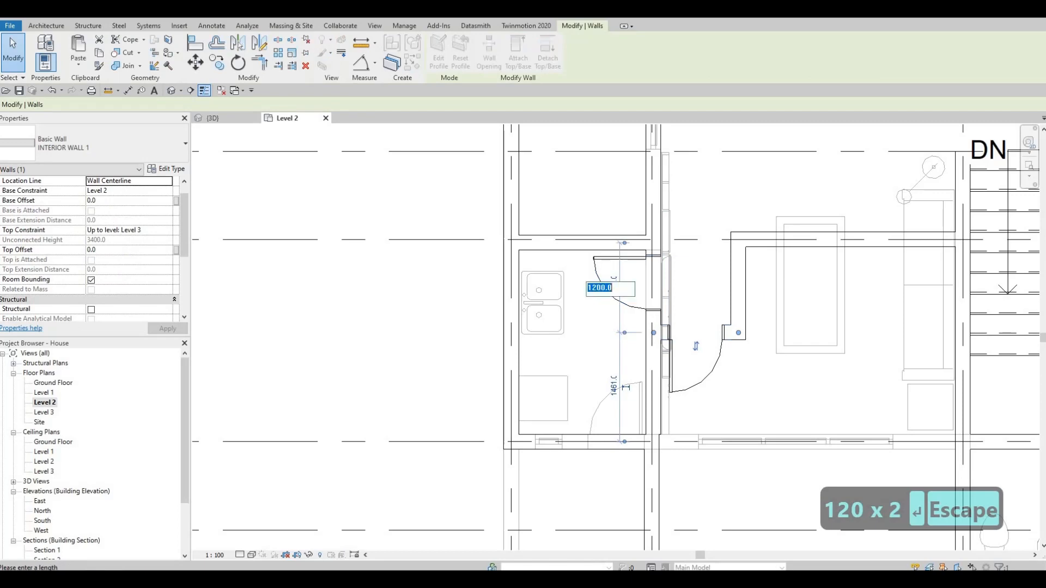
text(1200)
key(Return)
key(Escape)
key(Escape)
key(Escape)
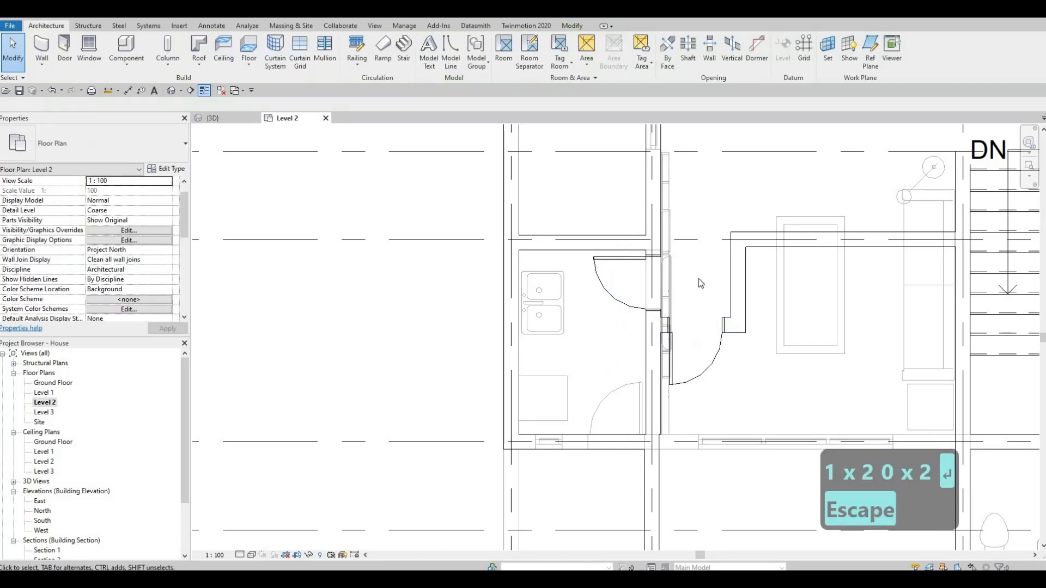
Examine the Level 2 rooms and door positions from grid C to grid K, including the wall junction on grid E.
middle_drag(705, 269, 735, 253)
scroll(656, 313, down, 3)
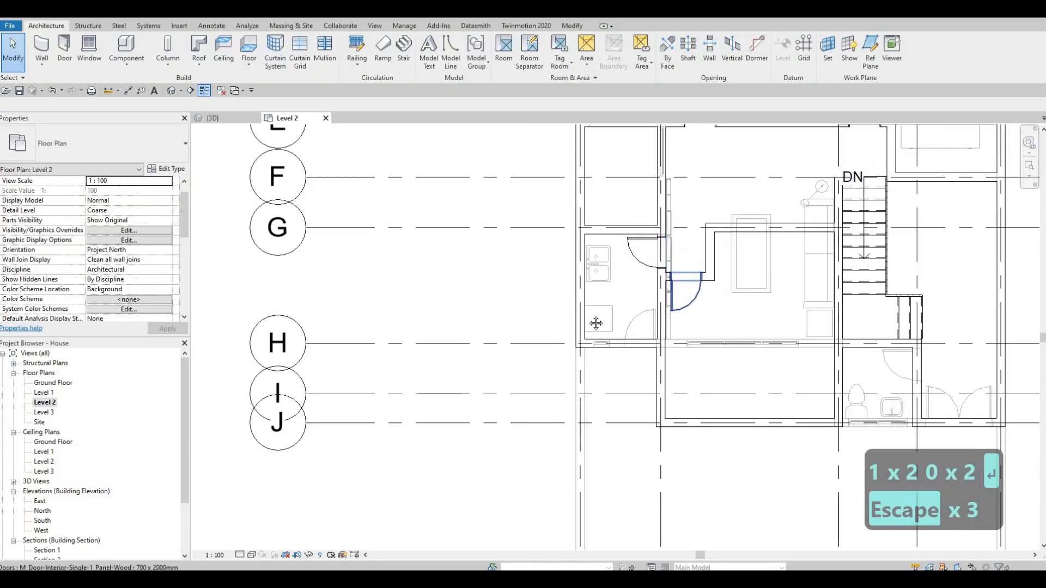
key(Escape)
scroll(656, 313, down, 1)
middle_drag(796, 337, 693, 406)
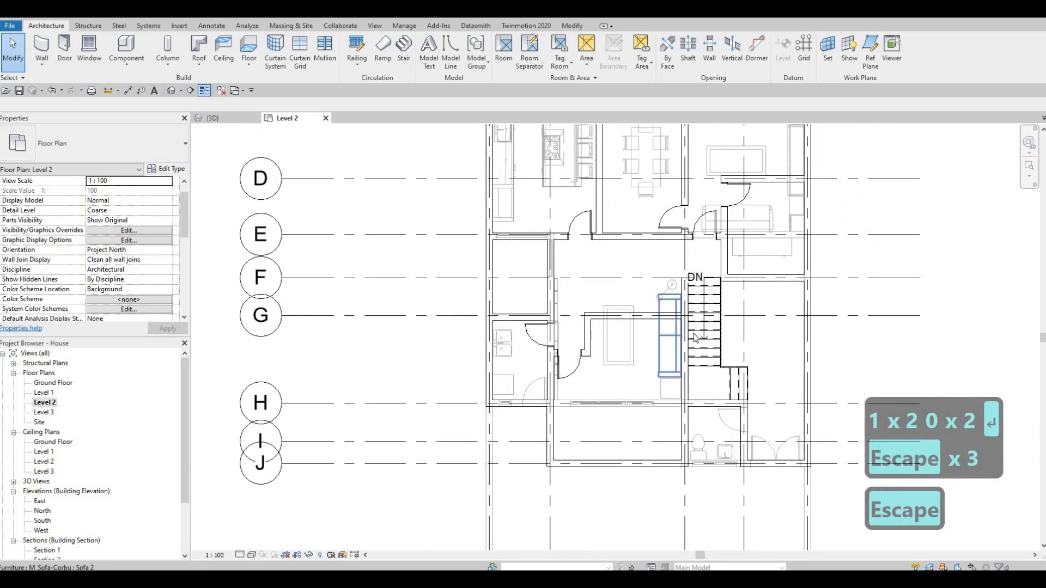
middle_drag(711, 327, 734, 298)
scroll(671, 287, down, 1)
key(Escape)
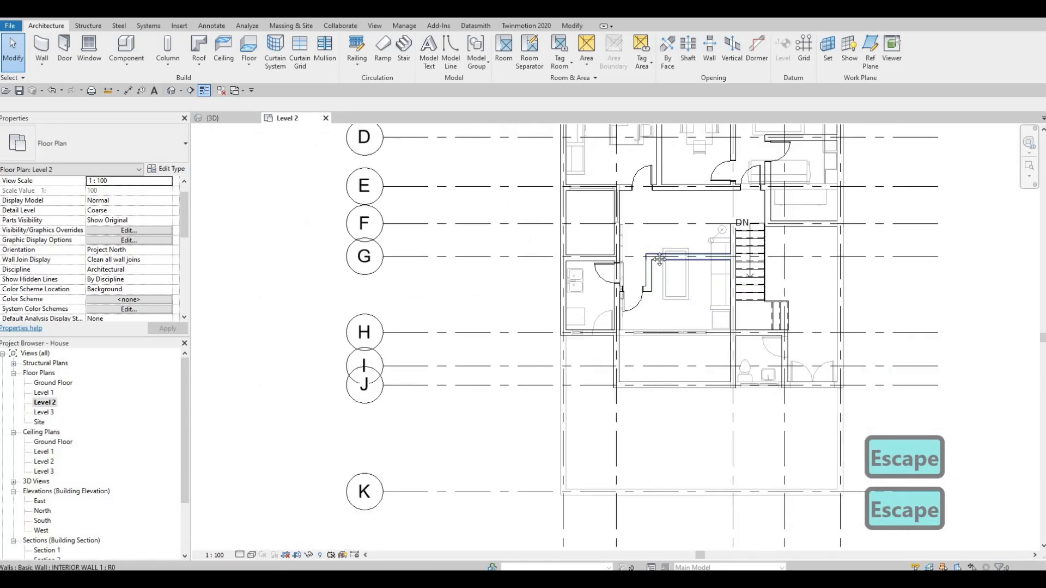
middle_drag(660, 260, 666, 298)
middle_drag(590, 252, 661, 349)
scroll(645, 272, up, 1)
scroll(645, 271, up, 1)
scroll(644, 271, up, 1)
key(Escape)
scroll(661, 350, down, 1)
middle_drag(695, 260, 695, 311)
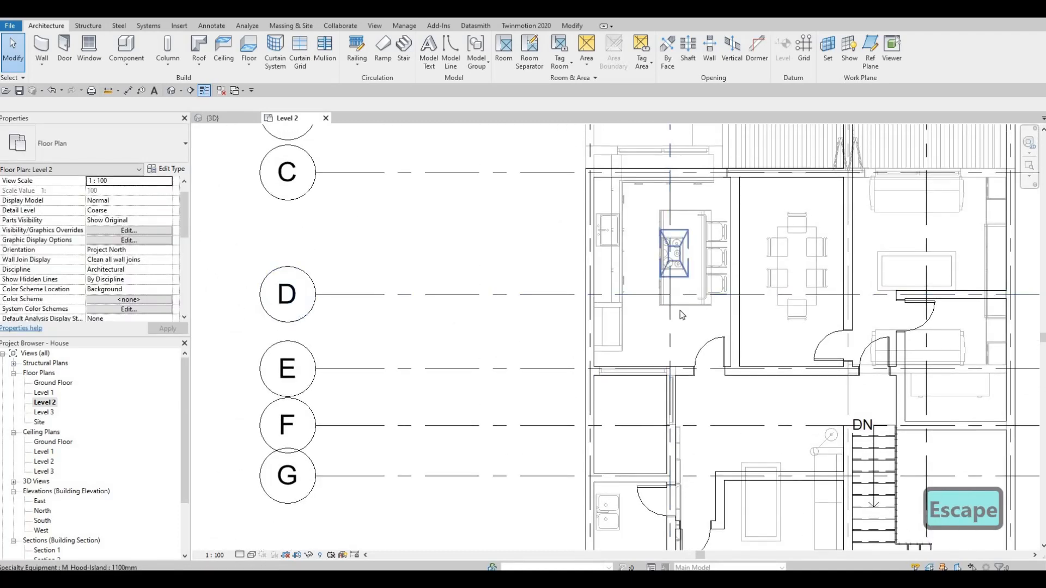
middle_drag(623, 328, 684, 292)
scroll(719, 285, up, 5)
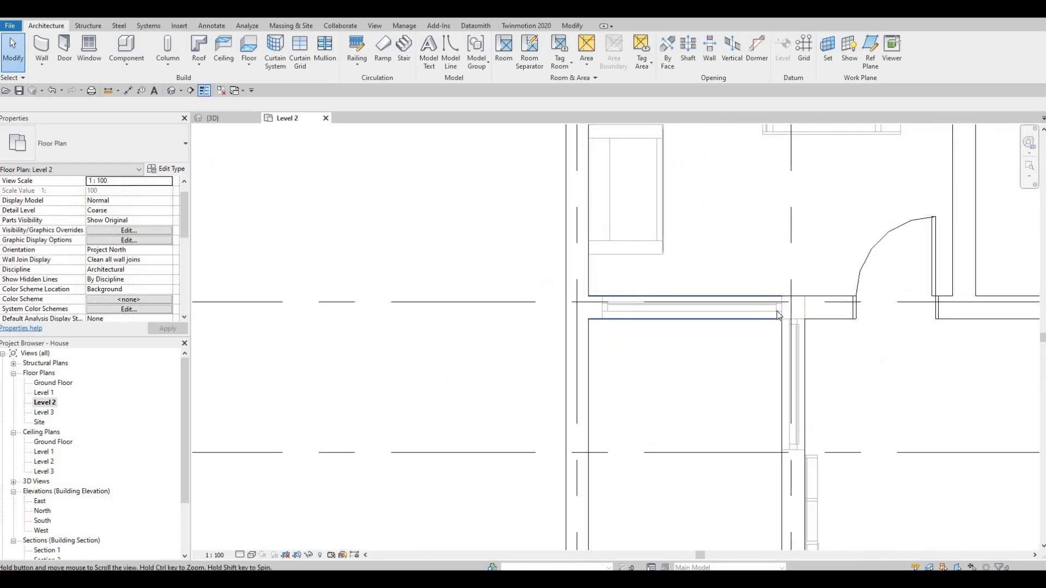
Draw a similar INTERIOR WALL 1 run from the grid E wall beside the kitchen-side door, 700 mm upward and about 2000 mm across to the exterior wall.
scroll(779, 313, down, 4)
key(Escape)
middle_drag(760, 304, 728, 297)
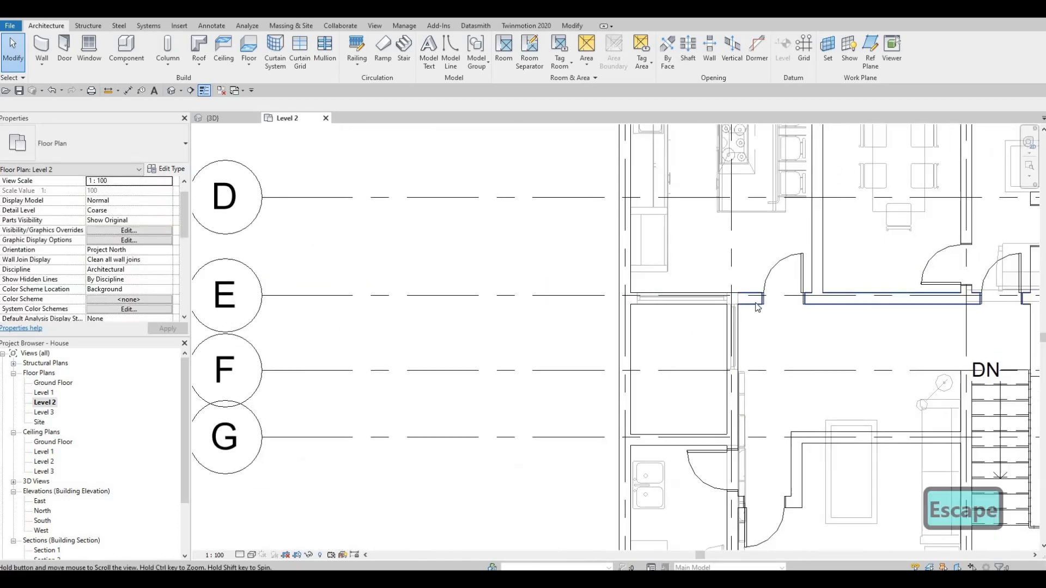
click(753, 304)
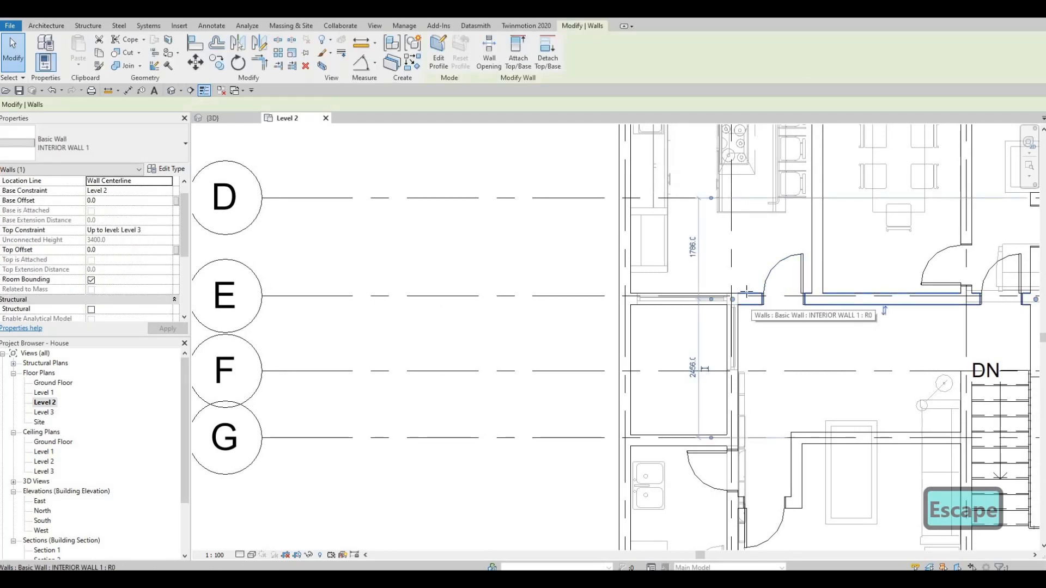
key(c)
key(s)
scroll(749, 295, up, 1)
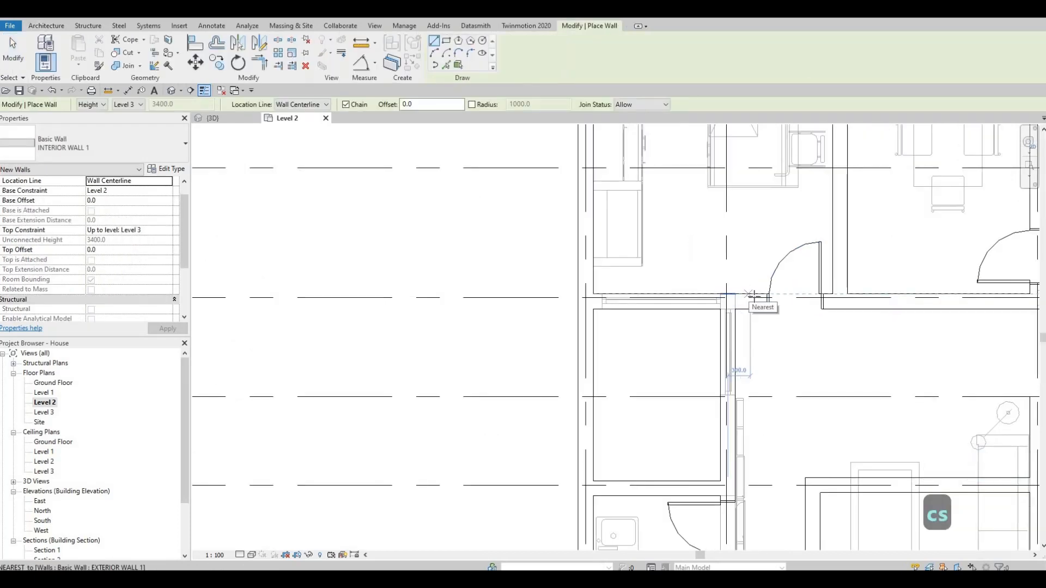
click(750, 294)
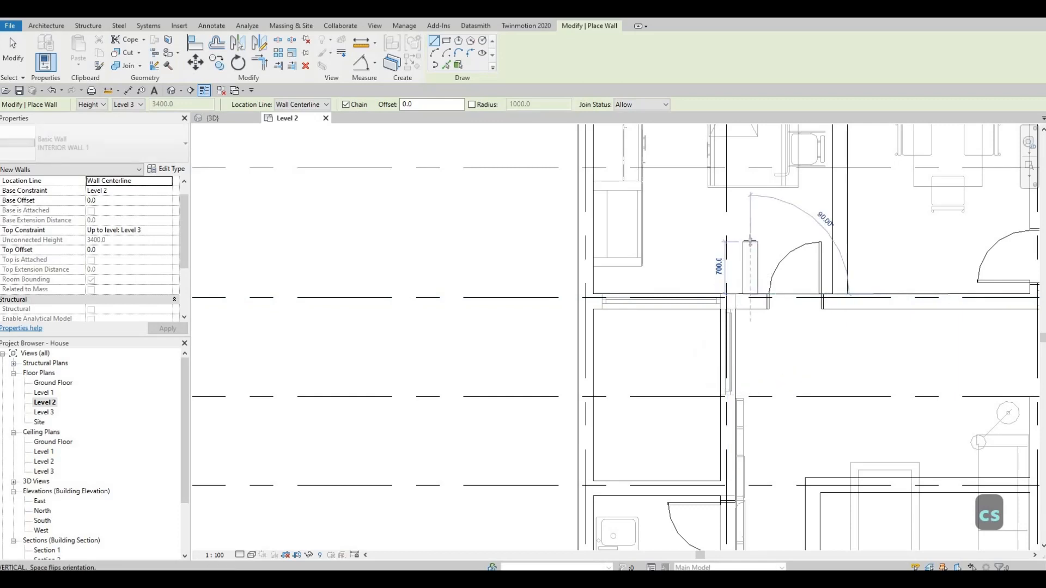
click(597, 240)
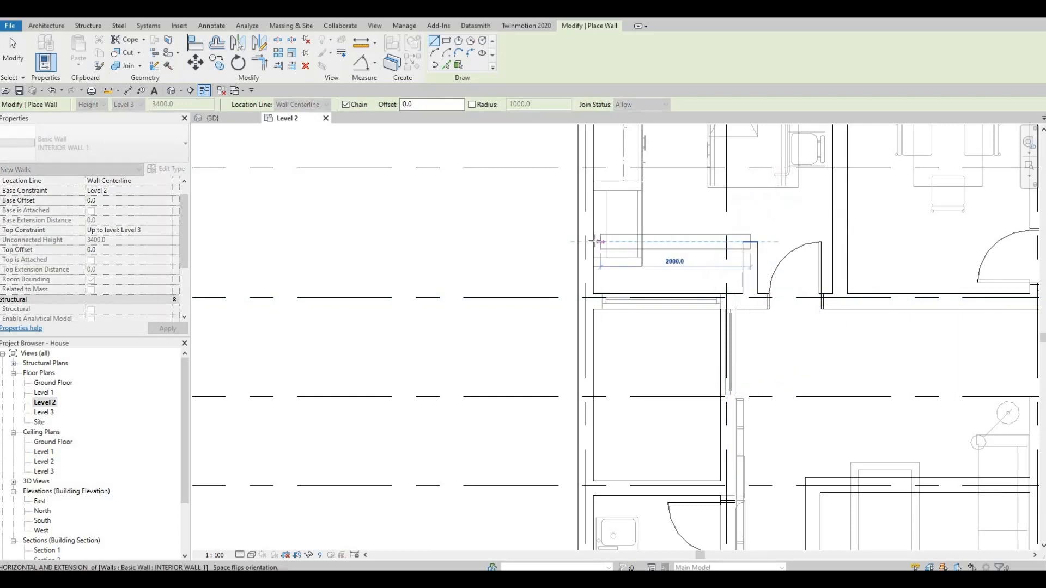
click(593, 241)
key(Escape)
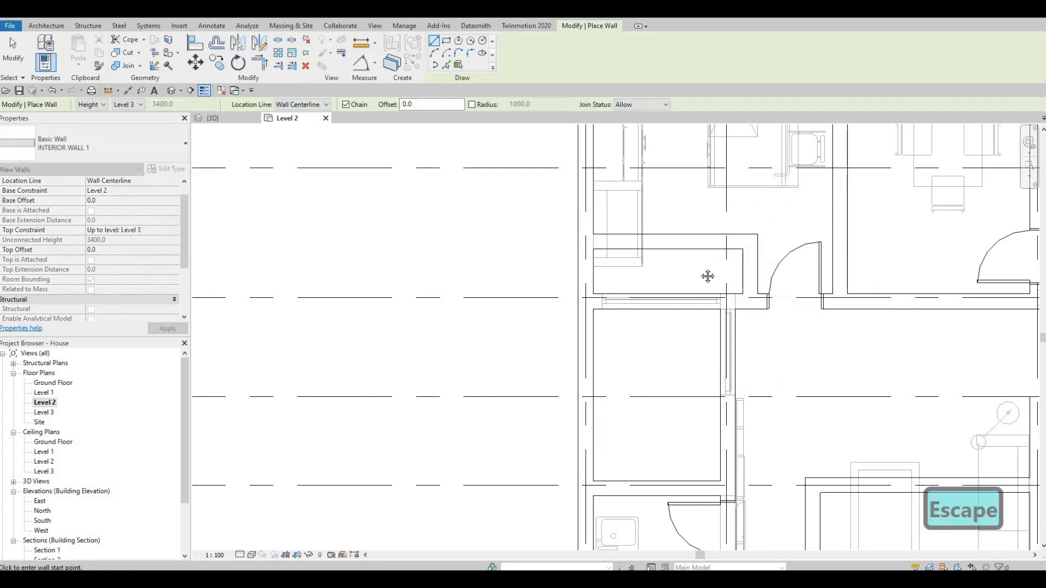
Draw an INTERIOR WALL 1 segment about 2900 mm long below grid G, from the stepped wall across to the wall beside the stair.
middle_drag(742, 458, 731, 305)
middle_drag(803, 389, 719, 318)
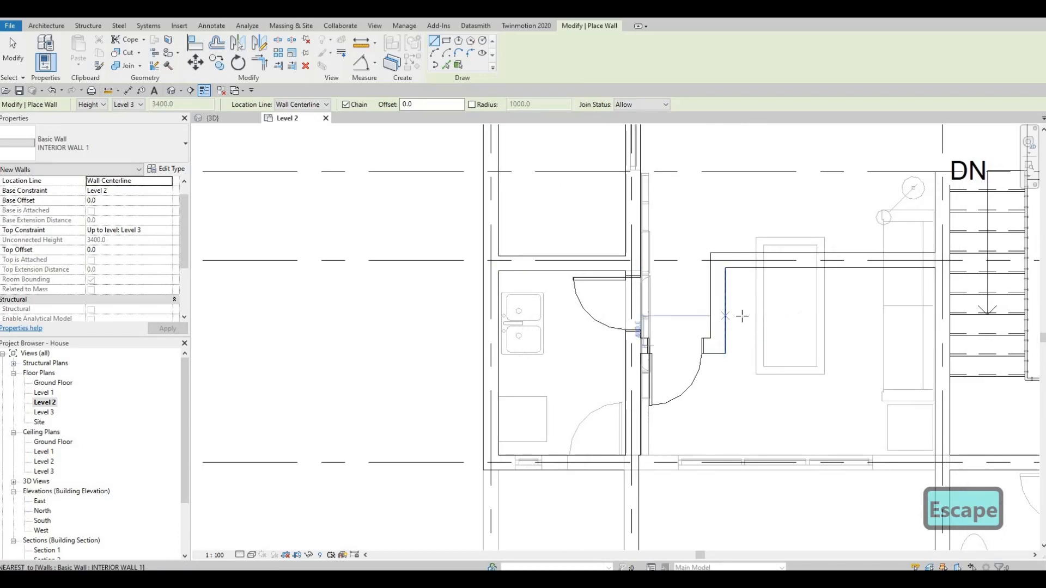
click(934, 316)
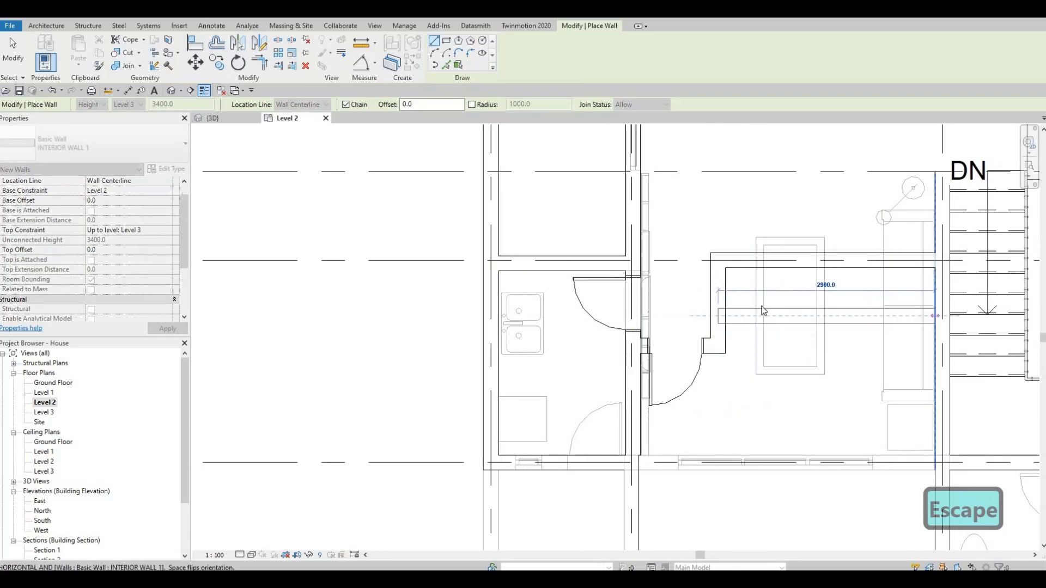
click(776, 315)
key(Escape)
key(Escape)
Set the distance of the new INTERIOR WALL 1 segment beside the stair from grid G to 800 mm.
click(776, 316)
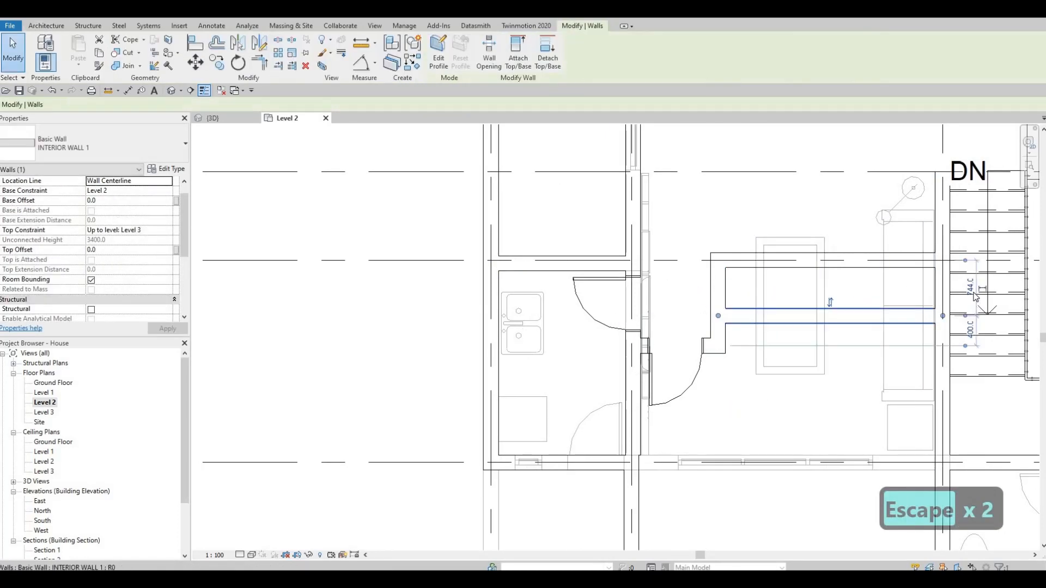
click(970, 287)
text(89)
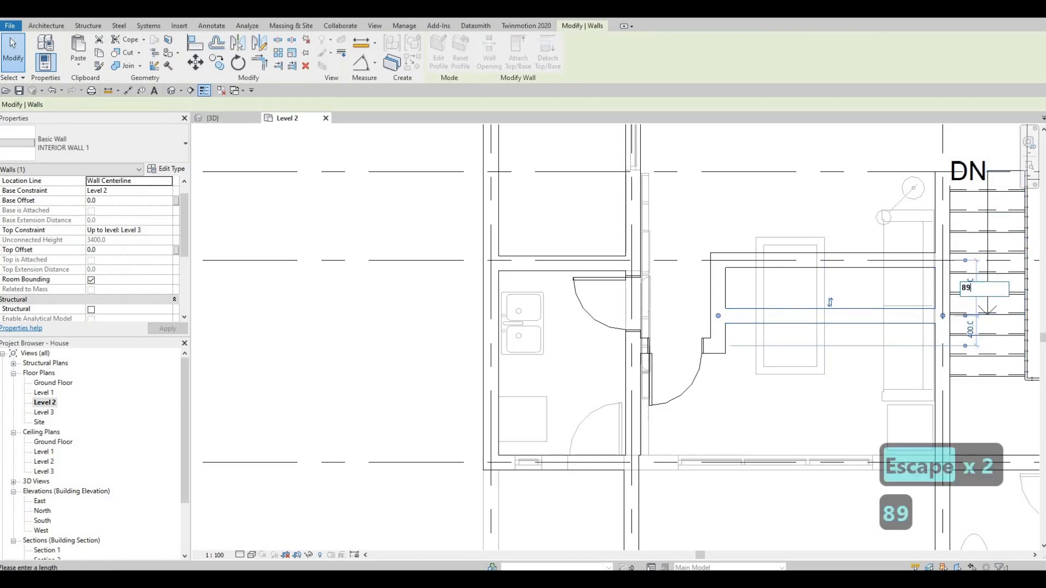
key(BackSpace)
text(00)
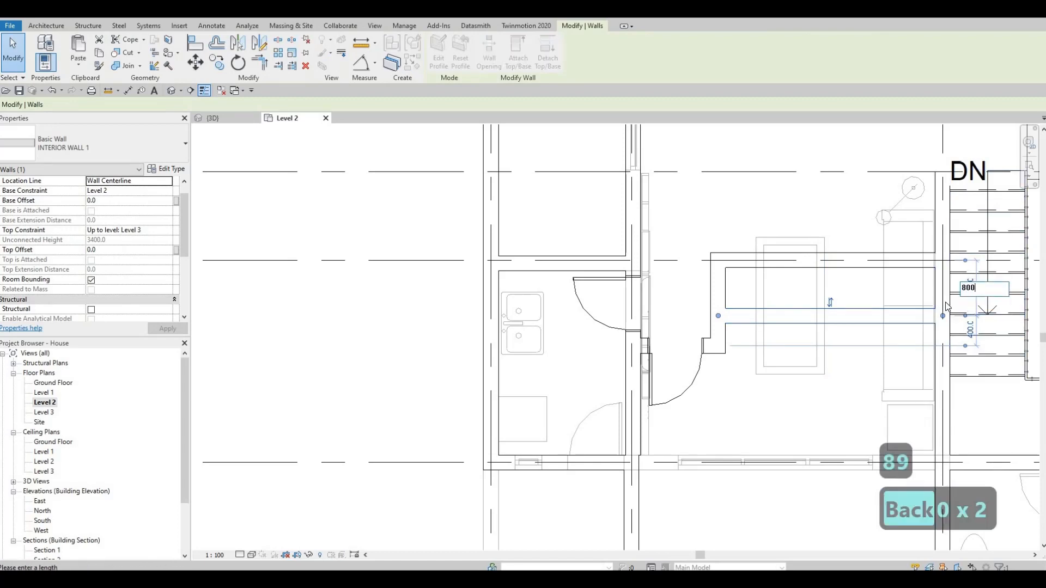
key(Return)
key(Escape)
key(Escape)
middle_drag(764, 310, 760, 288)
scroll(760, 287, down, 1)
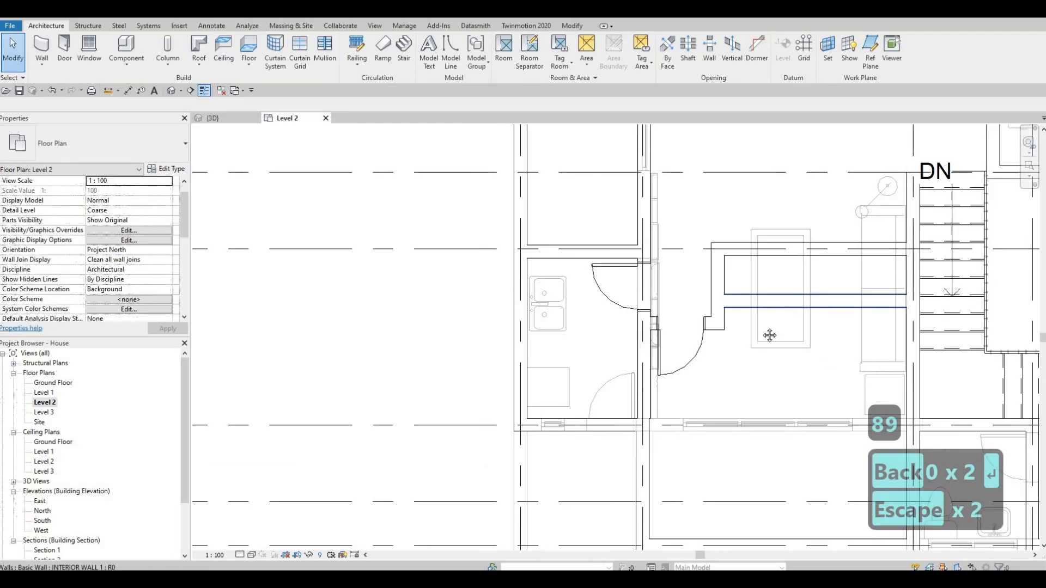
middle_drag(716, 324, 719, 338)
scroll(741, 341, down, 2)
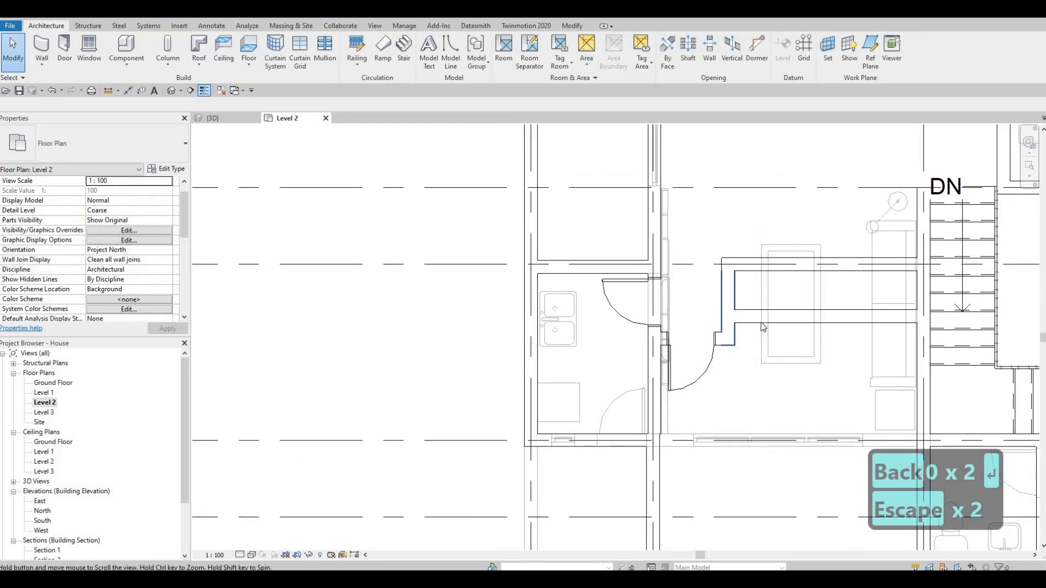
scroll(680, 343, down, 1)
middle_drag(769, 293, 726, 321)
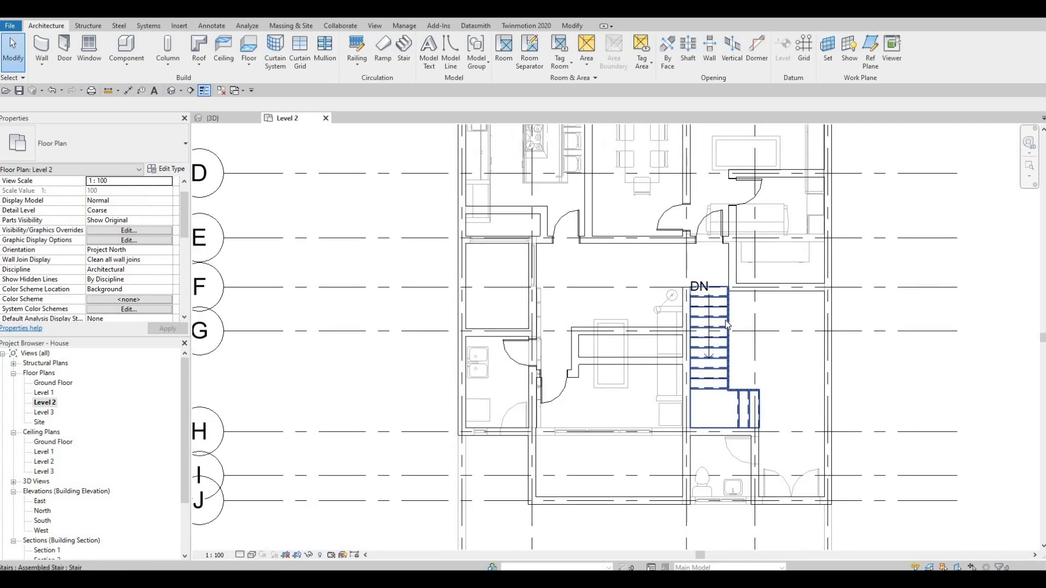
Load the M_Bed-Box family from the Furniture > Beds folder of the metric library.
click(179, 26)
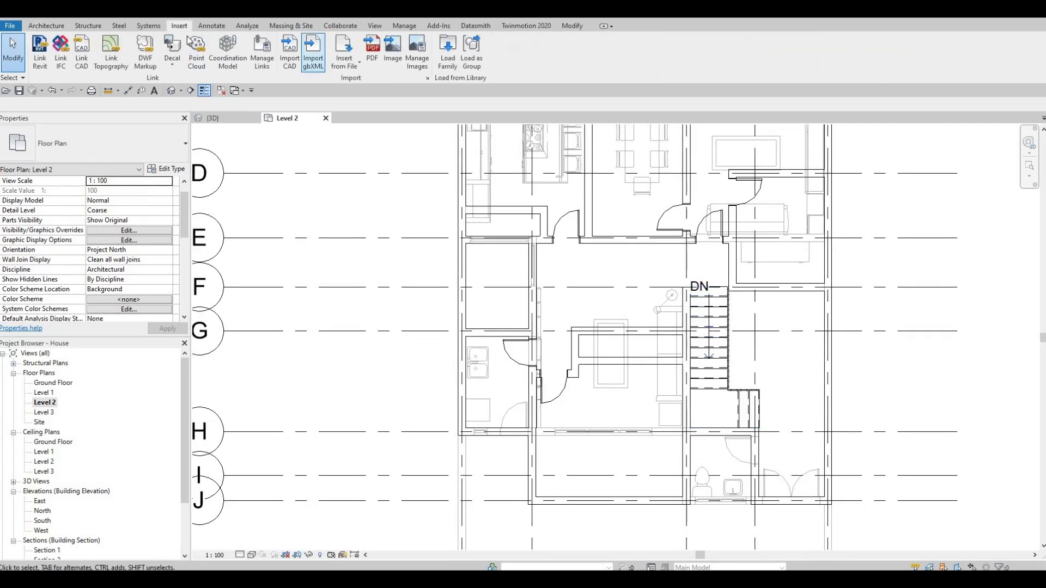
click(447, 52)
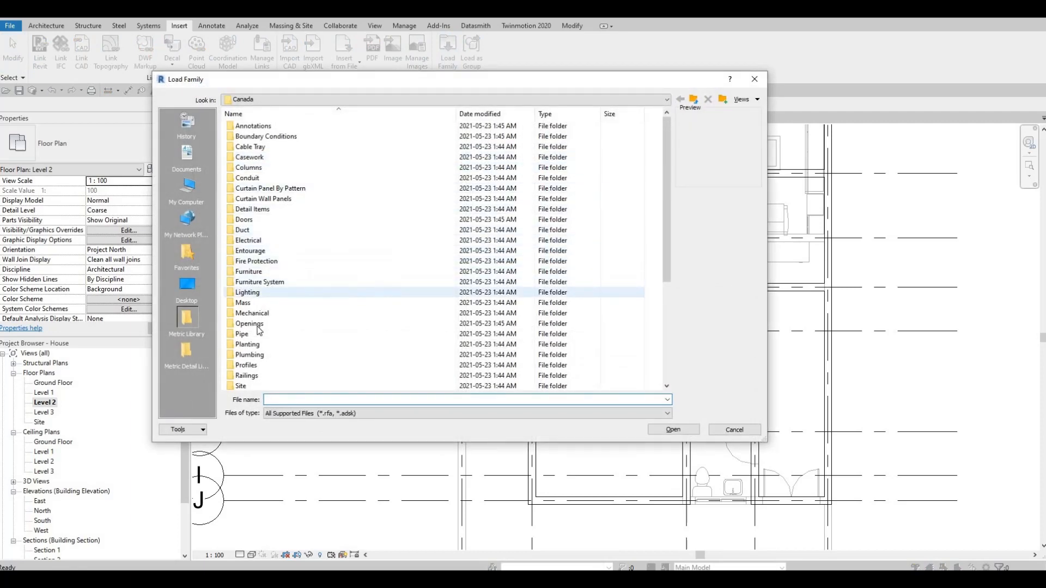
double_click(256, 271)
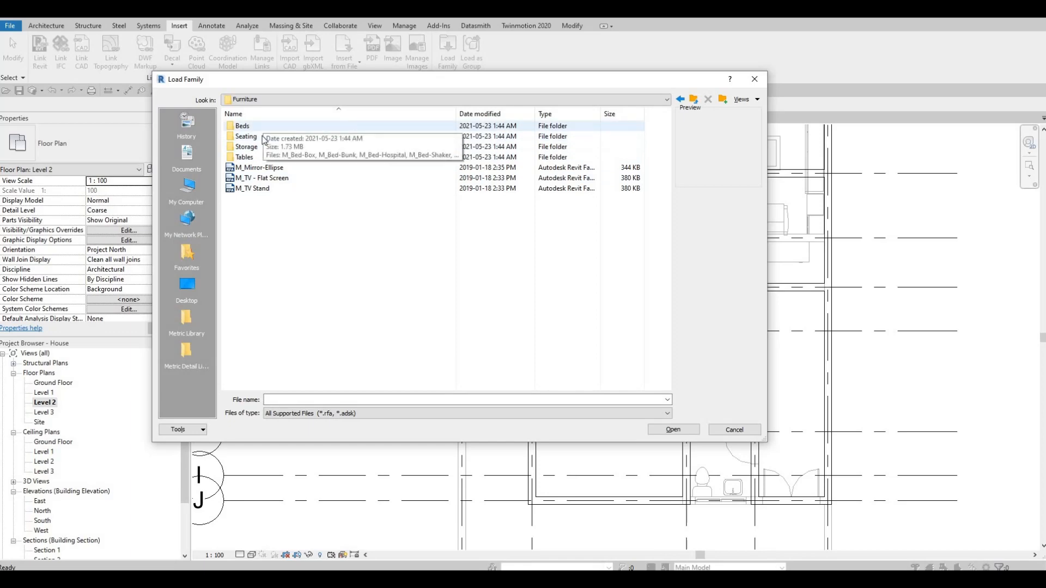
double_click(256, 126)
click(252, 126)
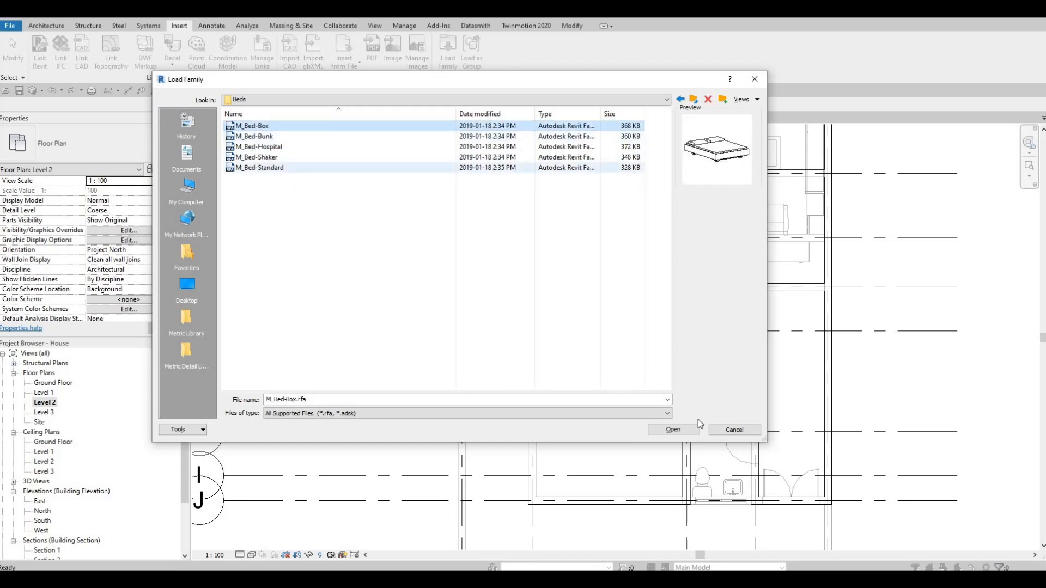
click(678, 429)
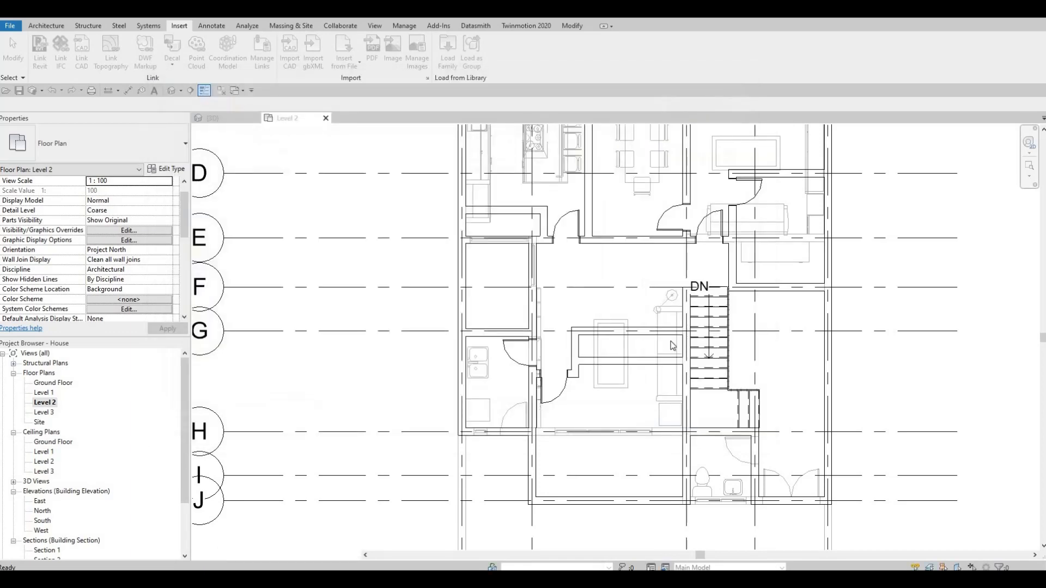
Place a 1525 x 2007mm - Queen M_Bed-Box in the east bedroom between grids C and D, headboard against the exterior wall.
key(m)
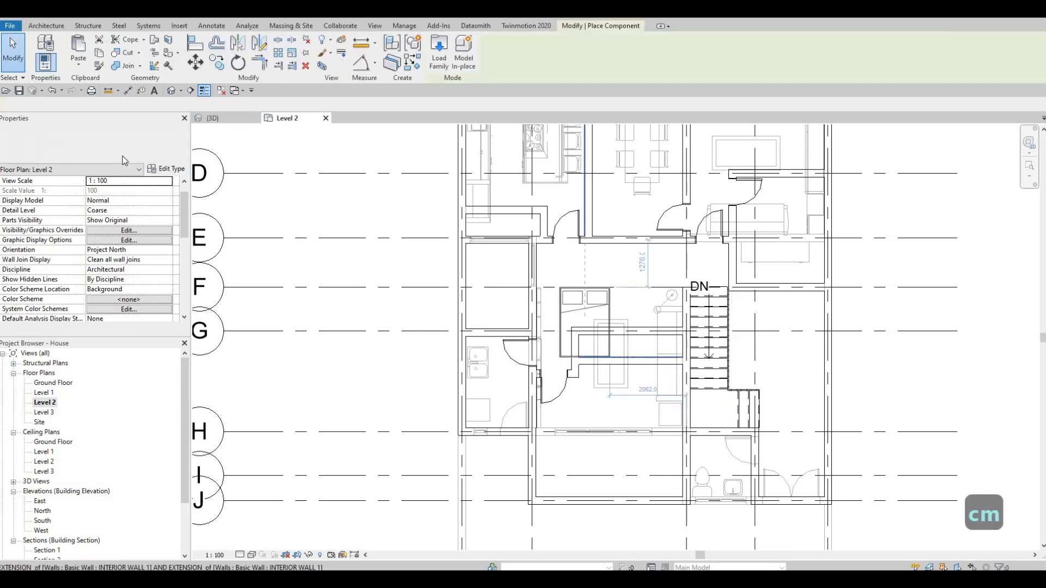
click(112, 153)
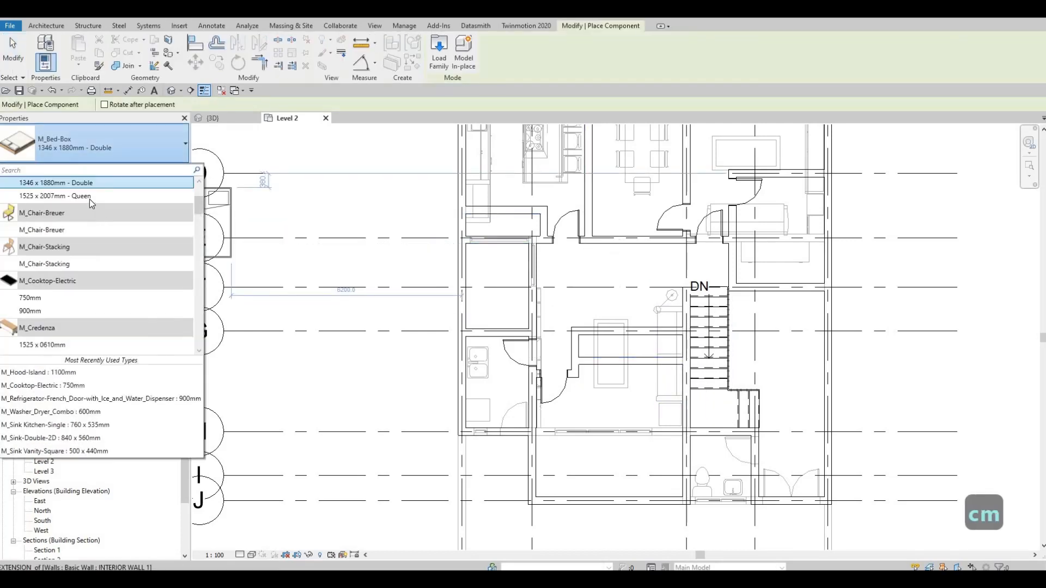
click(114, 196)
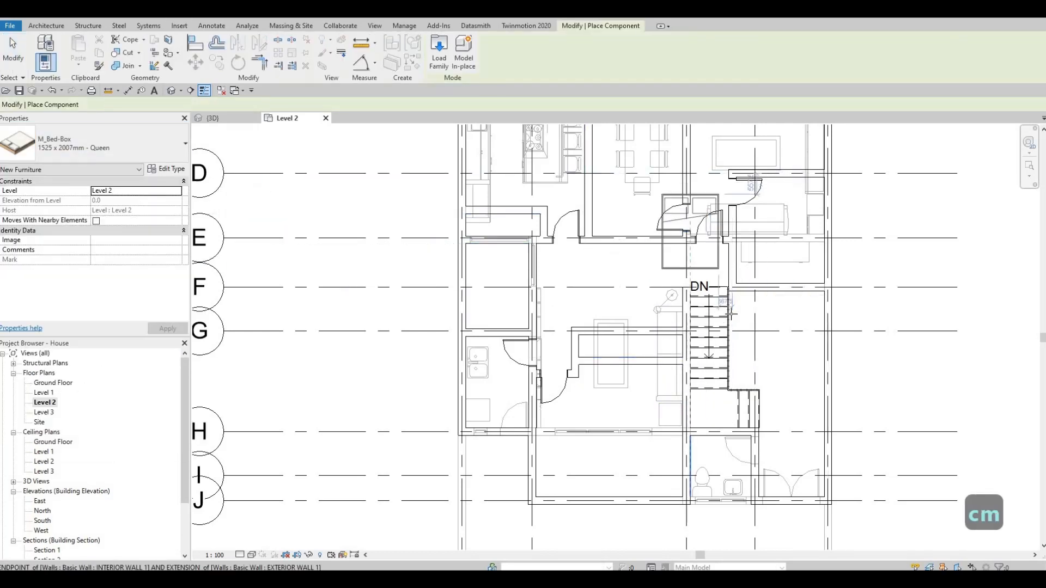
scroll(689, 234, down, 1)
middle_drag(688, 233, 661, 361)
key(space)
scroll(775, 262, up, 6)
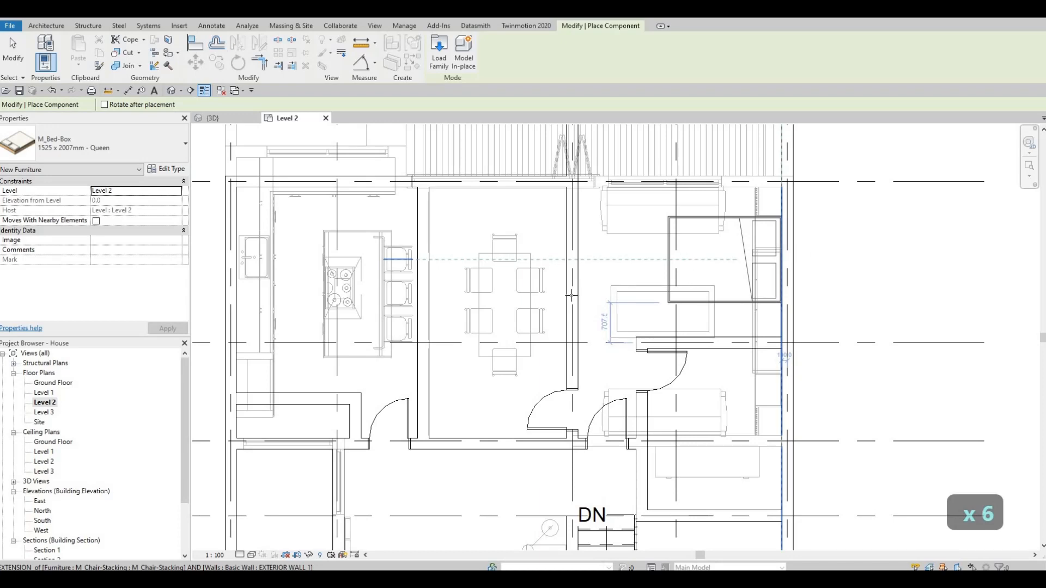
Place a second queen bed in the west bedroom between grids C and D, headboard against the exterior wall.
scroll(571, 295, down, 5)
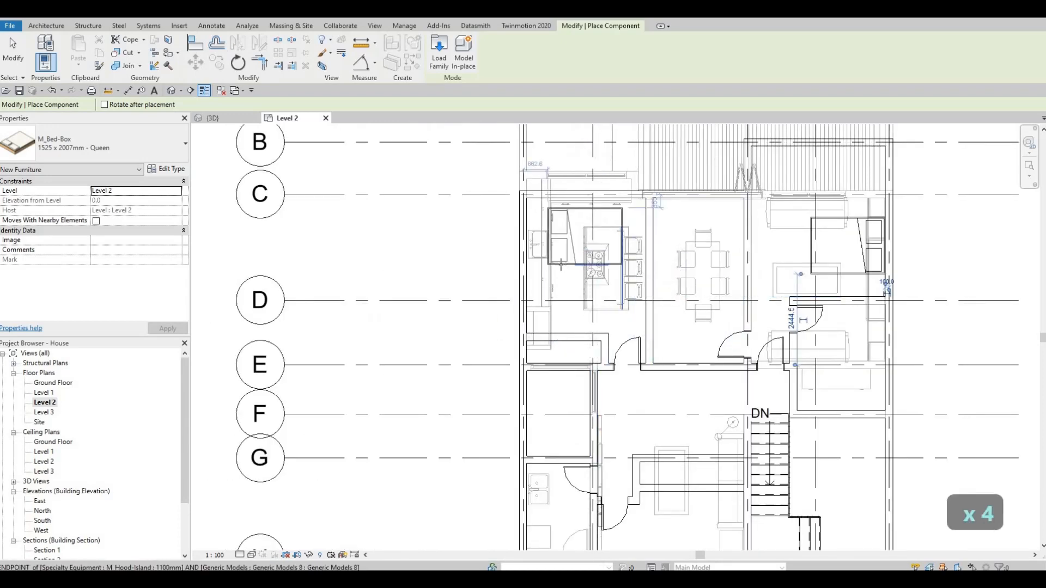
scroll(561, 265, up, 2)
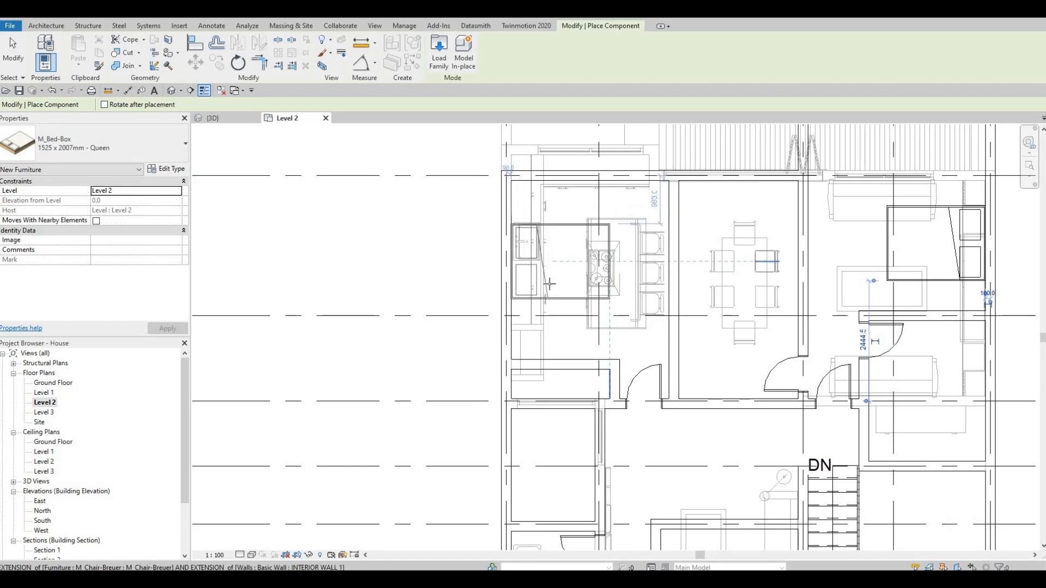
scroll(567, 267, down, 2)
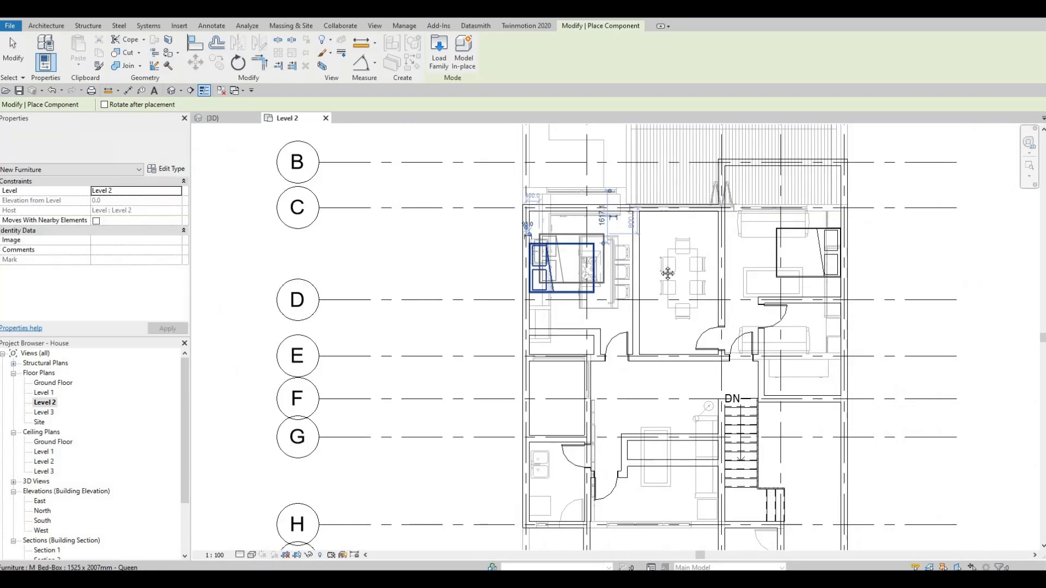
Place a third queen bed in the bedroom around grid H, headboard against the stair-side wall and 1400 mm above grid J.
middle_drag(670, 359, 681, 197)
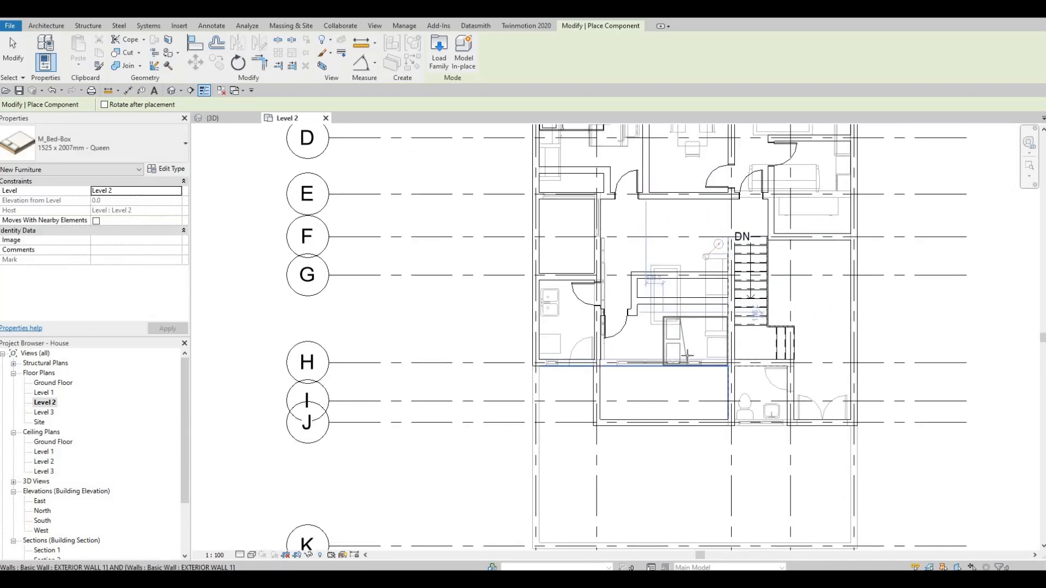
key(space)
key(space)
key(space)
key(space)
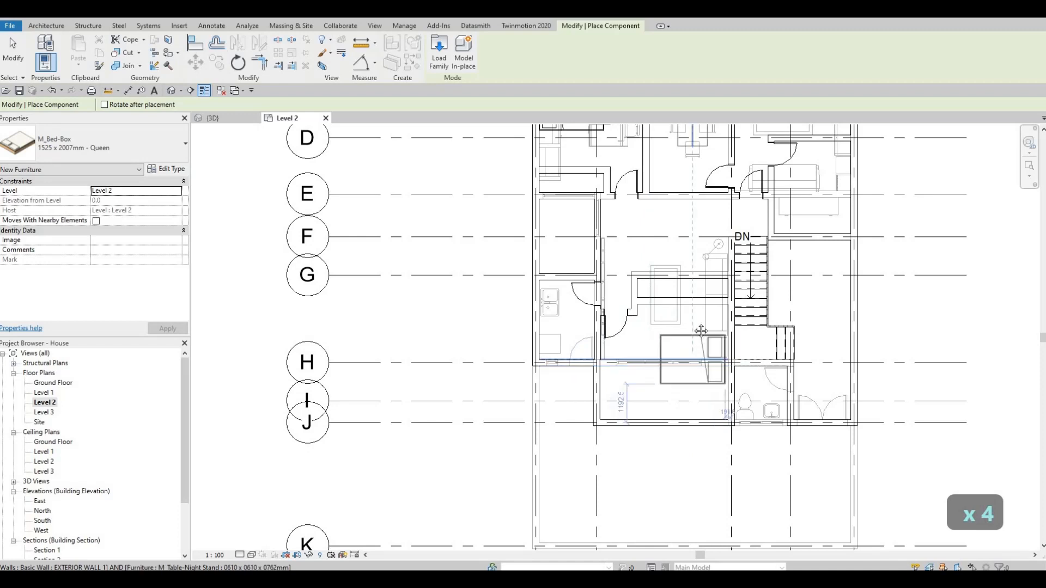
middle_drag(698, 350, 681, 285)
scroll(681, 285, up, 2)
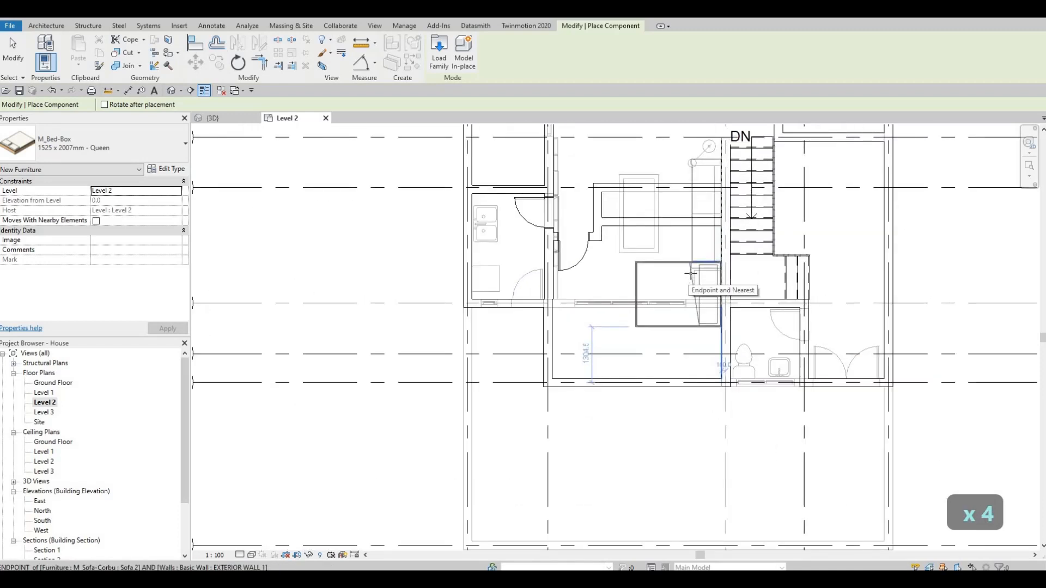
click(665, 287)
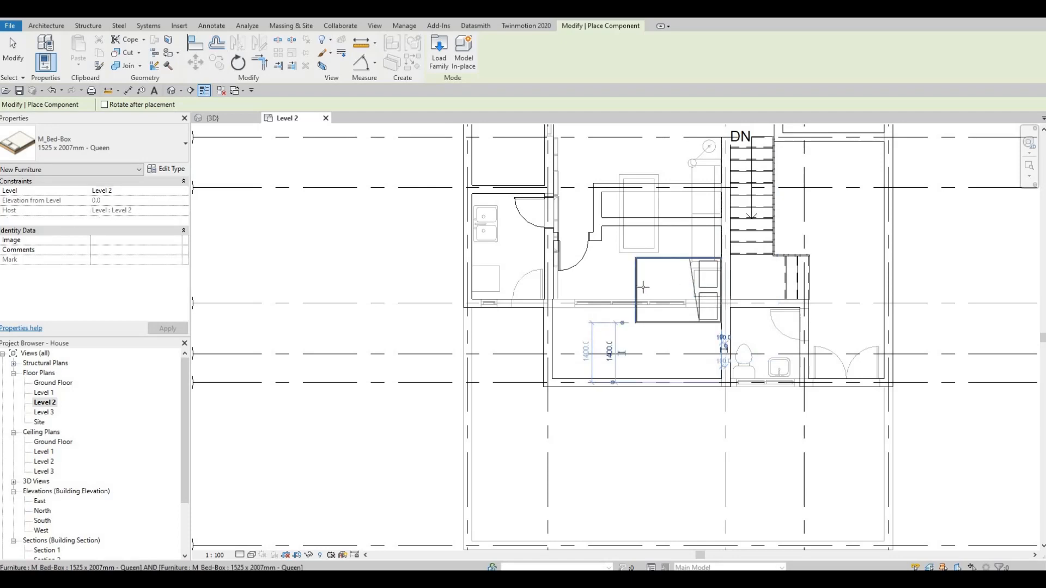
key(Escape)
key(Escape)
scroll(663, 332, down, 1)
scroll(663, 332, down, 2)
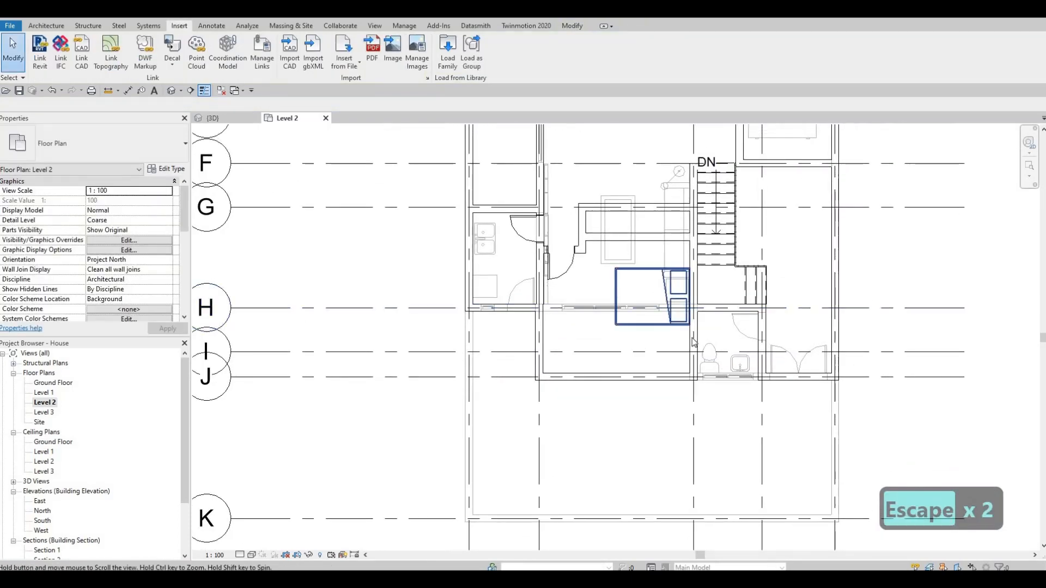
key(Escape)
middle_drag(664, 304, 669, 321)
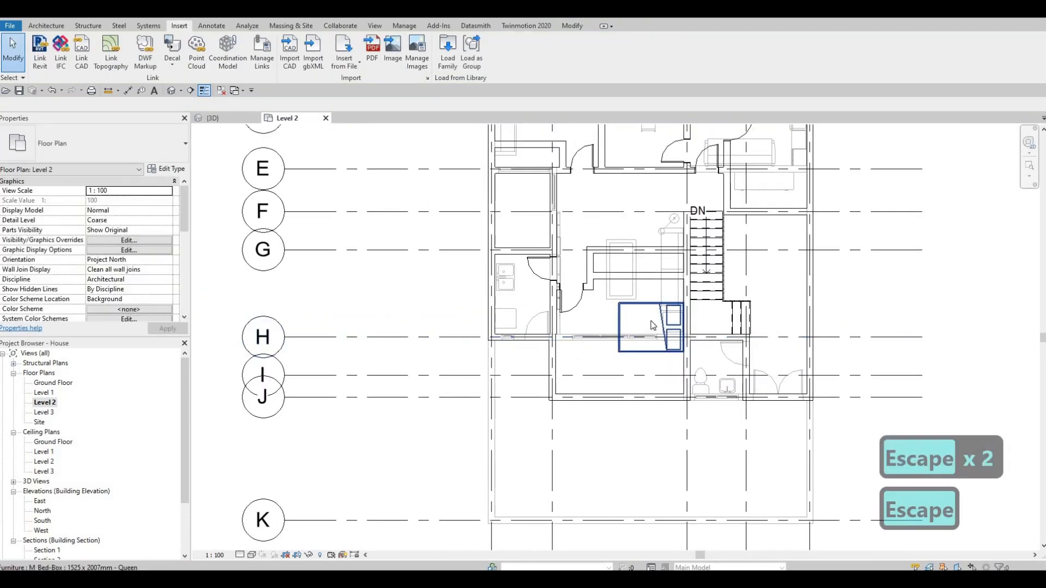
Create similar 0610 x 0610 x 0762mm M_Table-Night Stand copies on both sides of the bed at grid H.
scroll(653, 325, up, 5)
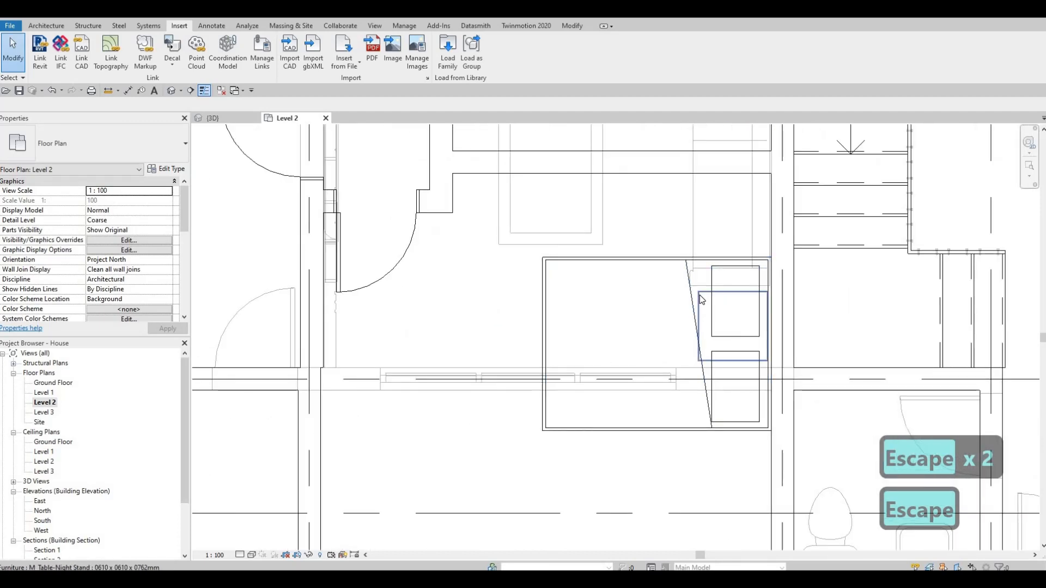
click(700, 299)
key(c)
key(s)
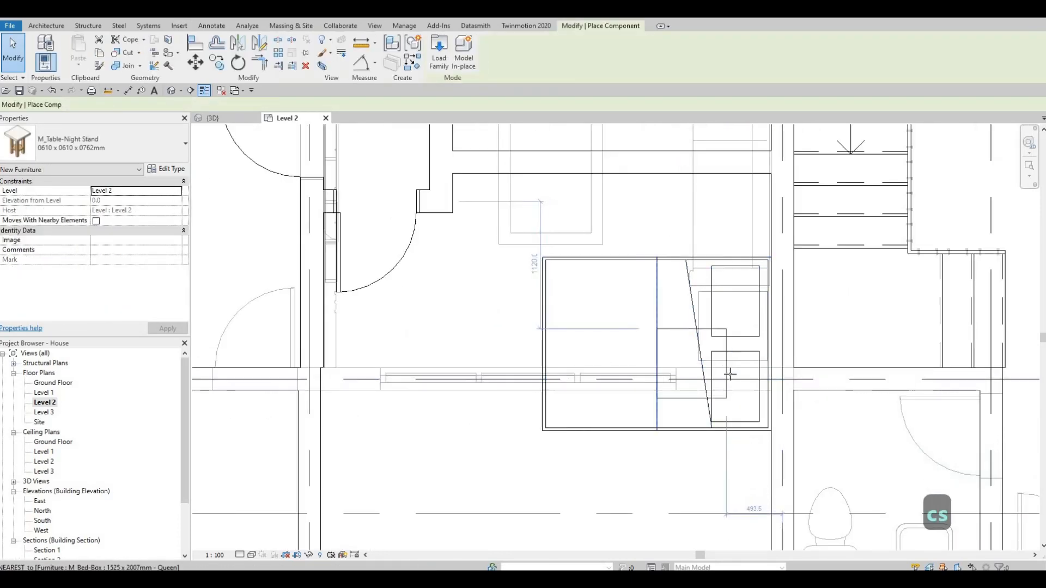
ctrl+scroll(728, 374, down, 3)
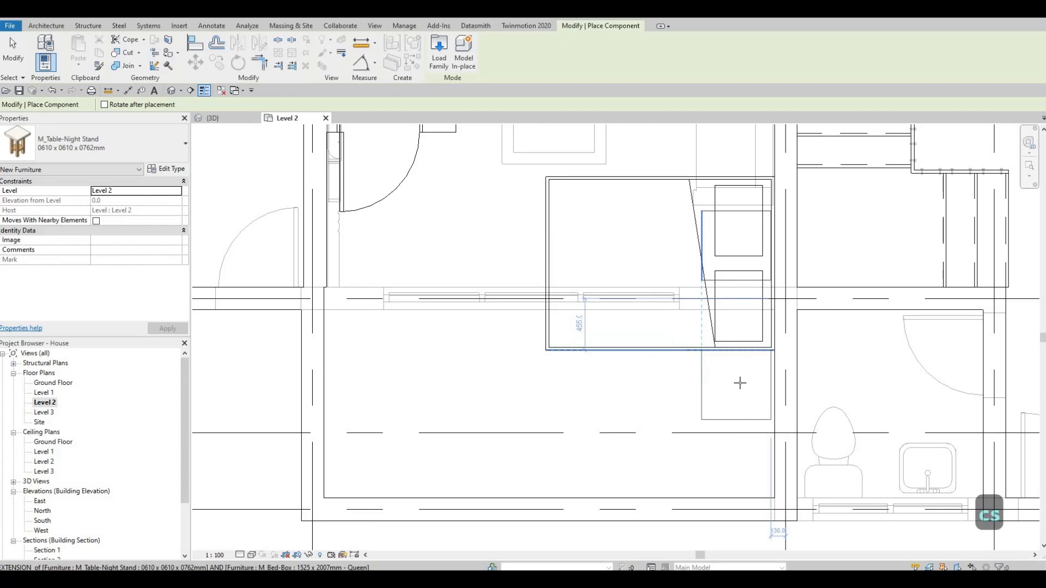
ctrl+scroll(726, 245, up, 4)
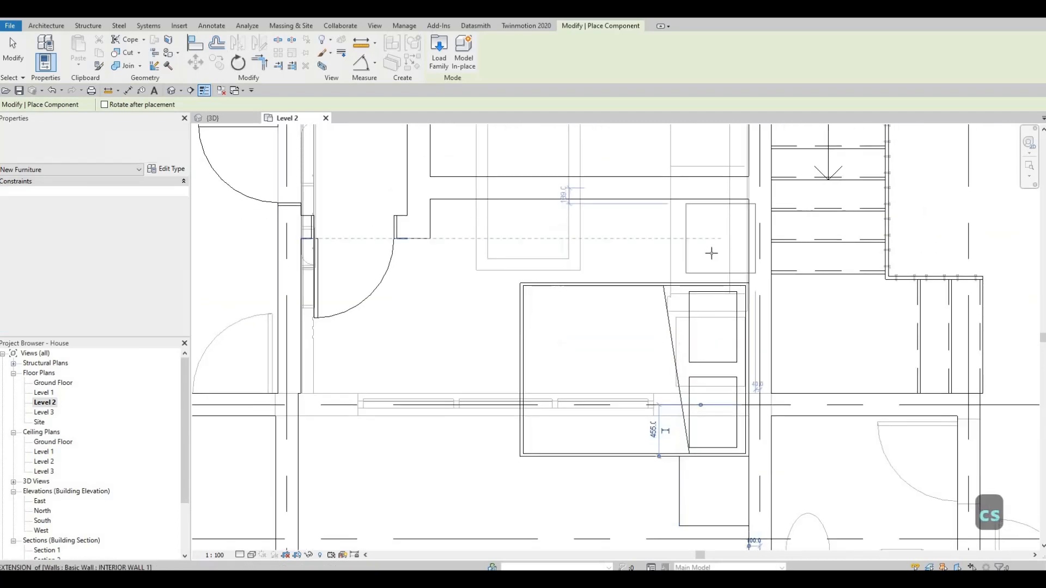
scroll(684, 266, down, 5)
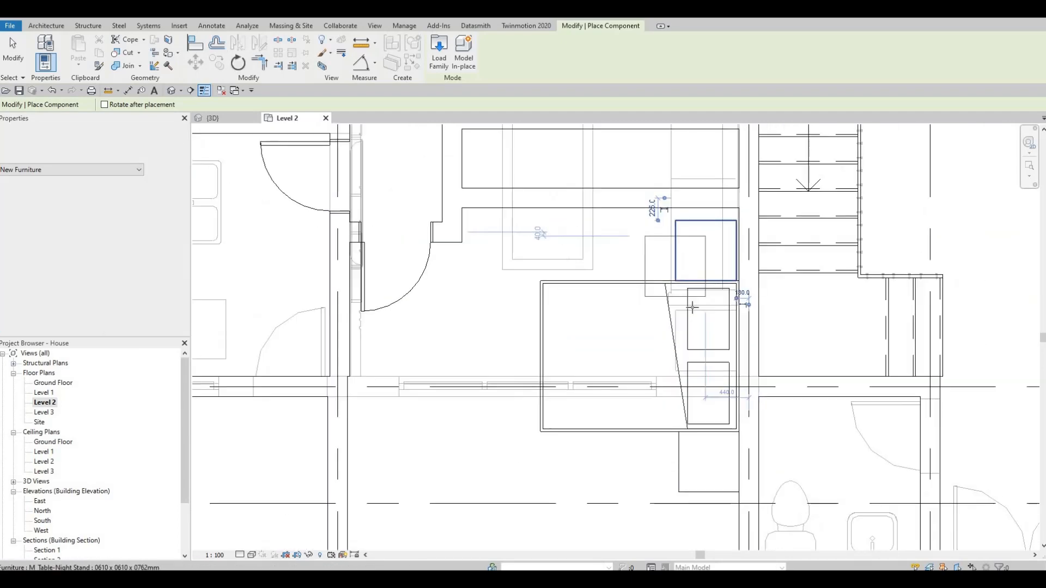
Place a night stand on each side of the west bedroom's bed between grids C and D, against the exterior wall.
middle_drag(642, 399, 721, 403)
scroll(721, 403, down, 1)
middle_drag(695, 336, 685, 431)
middle_drag(742, 393, 751, 449)
scroll(578, 291, up, 5)
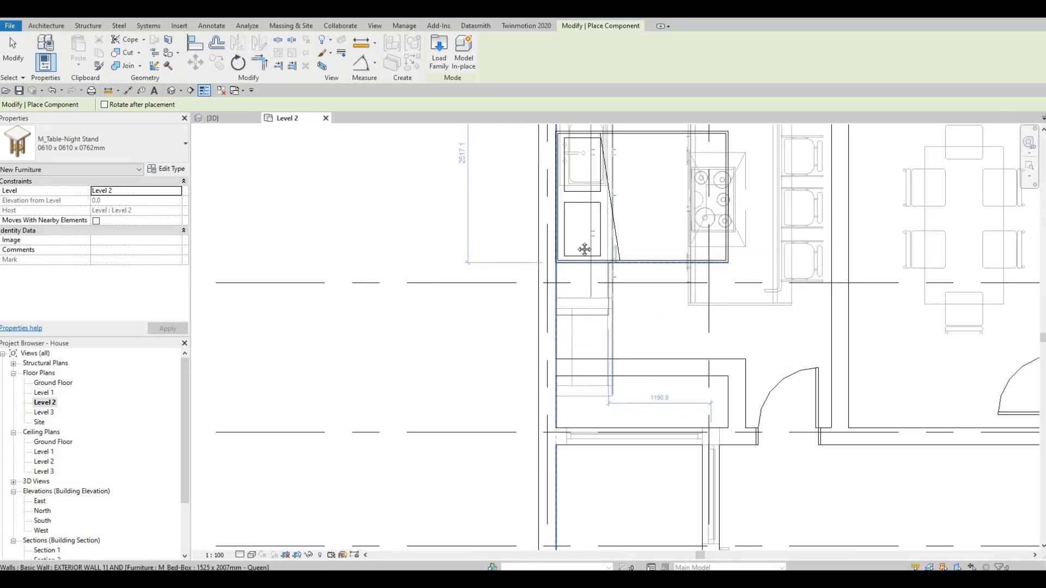
click(584, 288)
middle_drag(578, 188, 585, 339)
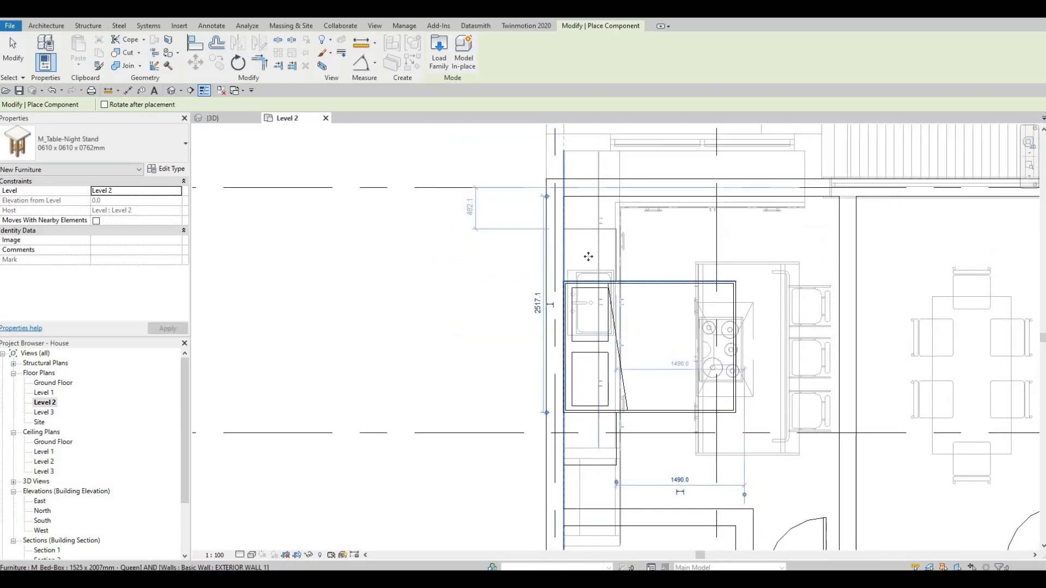
click(570, 270)
Place a night stand on each side of the east bedroom's bed between grids C and D, against the exterior wall.
scroll(570, 267, down, 5)
middle_drag(811, 309, 724, 371)
scroll(761, 285, up, 3)
scroll(719, 321, up, 3)
click(720, 374)
scroll(723, 371, down, 3)
middle_drag(723, 256, 722, 276)
scroll(722, 276, up, 3)
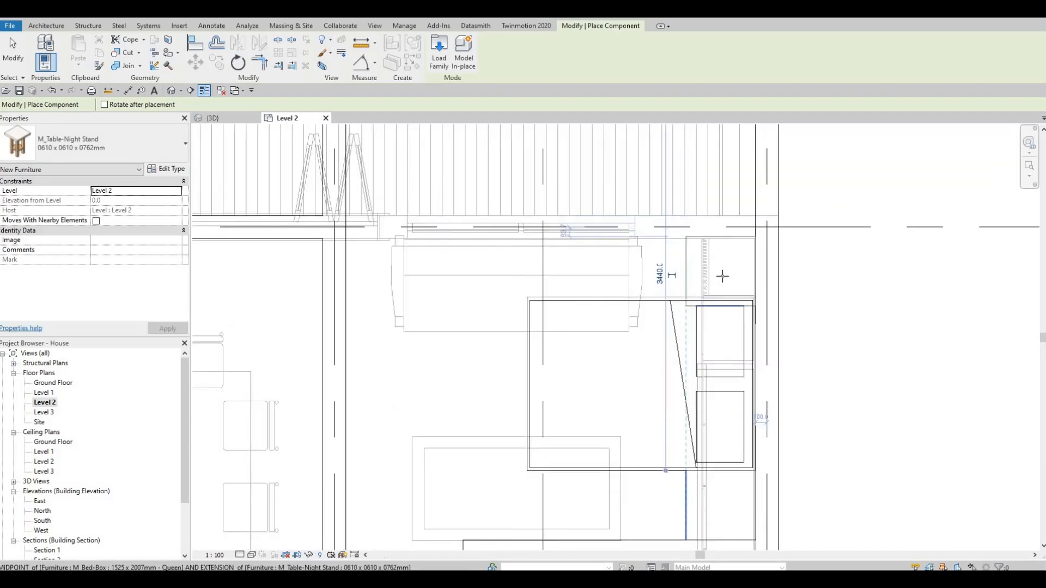
click(723, 276)
key(Escape)
key(Escape)
middle_drag(476, 287, 462, 220)
key(Escape)
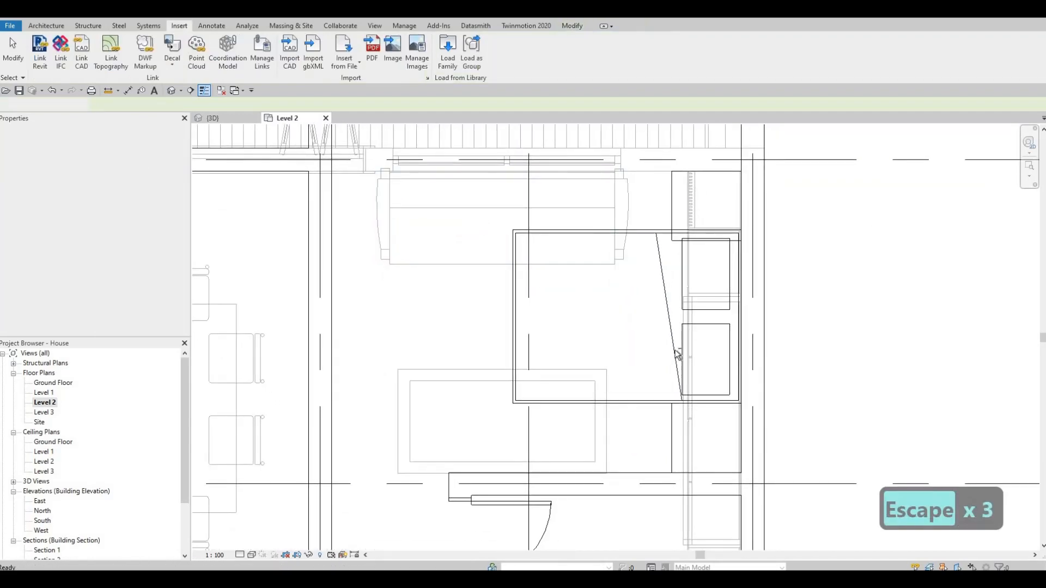
Move the east bedroom's bed and its south night stand so the bed's upper edge meets the north night stand's lower corner.
drag(800, 493, 466, 215)
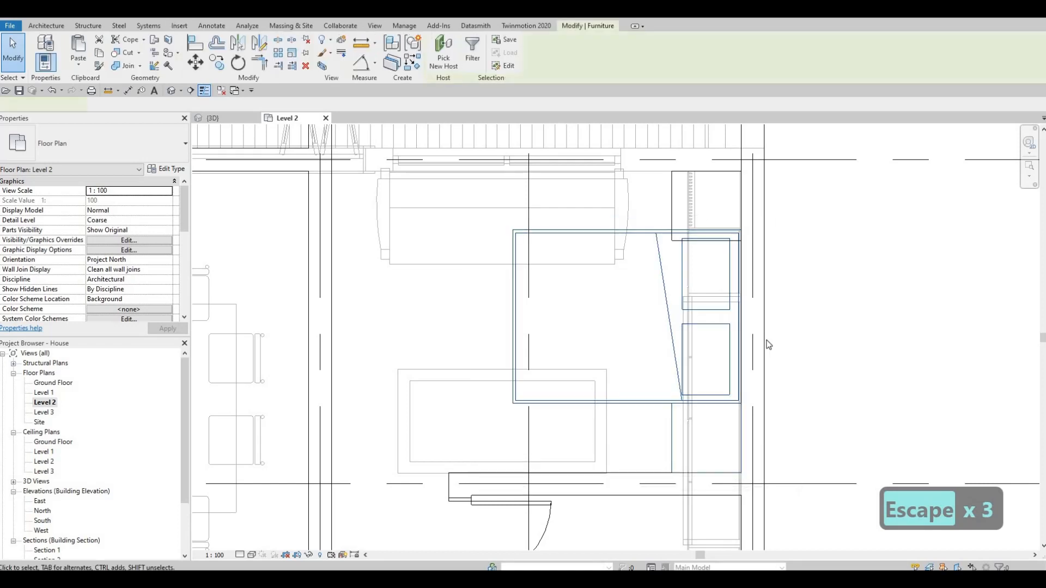
key(m)
scroll(744, 236, up, 5)
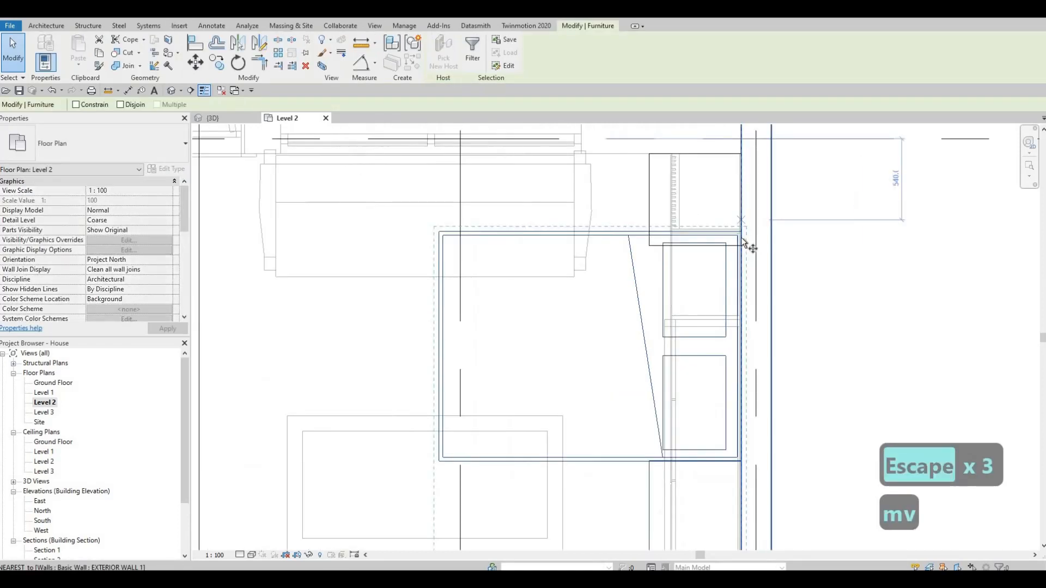
click(740, 240)
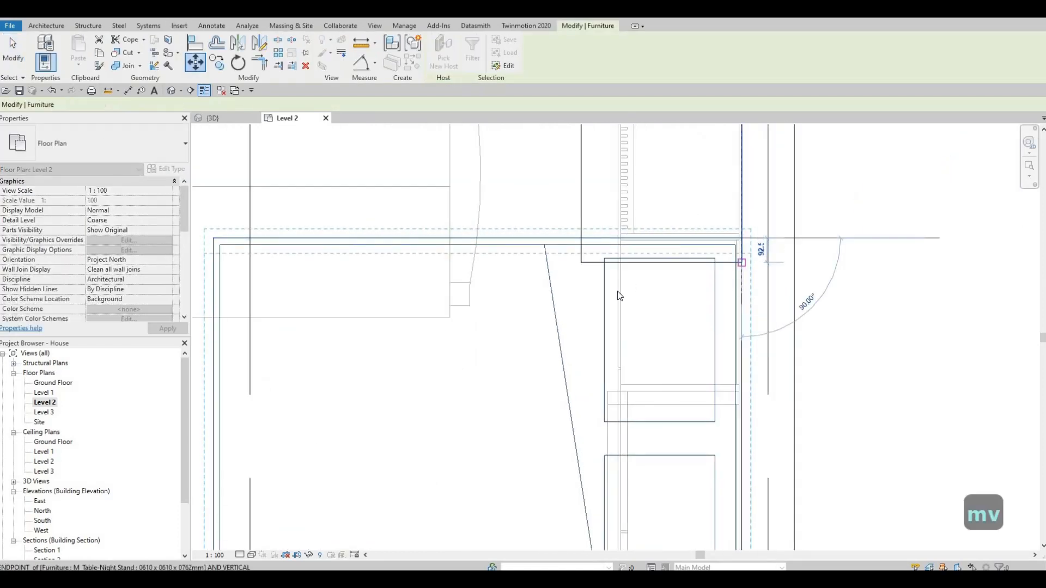
key(Escape)
scroll(621, 297, down, 5)
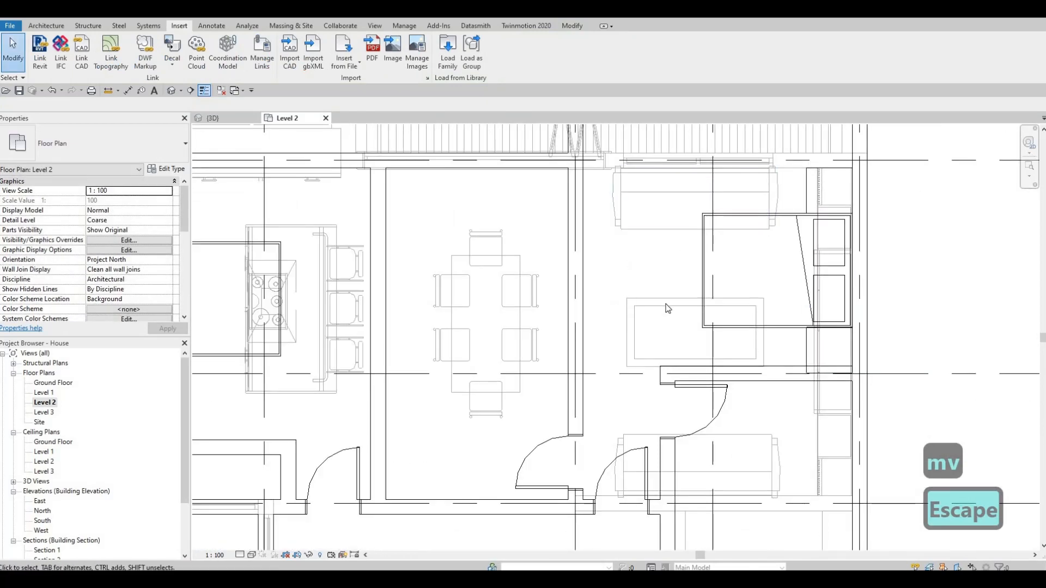
Nudge the INTERIOR WALL 1 partition along grid D and the adjacent 700 x 2000mm door south until the wall clears the night stand.
scroll(668, 308, down, 5)
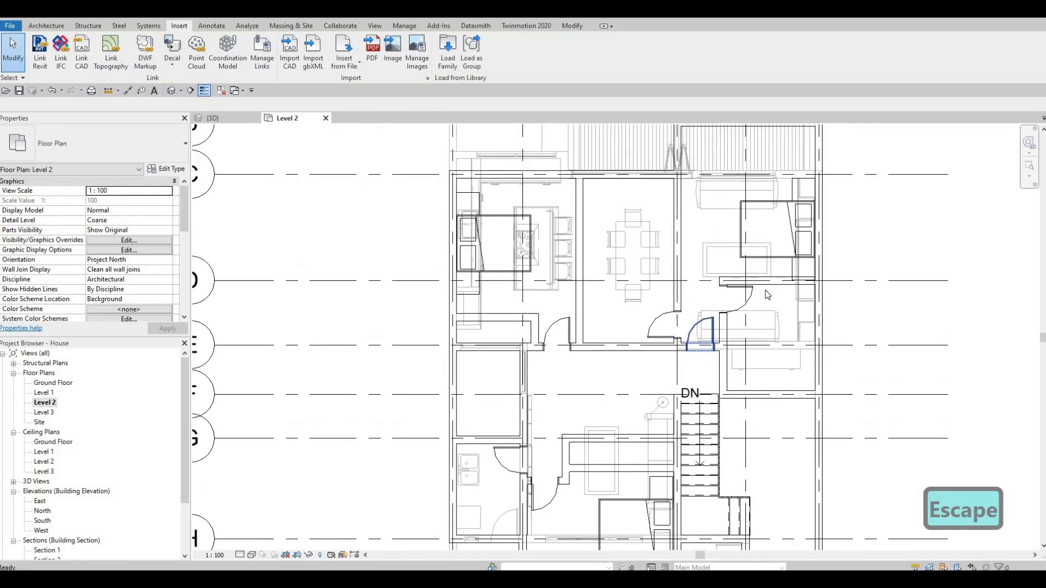
scroll(791, 277, up, 3)
middle_drag(780, 264, 771, 333)
key(Escape)
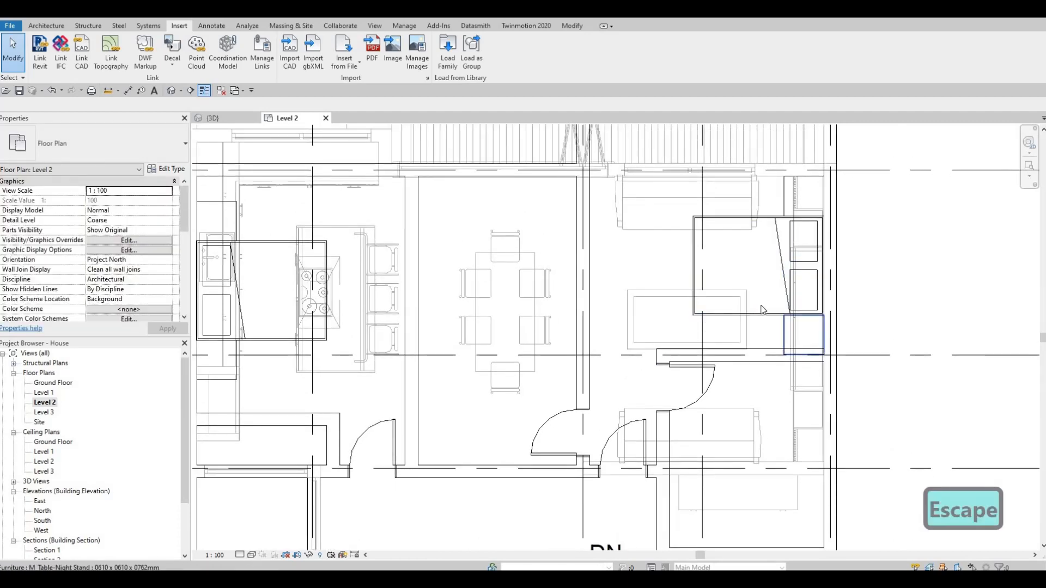
scroll(763, 309, down, 3)
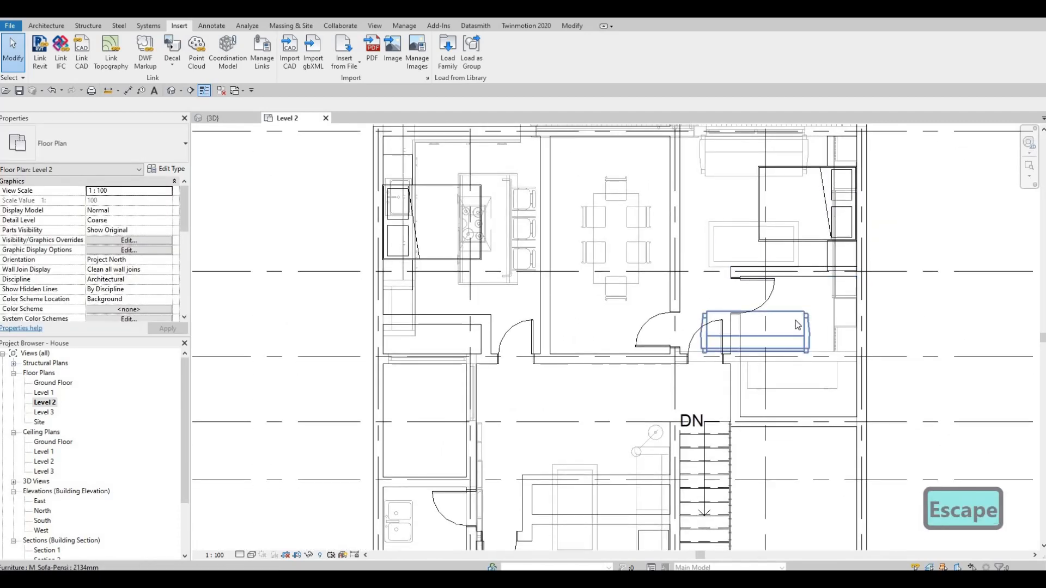
middle_drag(802, 267, 803, 261)
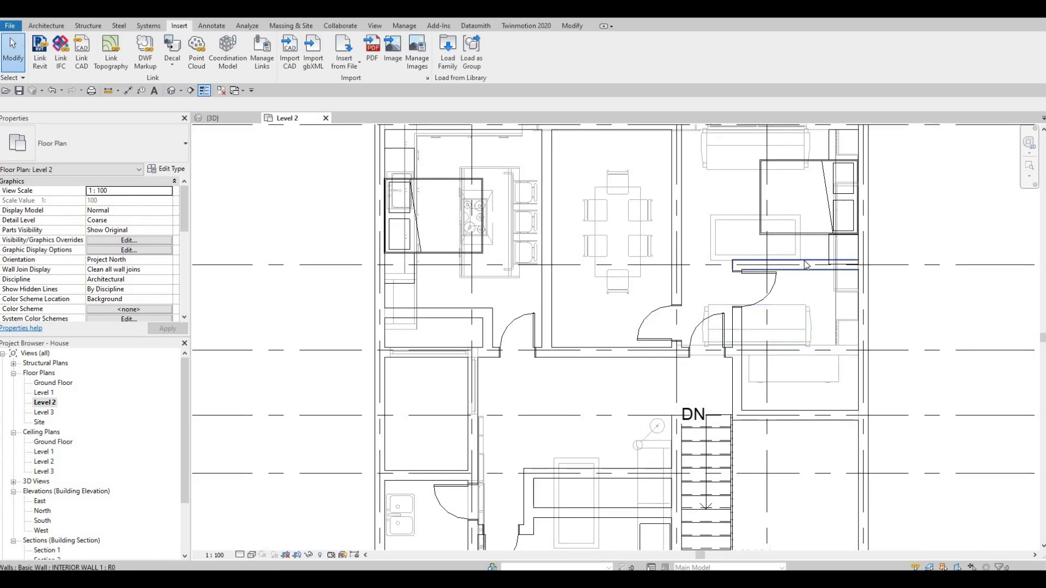
click(806, 266)
key(Escape)
ctrl+click(771, 287)
scroll(823, 274, up, 2)
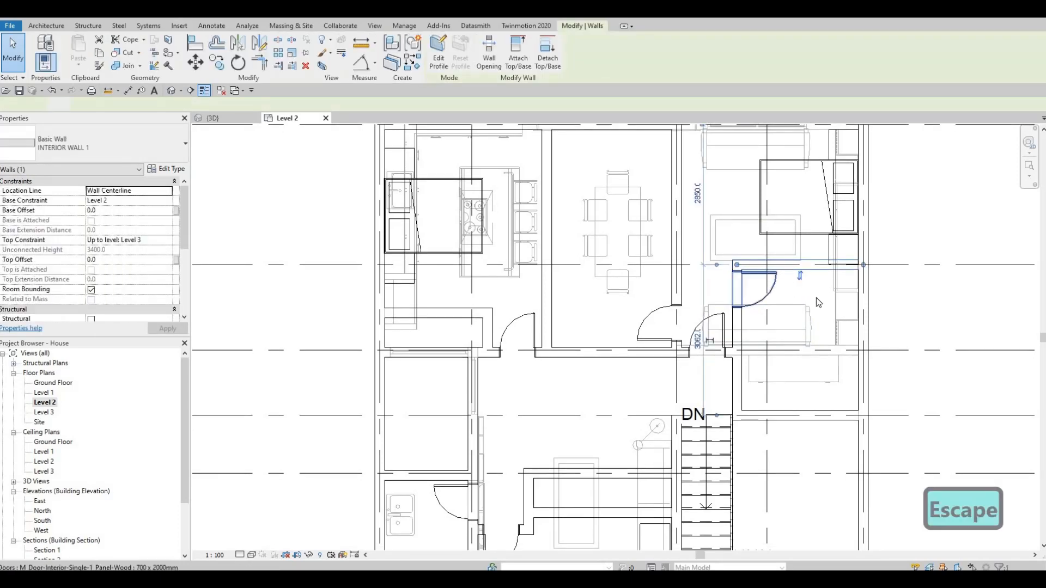
key(Down)
key(Down)
key(Down)
key(Down)
key(Down)
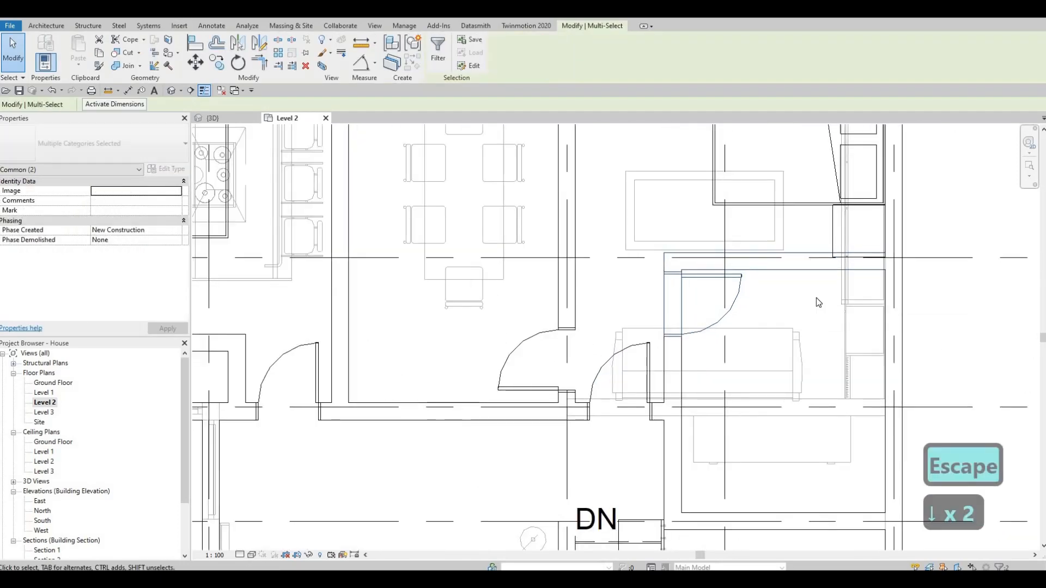
key(Down)
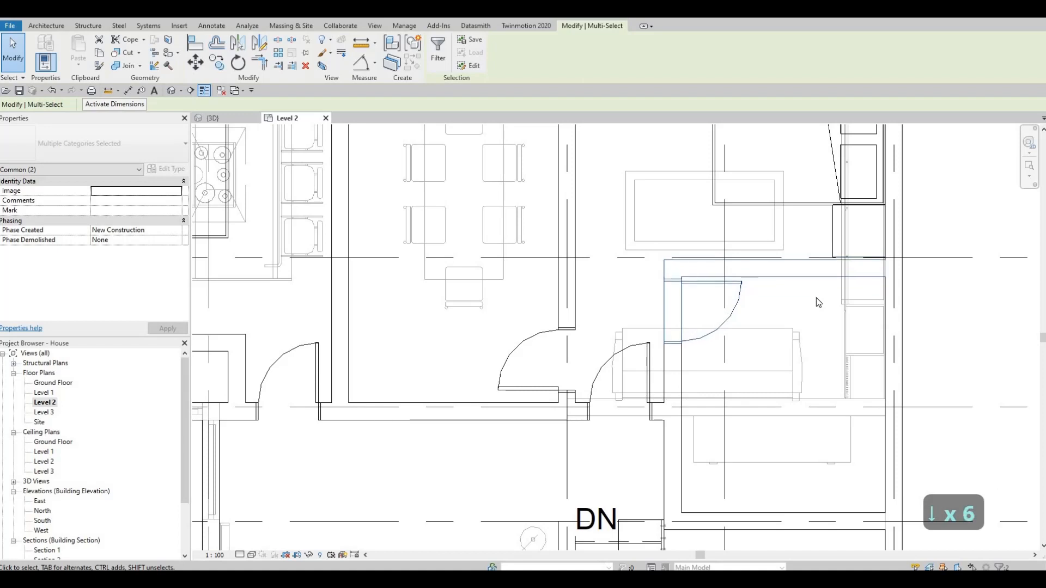
Nudge the night stand below the bed in the bedroom near grid D slightly down toward the interior wall.
key(Escape)
key(Escape)
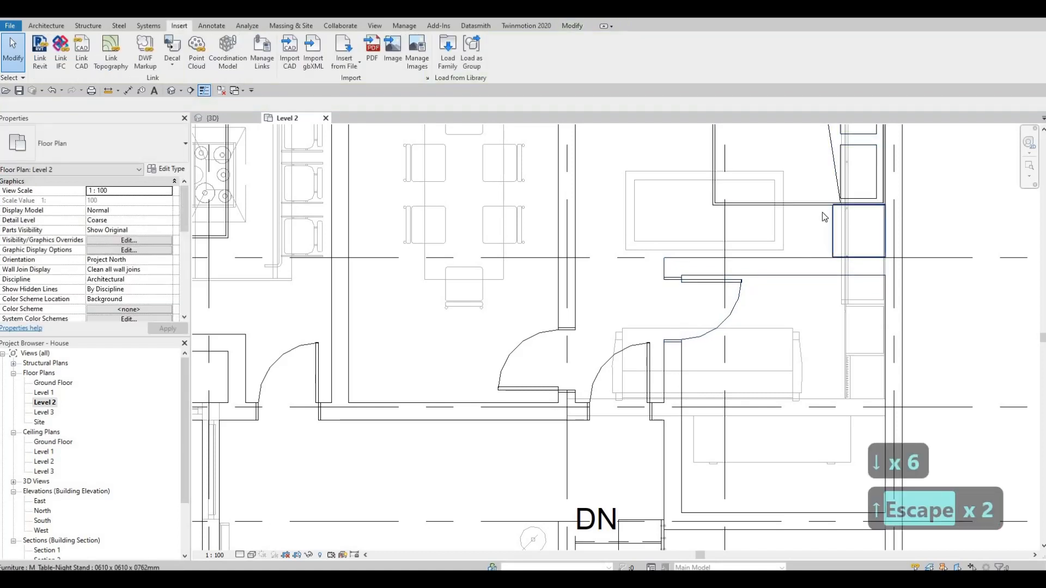
scroll(820, 210, up, 3)
click(818, 211)
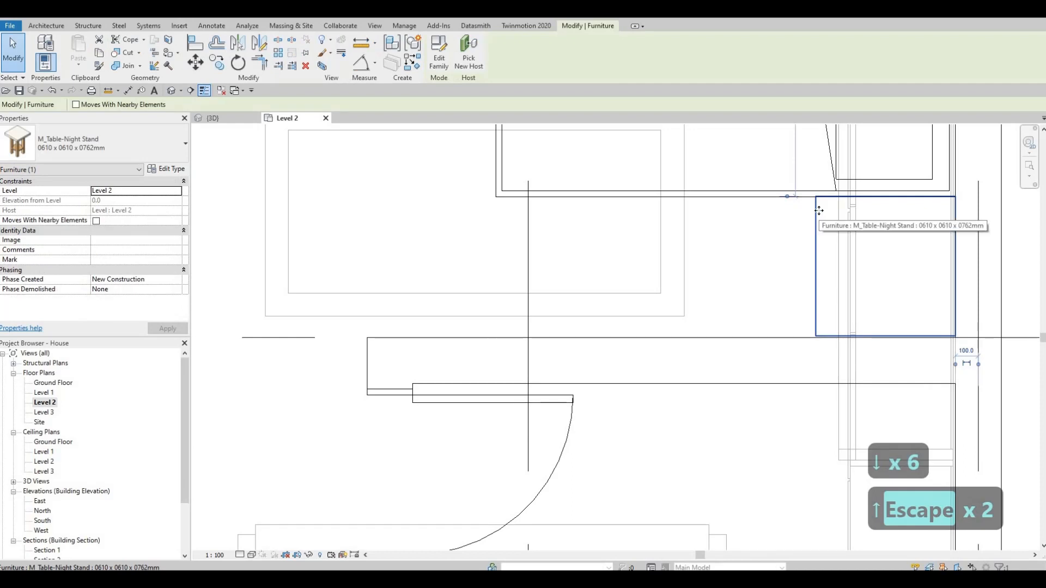
key(Down)
key(Escape)
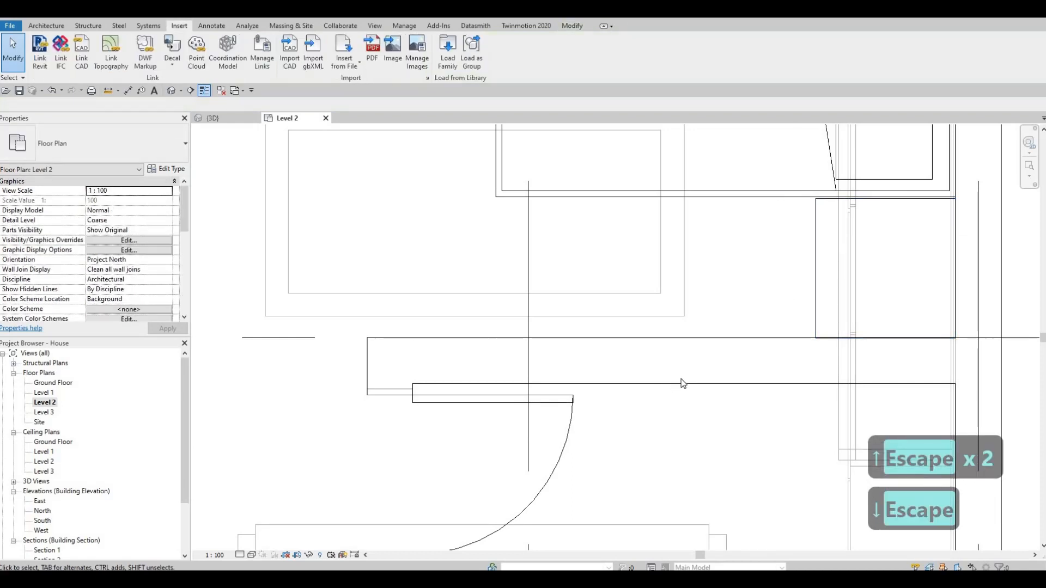
Nudge the interior wall below the night stand together with its single door slightly down.
click(671, 384)
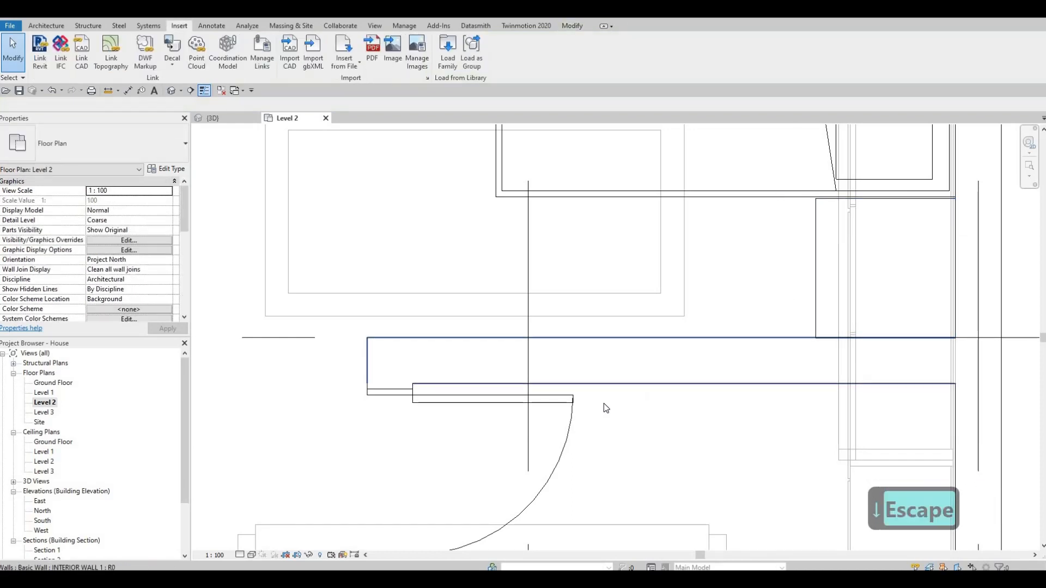
ctrl+click(577, 416)
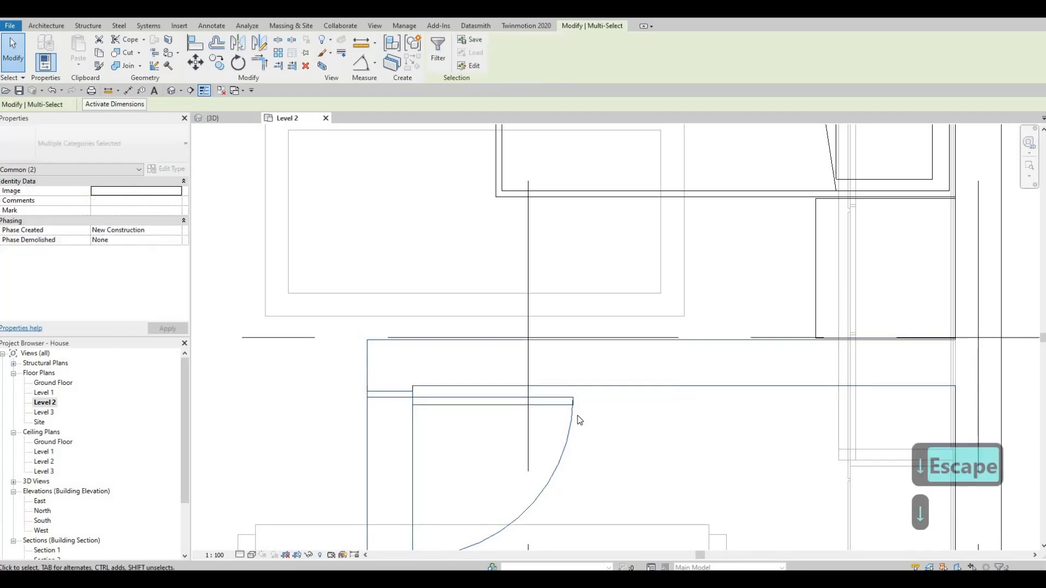
key(Down)
key(Escape)
Create a similar M_Toilet-Domestic-2D from the Level 1 toilet and place it on the stair-side wall of the bathroom between grids E and F.
scroll(676, 314, down, 4)
middle_drag(653, 345, 759, 240)
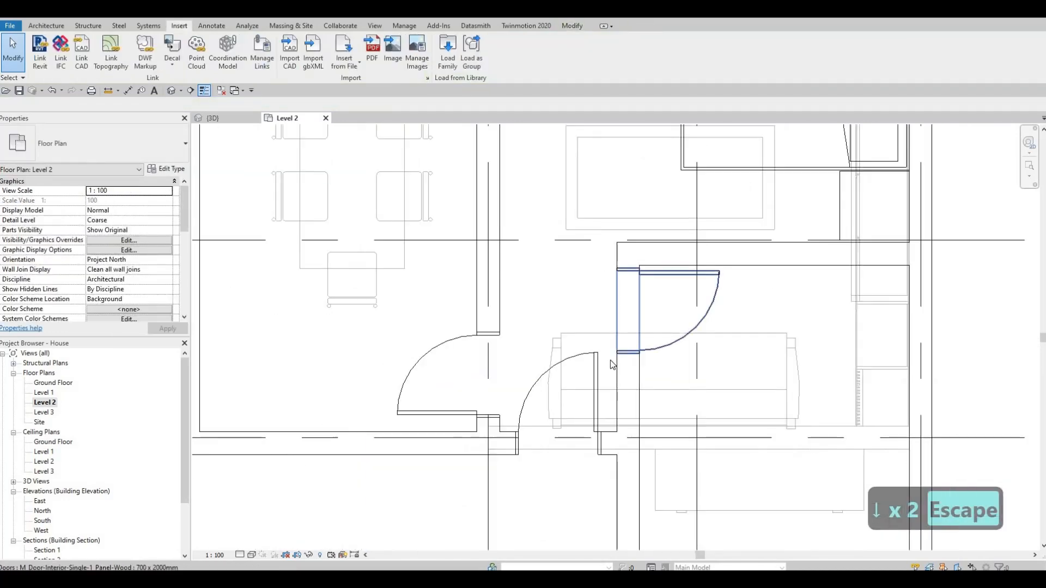
scroll(610, 360, down, 1)
middle_drag(655, 444, 730, 378)
key(Escape)
scroll(631, 449, down, 1)
scroll(730, 378, down, 1)
middle_drag(732, 415, 737, 288)
scroll(753, 352, down, 1)
scroll(780, 339, down, 1)
key(Escape)
scroll(754, 359, down, 1)
middle_drag(766, 397, 763, 341)
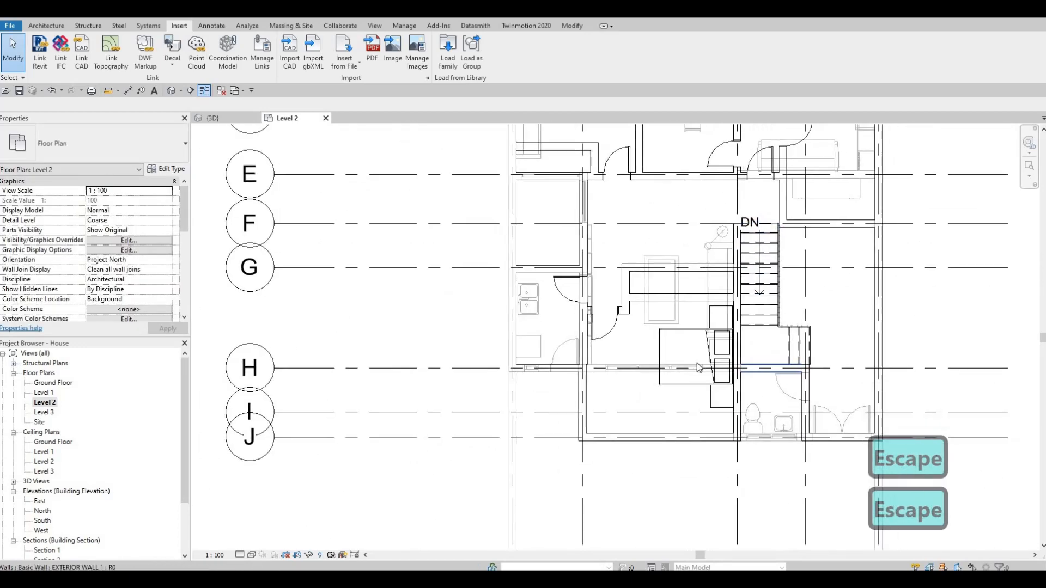
middle_drag(692, 325, 699, 371)
middle_drag(768, 432, 774, 465)
key(Escape)
click(773, 463)
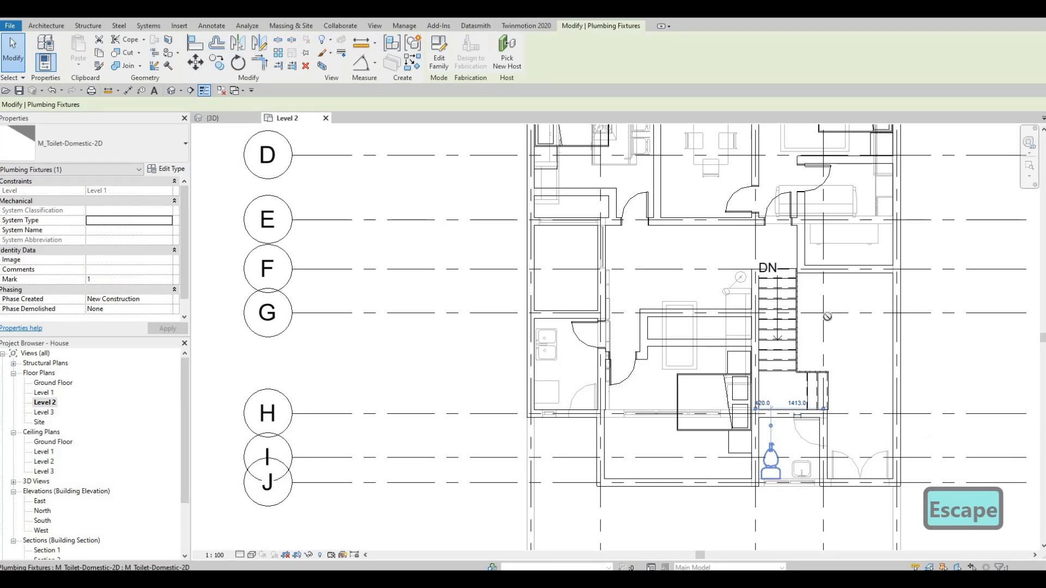
key(c)
key(s)
middle_drag(826, 317, 785, 365)
scroll(746, 287, up, 2)
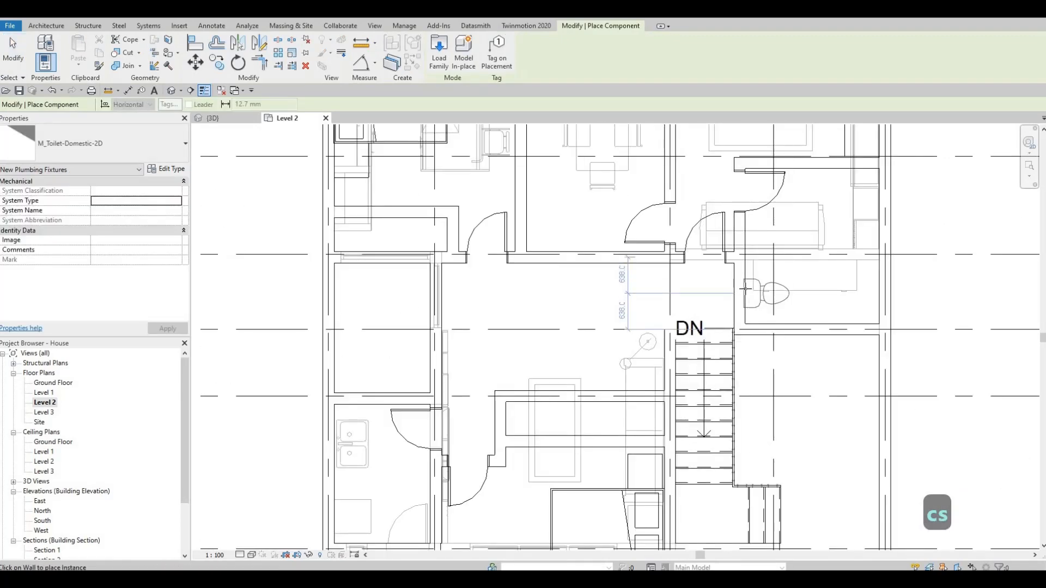
Place a second M_Toilet-Domestic-2D on the exterior wall of the bathroom between grids G and H, and end placement.
scroll(742, 277, down, 2)
middle_drag(508, 414, 620, 362)
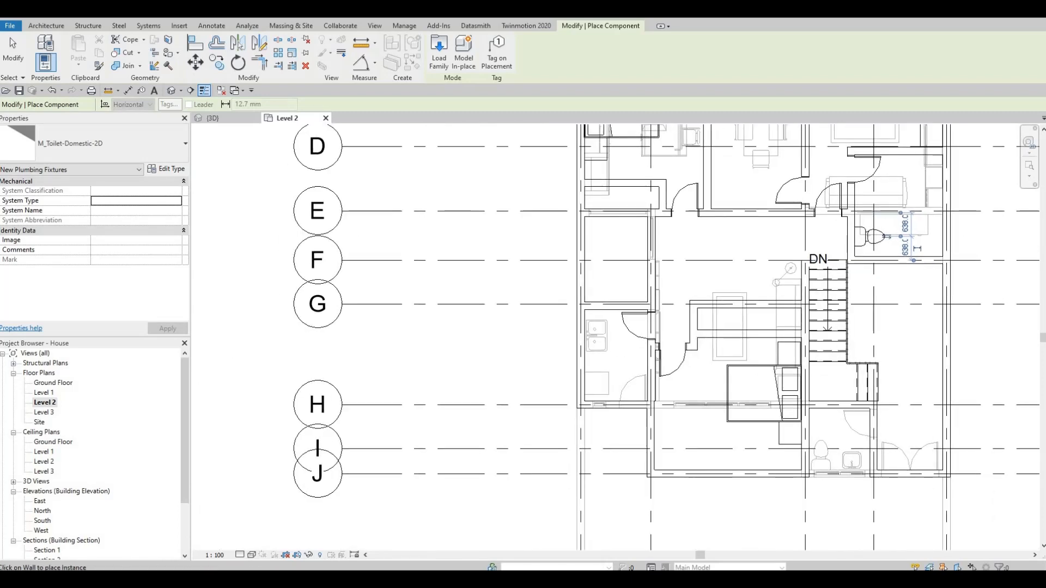
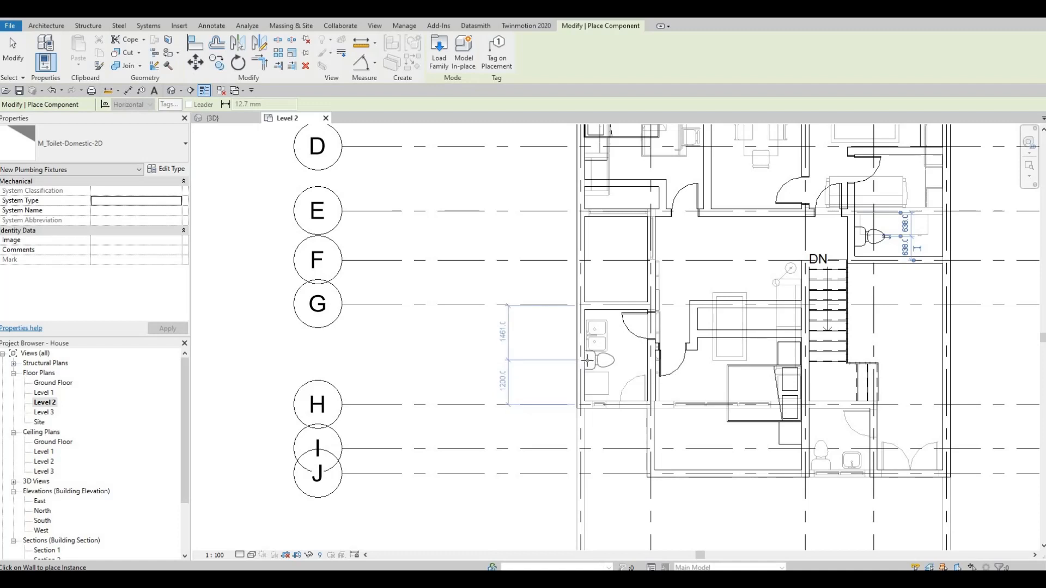
key(Escape)
key(Escape)
key(Escape)
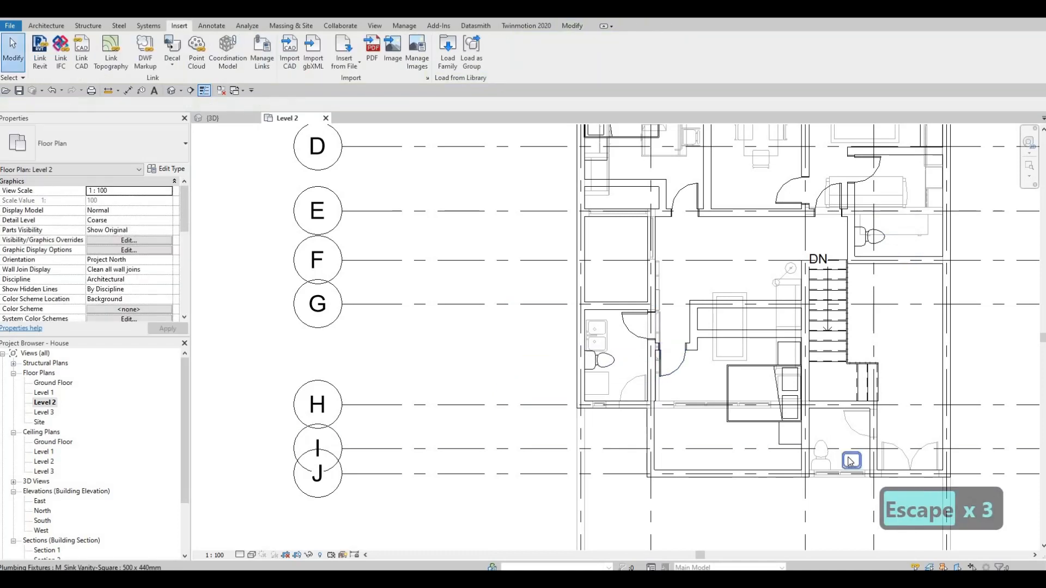
Create similar from the Level 1 M_Sink Vanity-Square and place two rotated sinks in a column above the toilet in the bathroom beside the stairs.
click(851, 461)
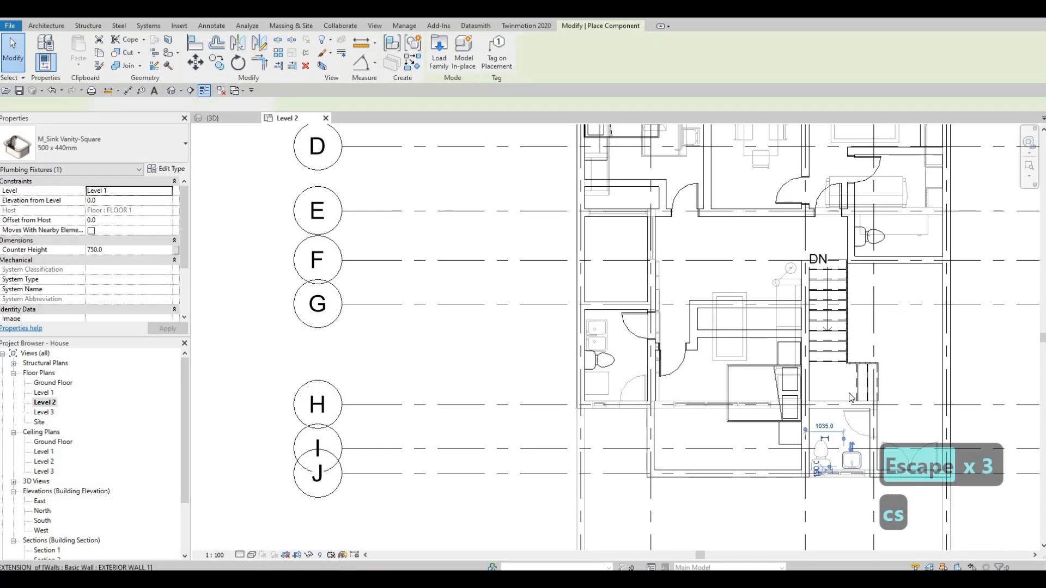
scroll(821, 269, up, 4)
scroll(821, 269, up, 2)
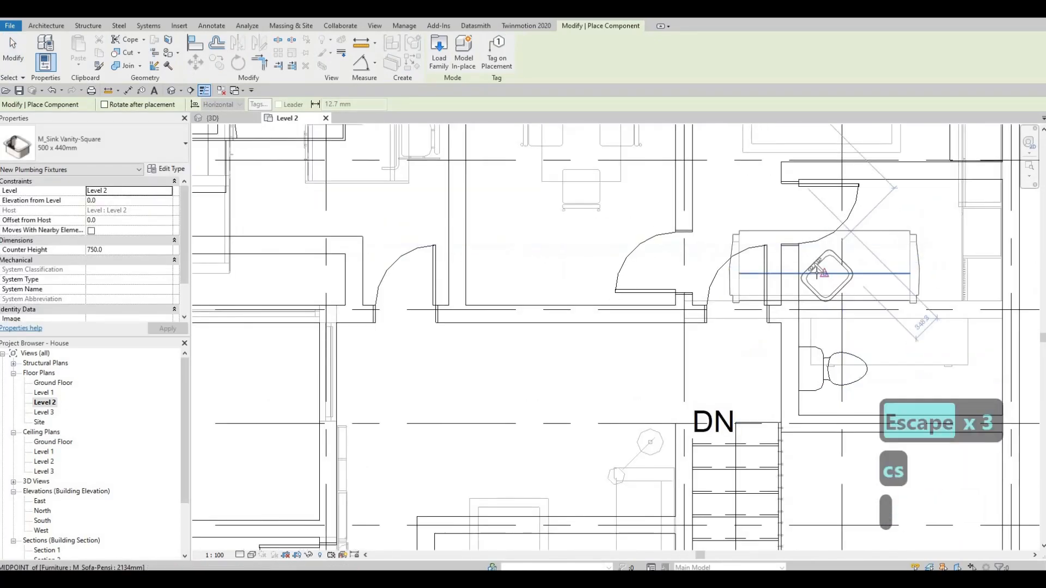
key(c)
key(s)
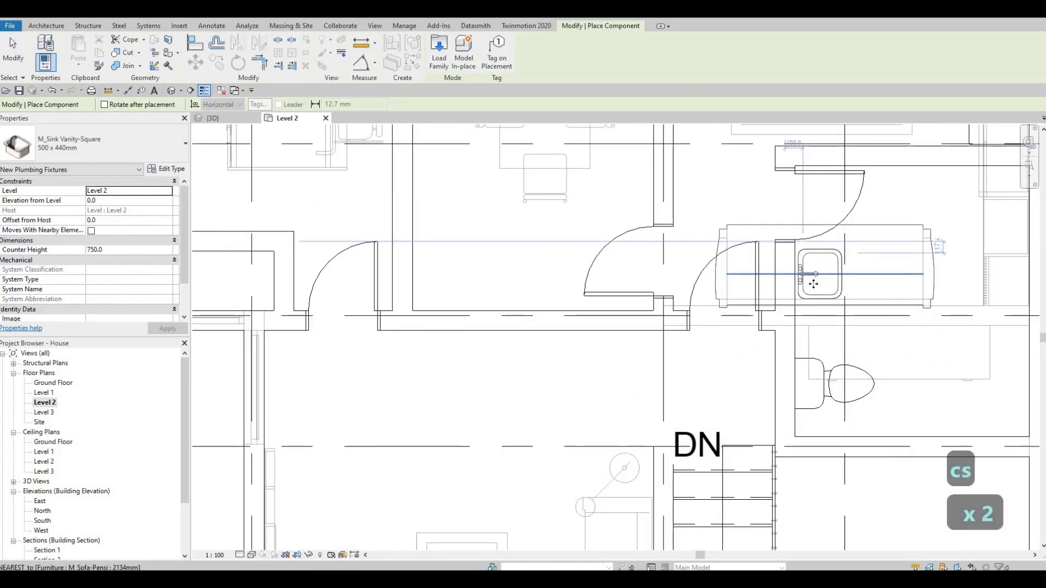
click(815, 284)
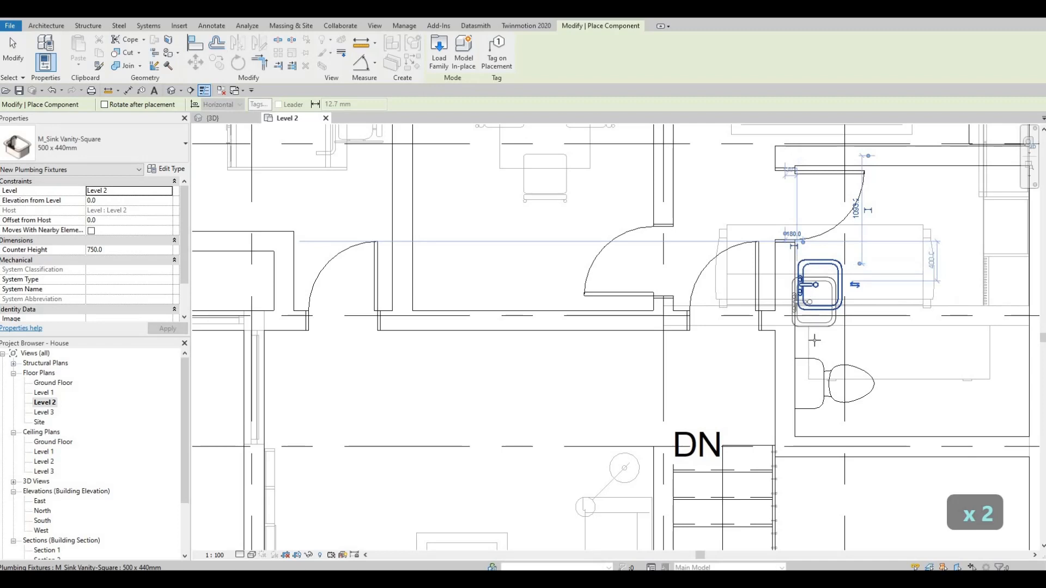
click(812, 391)
key(Escape)
key(Escape)
key(Escape)
Nudge the toilet in the bathroom beside the stairs about 160 mm down, clear of the lower sink.
click(813, 407)
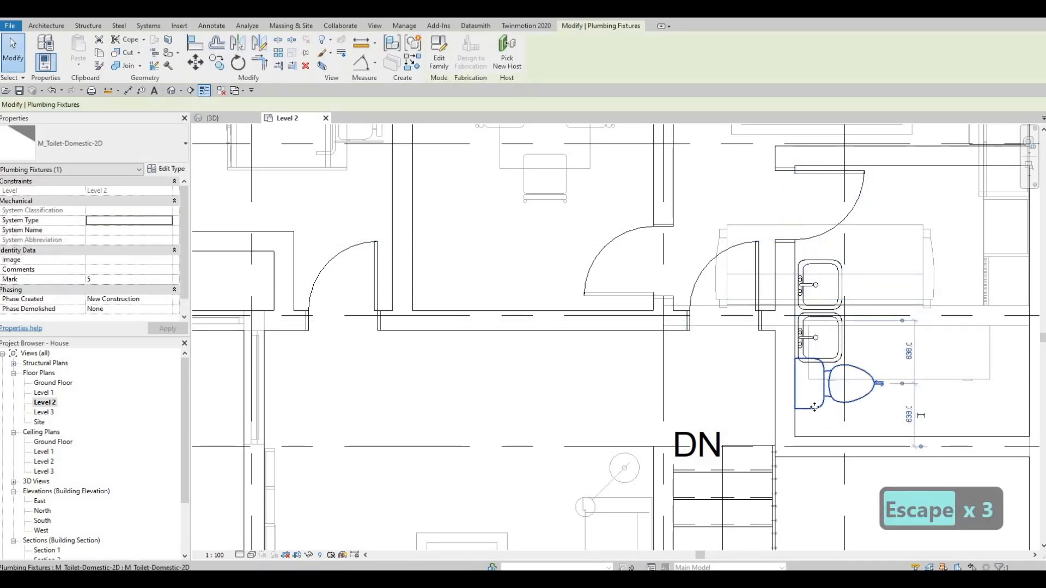
key(Down)
key(Down)
key(Down)
key(Down)
key(Down)
key(Down)
key(Down)
key(Down)
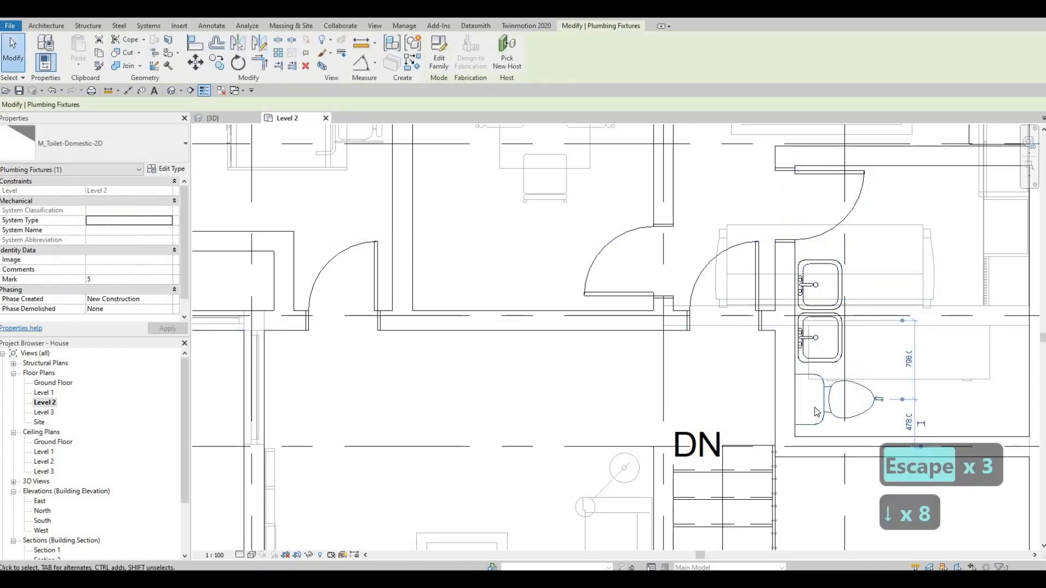
key(Escape)
key(Escape)
scroll(697, 414, down, 3)
scroll(866, 283, up, 2)
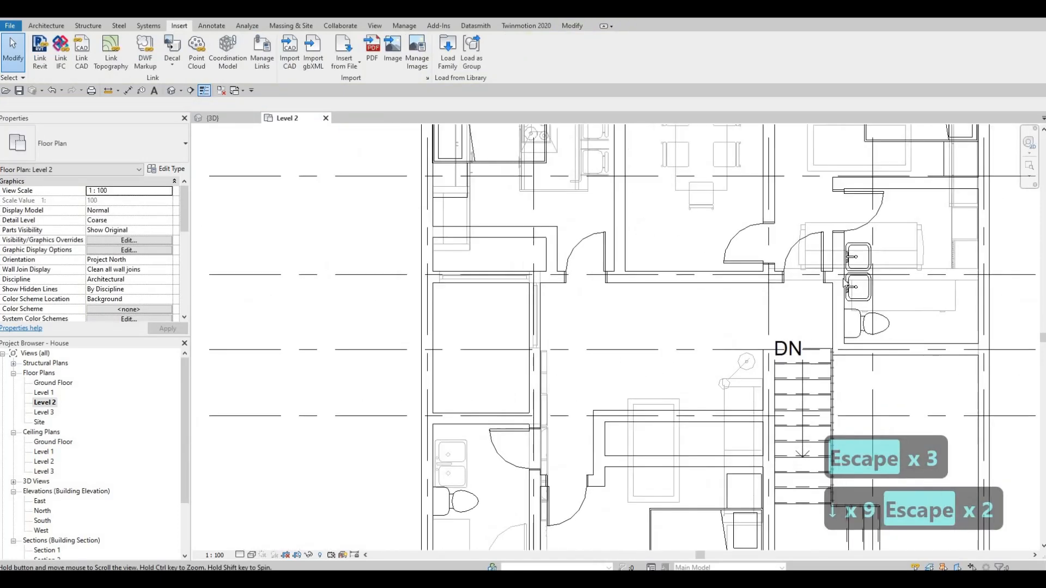
key(Escape)
click(866, 282)
key(c)
key(x)
key(s)
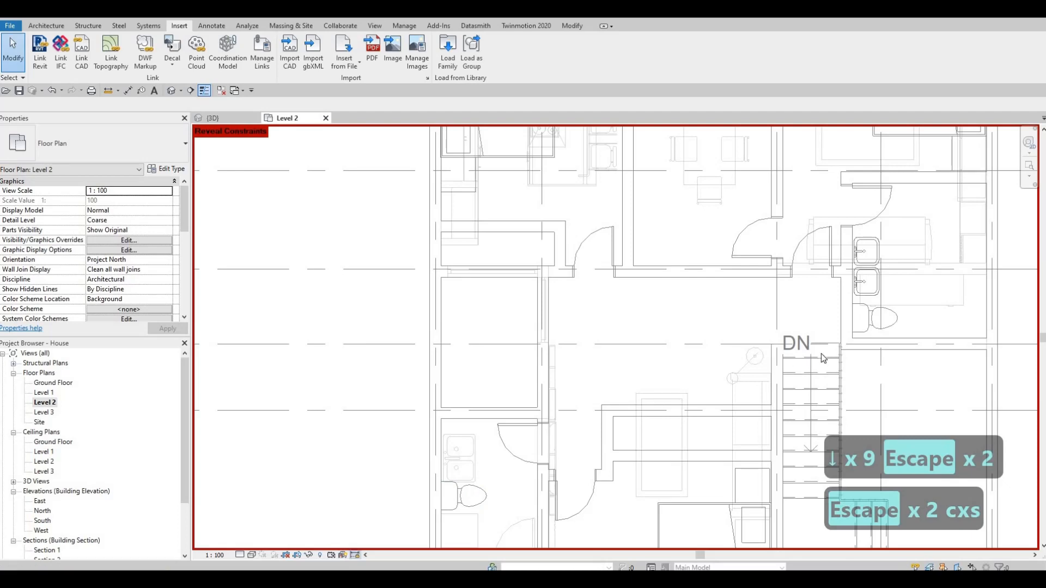
key(Escape)
key(Escape)
Create similar from the vanity sink and place two 500 x 440mm sinks above the toilet in the bathroom between grids G and H.
click(866, 282)
key(c)
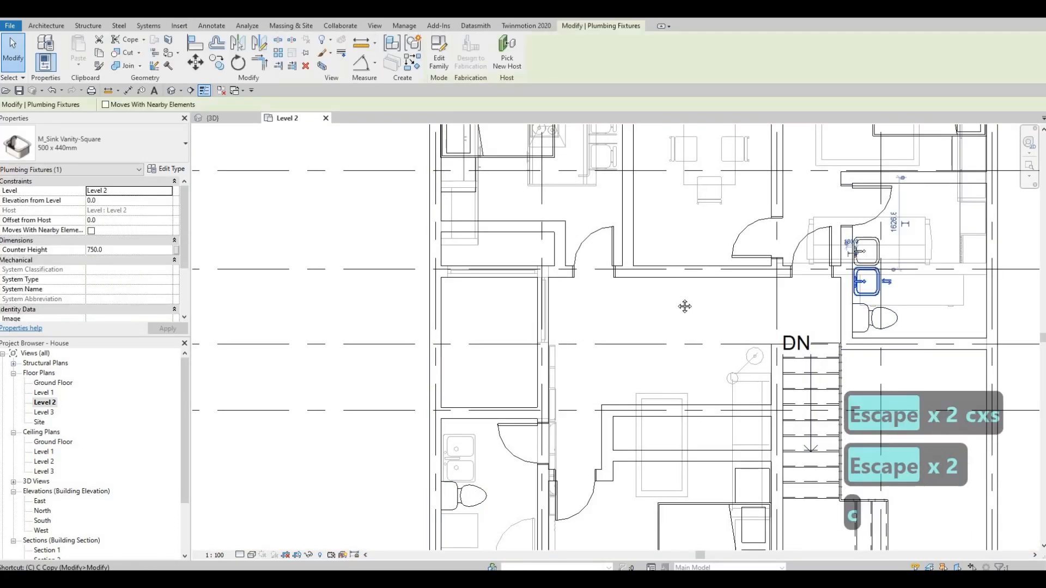
key(s)
scroll(565, 380, up, 3)
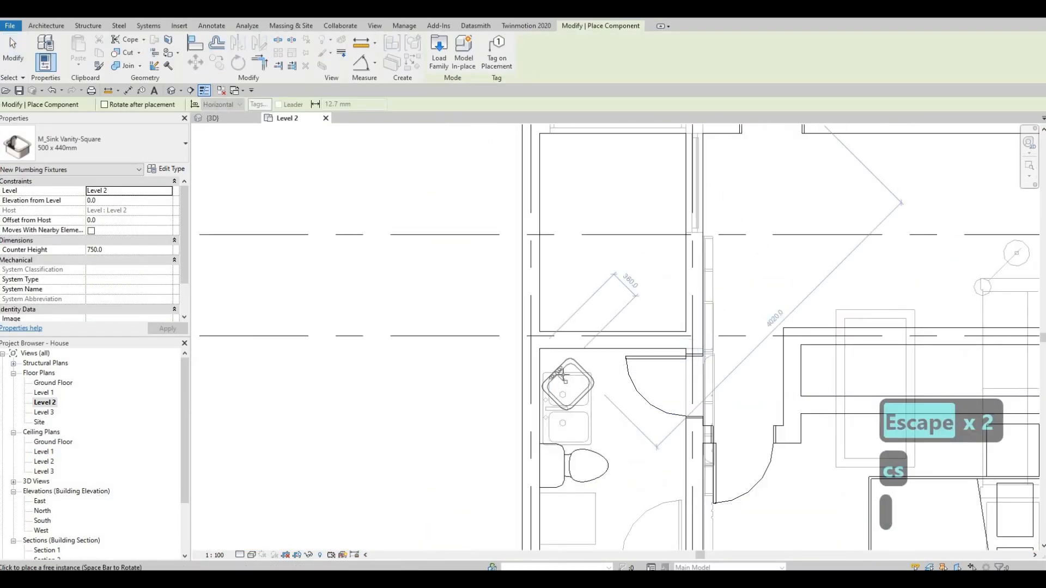
scroll(565, 380, up, 2)
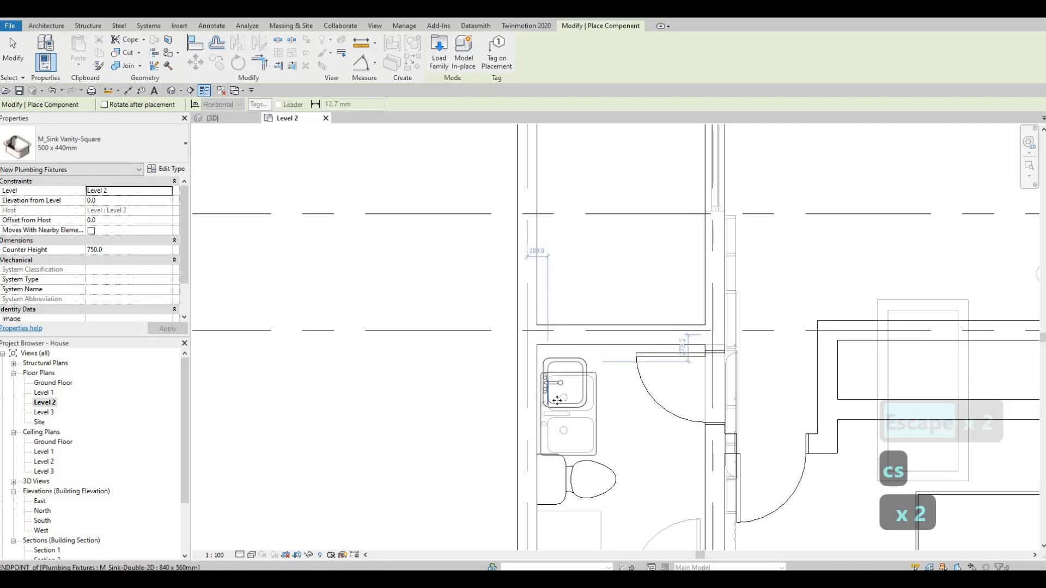
click(559, 396)
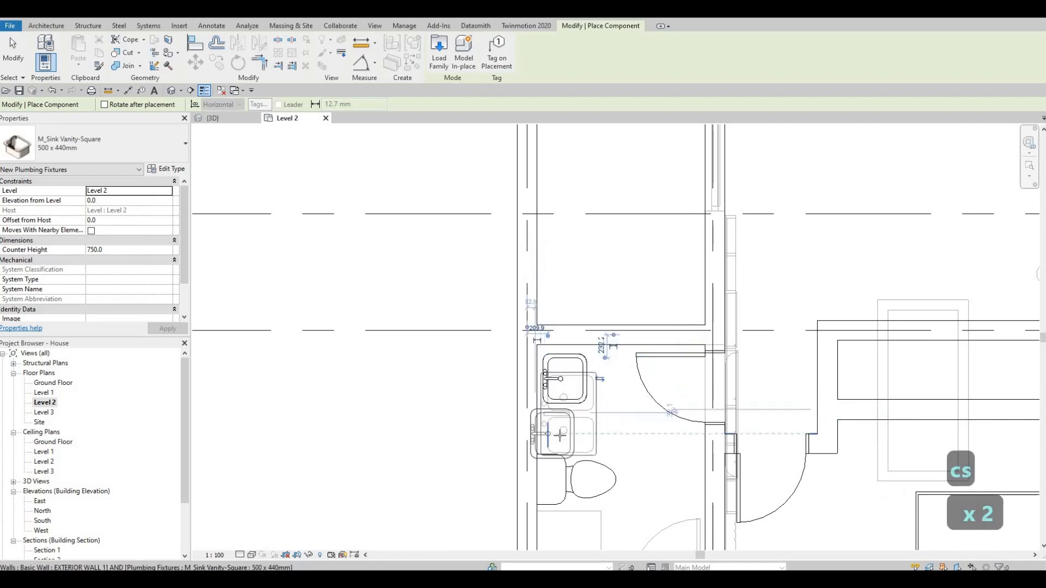
click(552, 469)
key(Escape)
middle_drag(563, 498, 587, 384)
key(Escape)
key(Escape)
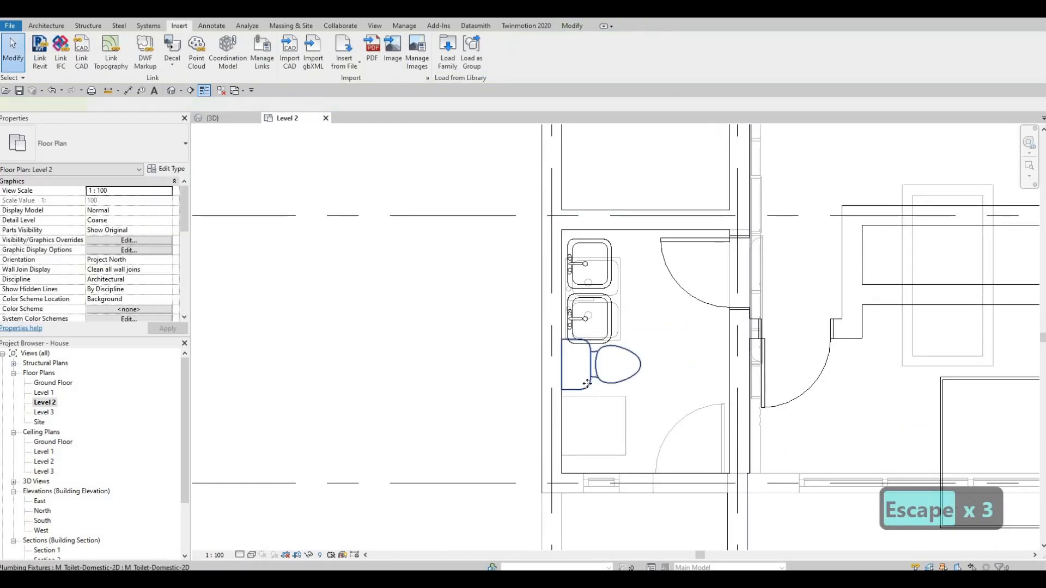
Nudge the toilet in the bathroom between grids G and H about 140 mm down, away from the sinks.
click(587, 383)
key(Down)
key(Down)
key(Down)
key(Down)
key(Down)
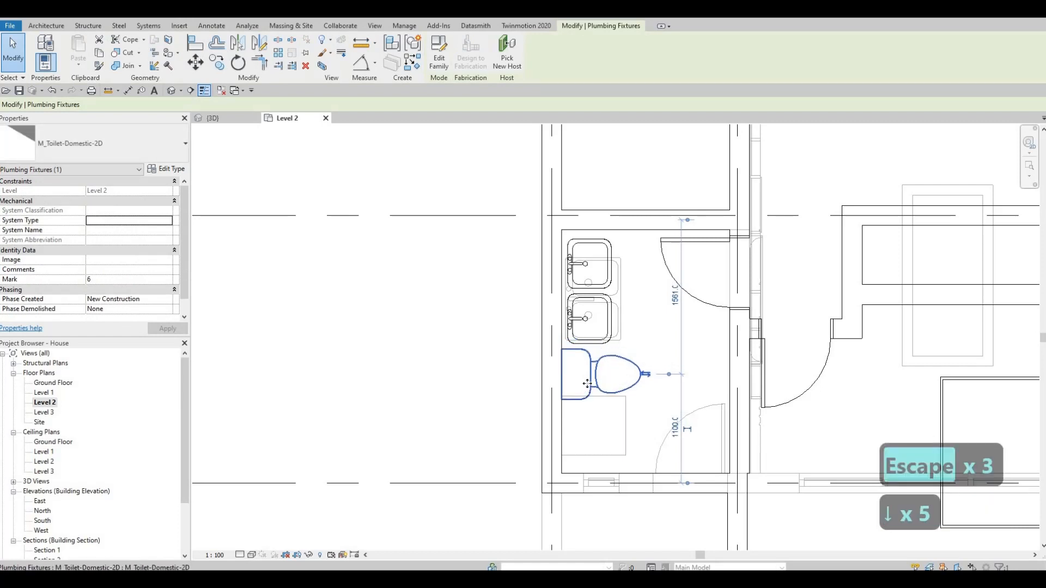
key(Down)
key(Down)
key(Down)
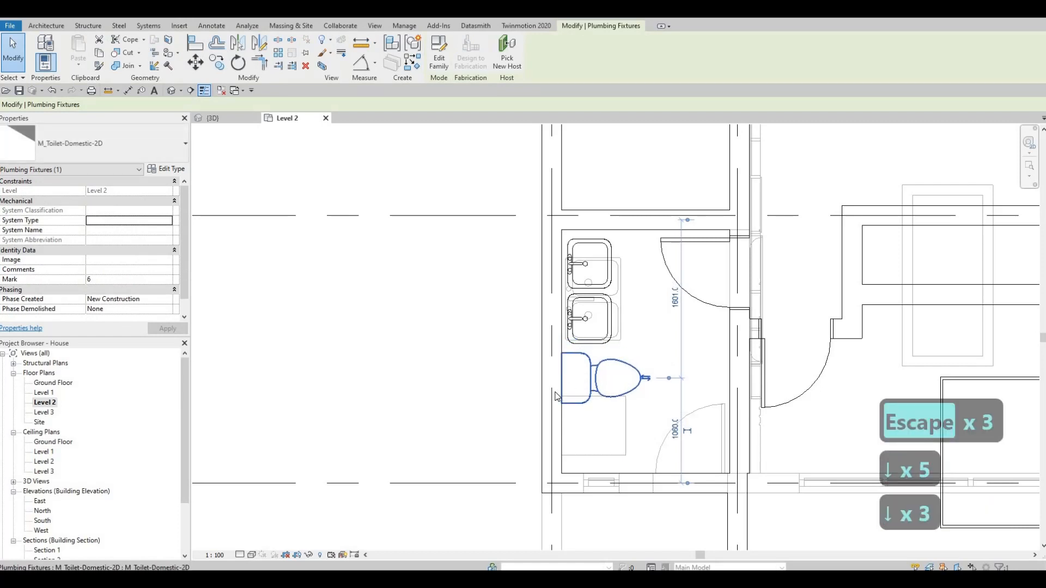
key(Escape)
key(Escape)
Nudge the same toilet back up by two increments toward the sinks.
click(583, 376)
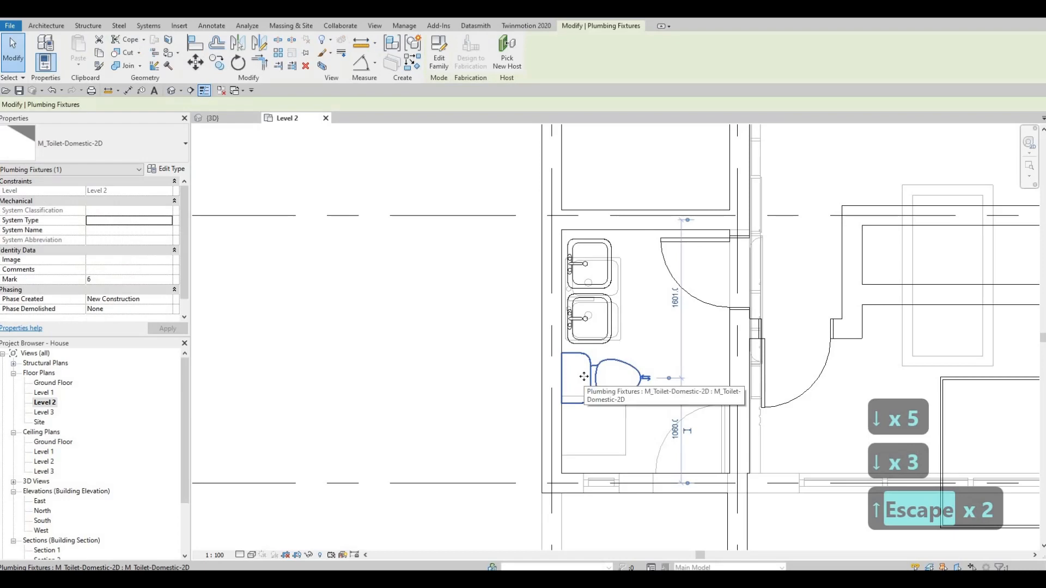
key(Up)
key(Up)
key(Escape)
key(Escape)
Nudge the upper sink in the bathroom beside the stairs slightly up to widen the gap between the two sinks.
scroll(550, 364, down, 5)
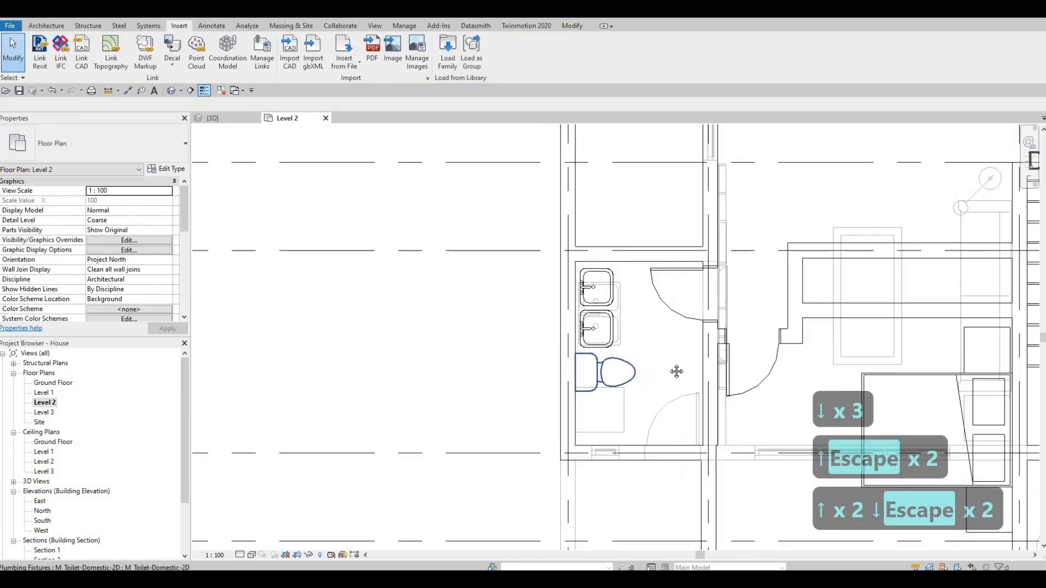
middle_drag(737, 344, 719, 390)
middle_drag(762, 272, 762, 290)
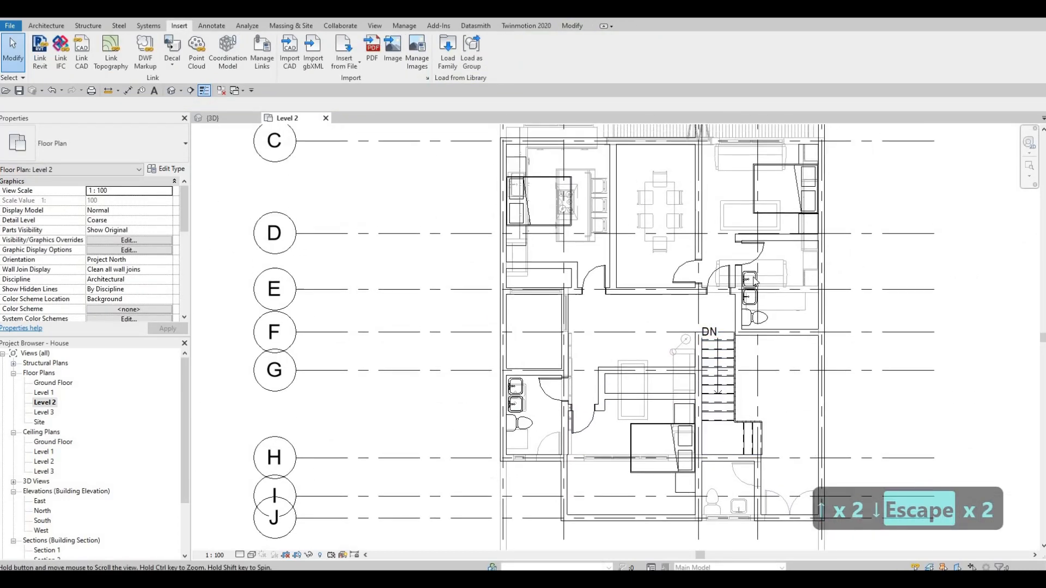
scroll(760, 286, up, 5)
click(747, 267)
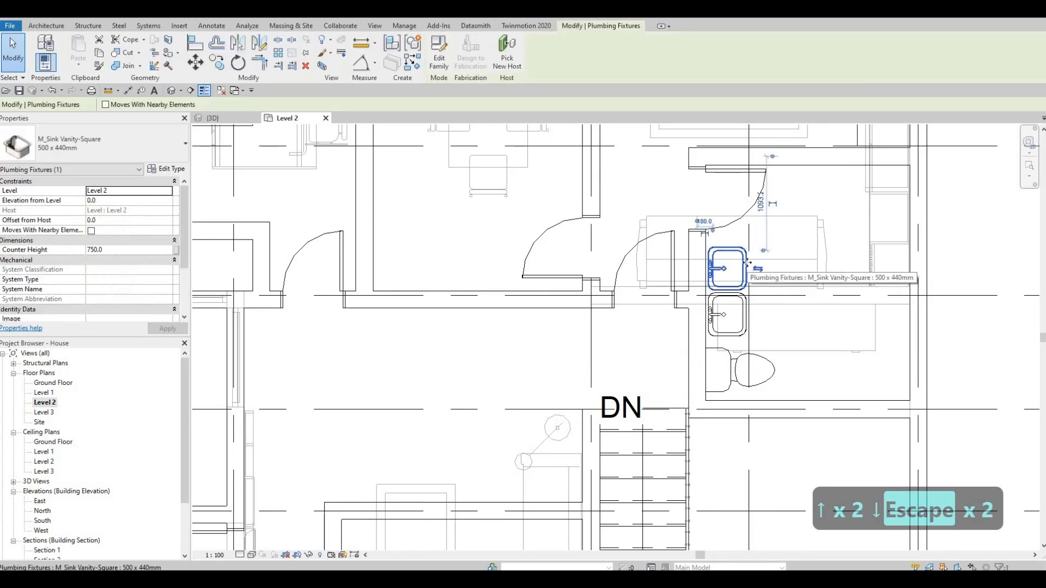
key(Escape)
key(Escape)
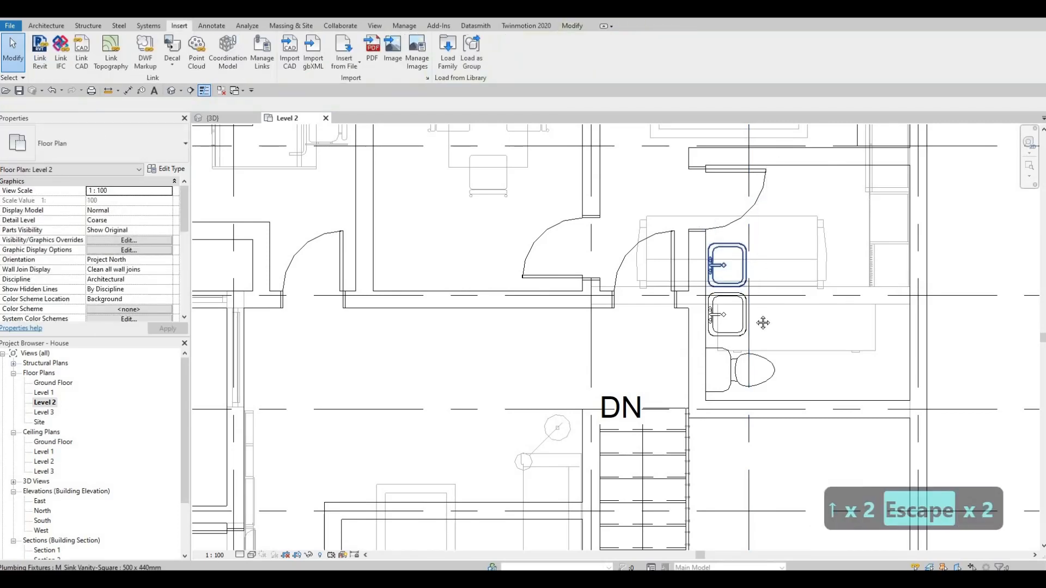
Look over the Level 2 plan, checking the layout of both bathrooms, the stair and the bedrooms.
scroll(763, 320, down, 2)
scroll(779, 318, down, 3)
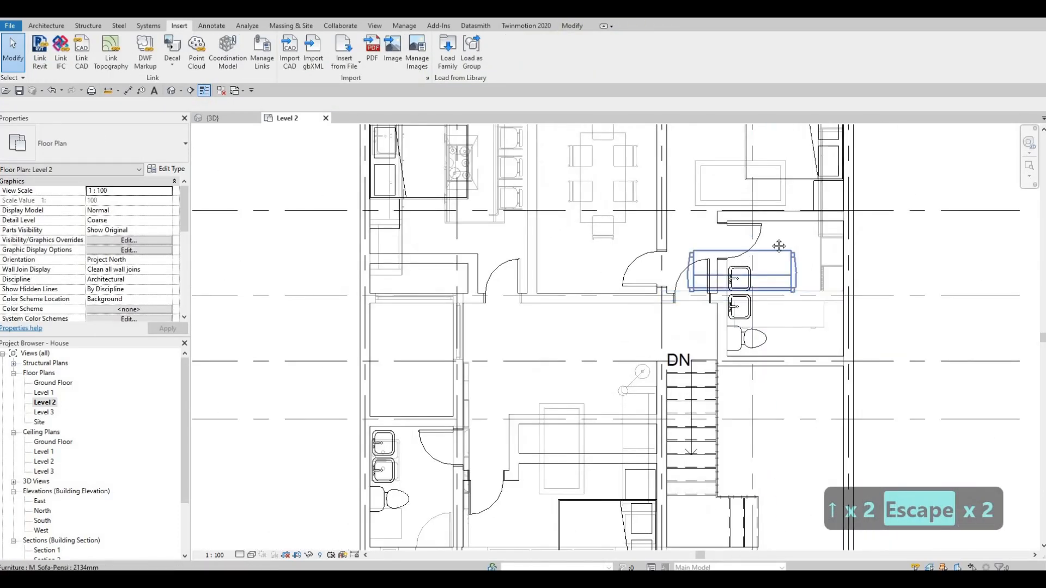
middle_drag(532, 335, 611, 335)
scroll(585, 297, down, 1)
scroll(656, 334, down, 1)
middle_drag(678, 331, 689, 364)
middle_drag(737, 305, 733, 297)
click(747, 297)
middle_drag(749, 345, 759, 269)
key(Escape)
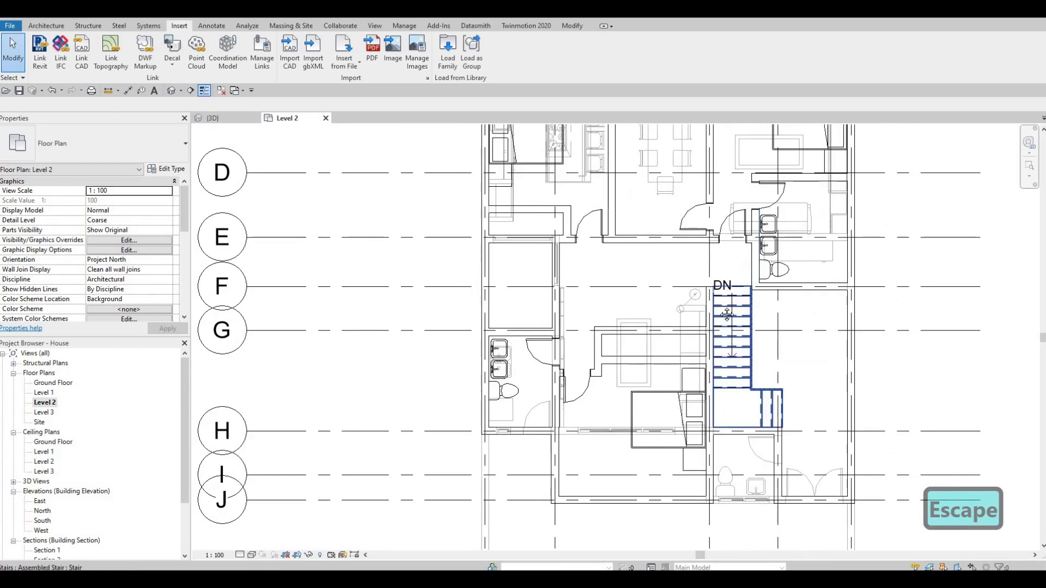
middle_drag(726, 312, 739, 278)
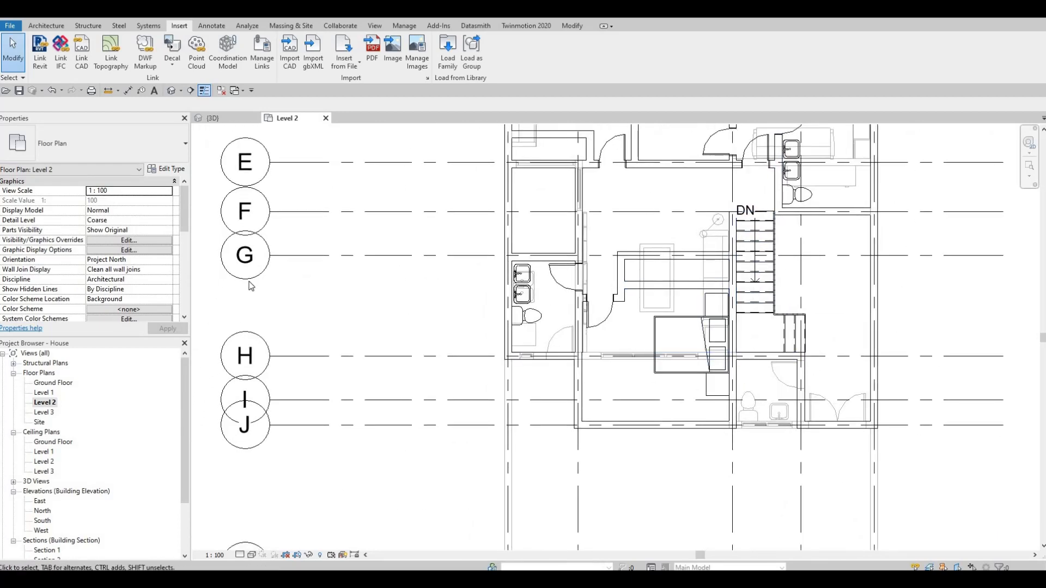
Turn off the Level 2 plan's underlay by setting its range base level to None.
middle_drag(648, 337, 642, 346)
scroll(109, 265, down, 5)
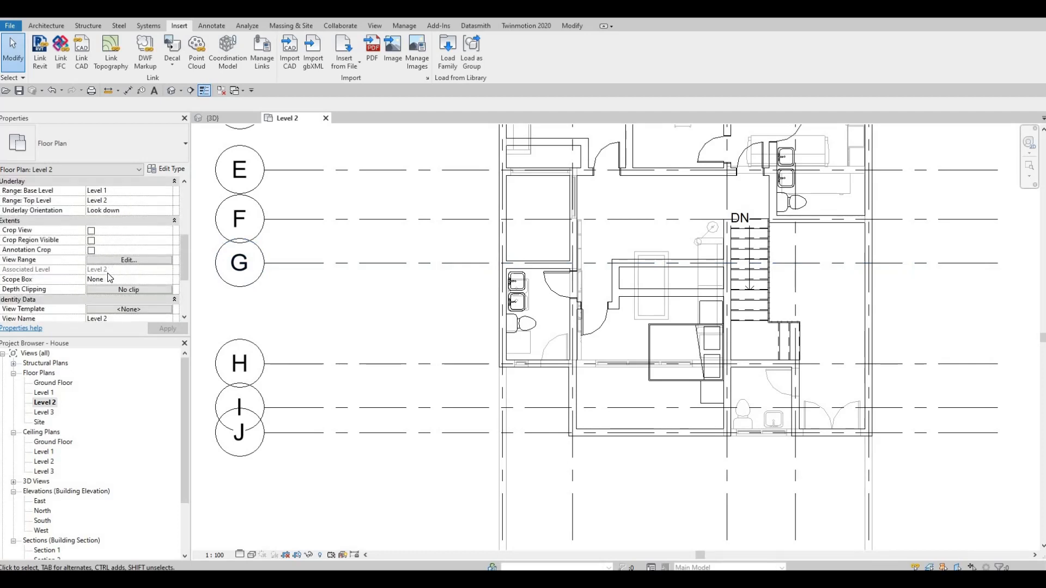
scroll(116, 268, up, 5)
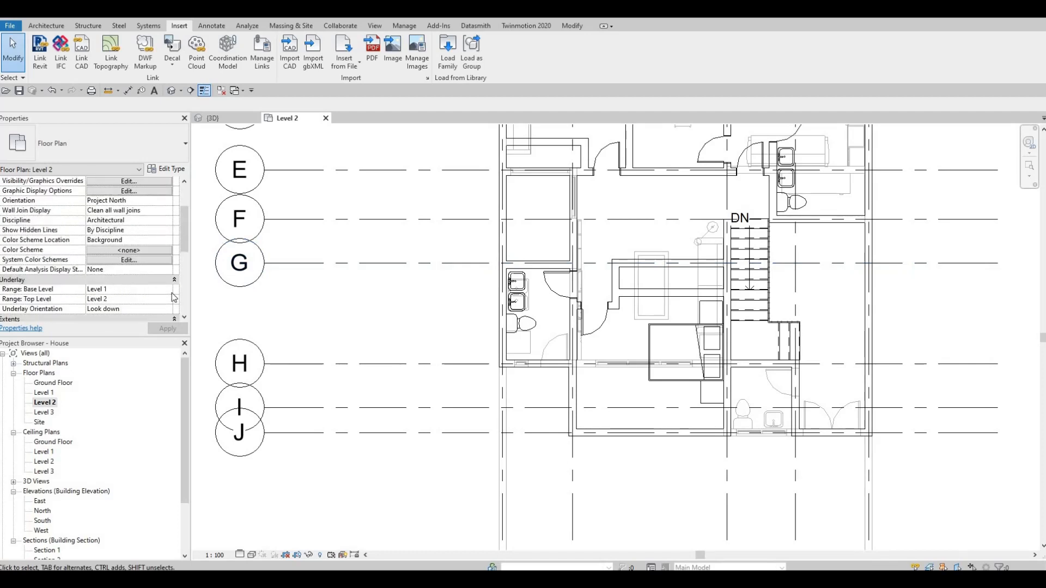
click(167, 289)
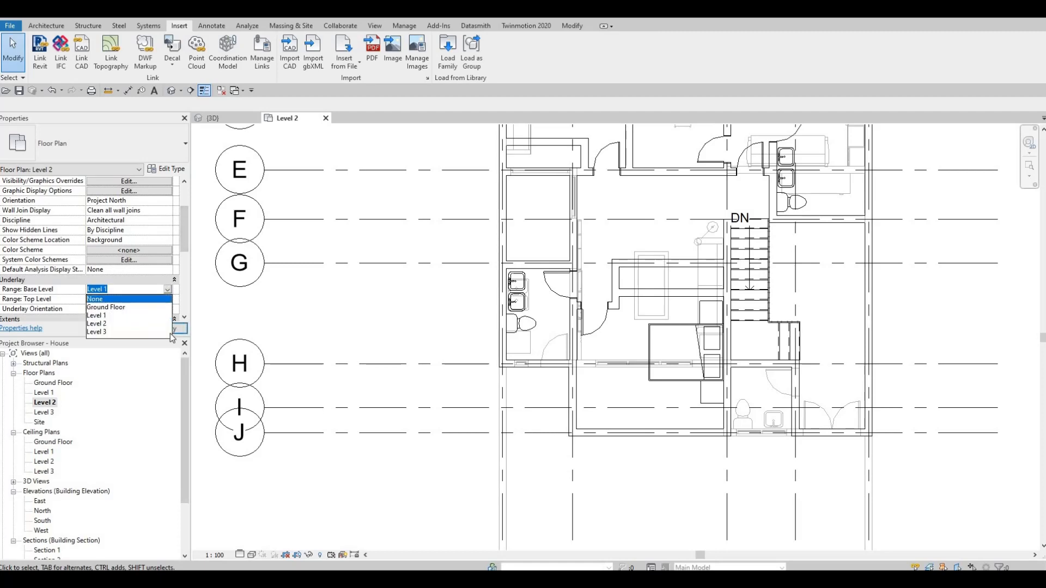
click(155, 299)
click(170, 330)
key(Escape)
key(Escape)
Draw thin detail lines outlining a counter around the two sinks in the bathroom beside the stairs.
middle_drag(726, 378, 722, 387)
scroll(723, 386, down, 1)
middle_drag(732, 362, 695, 412)
scroll(758, 251, up, 3)
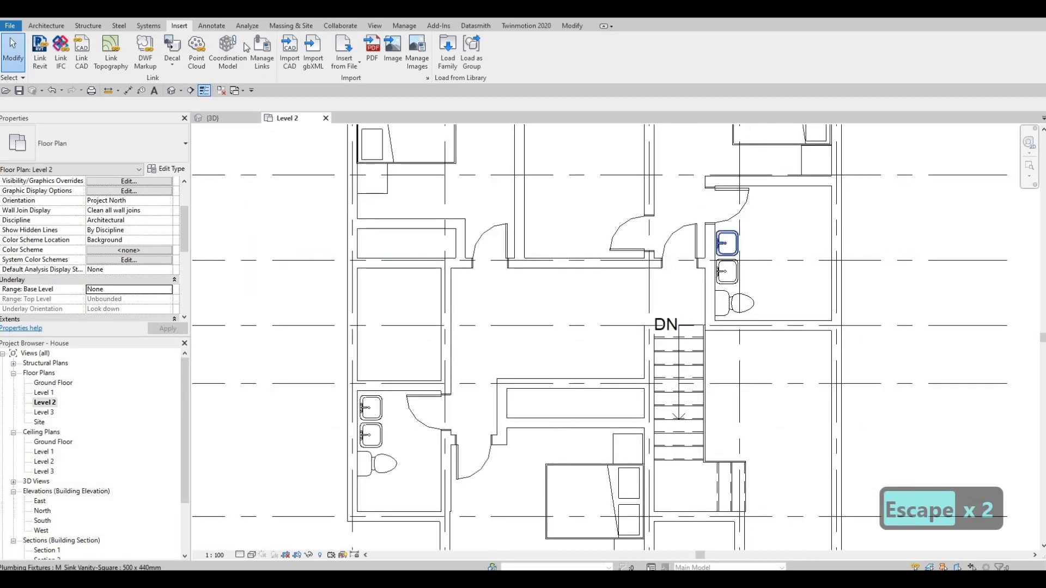
scroll(282, 63, down, 1)
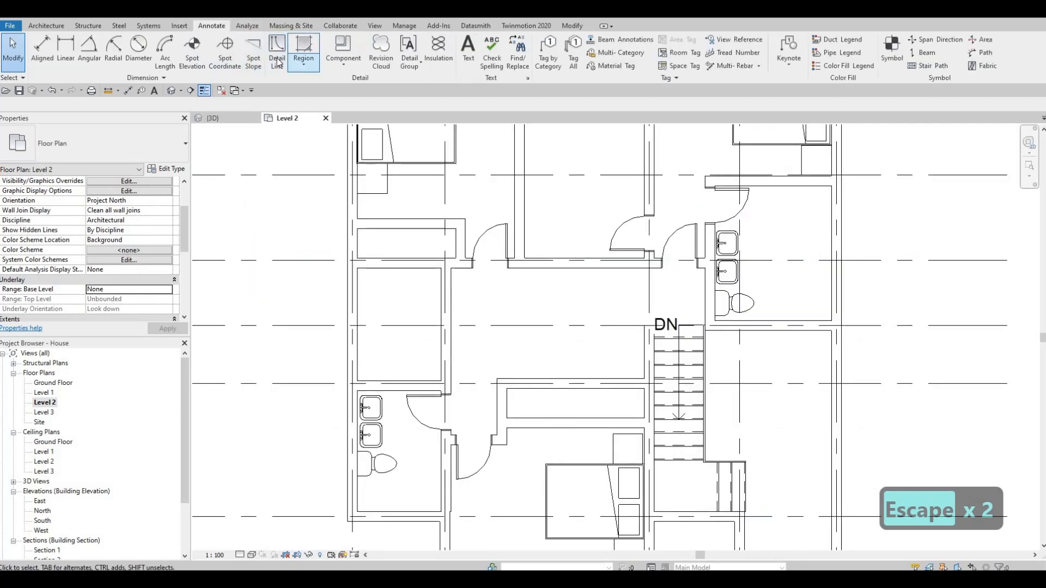
click(277, 50)
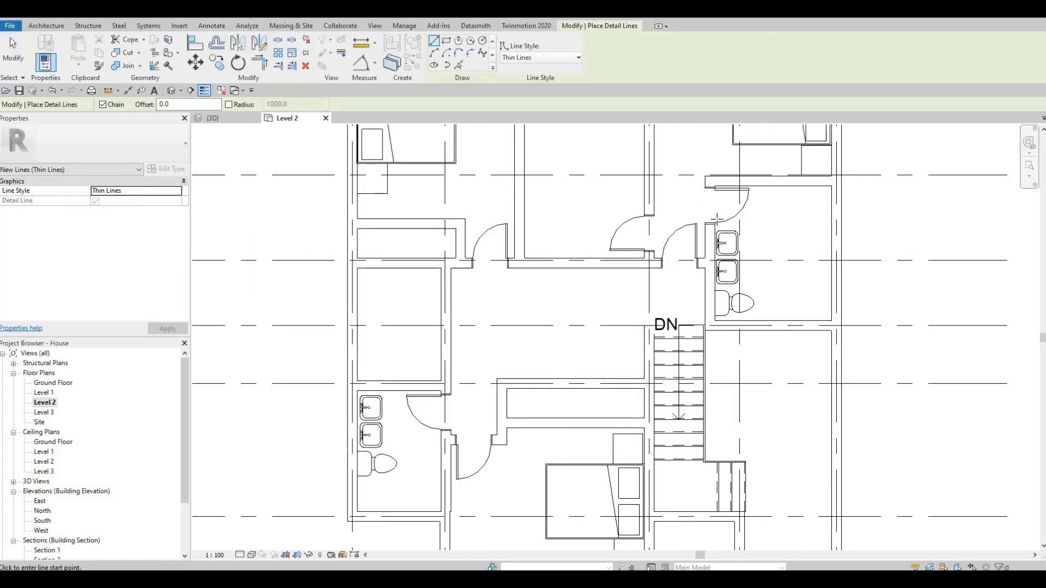
scroll(716, 219, up, 3)
click(730, 216)
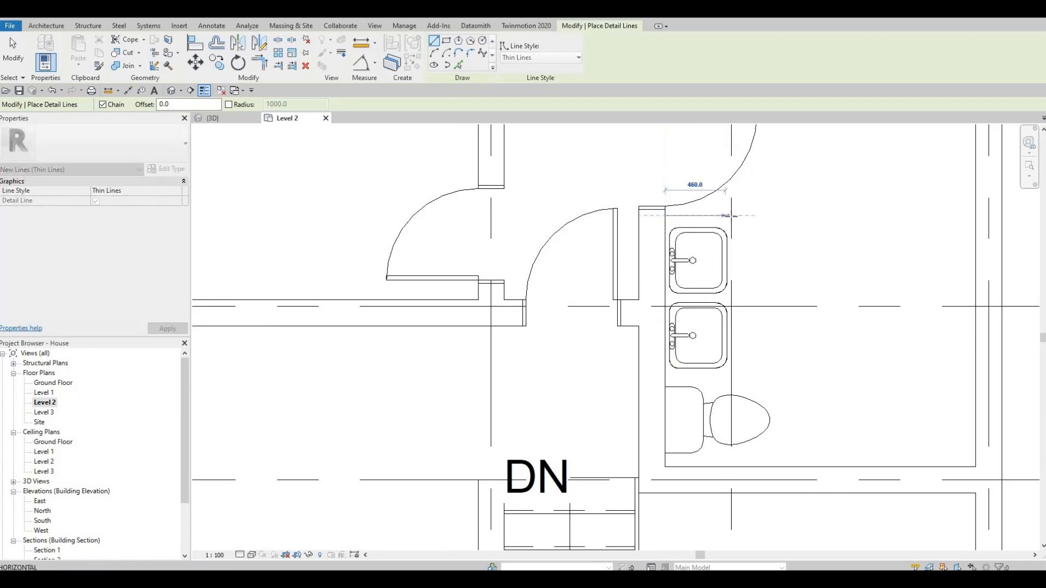
click(674, 380)
click(666, 376)
key(Escape)
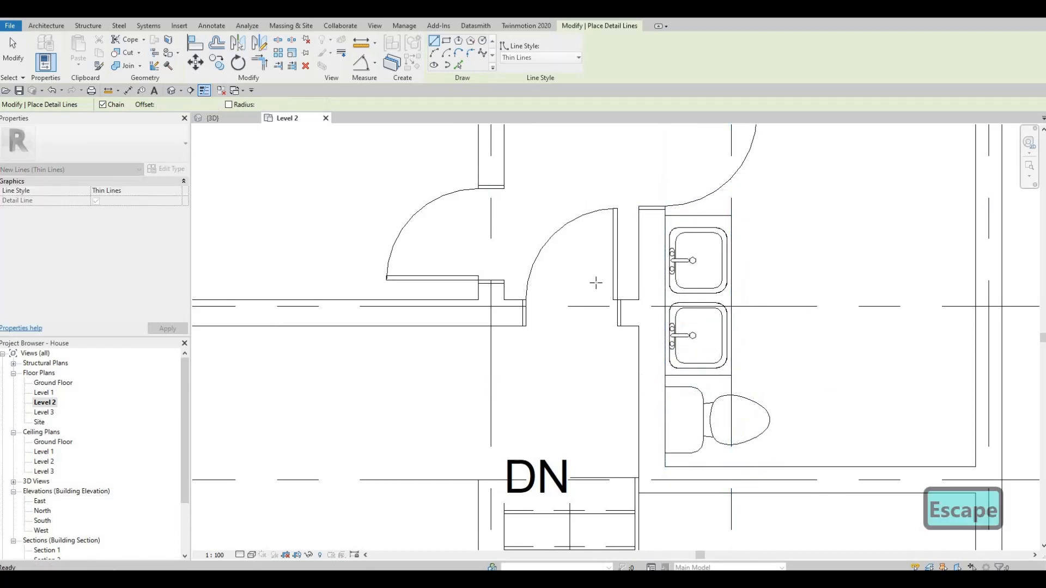
Outline a counter about 560 by 1220 mm with thin detail lines around the two sinks in the bathroom between grids G and H.
scroll(596, 282, down, 3)
scroll(516, 278, up, 4)
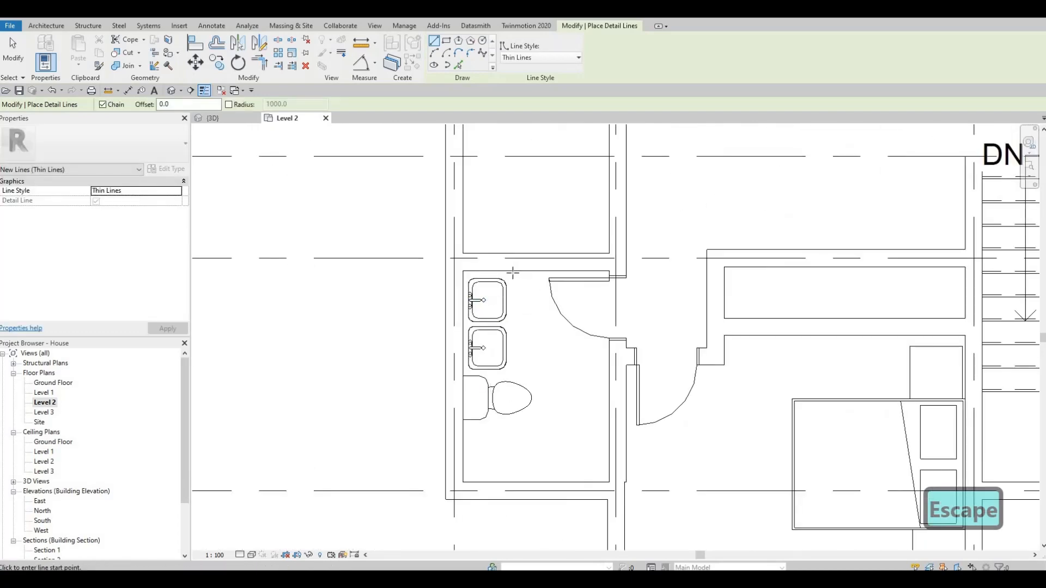
click(512, 271)
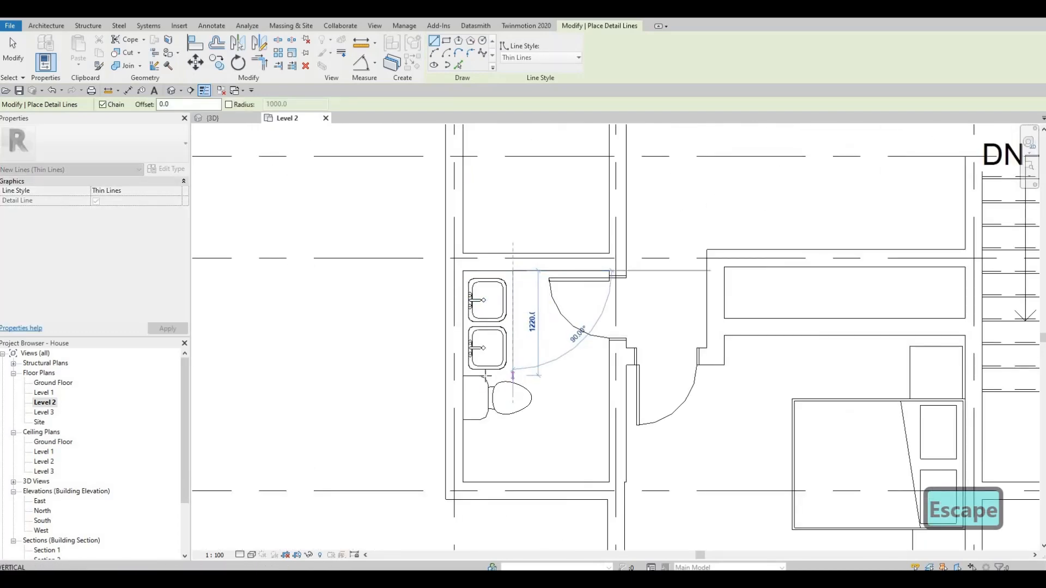
click(512, 375)
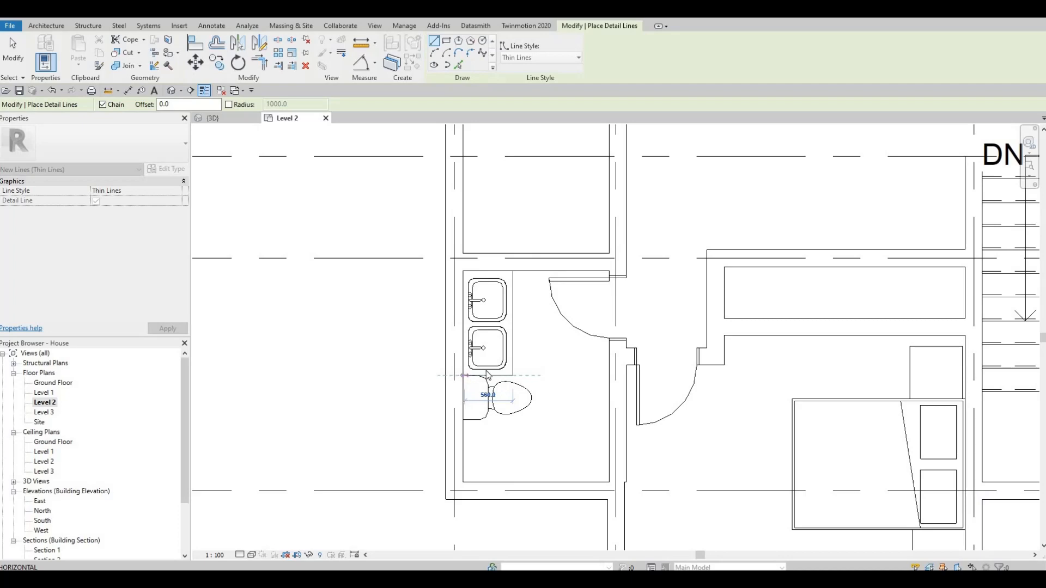
click(463, 375)
key(Escape)
scroll(464, 376, up, 3)
key(Escape)
click(436, 378)
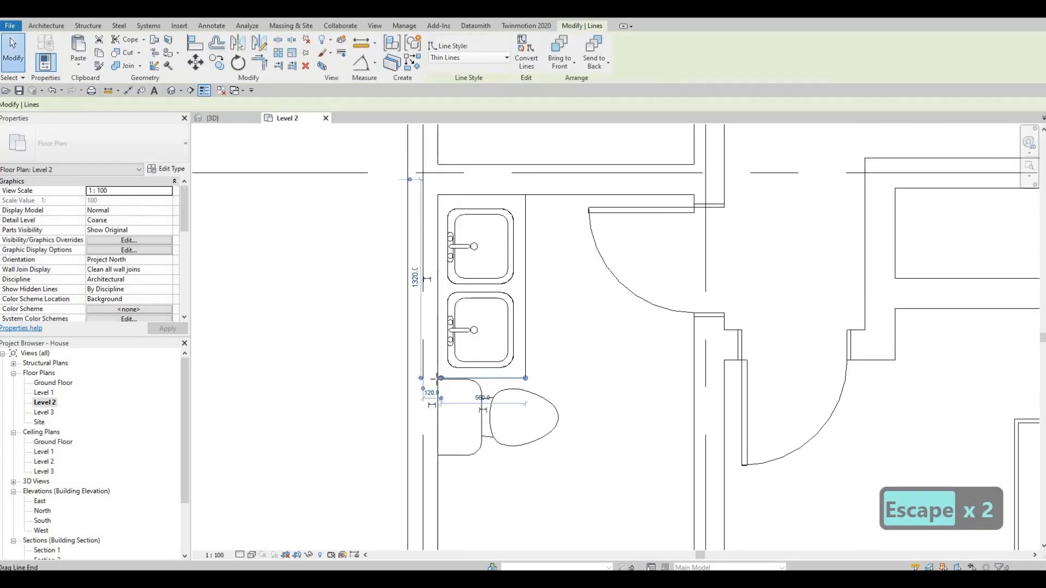
key(Escape)
Nudge the toilet in that bathroom down by two increments, away from the counter line.
click(477, 397)
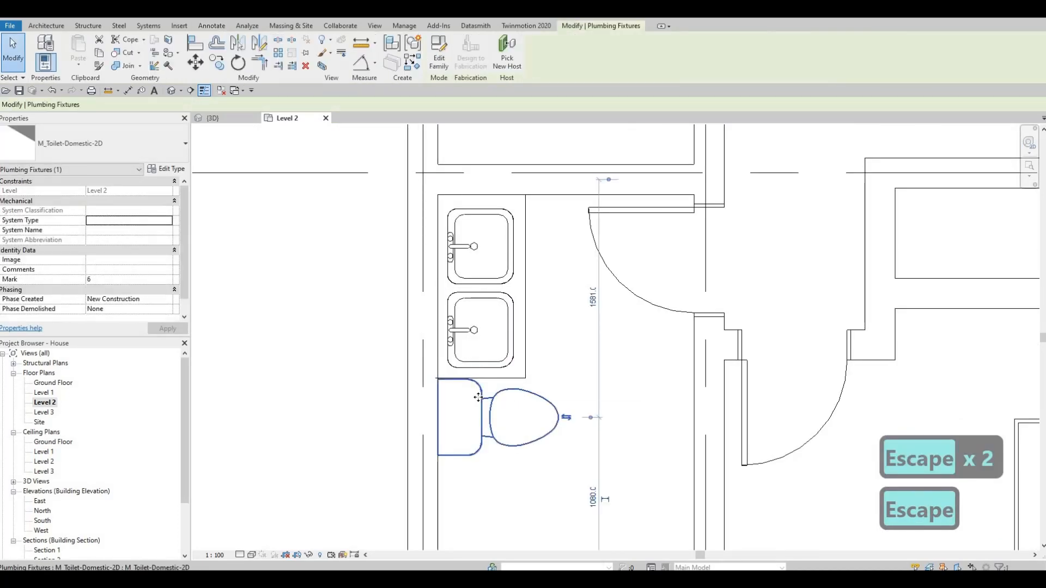
key(Down)
key(Down)
key(Escape)
key(Escape)
scroll(471, 363, up, 3)
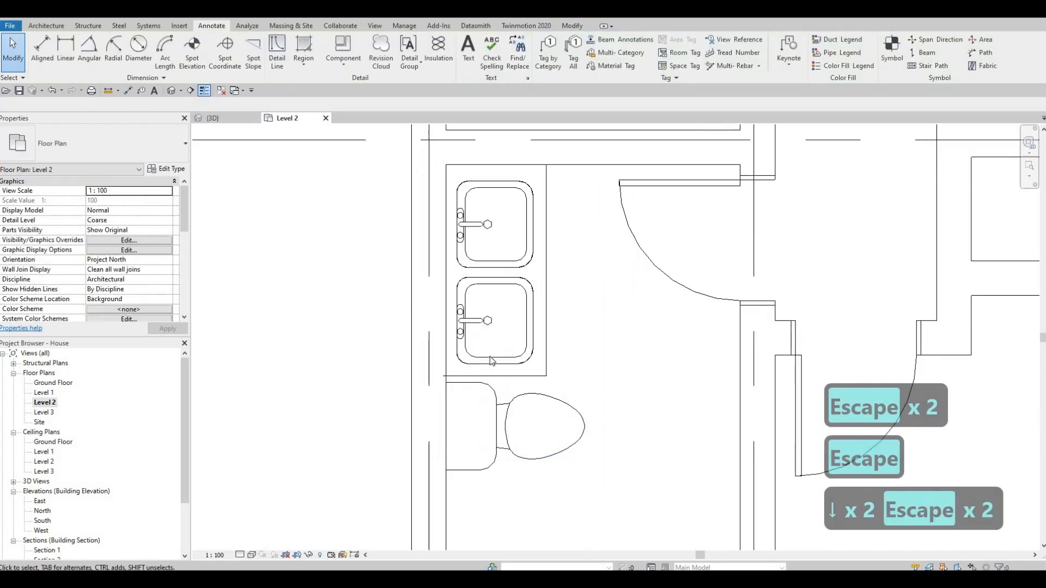
Adjust the wall-side end of the counter's lower line so that it meets the inner wall face.
click(471, 362)
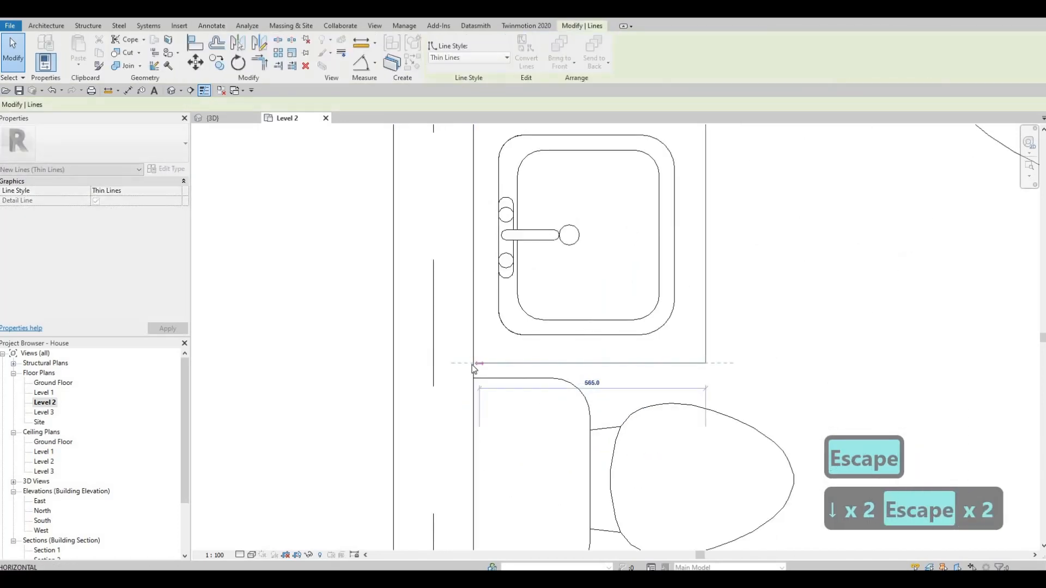
key(Escape)
scroll(569, 326, down, 6)
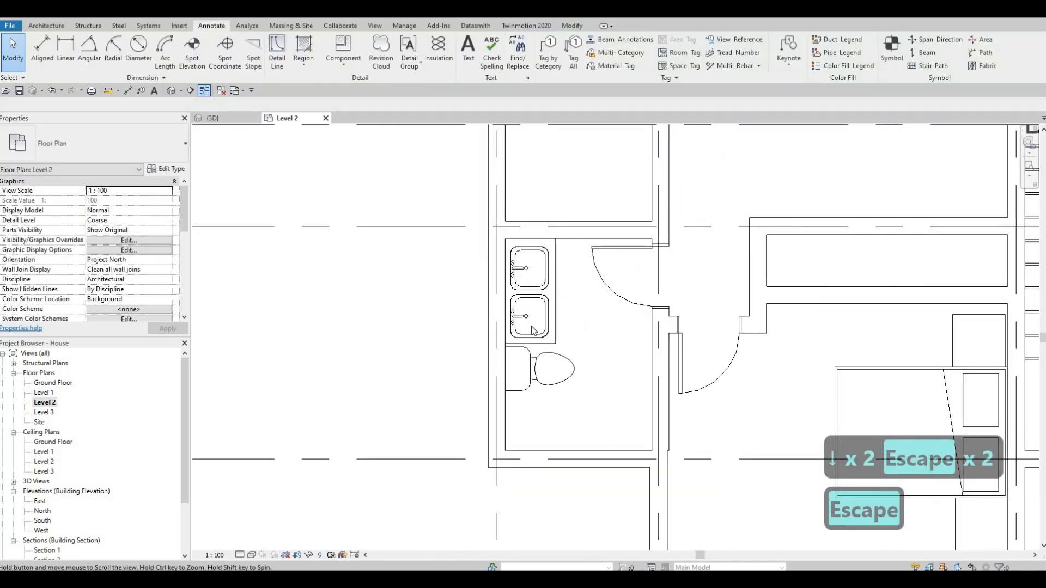
key(Escape)
Start loading a family and browse to the Residential folder inside the library's Doors folder.
middle_drag(646, 327, 617, 326)
middle_drag(619, 288, 574, 295)
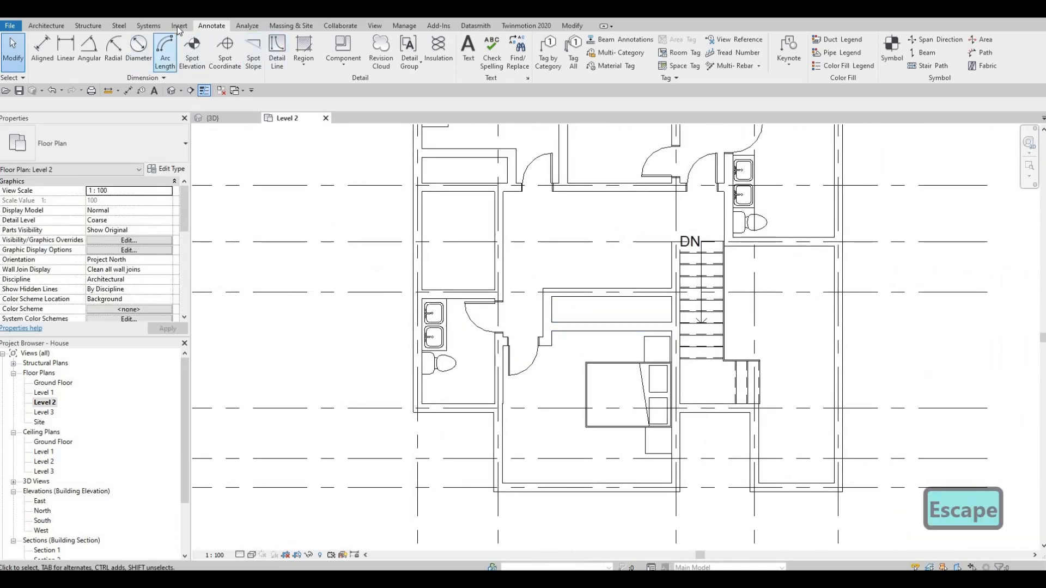
click(179, 26)
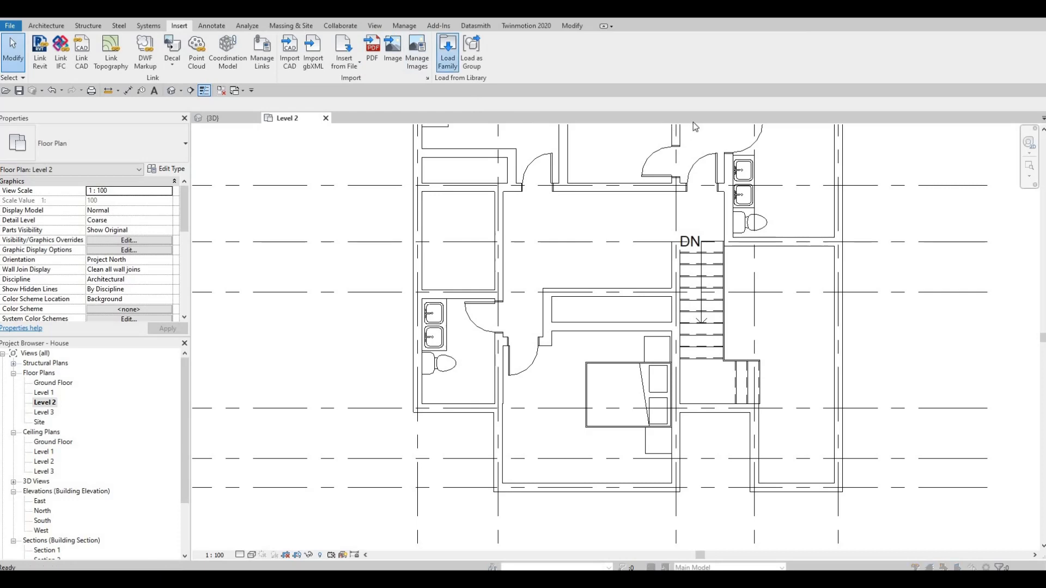
click(694, 100)
click(694, 100)
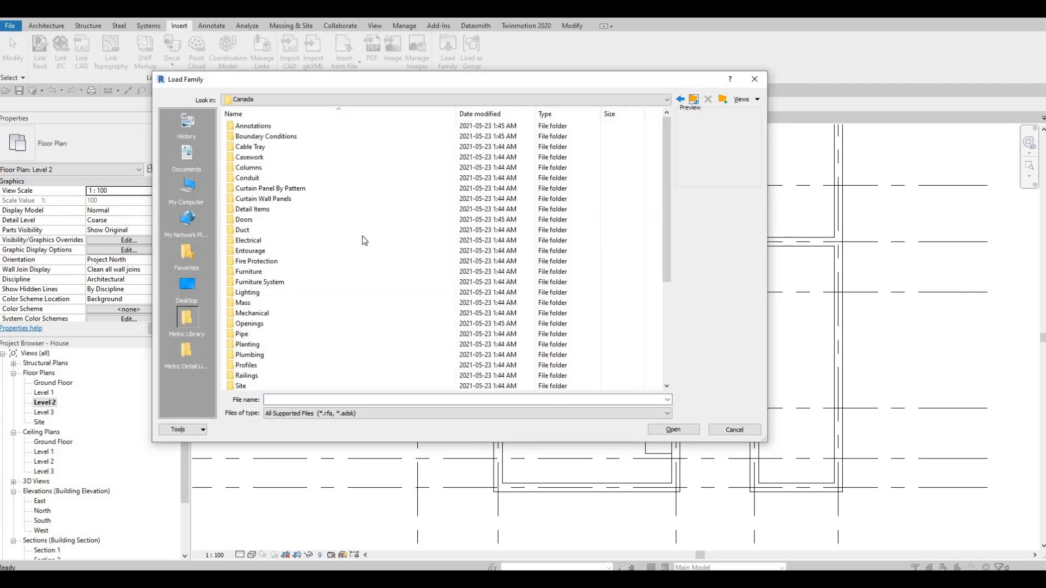
double_click(257, 220)
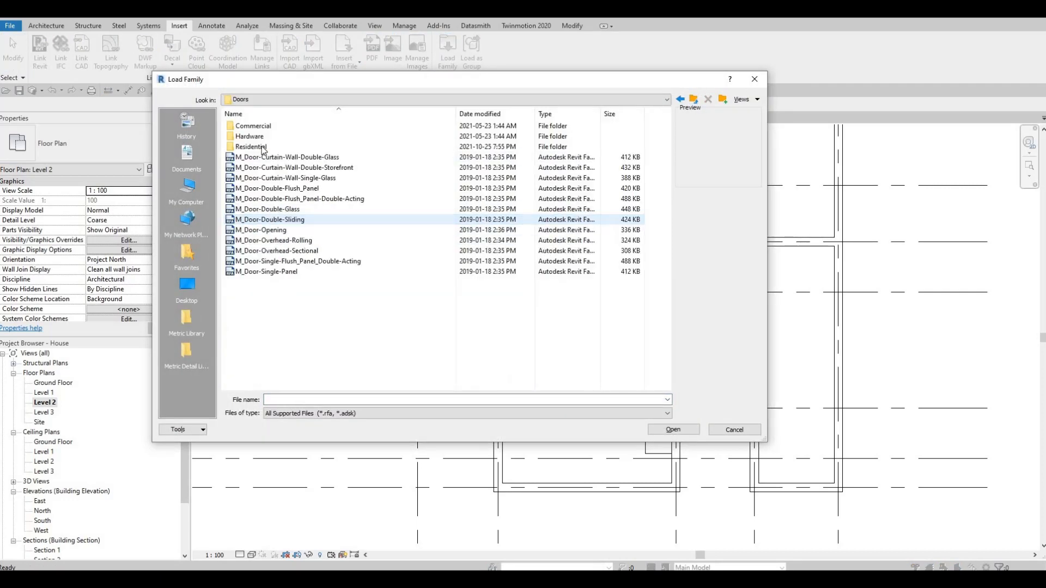
double_click(290, 147)
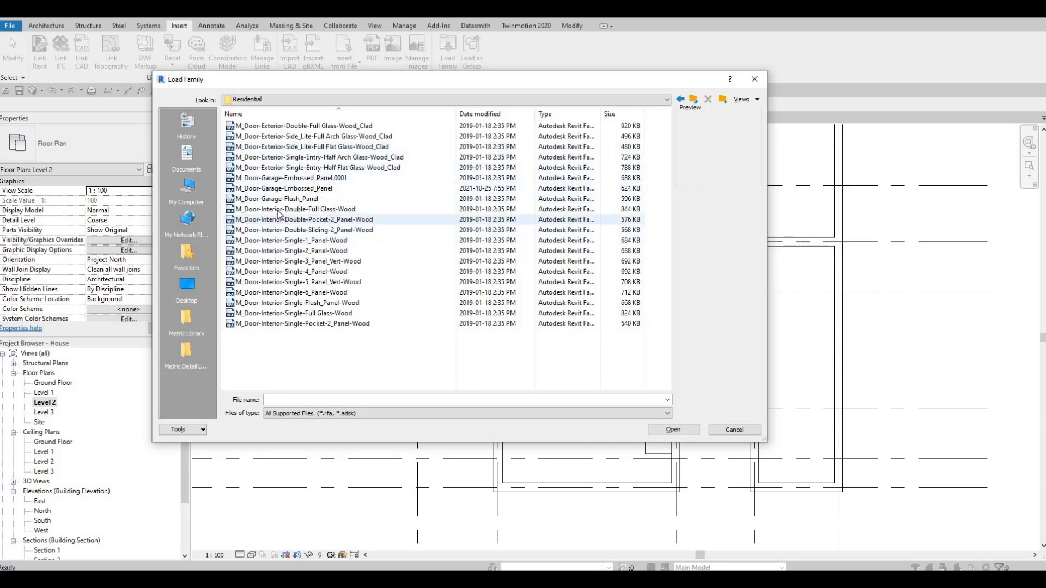
Choose the door family M_Door-Interior-Double-Sliding-2_Panel-Wood and open it for loading.
click(278, 169)
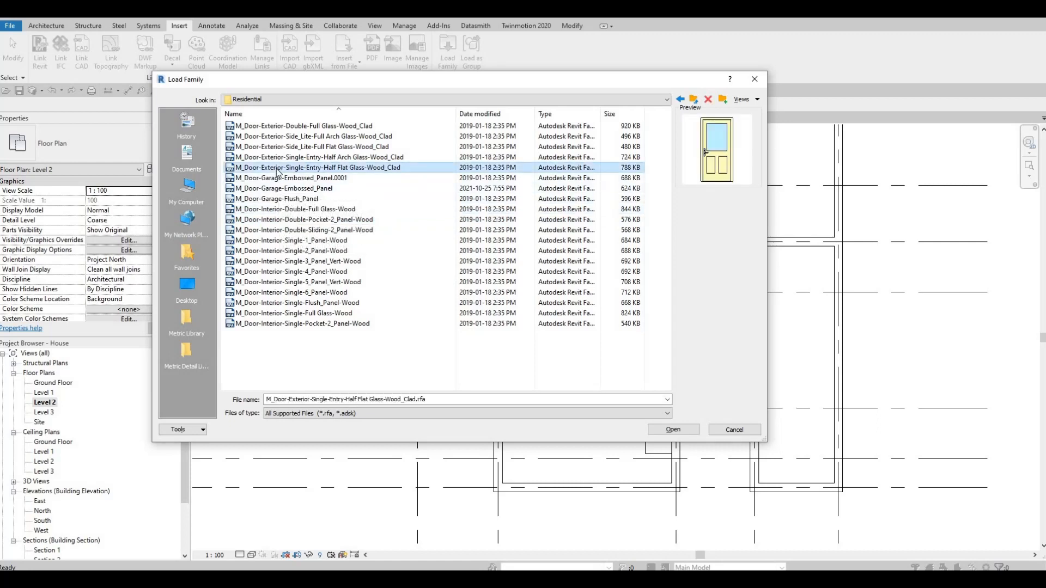
key(Down)
key(Down)
key(Down)
key(Down)
key(Down)
key(Down)
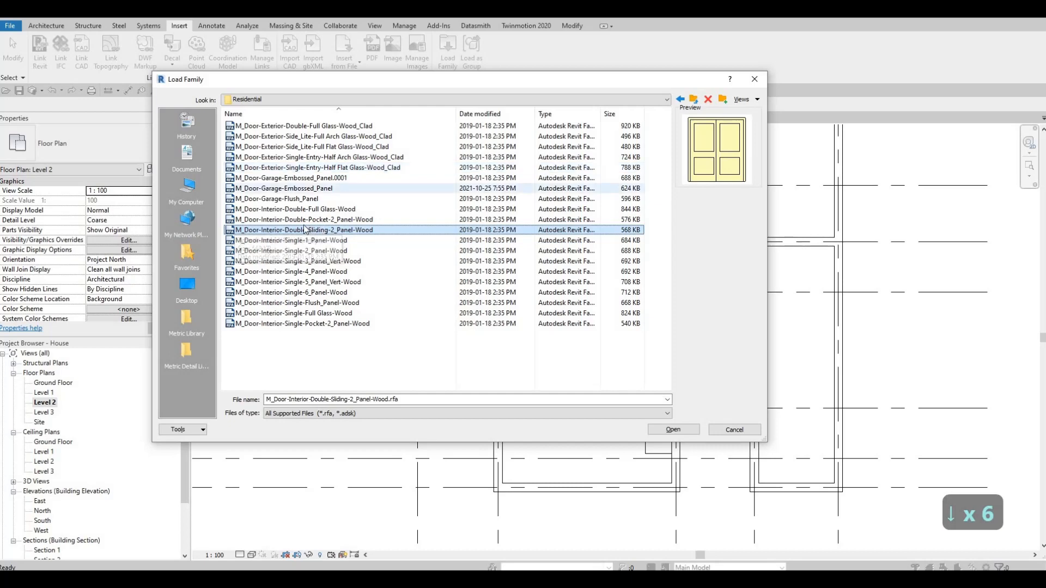
click(673, 429)
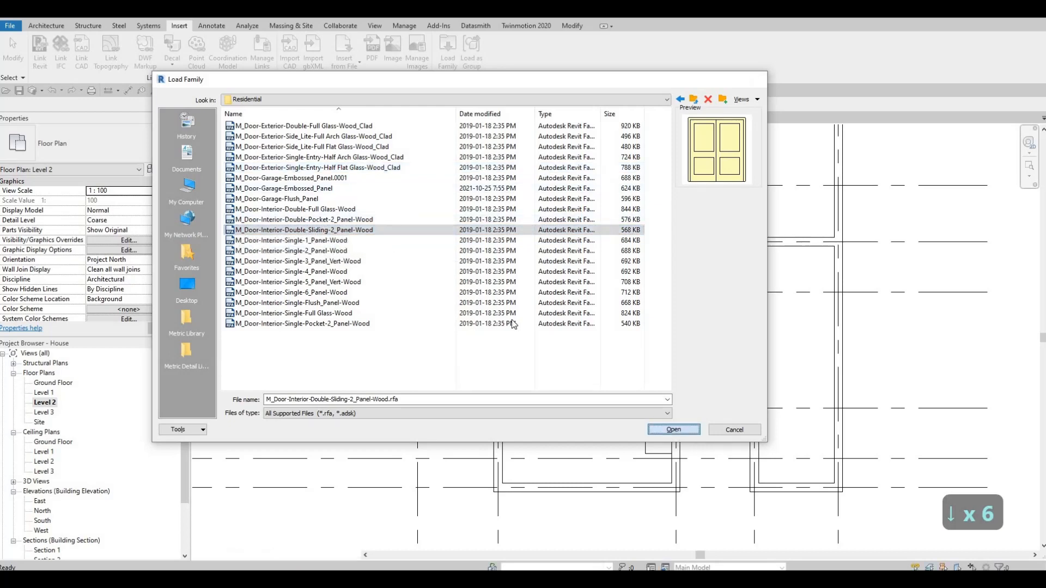
Load all types of the double sliding door family, from 1200 x 2000mm through 1800 x 2100mm.
click(459, 272)
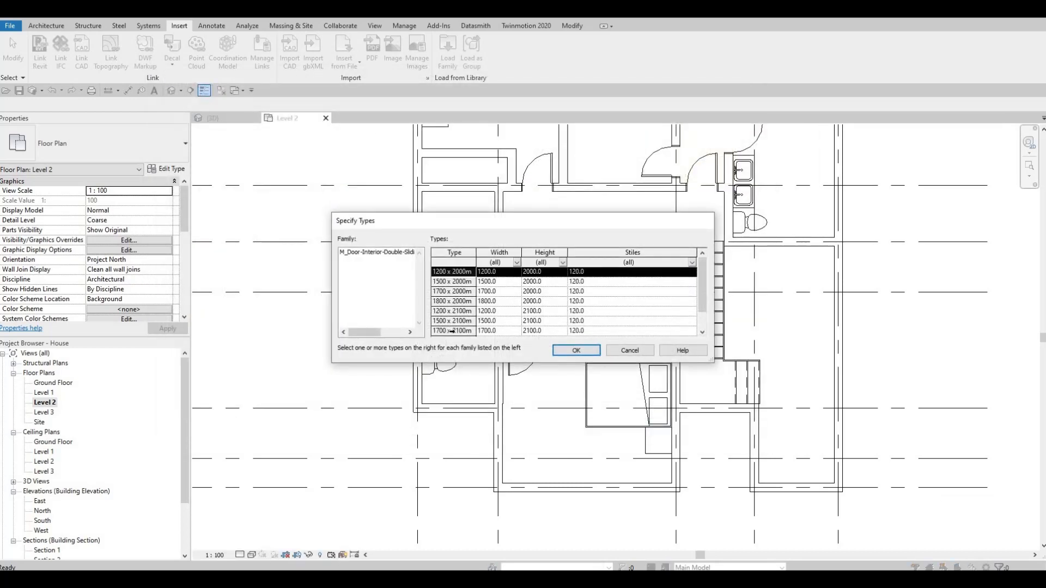
scroll(451, 331, down, 1)
shift+click(451, 322)
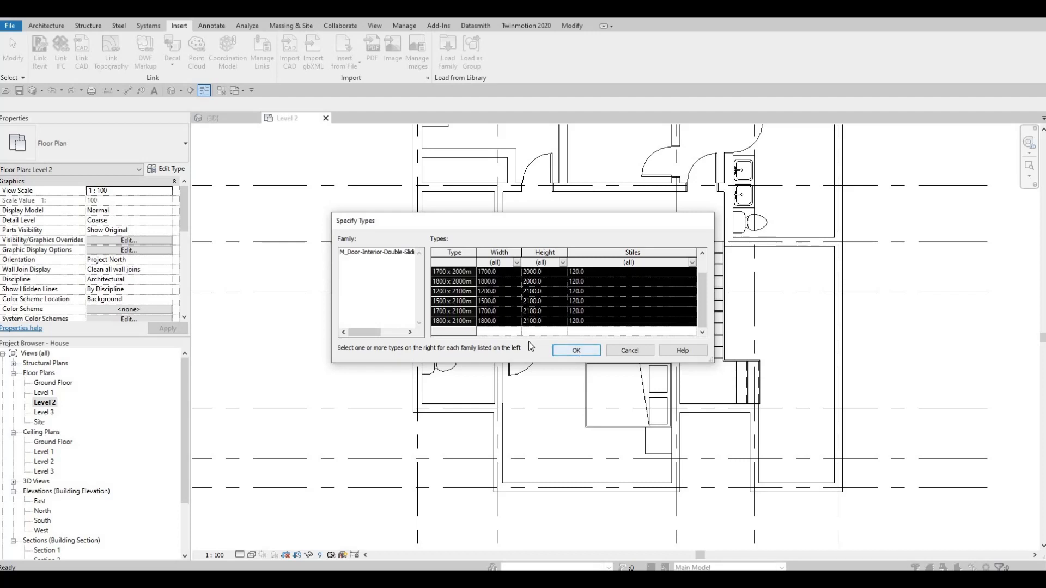
scroll(455, 273, up, 1)
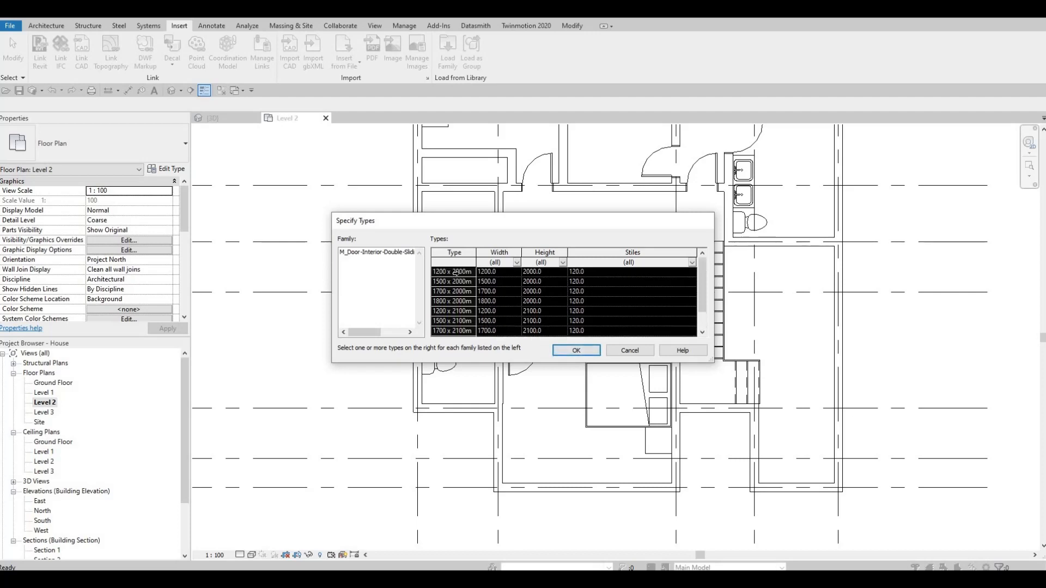
click(455, 272)
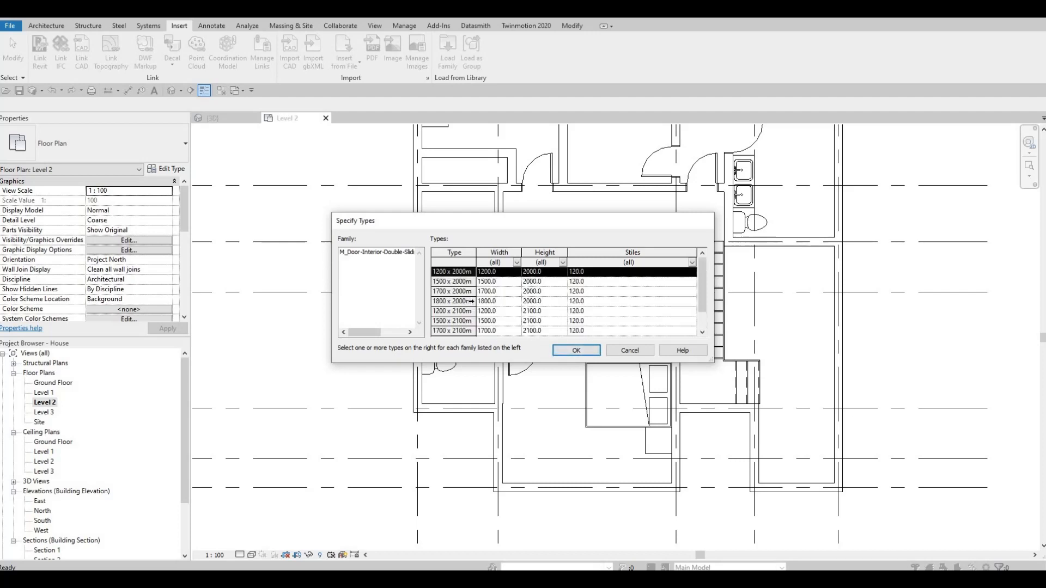
scroll(470, 308, down, 1)
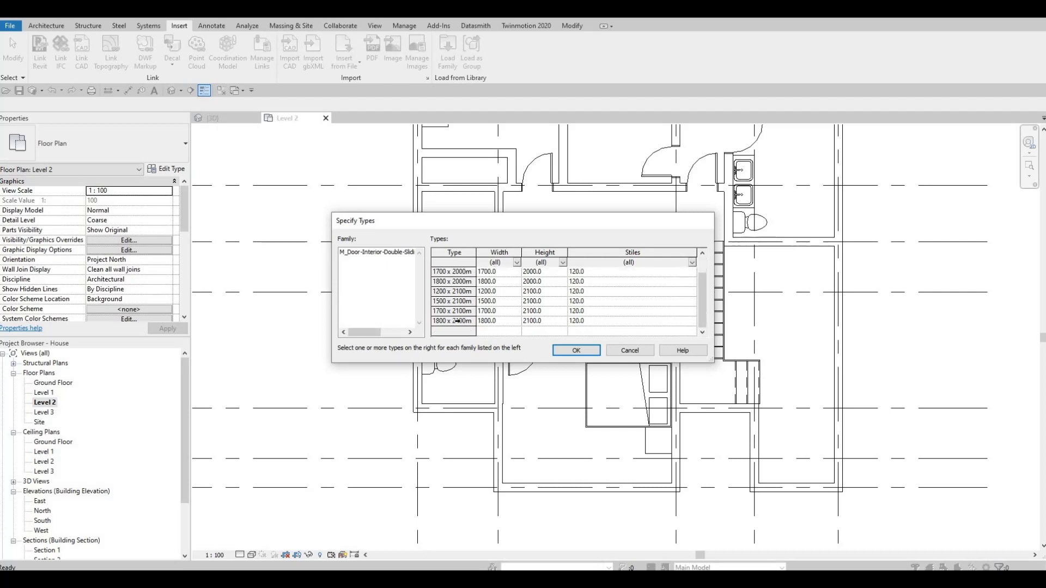
shift+click(462, 321)
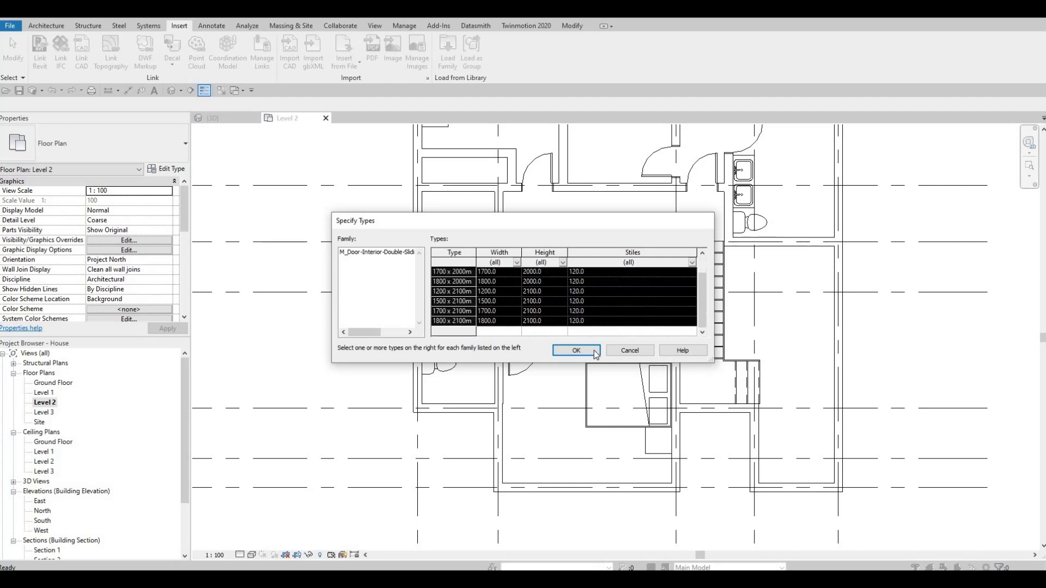
click(576, 350)
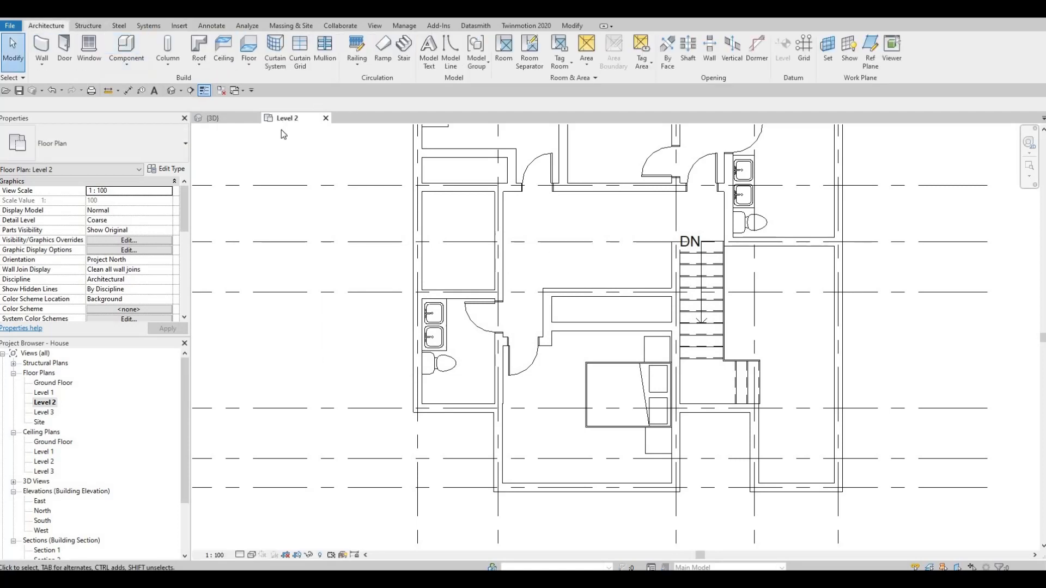
Place an 1800 x 2000mm double sliding door centred in the front wall of the closet in the lower bedroom.
key(d)
key(r)
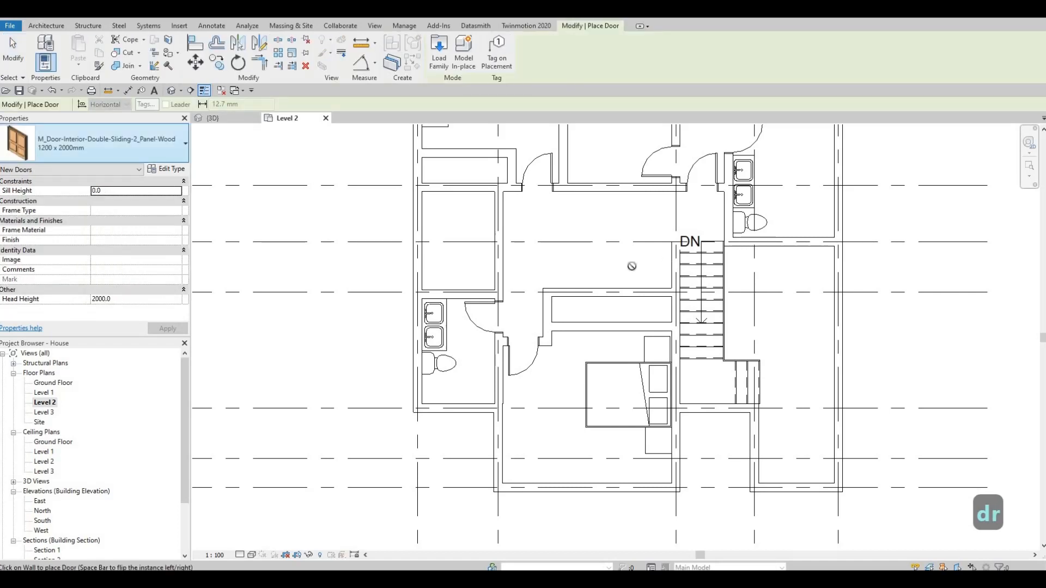
click(117, 147)
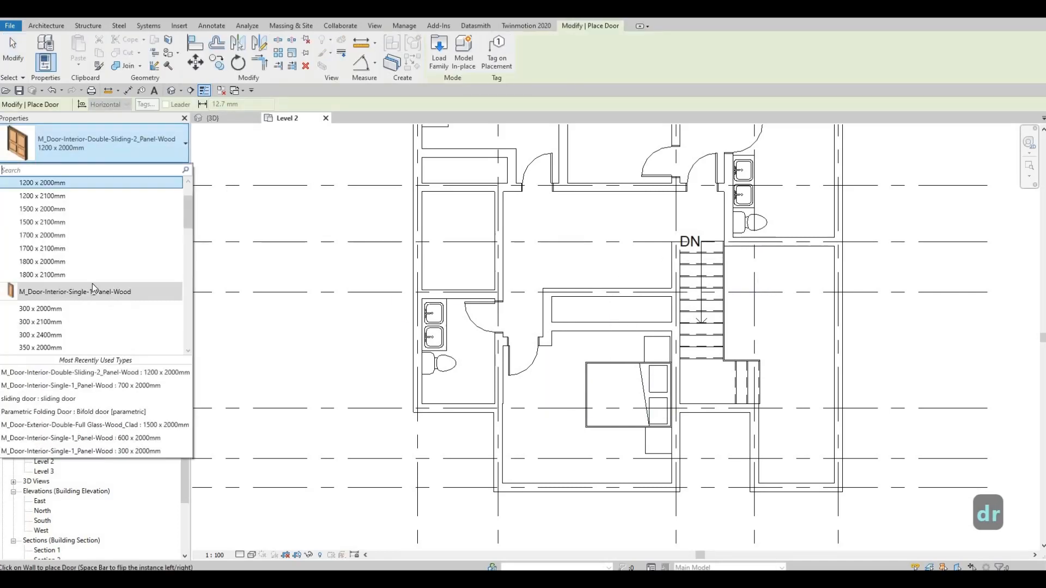
click(81, 234)
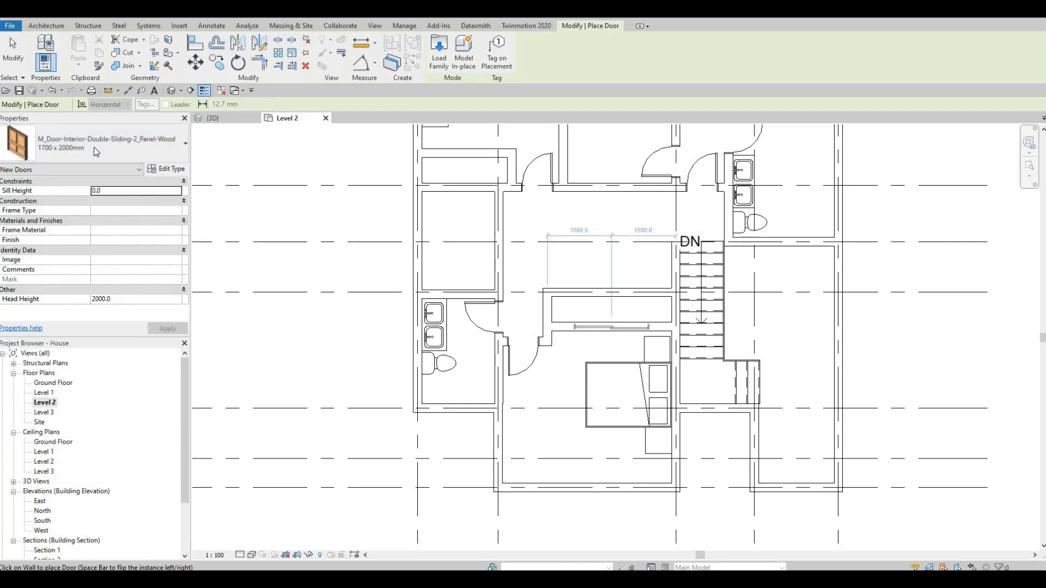
click(108, 146)
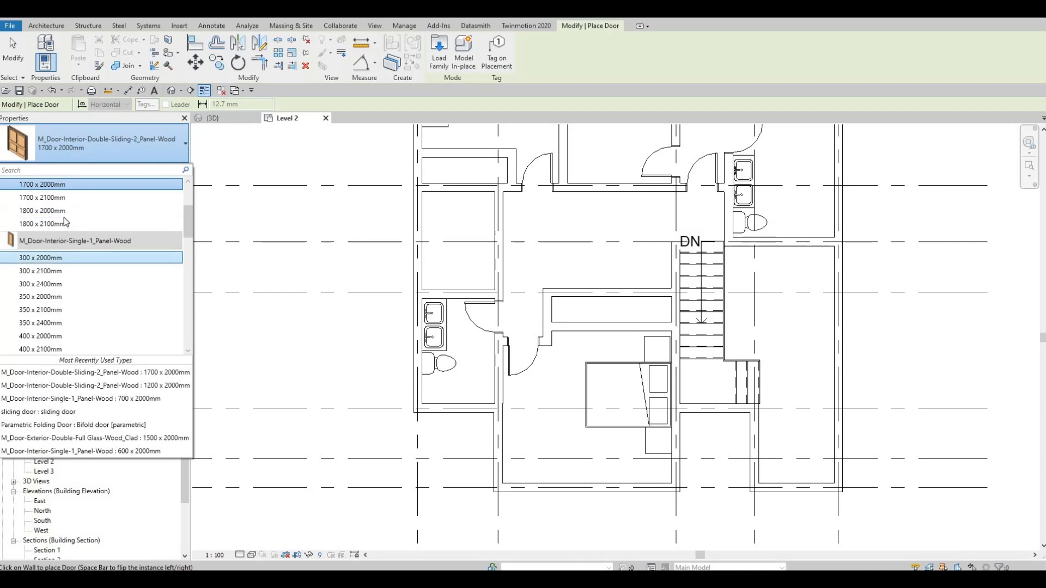
click(41, 210)
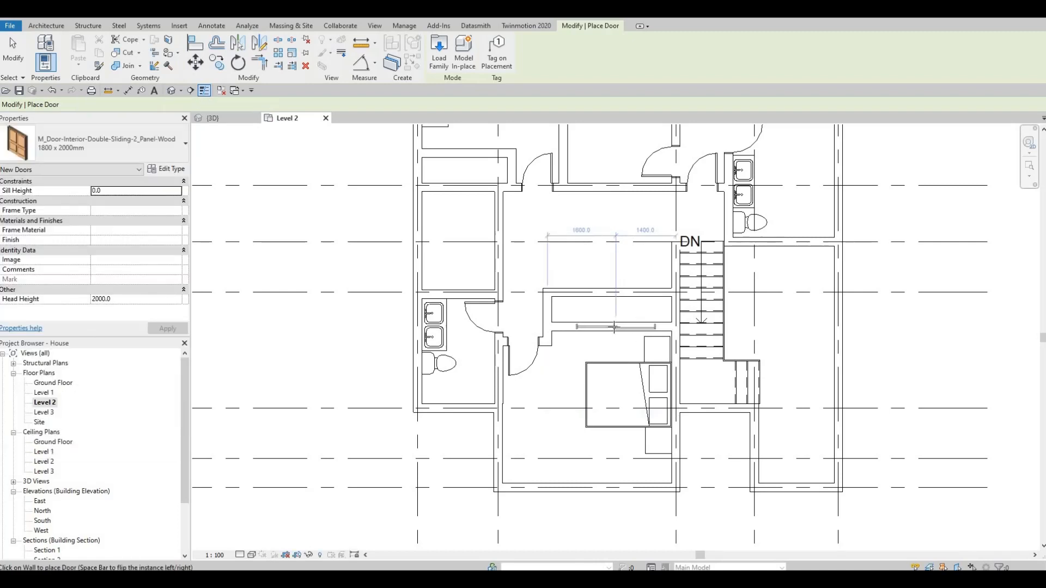
click(576, 328)
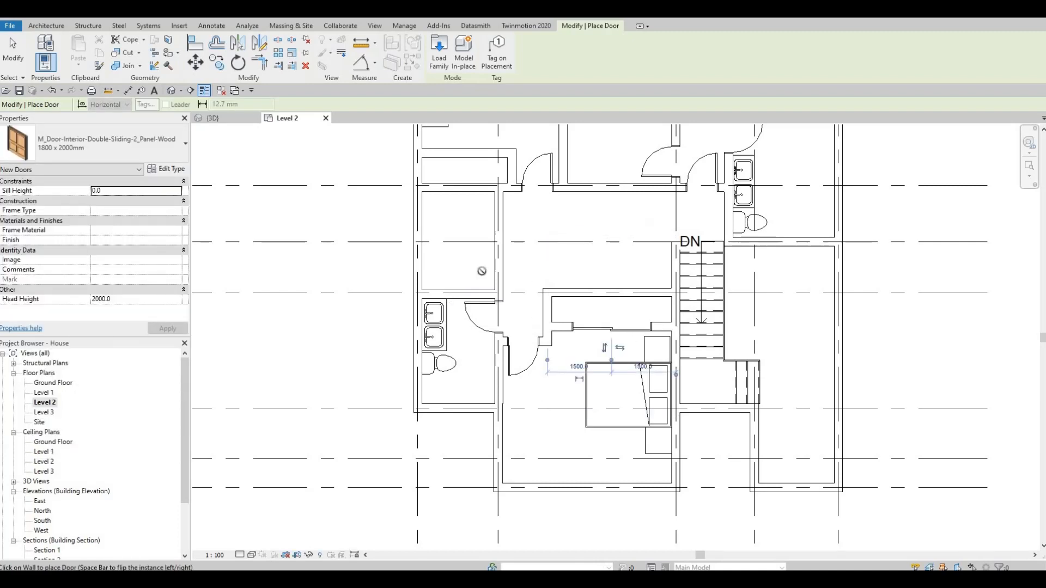
Place a 1700 x 2000mm double sliding door centred in the closet wall of the upper-left bedroom.
middle_drag(482, 271, 491, 370)
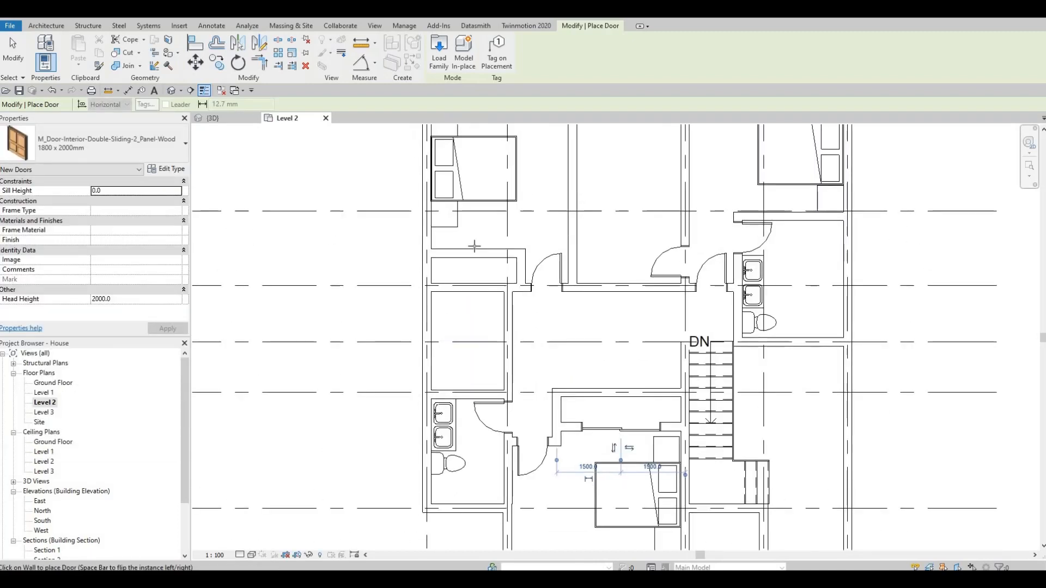
click(76, 138)
click(76, 137)
click(76, 137)
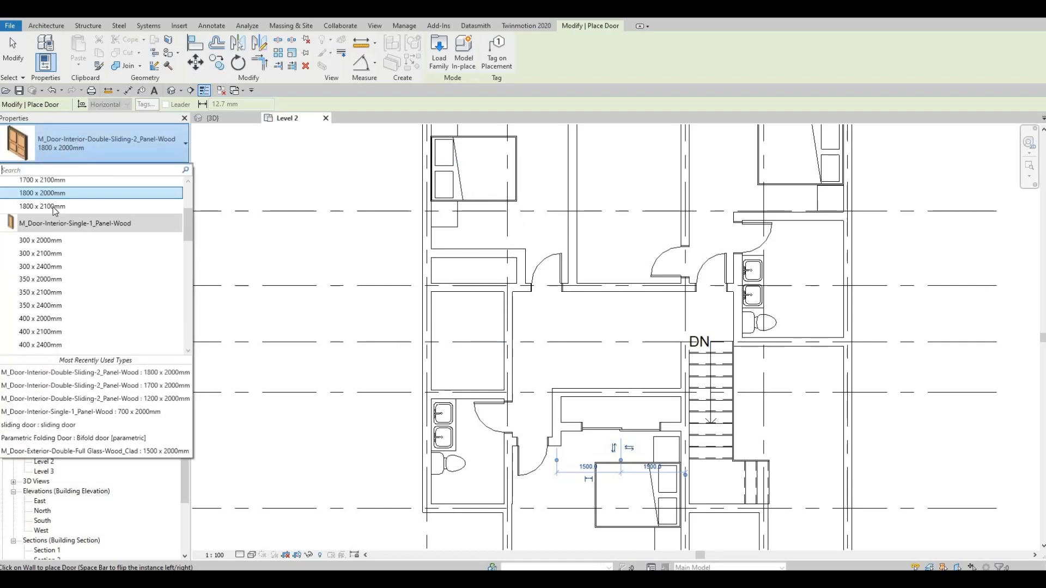
scroll(54, 202, up, 2)
click(49, 193)
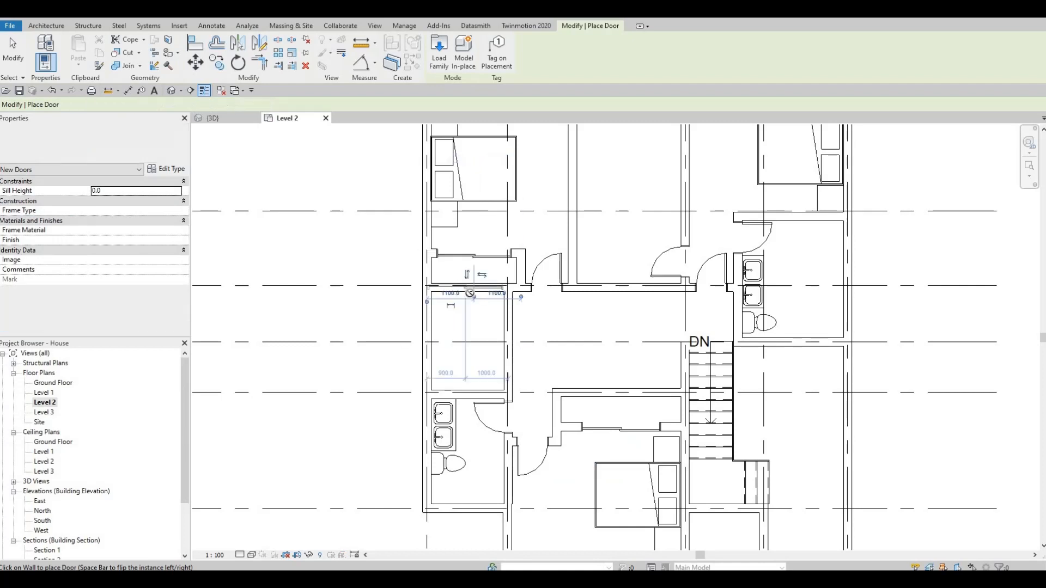
scroll(473, 272, up, 4)
scroll(445, 322, down, 4)
scroll(445, 322, down, 3)
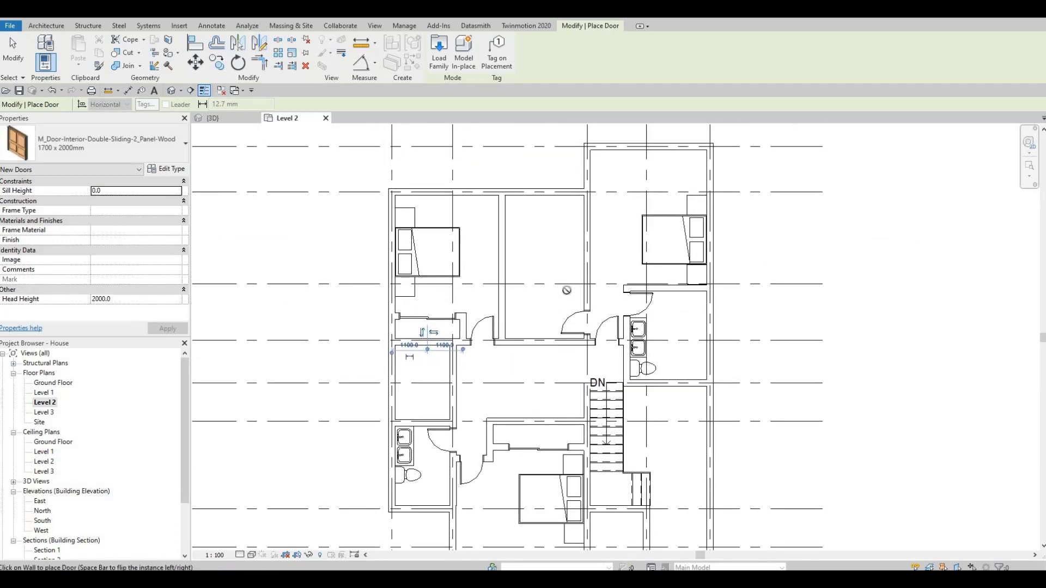
middle_drag(566, 306, 608, 302)
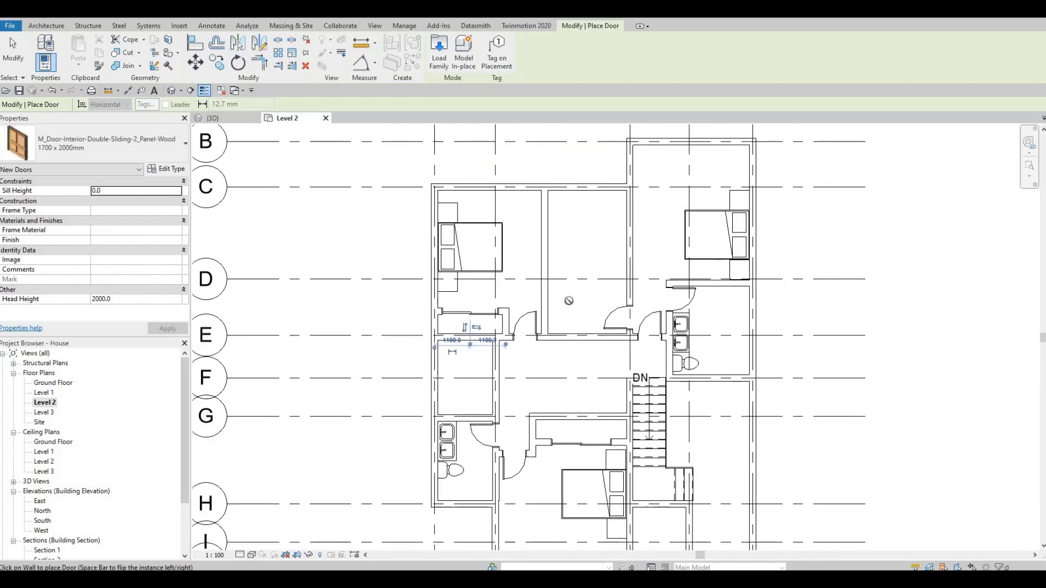
scroll(602, 273, up, 2)
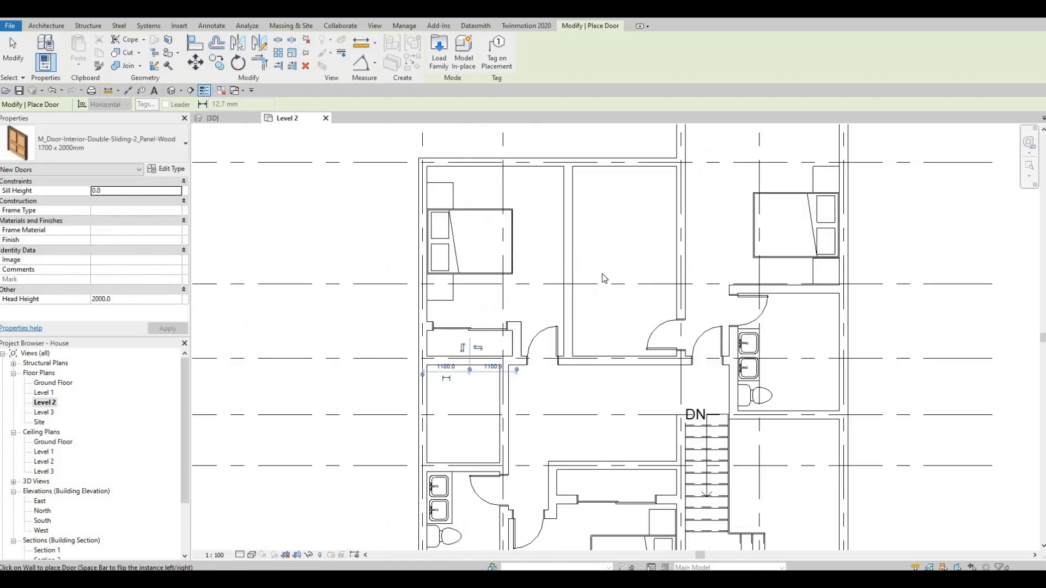
key(Escape)
key(Escape)
Draw two parallel horizontal detail lines in the <Demolished> line style across the upper-left bedroom's closet, from wall to wall.
scroll(631, 240, up, 1)
scroll(639, 248, down, 1)
middle_drag(640, 249, 697, 252)
middle_drag(593, 322, 601, 234)
key(Escape)
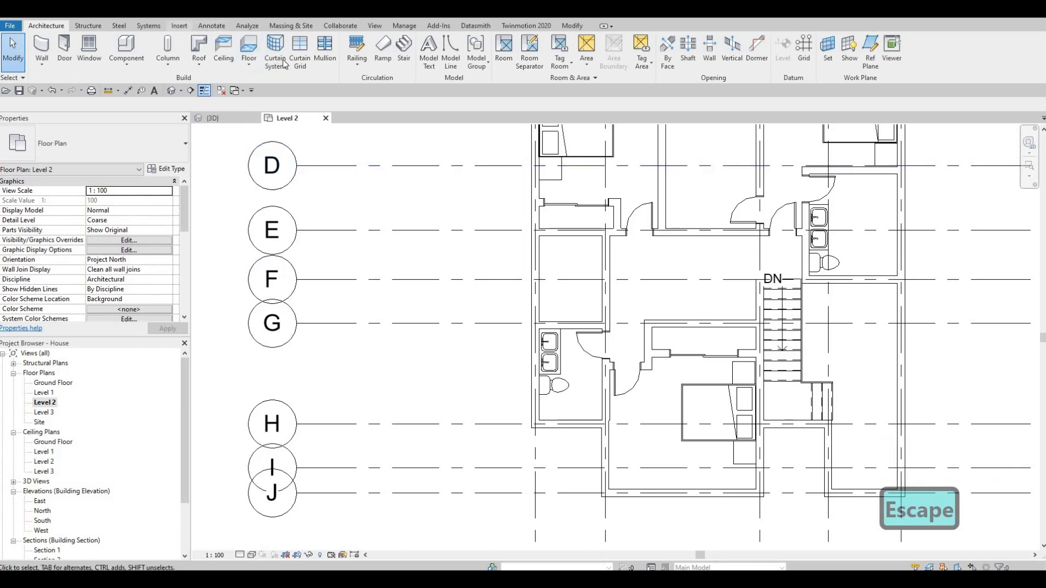
click(212, 25)
click(277, 55)
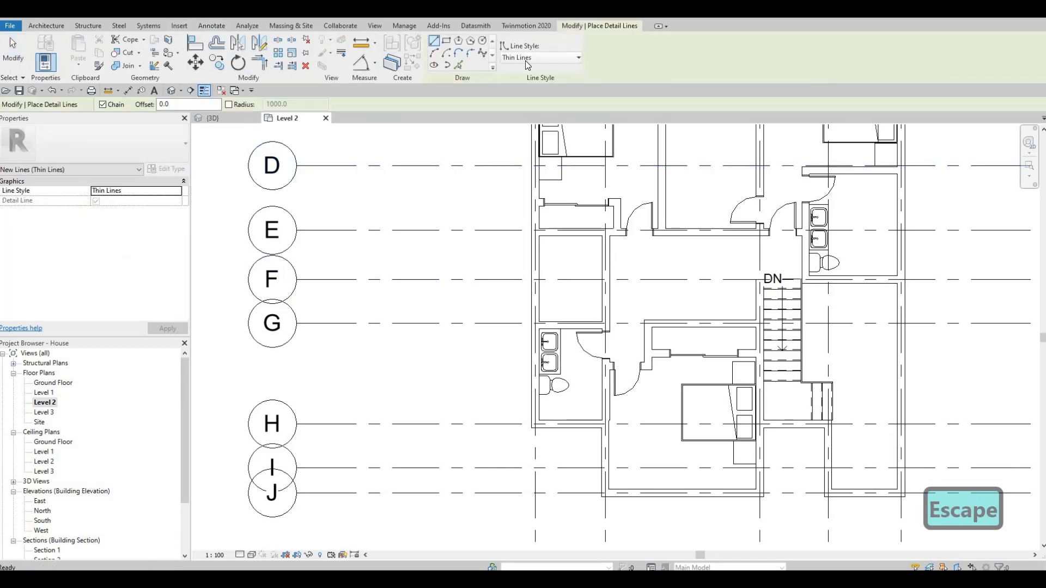
click(526, 57)
click(520, 92)
scroll(511, 216, up, 1)
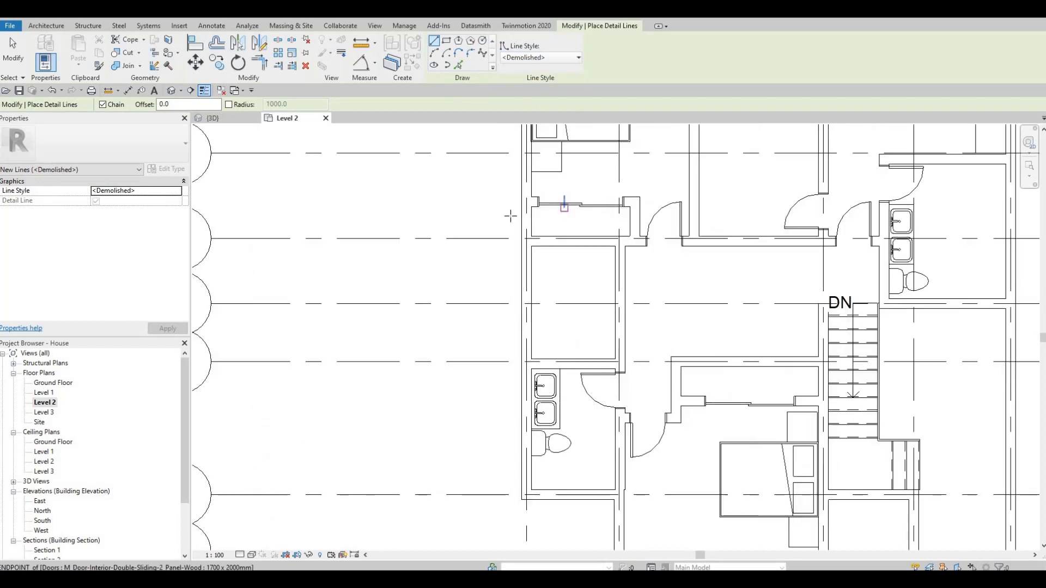
scroll(510, 216, up, 2)
click(516, 218)
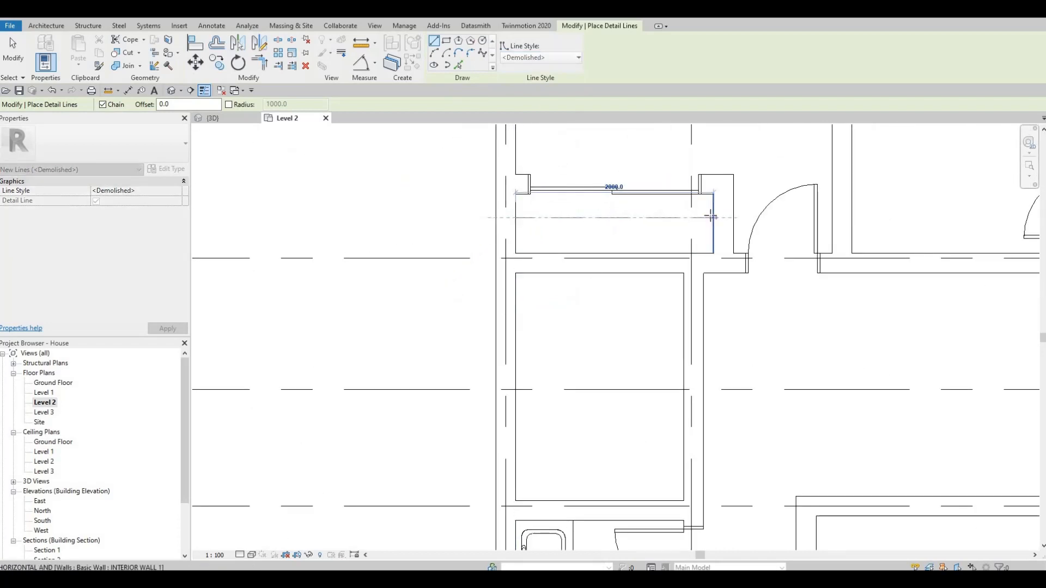
key(Escape)
click(415, 224)
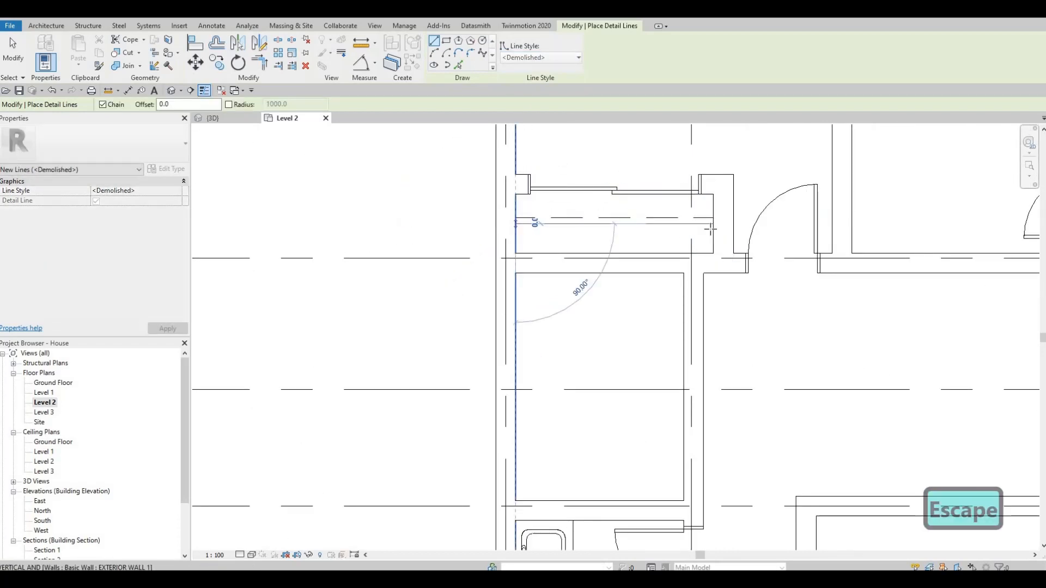
scroll(649, 289, down, 4)
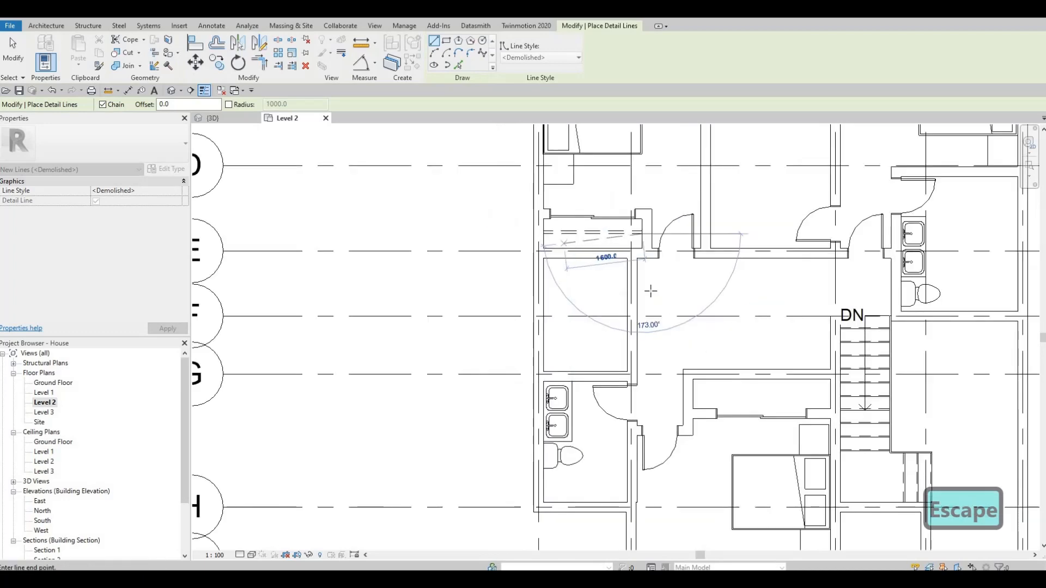
key(Escape)
Draw two parallel horizontal <Demolished> detail lines across the full width of the lower bedroom's closet.
scroll(622, 282, up, 3)
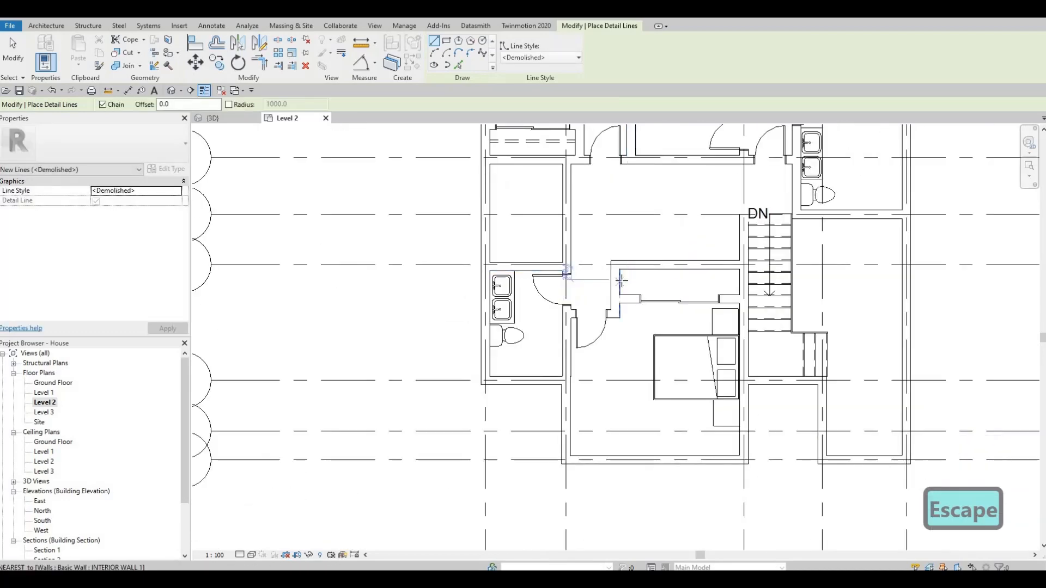
scroll(708, 283, up, 2)
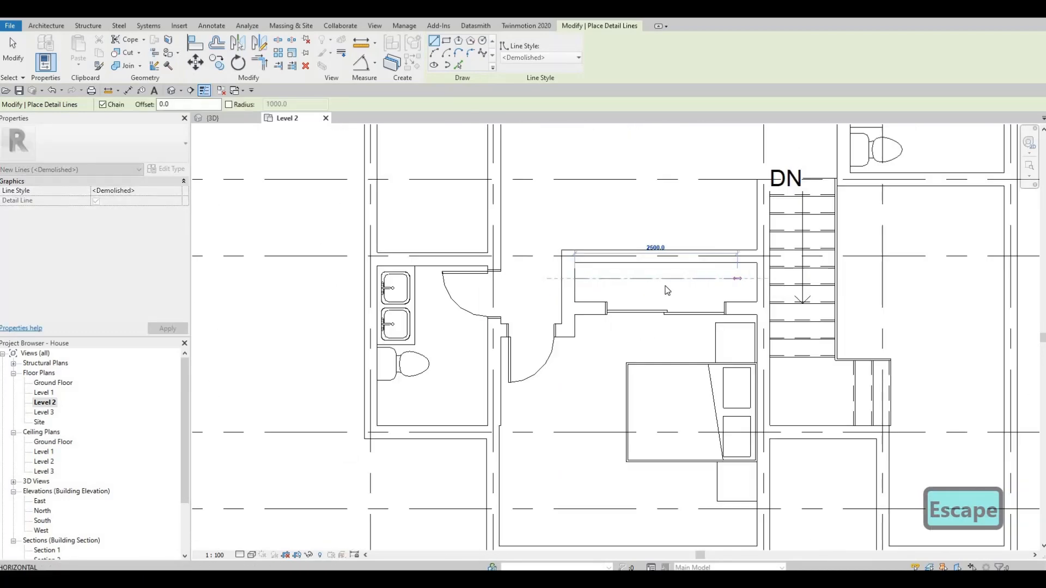
key(Escape)
click(575, 285)
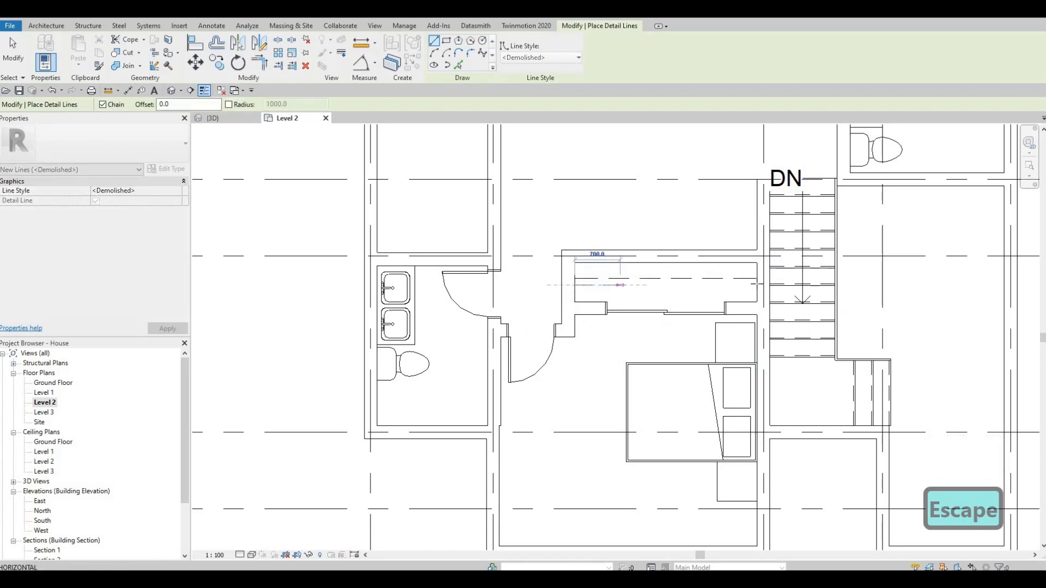
key(Escape)
Outline shelving around the walk-in closet between the upper bedrooms with chained Thin Lines detail lines, leaving the door area free.
scroll(689, 189, down, 5)
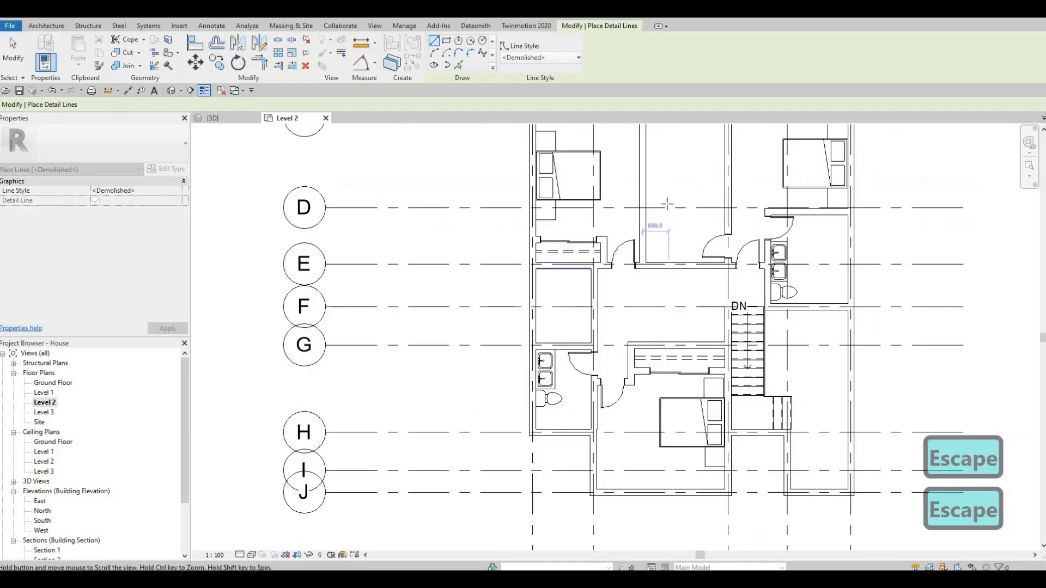
scroll(419, 158, up, 1)
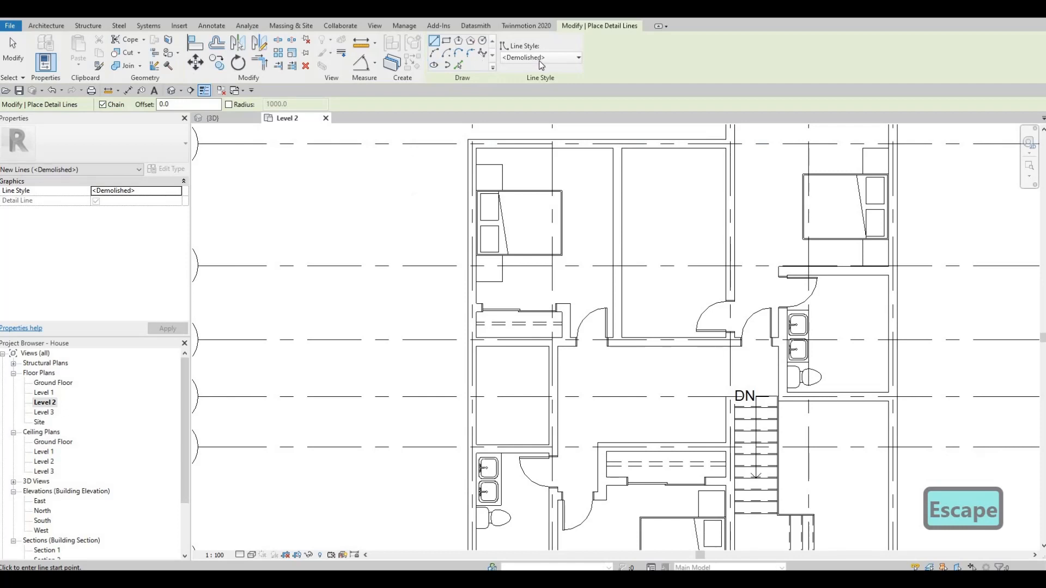
click(723, 172)
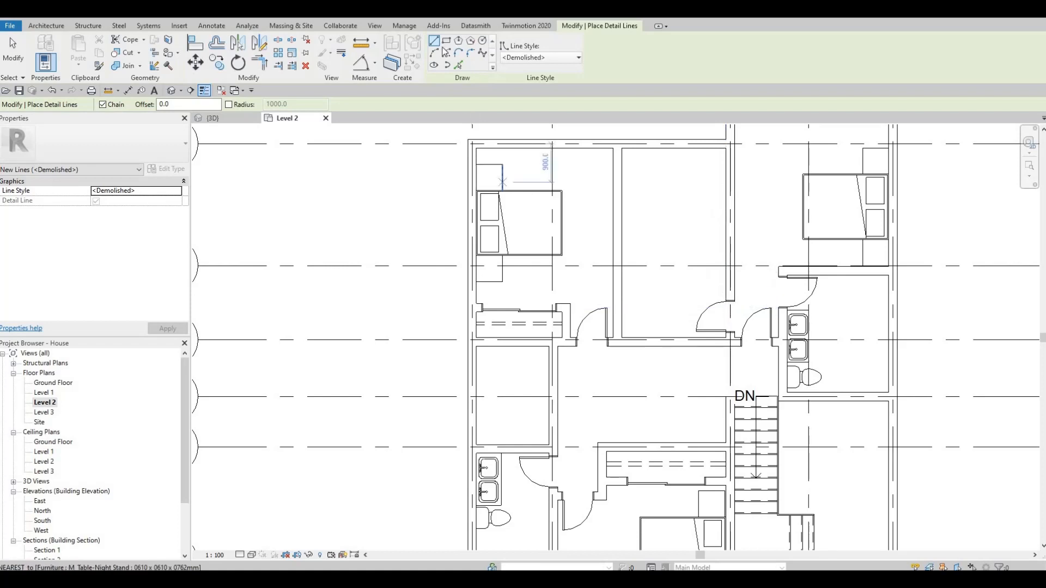
click(540, 59)
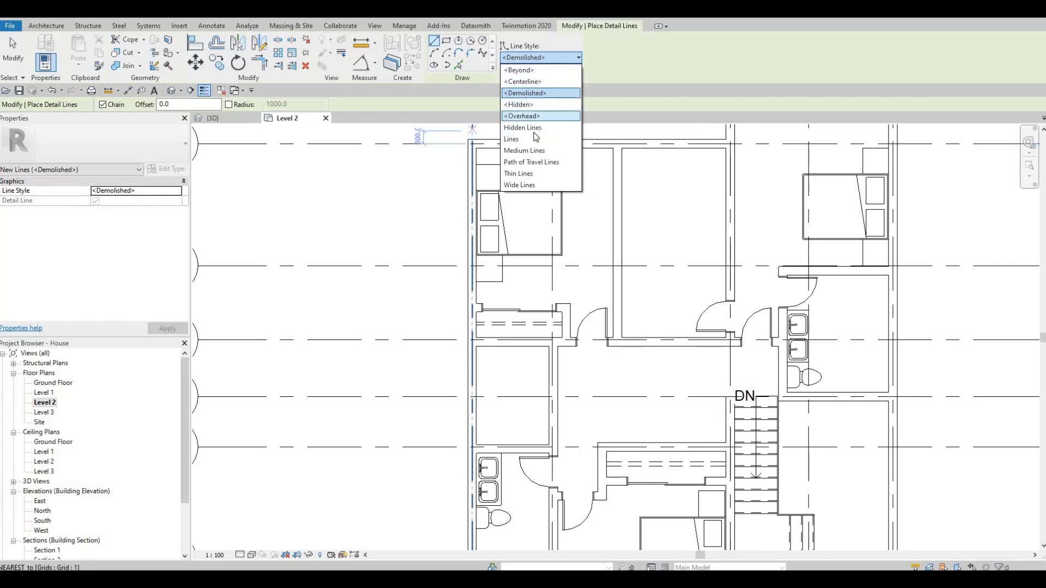
click(523, 173)
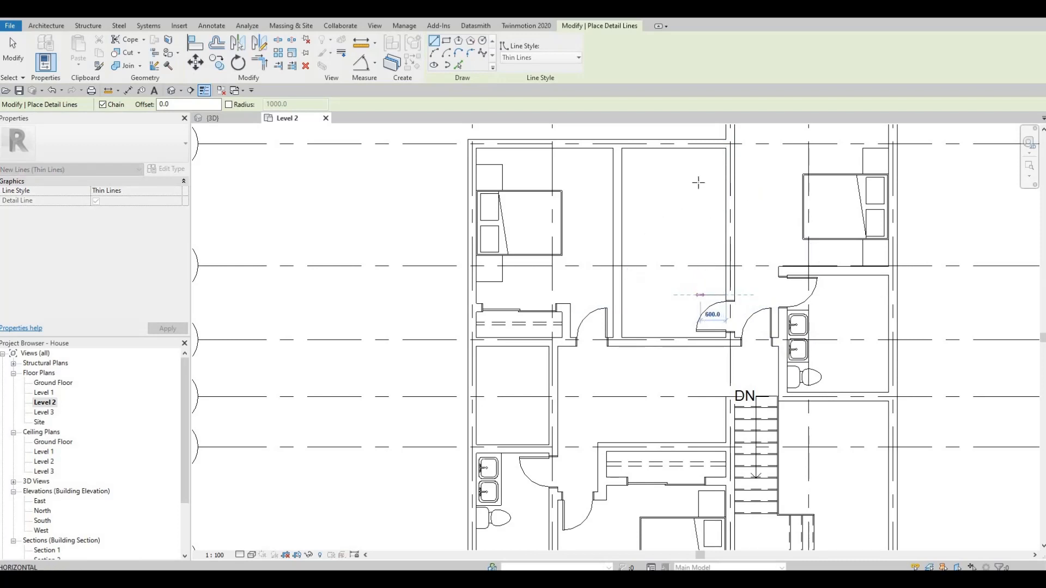
click(642, 165)
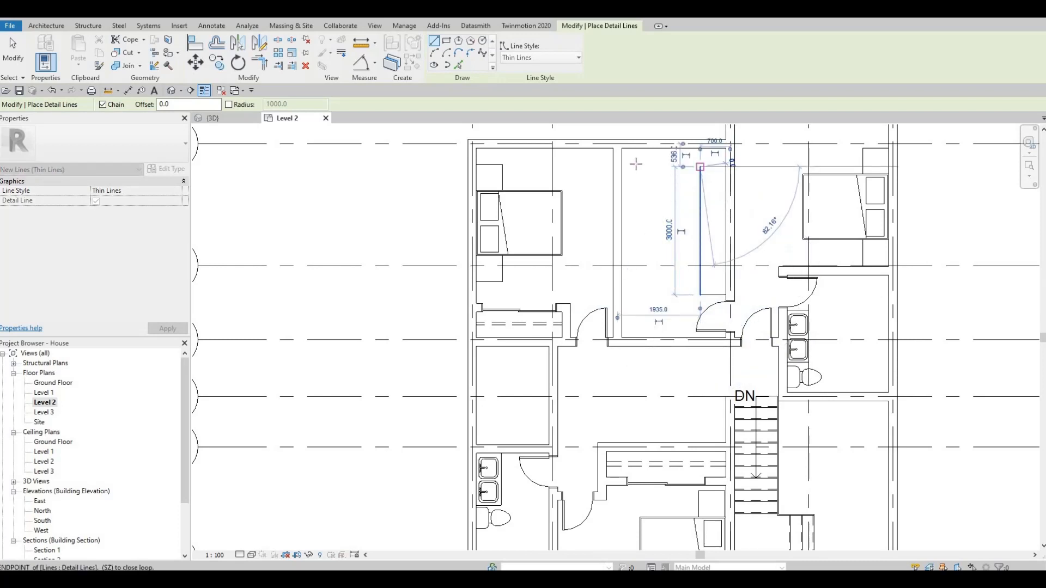
click(636, 166)
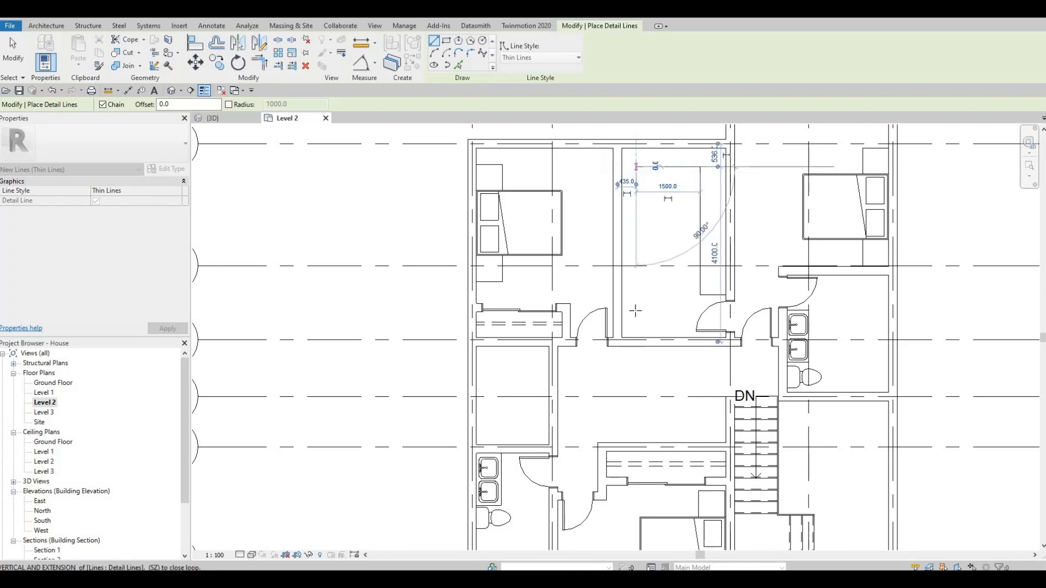
click(680, 309)
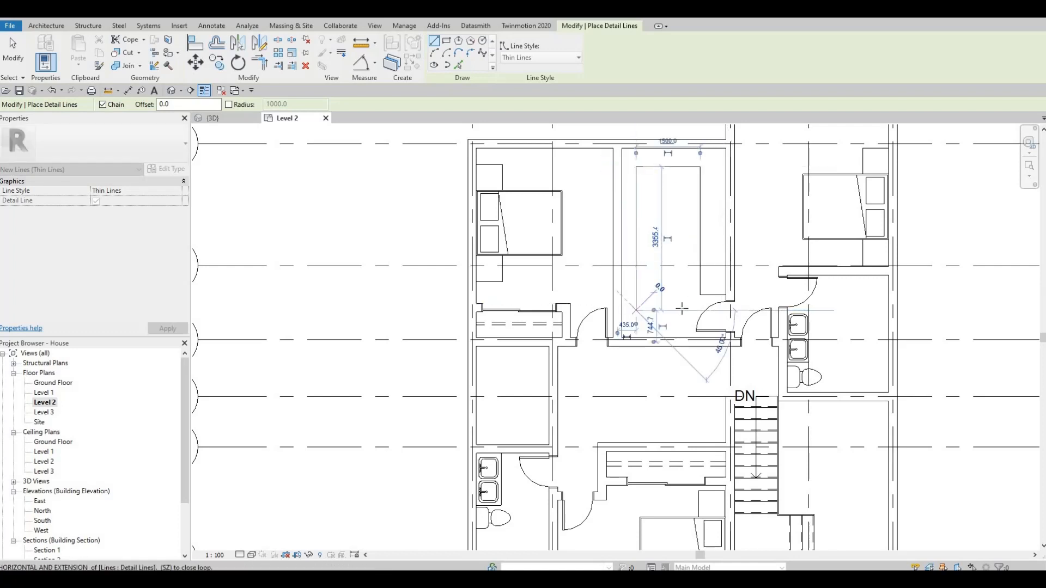
click(683, 310)
click(683, 338)
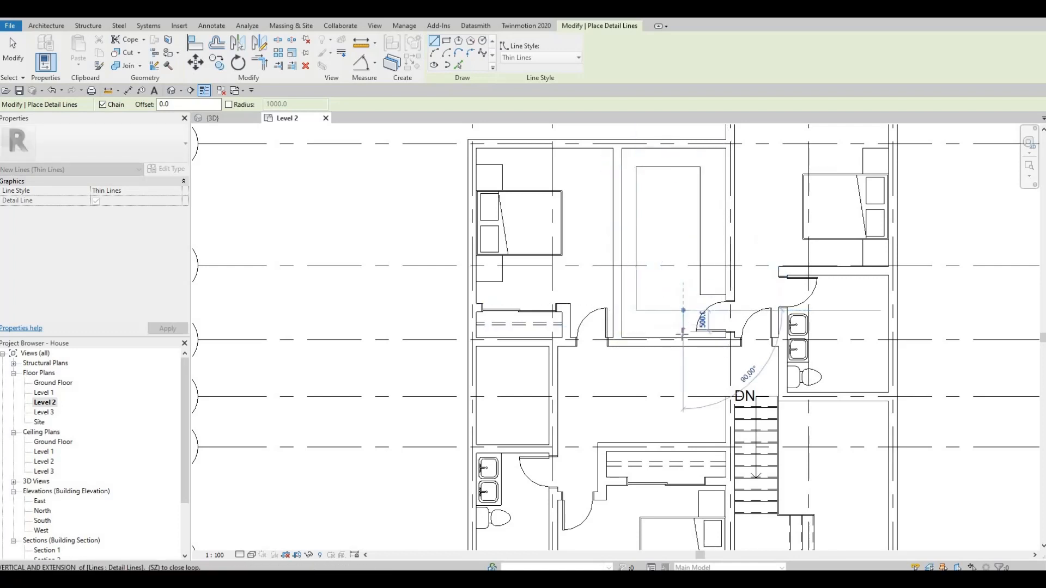
key(Escape)
key(Escape)
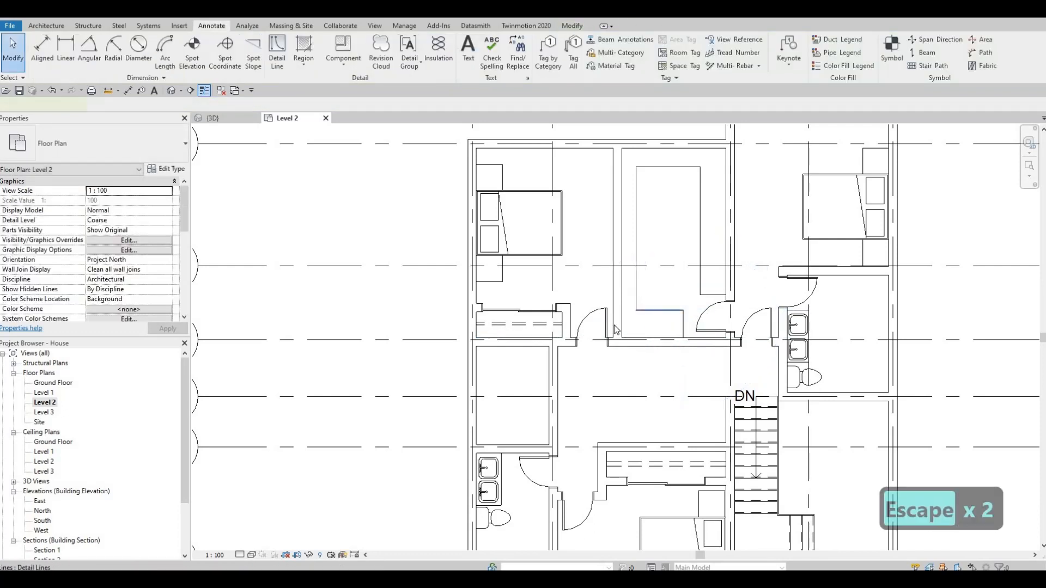
Set the walk-in closet's lower horizontal shelf line 600 mm from the lower wall.
click(649, 310)
click(610, 325)
text(600)
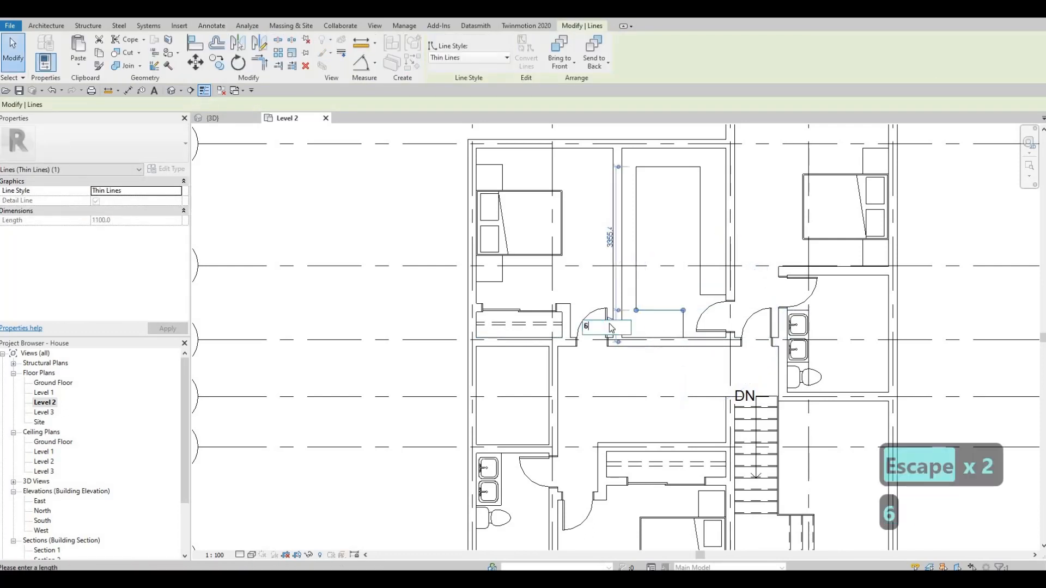
key(Return)
key(Escape)
Set the long vertical shelf line on the walk-in closet's left side 600 mm from the adjacent wall.
click(636, 160)
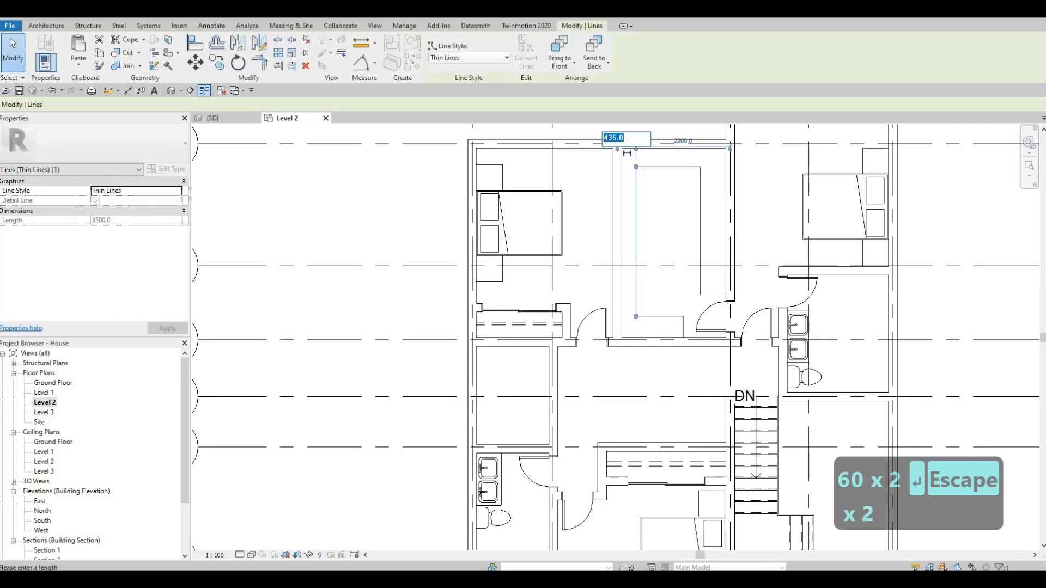
text(600)
key(Return)
key(Escape)
key(Escape)
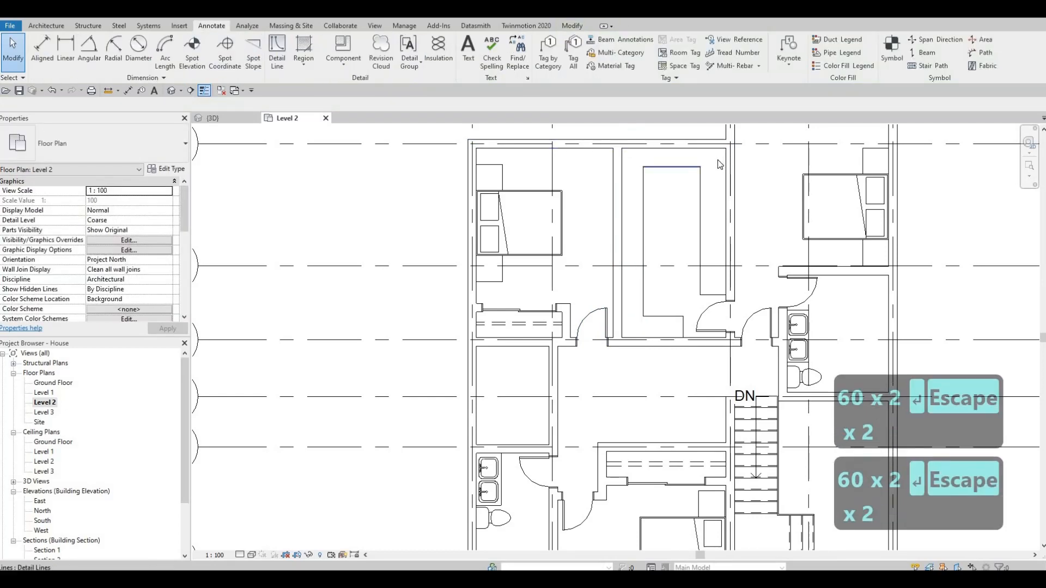
Set the walk-in closet's upper horizontal shelf line 600 mm from the upper wall.
click(717, 164)
text(600)
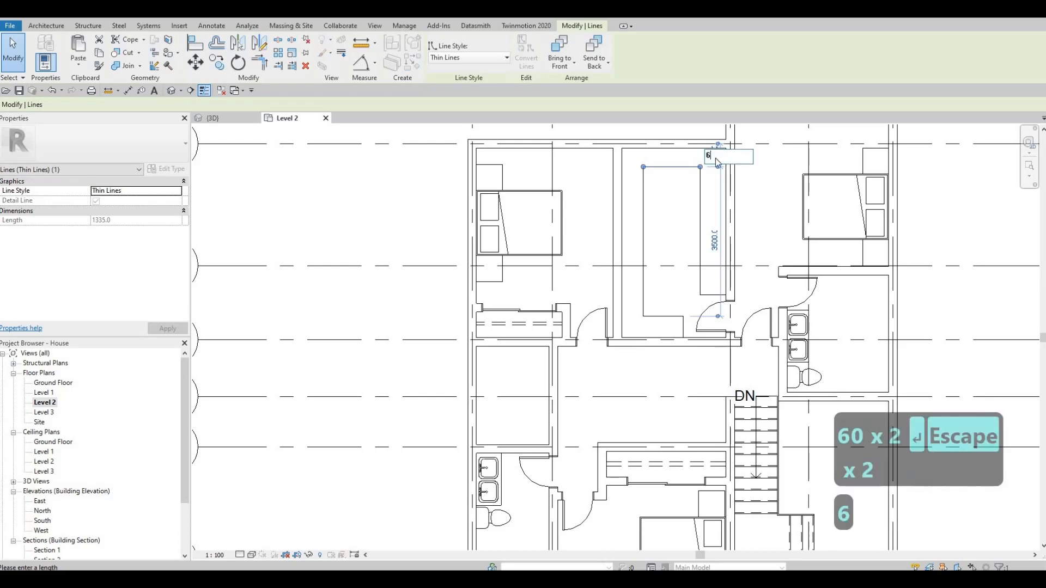
key(Return)
key(Escape)
key(Escape)
Set the long vertical shelf line on the walk-in closet's right side 600 mm from the adjacent wall.
mouse_move(715, 226)
middle_down()
mouse_move(744, 227)
mouse_move(761, 210)
middle_up()
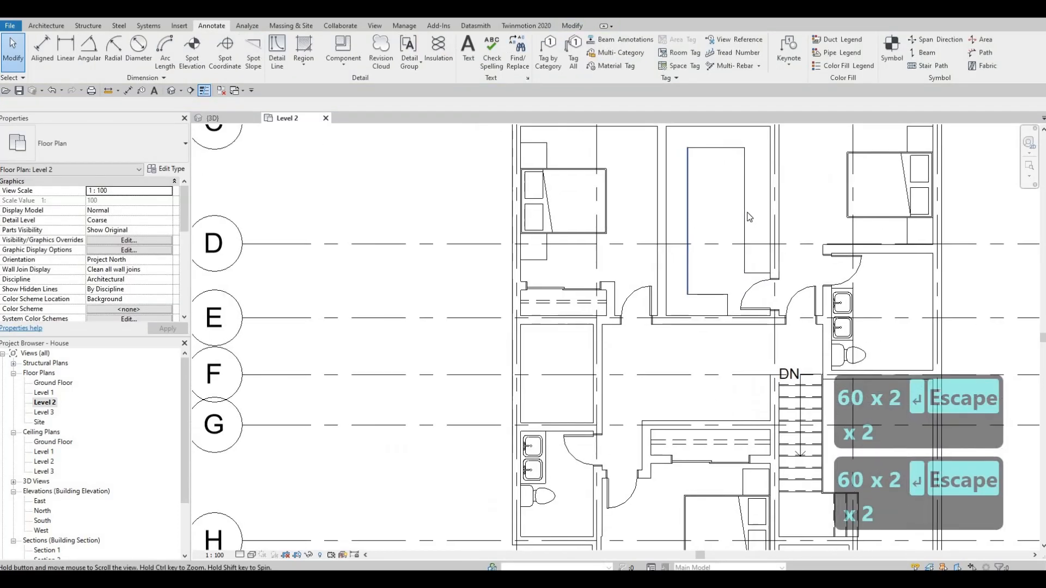
click(746, 217)
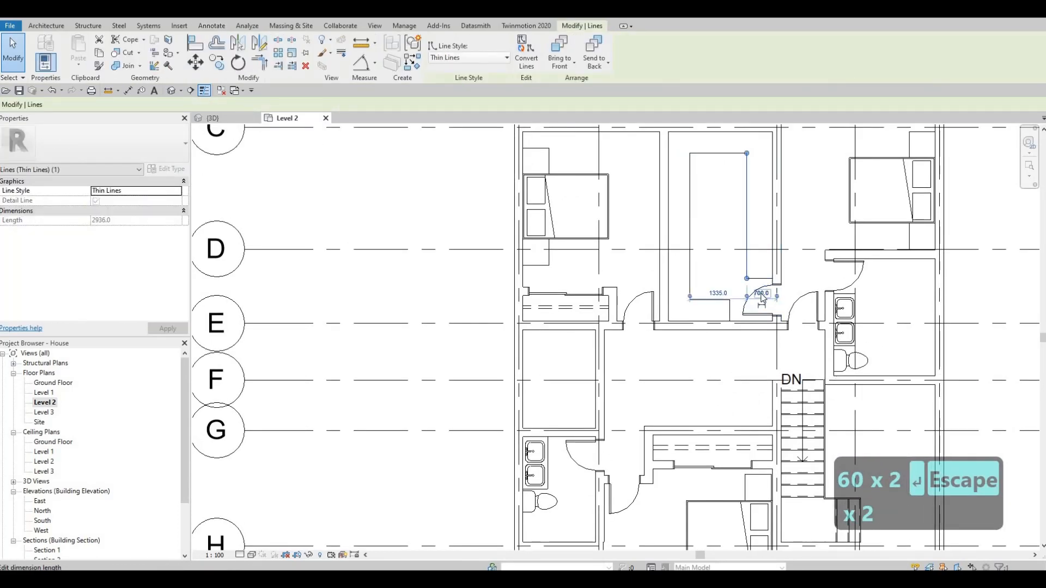
click(761, 294)
text(600)
key(Return)
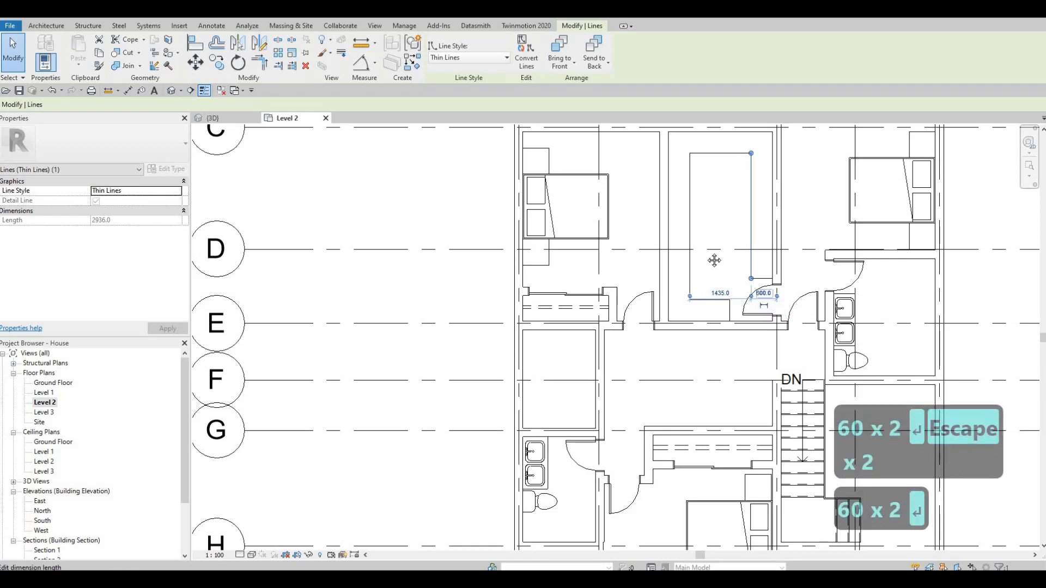
key(Escape)
key(Escape)
Add <Demolished> detail lines around the walk-in closet shelving by picking its outline with a 50 mm offset towards the walls.
middle_drag(746, 294, 739, 264)
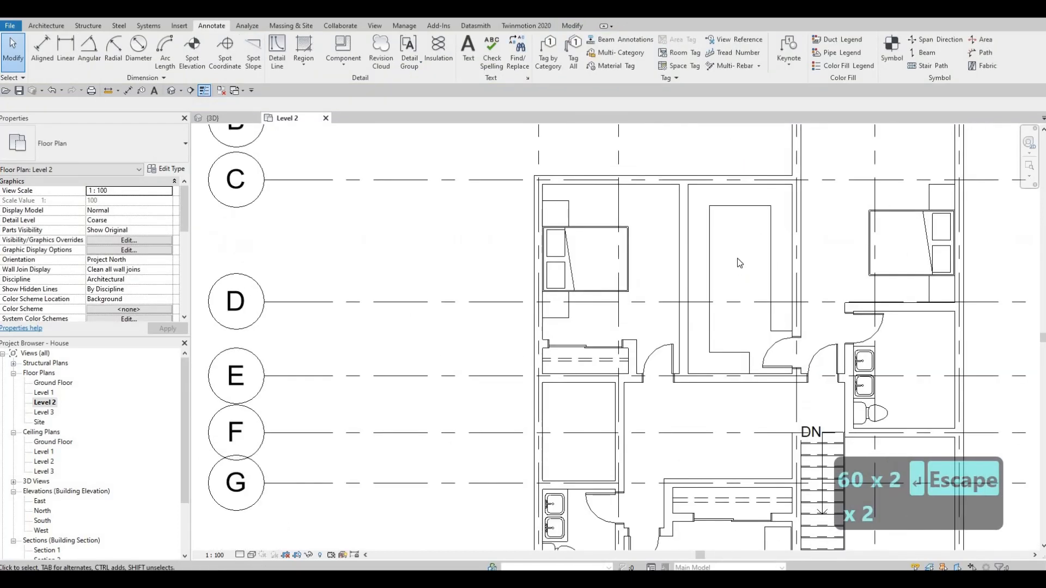
middle_drag(678, 230, 647, 208)
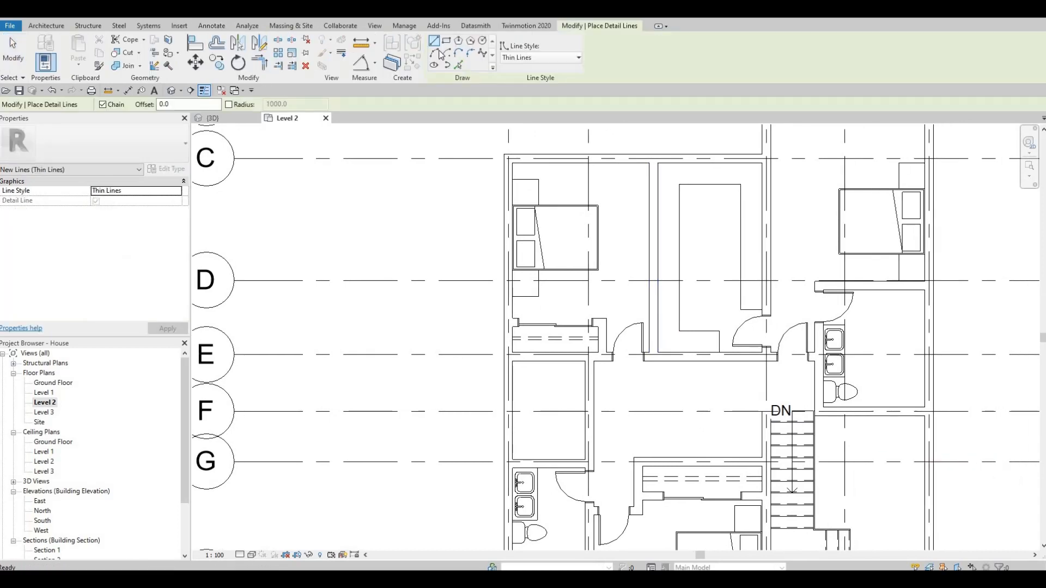
click(518, 60)
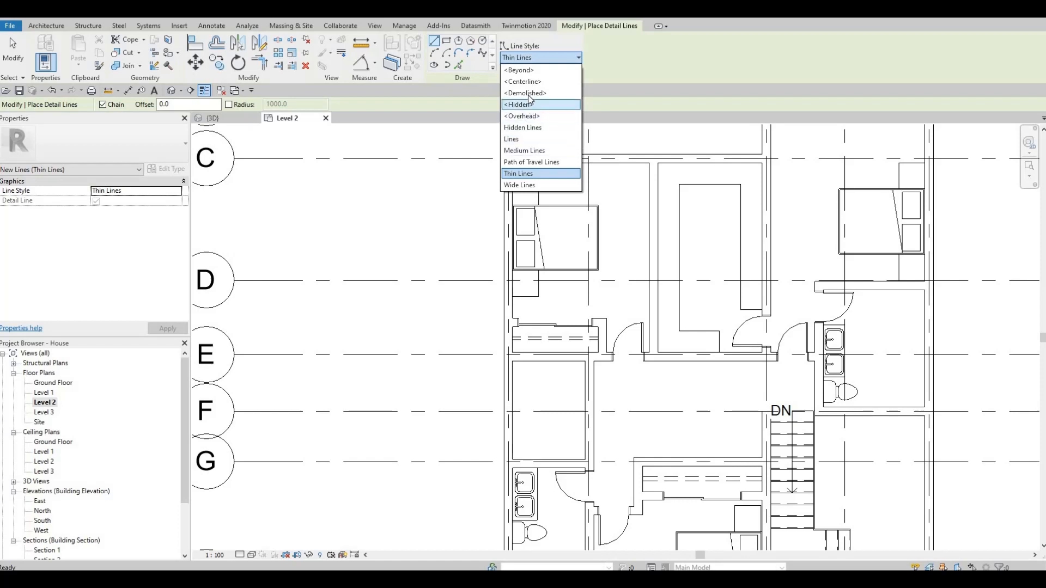
click(158, 108)
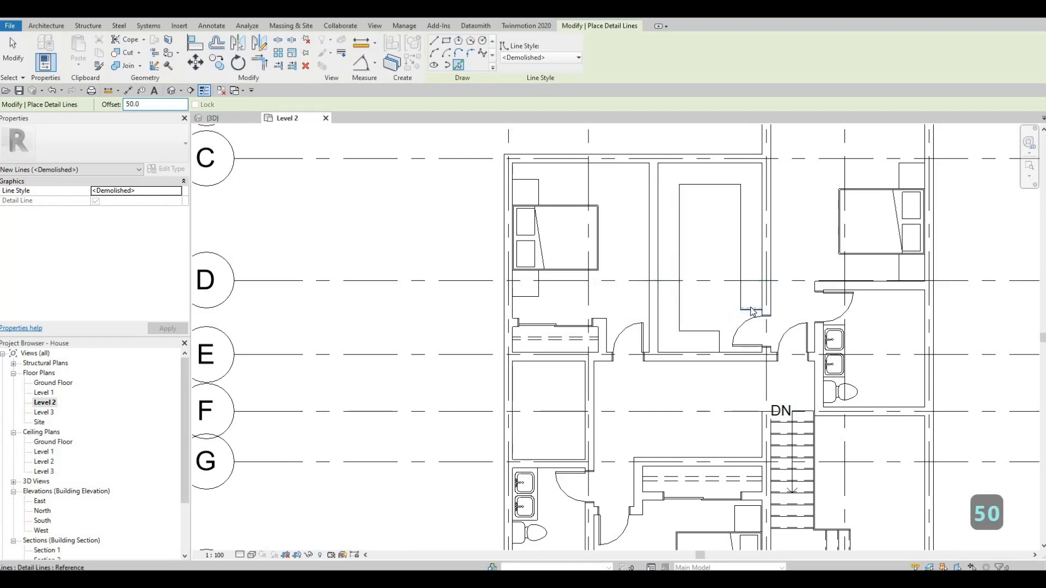
scroll(752, 312, up, 2)
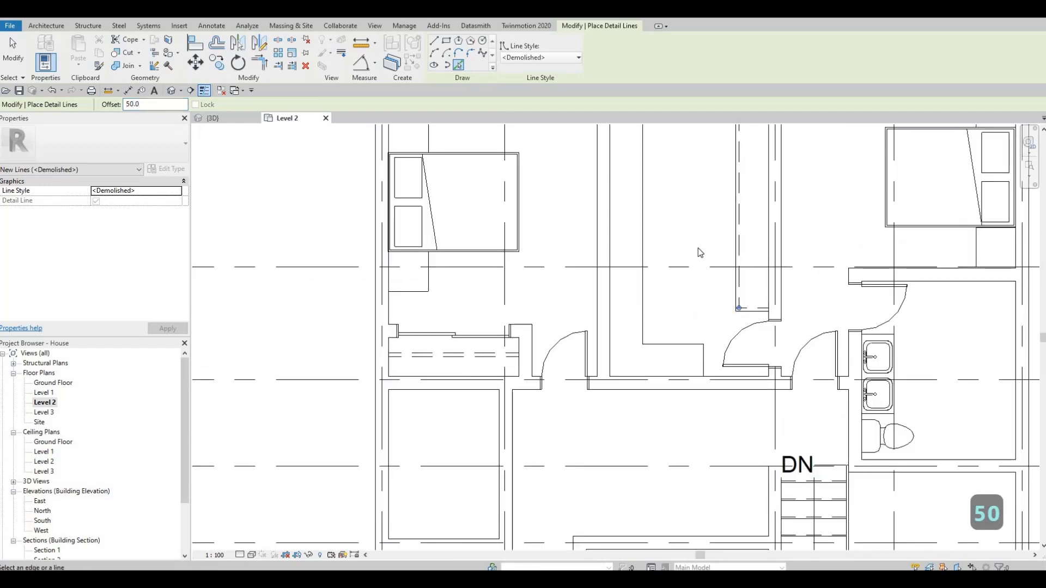
ctrl+scroll(697, 251, up, 3)
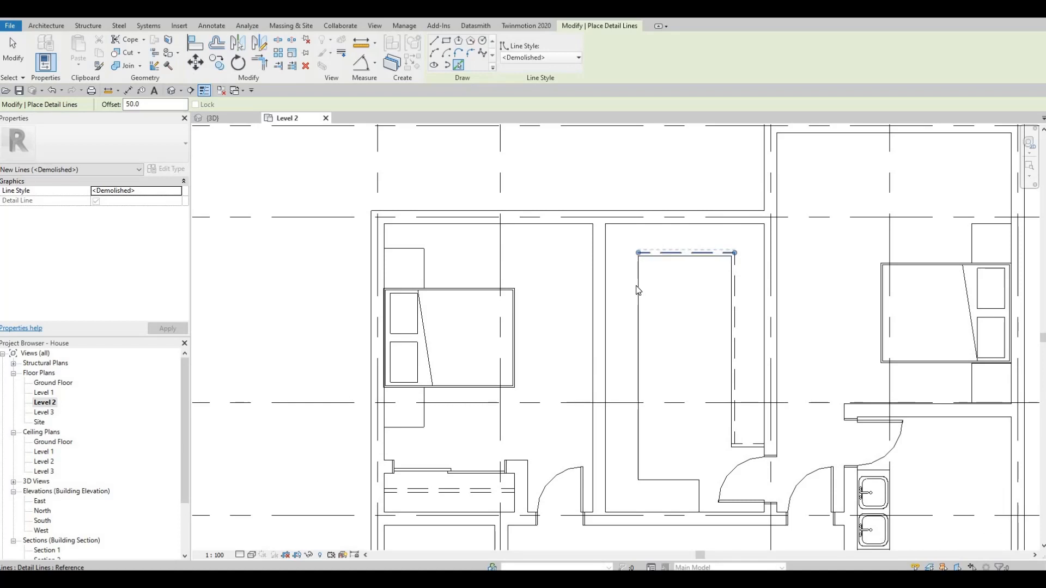
ctrl+scroll(642, 281, down, 3)
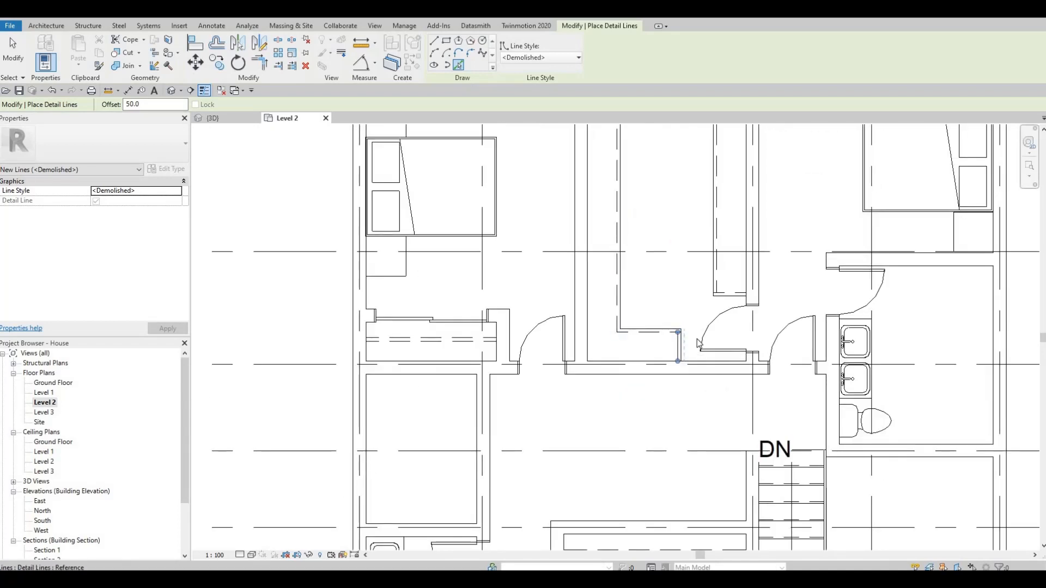
scroll(699, 343, up, 3)
key(Escape)
key(Escape)
key(Escape)
Trim the offset <Demolished> lines in the walk-in closet to each other so they meet at clean corners.
key(t)
key(r)
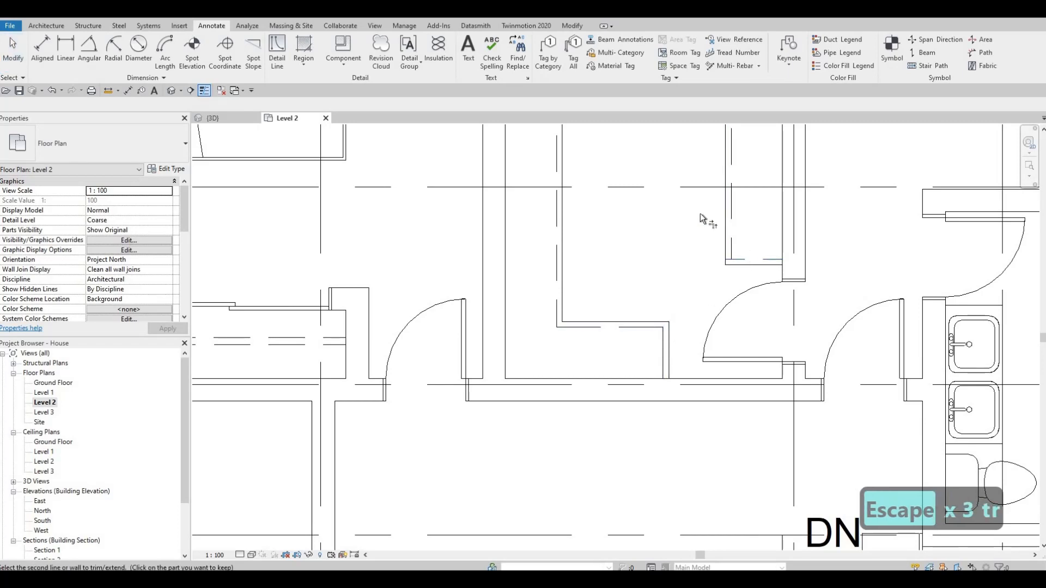
scroll(637, 303, down, 4)
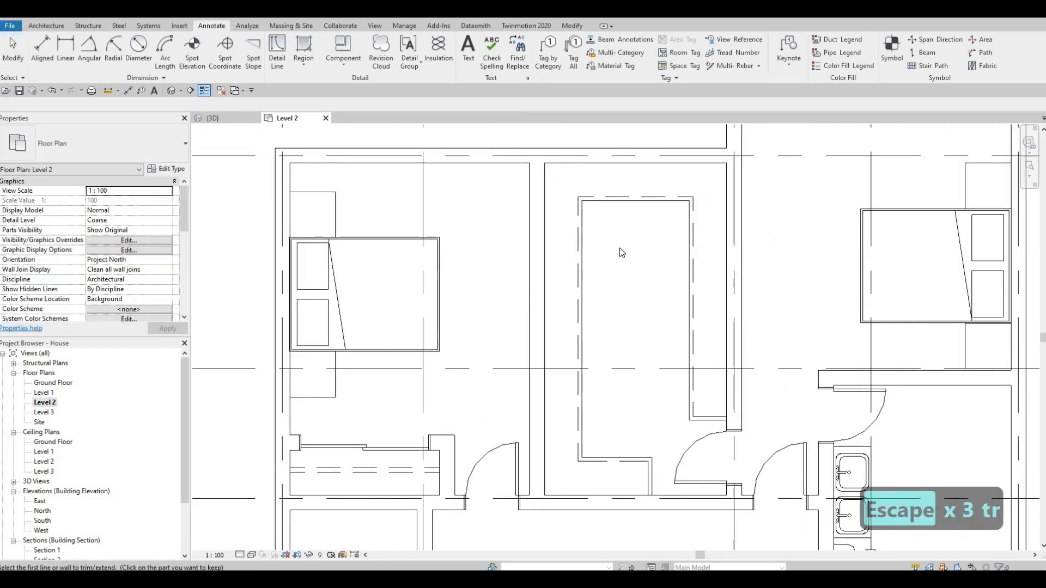
scroll(665, 221, down, 3)
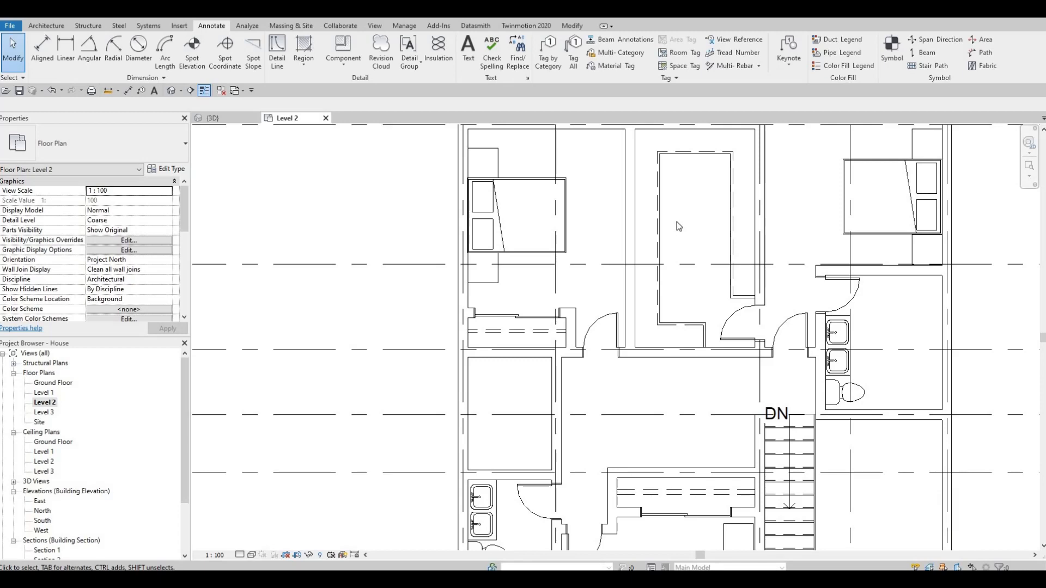
middle_drag(649, 258, 650, 269)
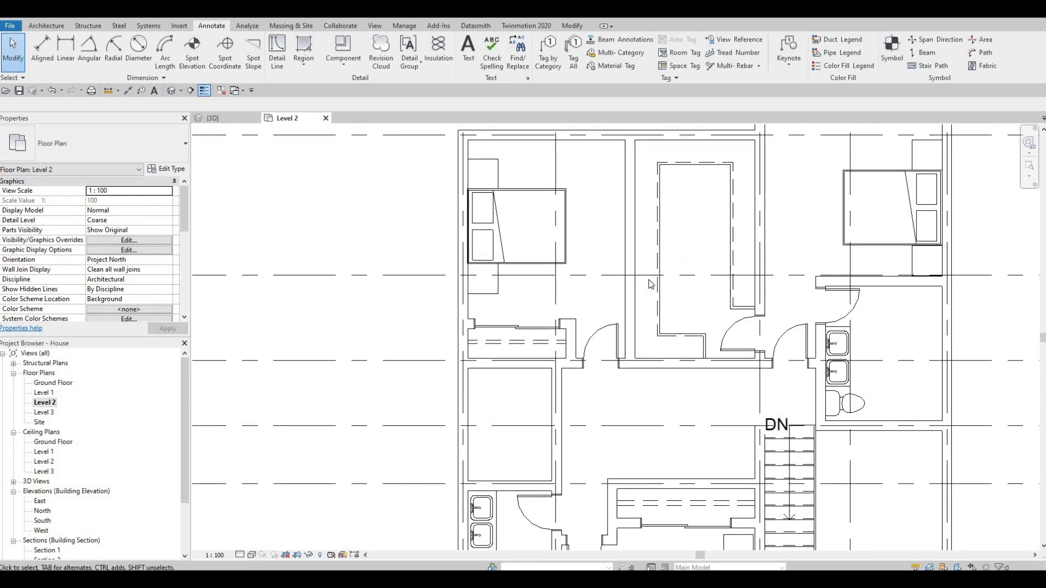
Move the wall between the upper-right bedroom and its bathroom up so that it is centred on grid line D.
scroll(650, 285, down, 5)
middle_drag(790, 275, 797, 271)
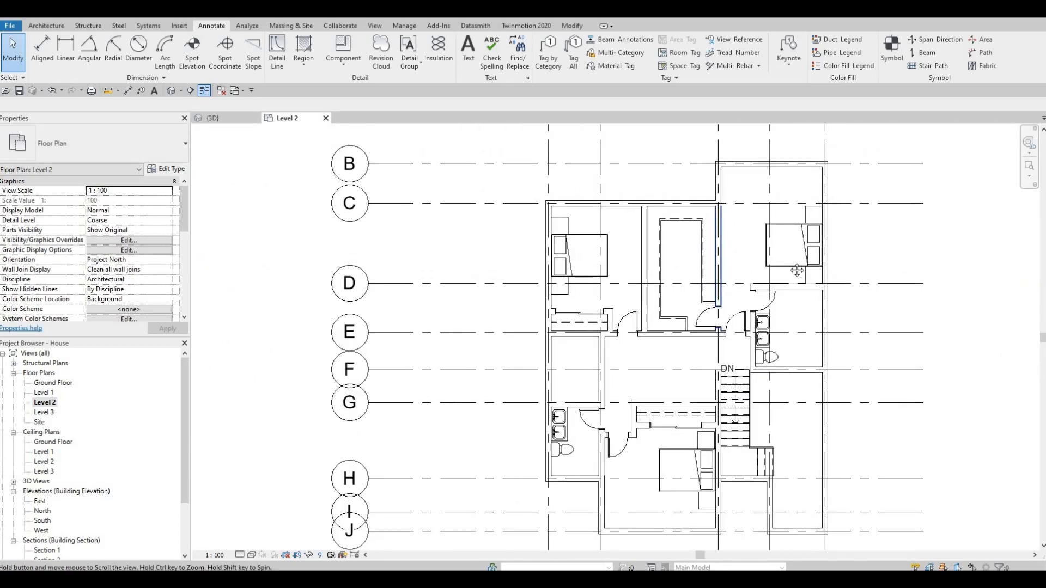
scroll(796, 262, up, 3)
middle_drag(723, 151, 686, 217)
key(Escape)
key(Escape)
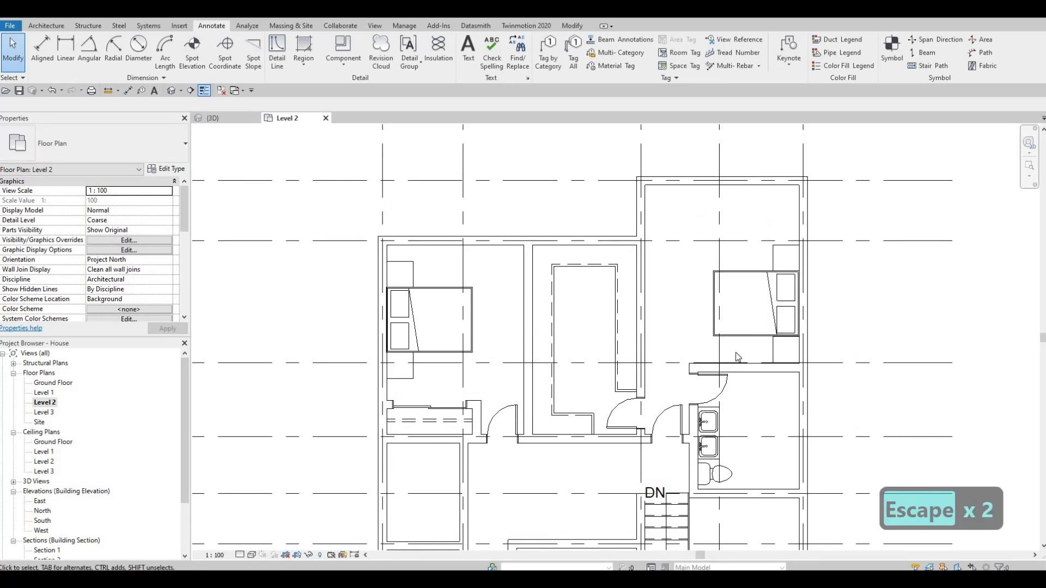
click(760, 370)
scroll(758, 369, up, 3)
key(F1)
key(F1)
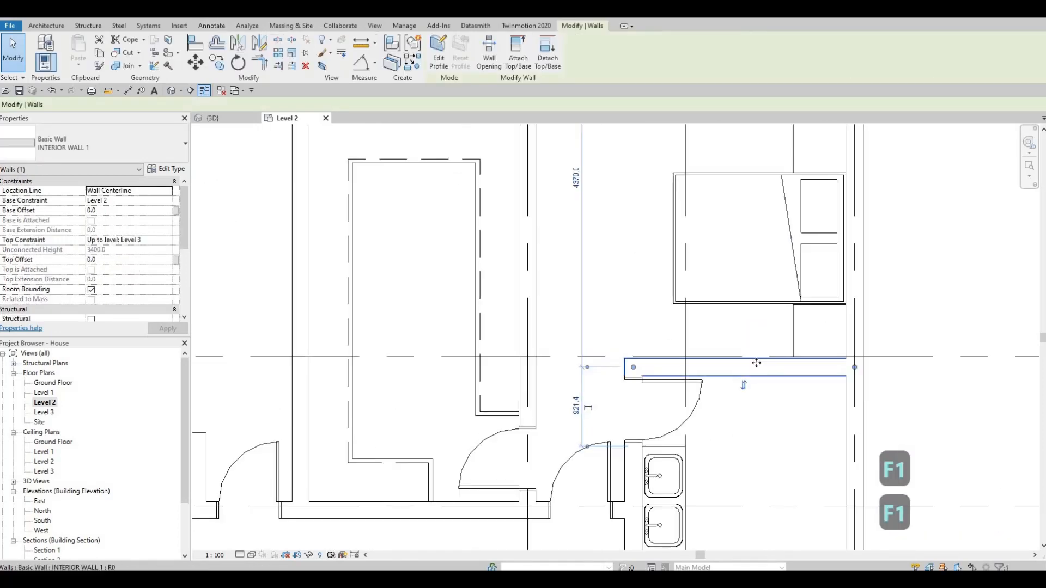
ctrl+click(726, 370)
mouse_move(721, 357)
mouse_down()
mouse_move(730, 343)
mouse_move(712, 373)
mouse_up()
key(Escape)
middle_drag(789, 309, 761, 373)
scroll(757, 376, down, 1)
key(Escape)
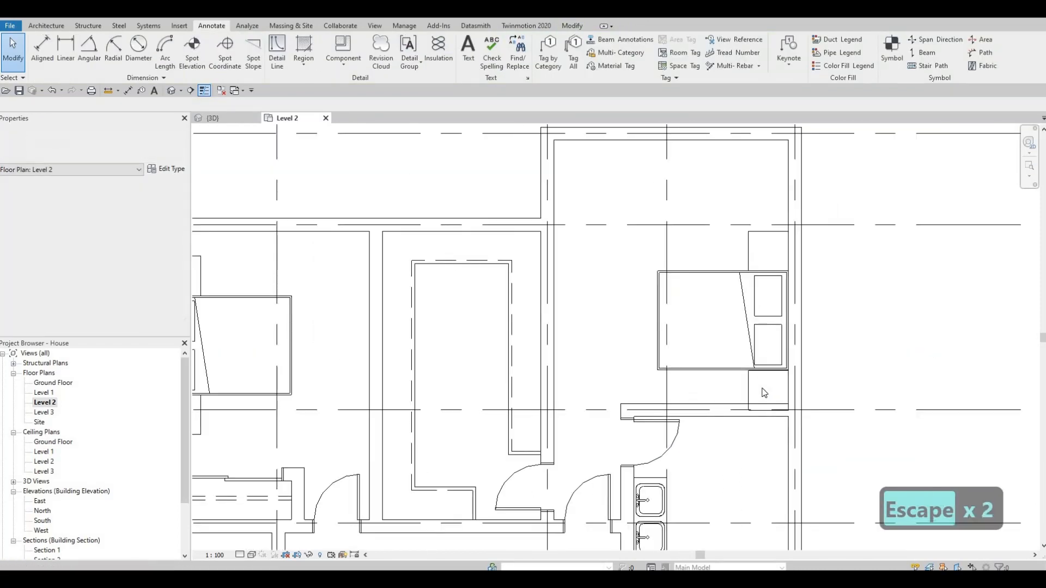
Move both night stands in the upper-right bedroom up together, clear of the bathroom wall.
key(Escape)
click(762, 387)
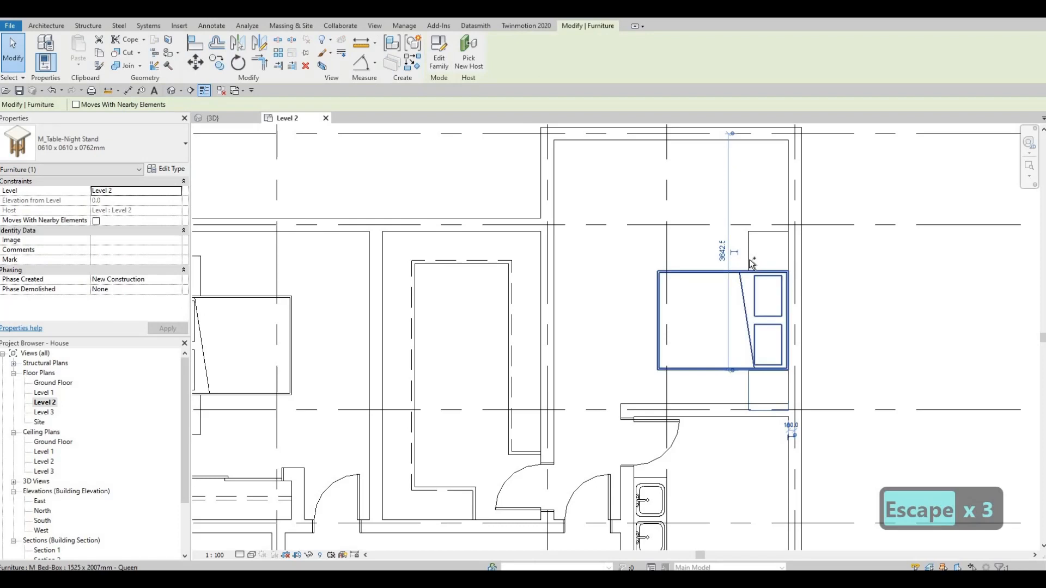
ctrl+click(746, 260)
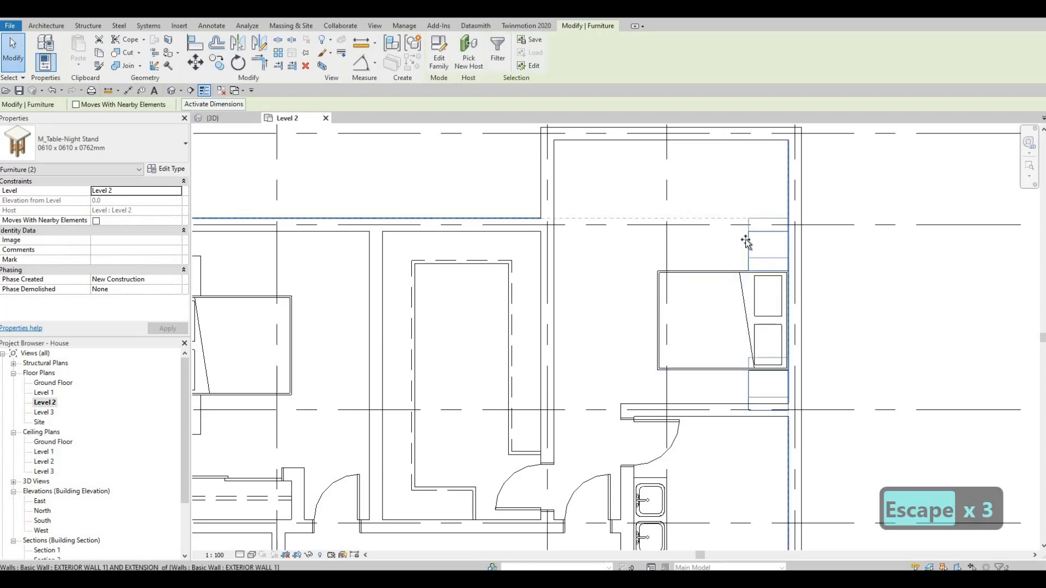
drag(745, 230, 745, 217)
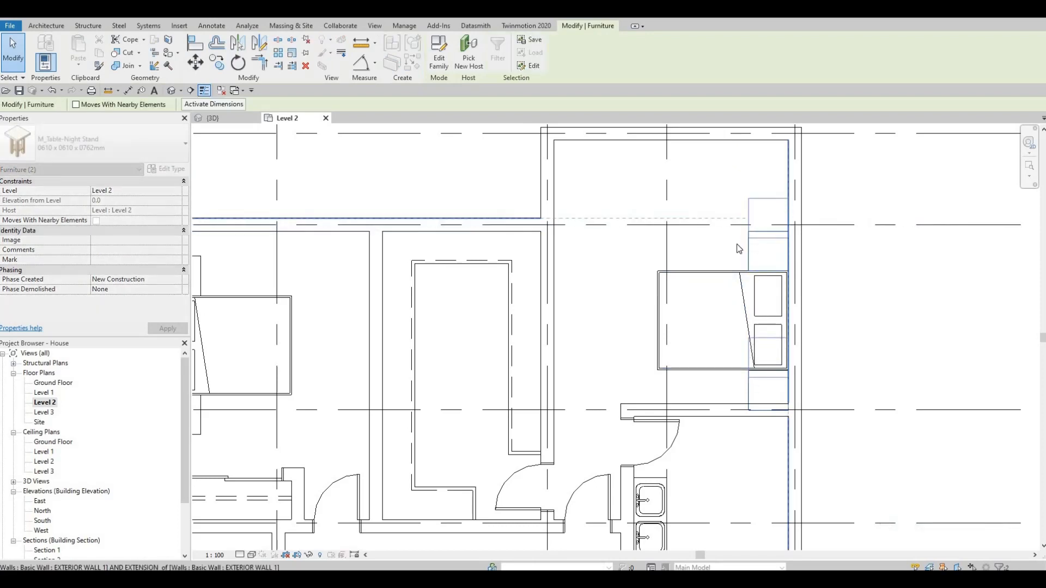
key(Escape)
Move the upper-right bedroom's queen bed up so its upper corner meets the lower corner of the upper night stand.
click(735, 276)
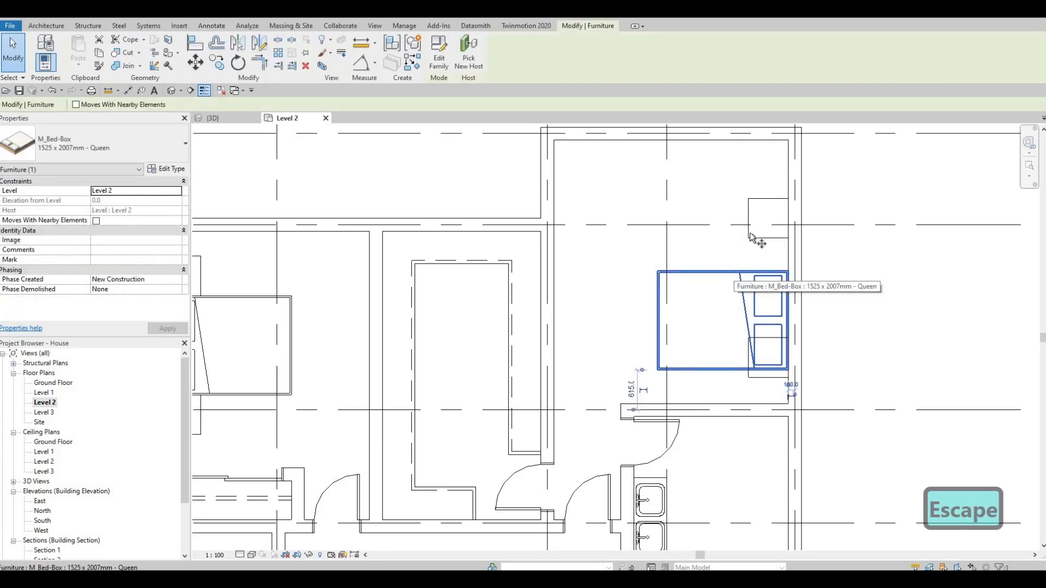
key(m)
key(v)
scroll(817, 287, up, 4)
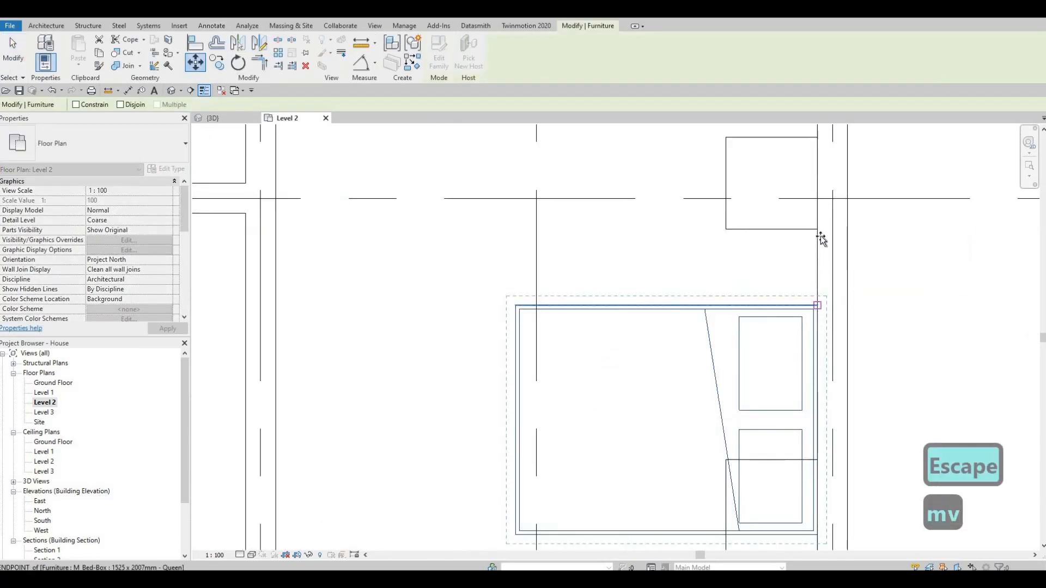
click(817, 230)
key(Escape)
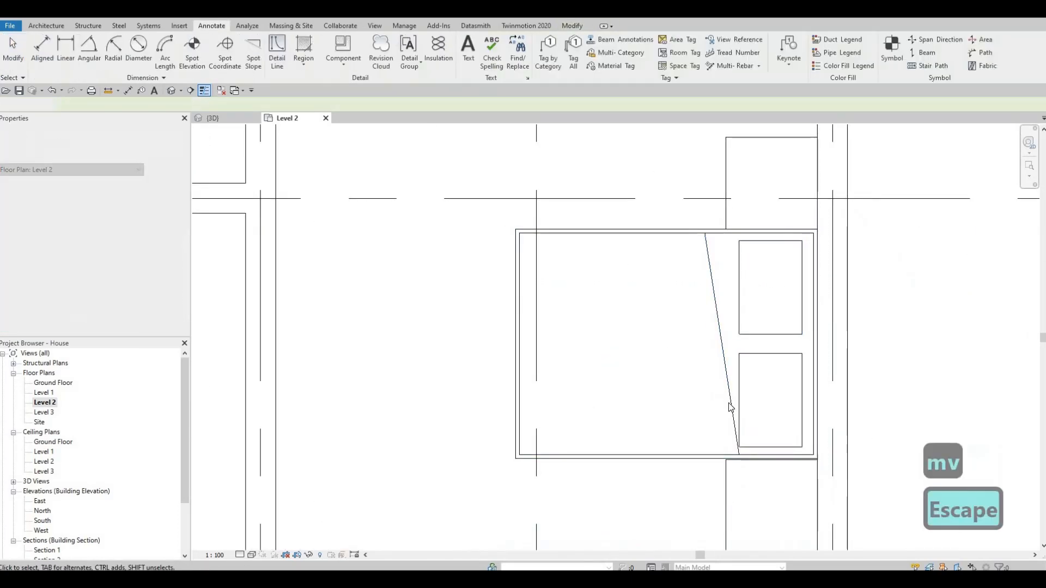
key(Escape)
Move the lower night stand in the upper-right bedroom up flush against the bed's lower edge.
scroll(806, 381, down, 2)
scroll(808, 408, up, 2)
scroll(763, 410, up, 3)
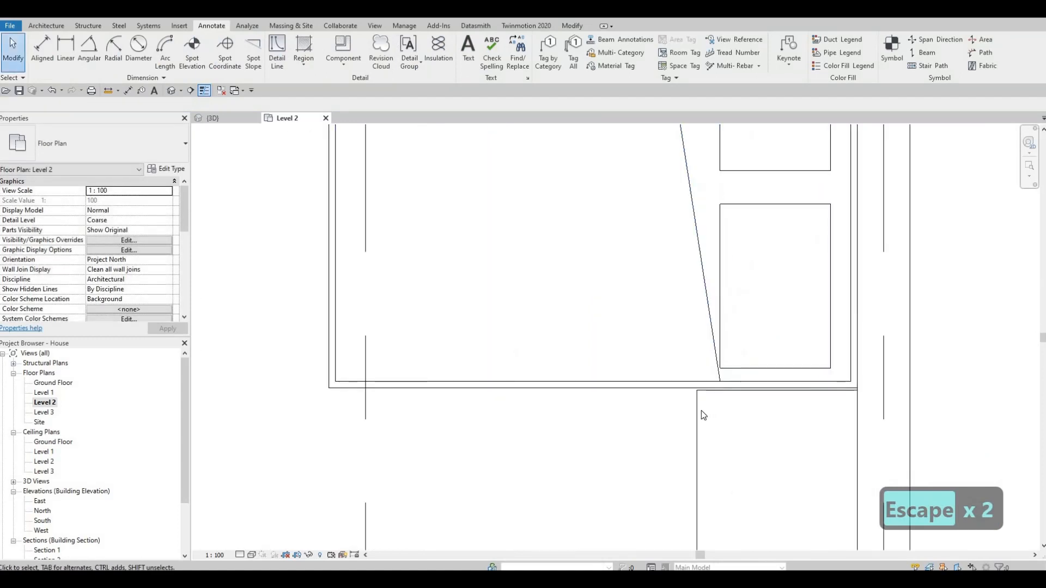
click(699, 410)
key(m)
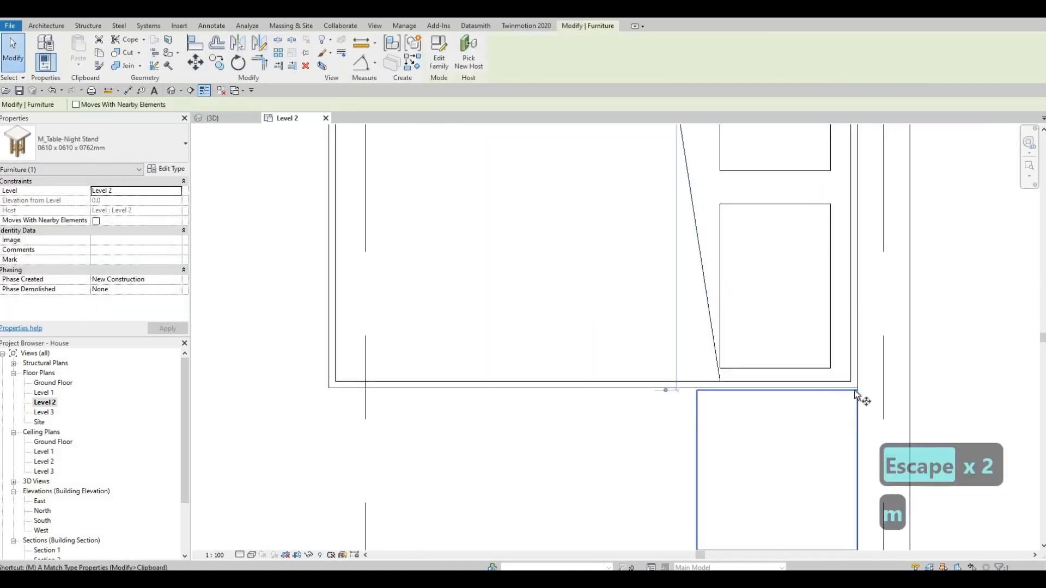
key(v)
scroll(887, 394, up, 3)
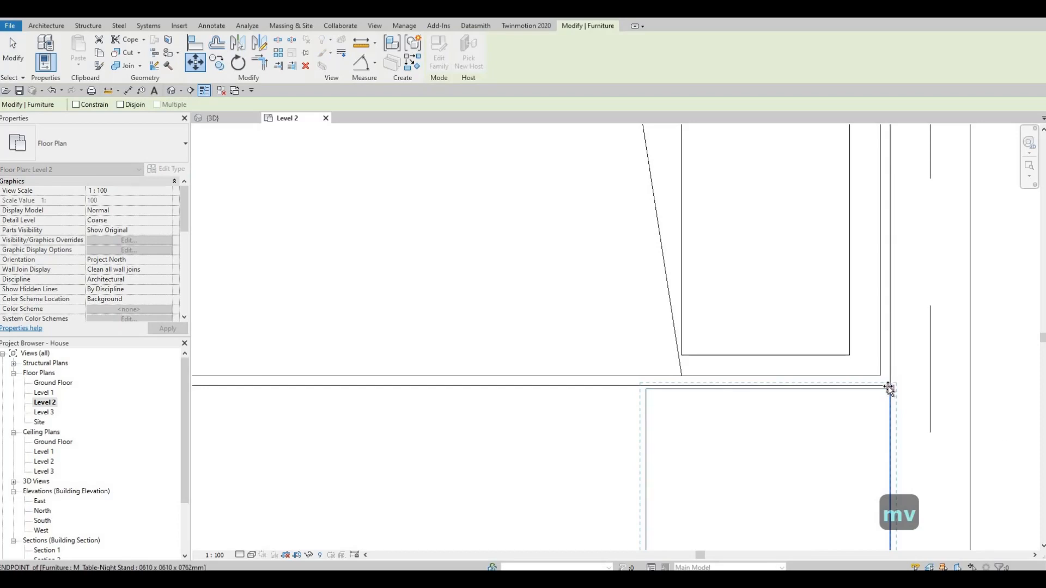
click(888, 386)
click(626, 385)
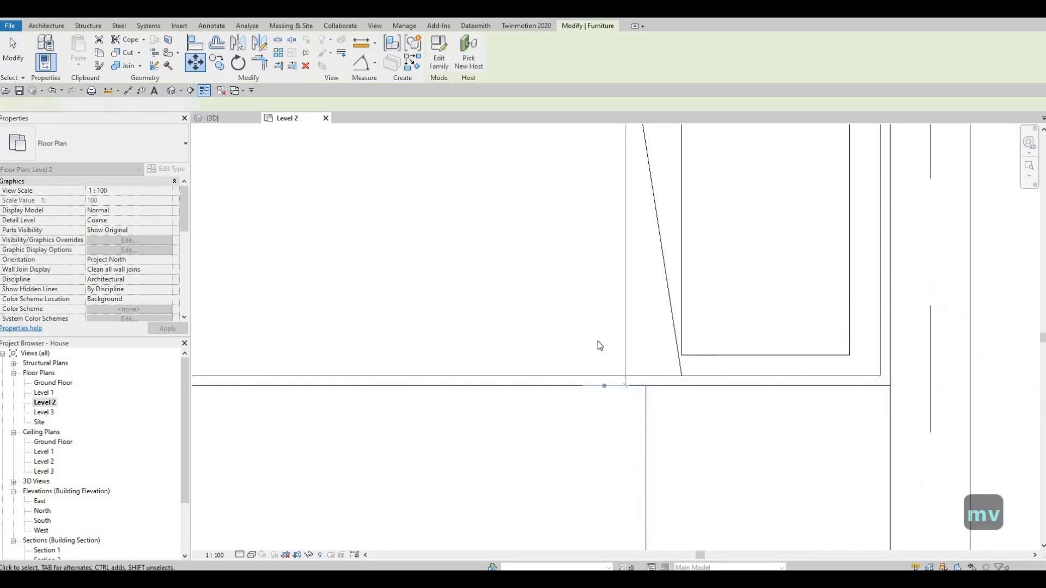
key(Escape)
key(Escape)
scroll(717, 300, down, 5)
key(Escape)
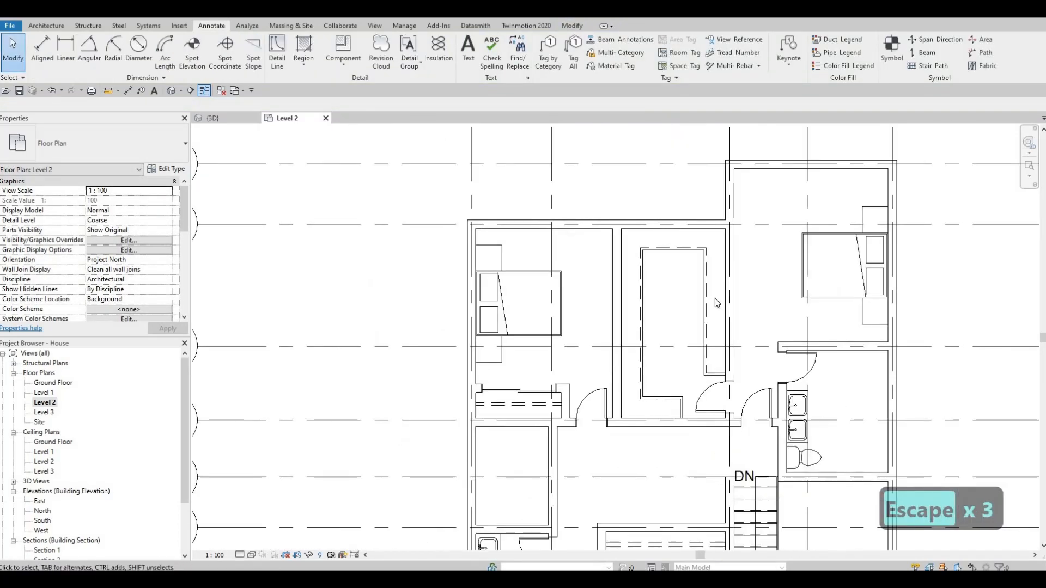
middle_drag(717, 303, 735, 293)
key(Escape)
Load the M_Table Lamp - Hemispheric family from the library's Lighting, Architectural, Internal folder.
middle_drag(919, 221, 955, 226)
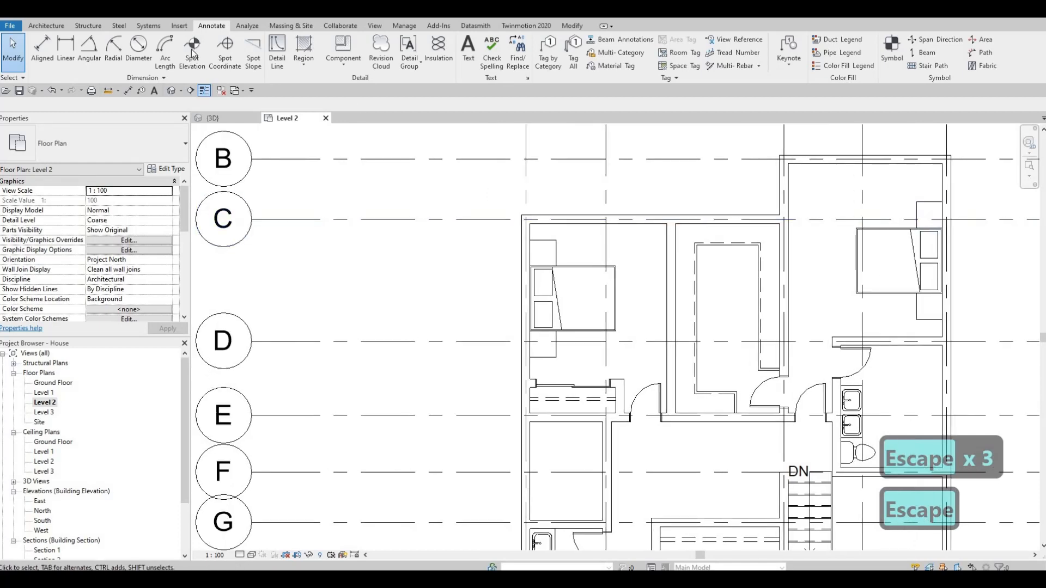
click(179, 26)
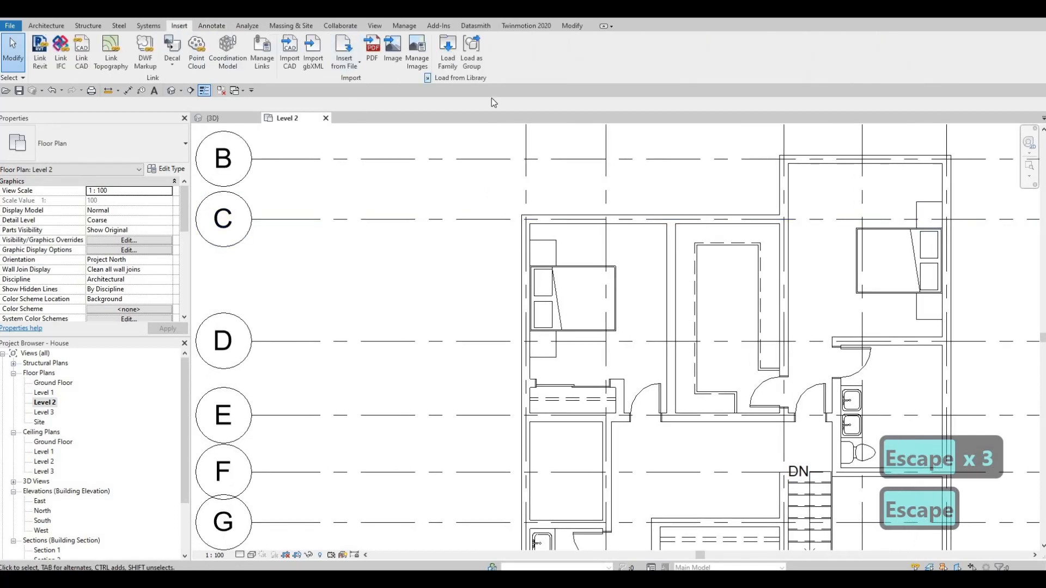
click(447, 52)
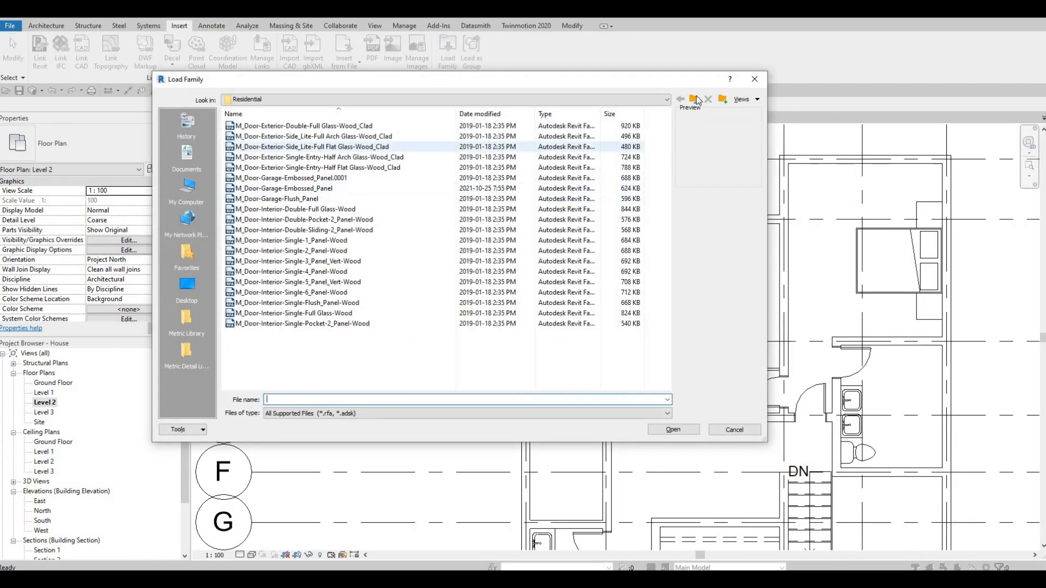
click(693, 99)
click(694, 99)
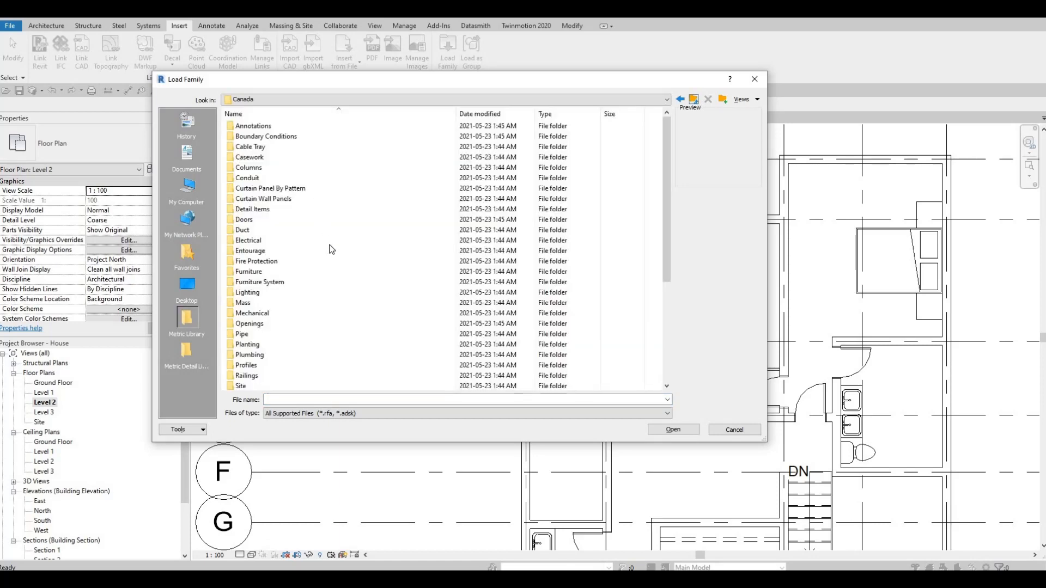
scroll(270, 255, down, 2)
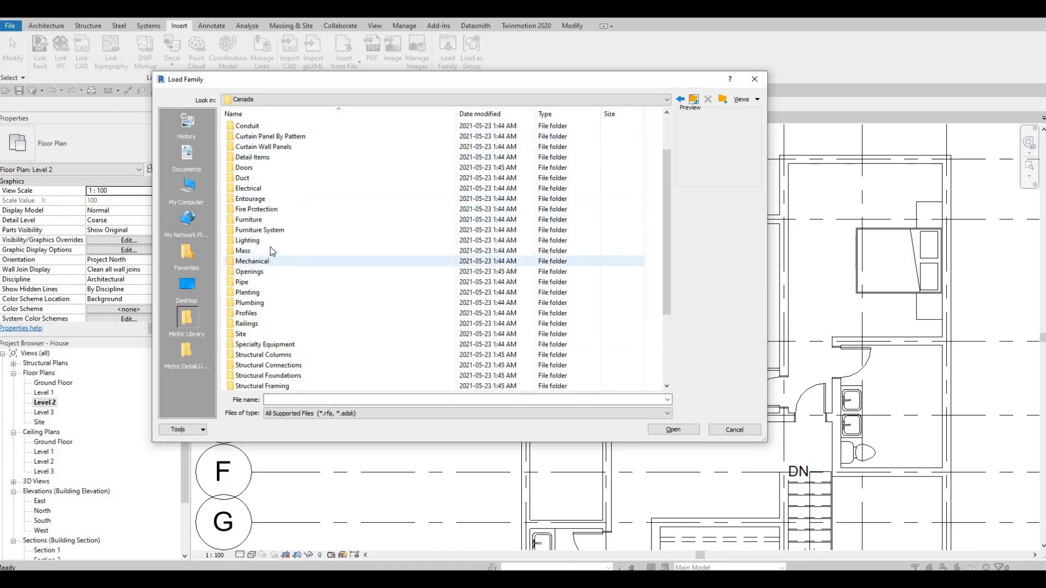
key(Return)
double_click(267, 132)
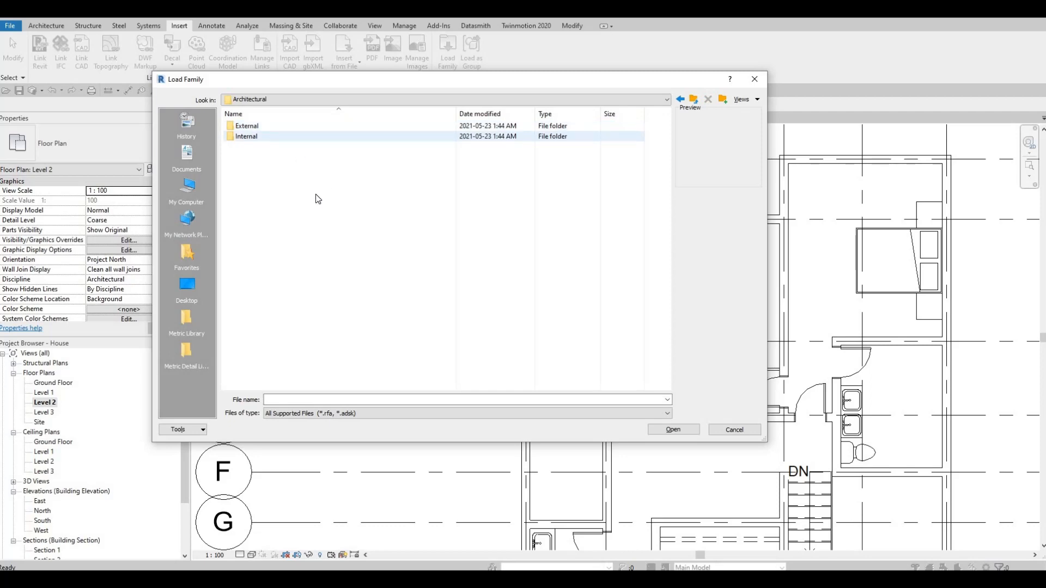
double_click(273, 136)
scroll(275, 334, down, 3)
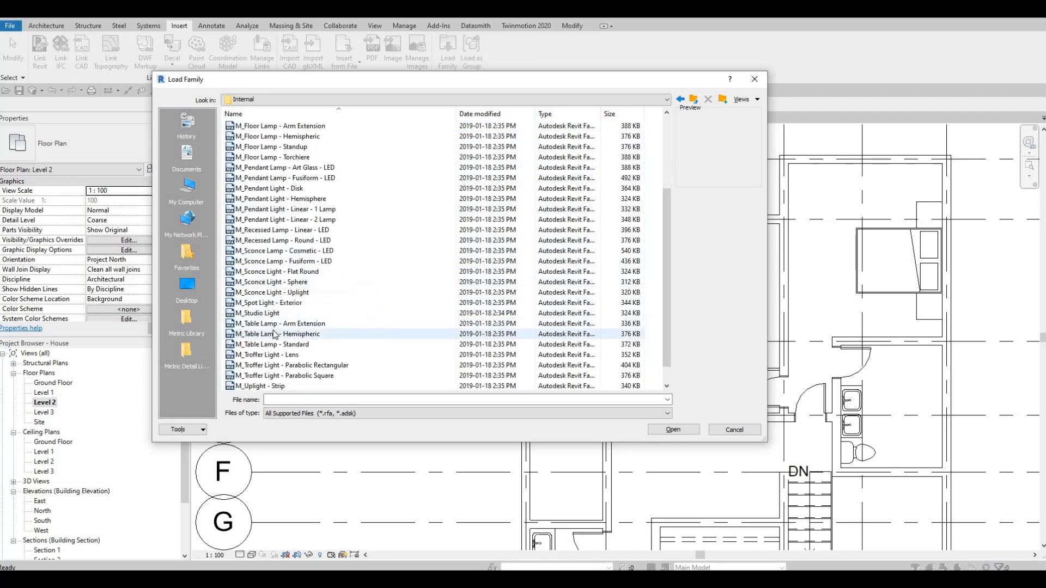
click(267, 334)
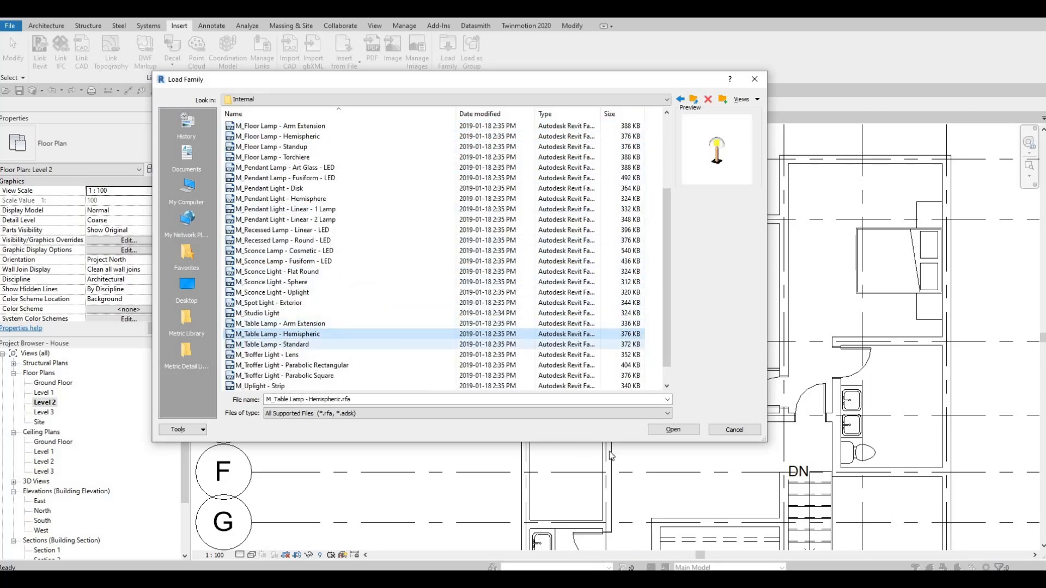
click(654, 429)
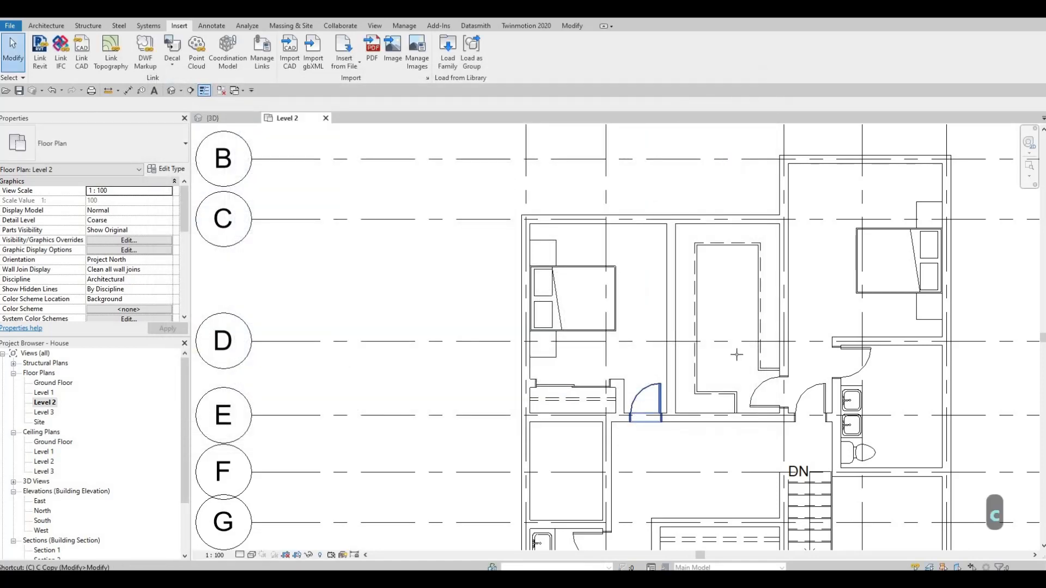
Place an M_Table Lamp - Hemispheric at the centre of the upper night stand in the upper-right bedroom.
key(c)
key(m)
scroll(735, 256, up, 3)
scroll(712, 269, up, 2)
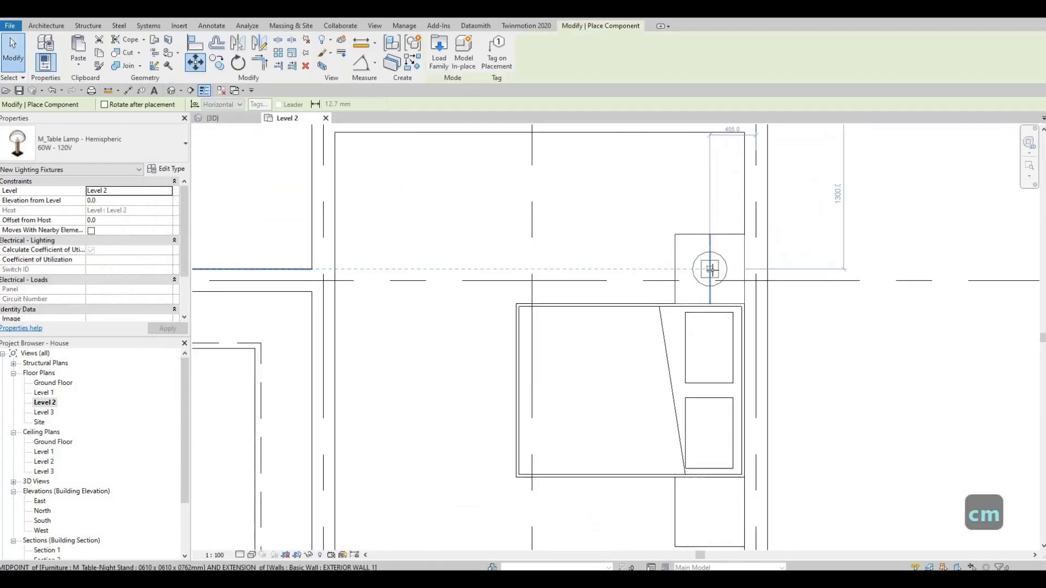
click(709, 269)
key(Escape)
key(Escape)
key(Escape)
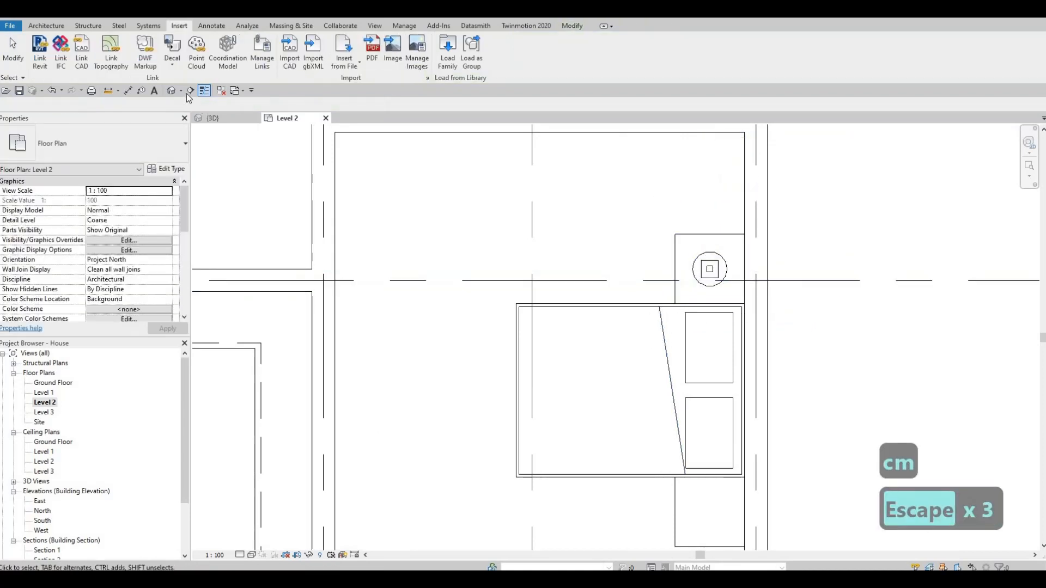
Draw a vertical building section across the upper-right bedroom's bed and flip it to look toward the night stand with the lamp.
click(605, 351)
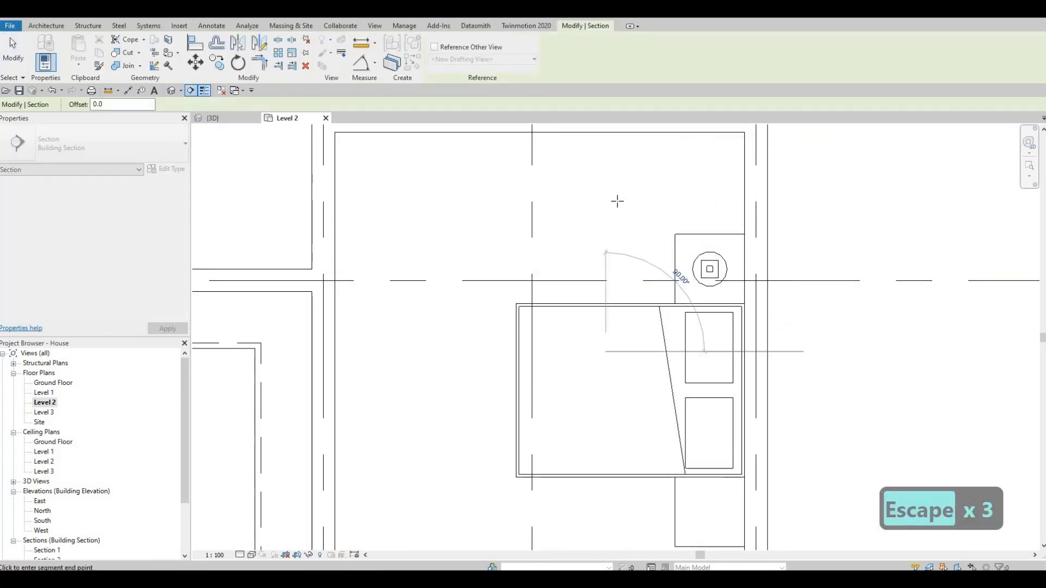
click(605, 186)
key(Escape)
key(Escape)
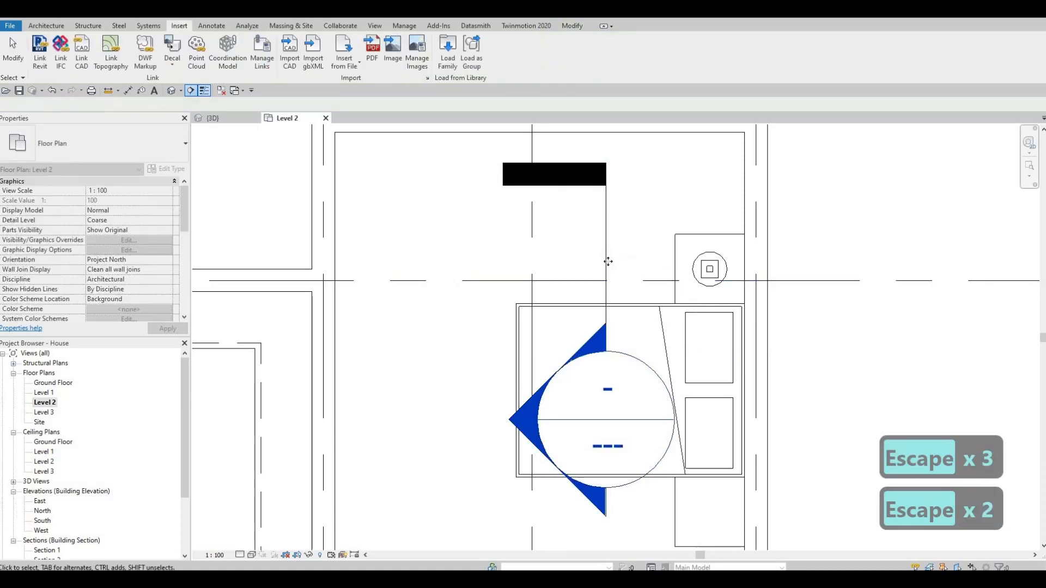
scroll(632, 300, down, 1)
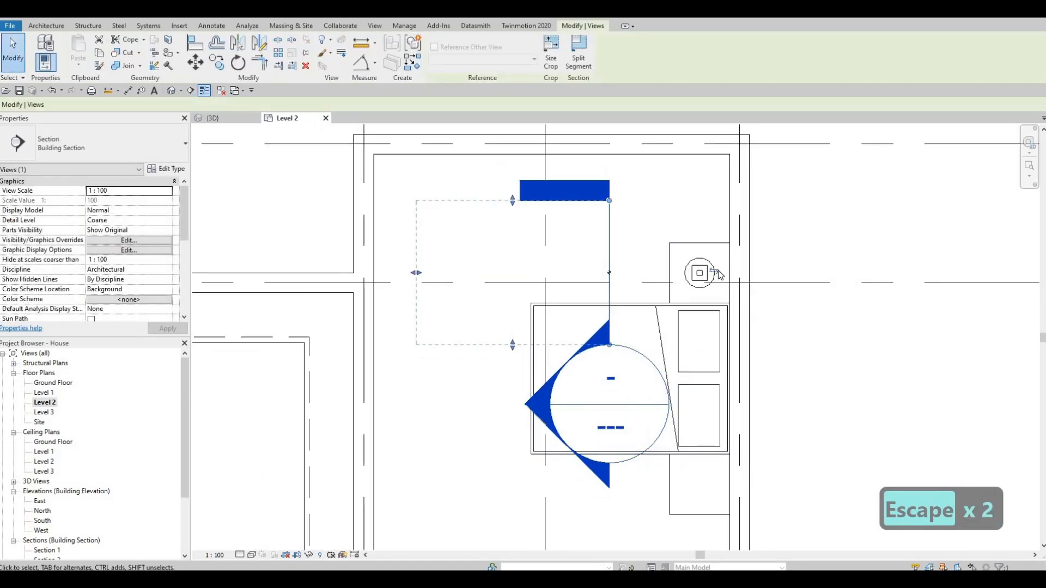
click(713, 272)
key(Escape)
key(Escape)
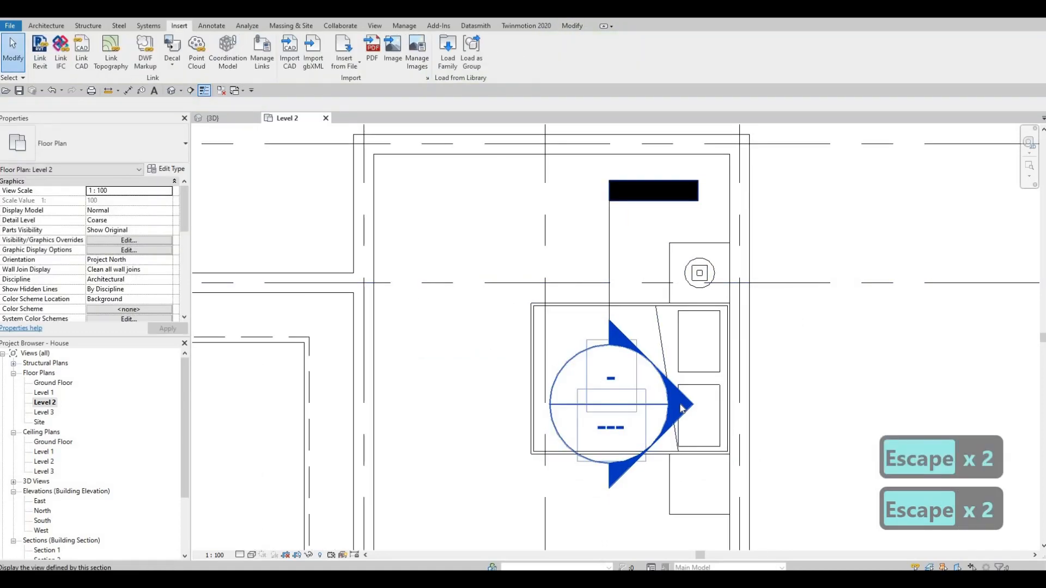
Open the new section view and align the underside of the table lamp's base with the night stand's top surface.
double_click(644, 370)
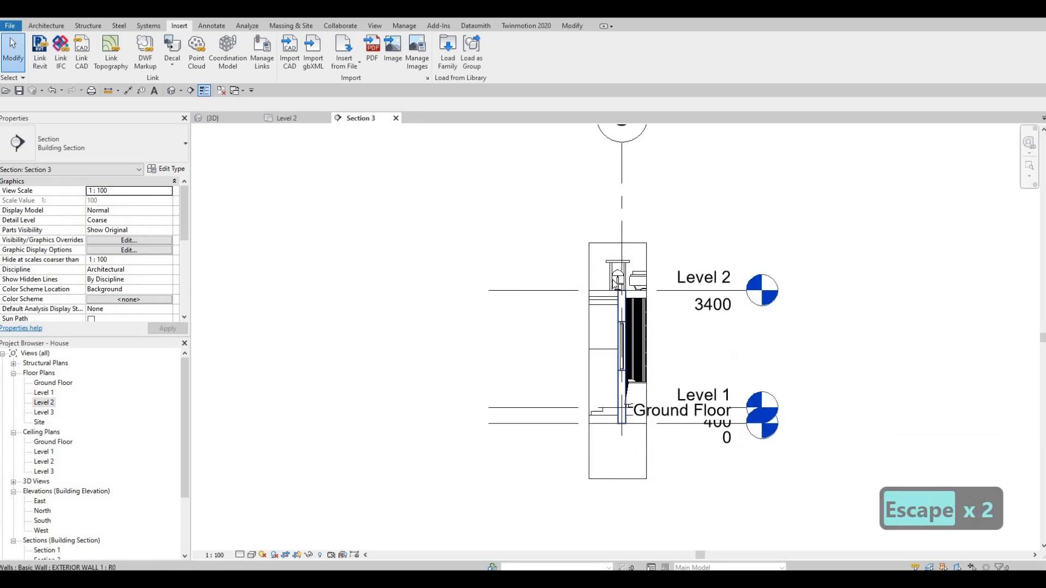
scroll(618, 296, up, 4)
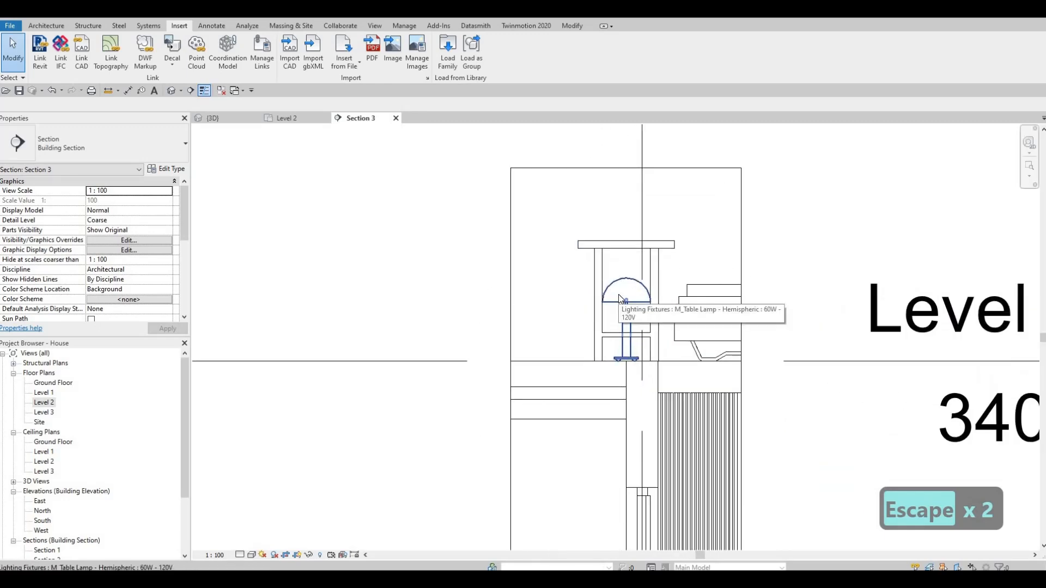
key(a)
key(l)
scroll(610, 238, up, 2)
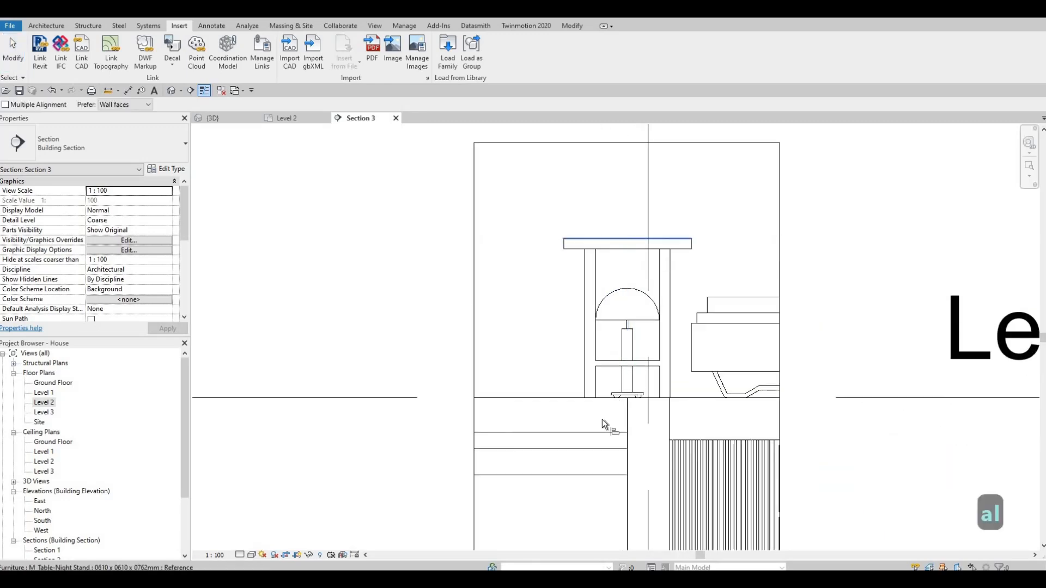
scroll(624, 404, up, 2)
scroll(623, 404, up, 2)
key(Tab)
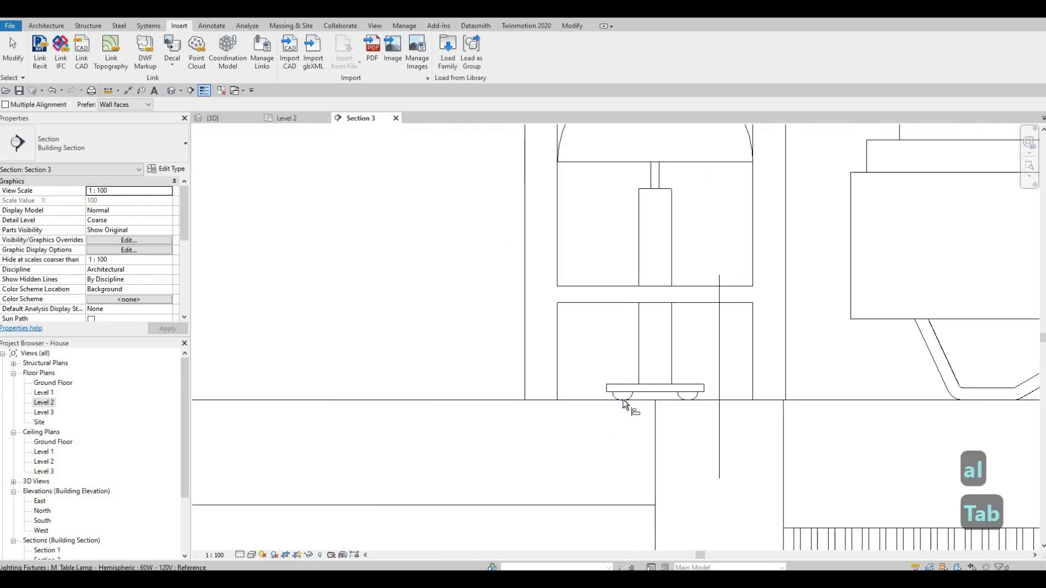
scroll(623, 402, up, 1)
key(Tab)
click(623, 401)
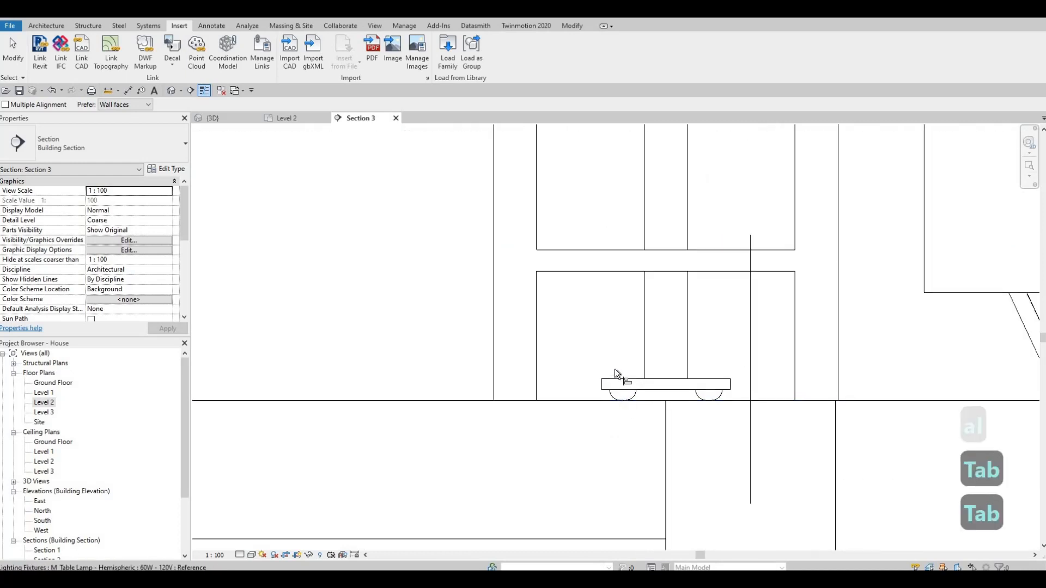
scroll(609, 343, down, 5)
key(Escape)
key(Escape)
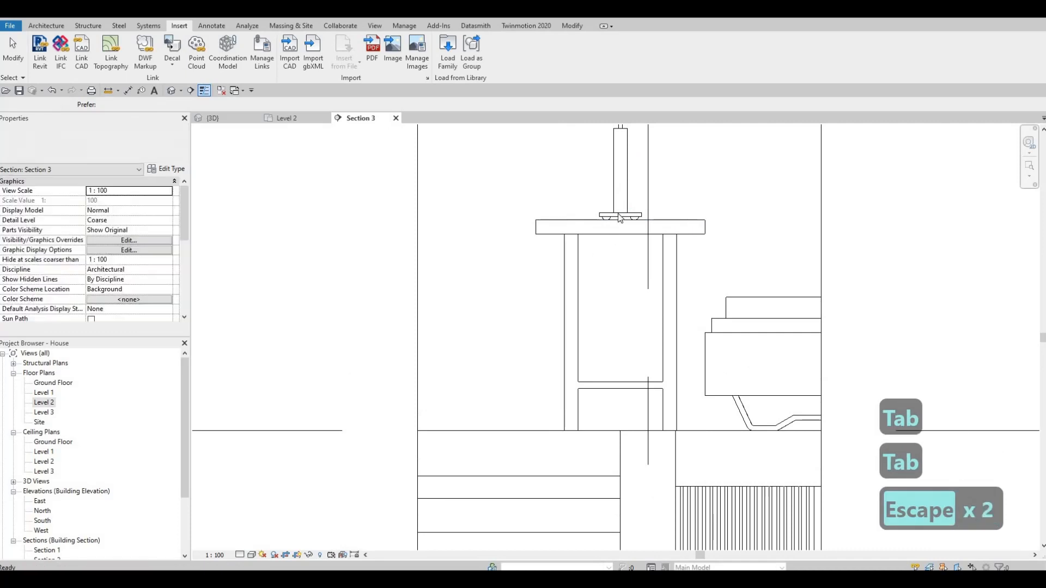
click(620, 210)
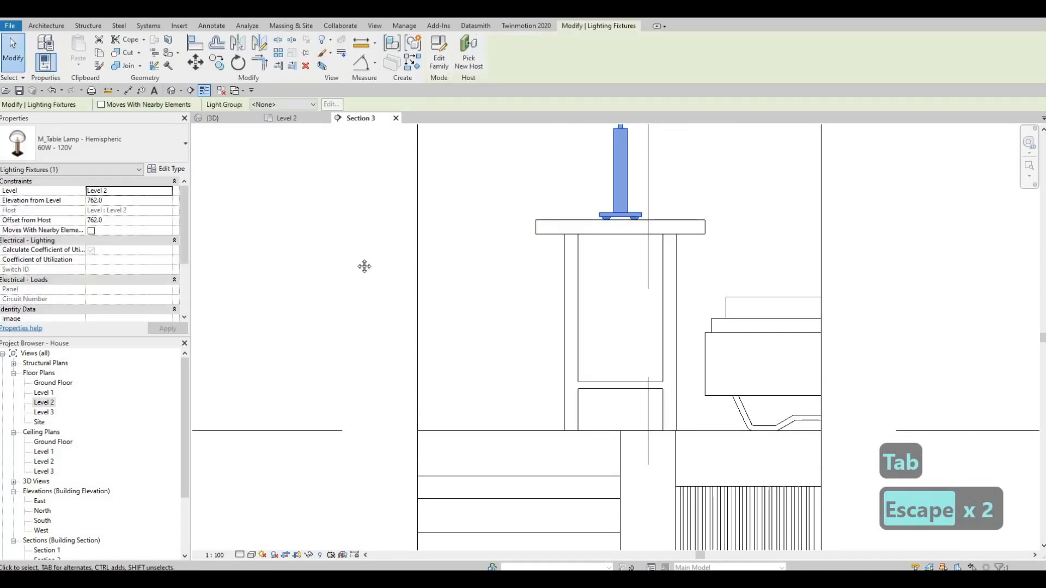
key(Escape)
key(Escape)
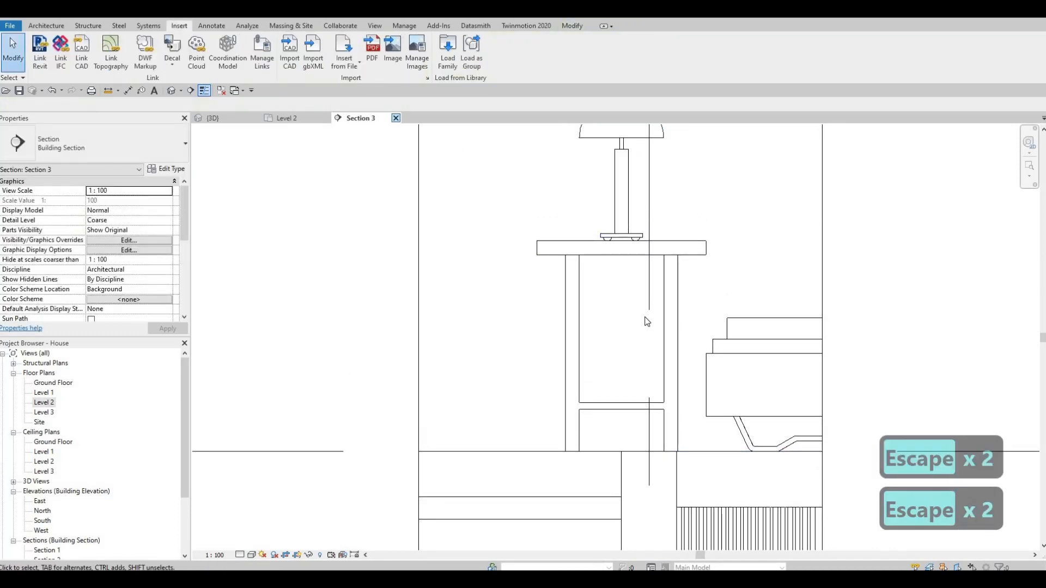
Close the section view and delete its section marker from the Level 2 plan.
click(396, 118)
key(Escape)
click(610, 241)
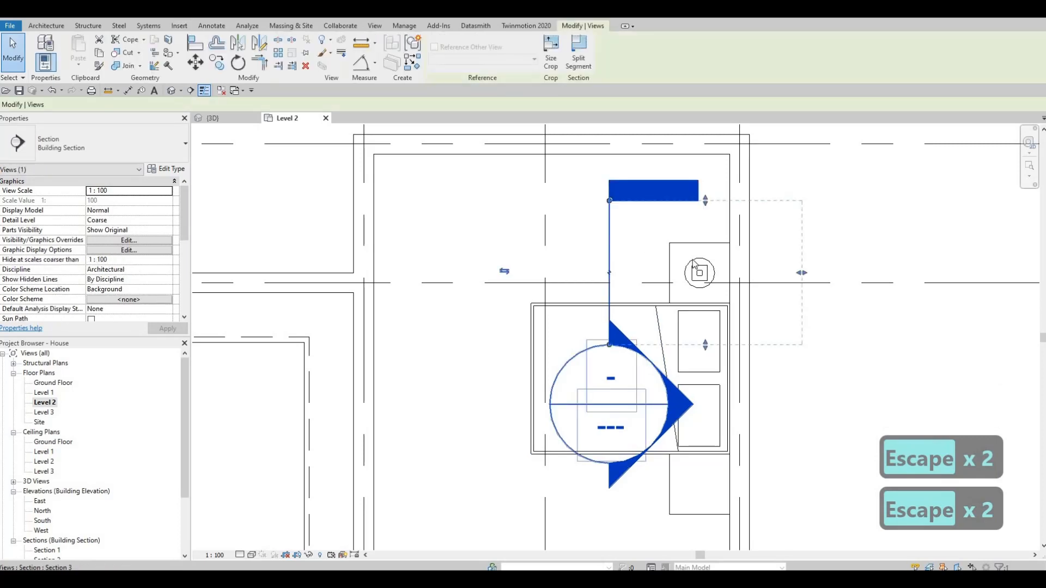
key(Delete)
key(Return)
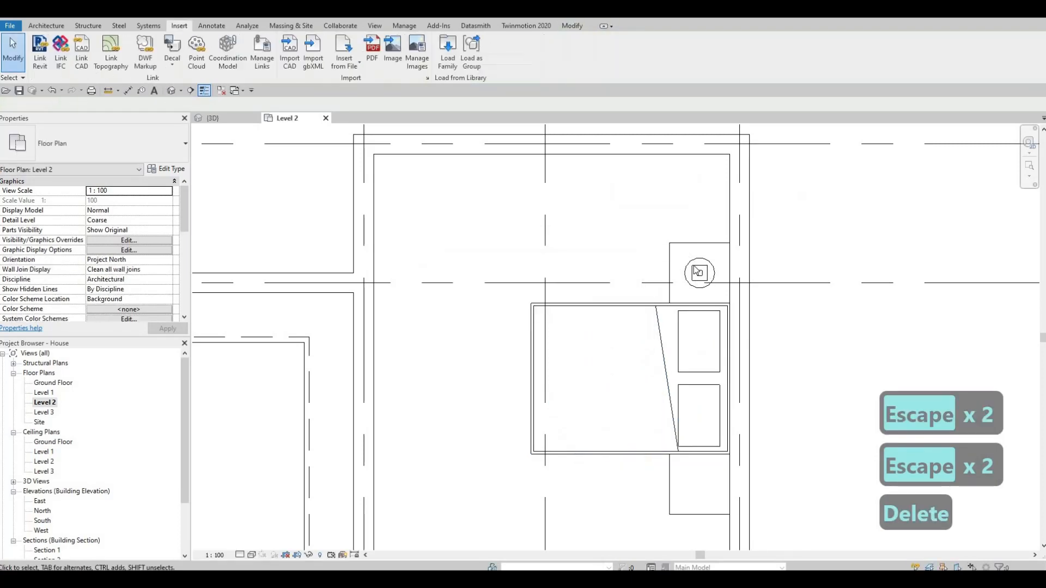
key(Escape)
key(Escape)
Create a similar table lamp from the raised one and place it centred on the lower night stand in the upper-right bedroom.
click(699, 273)
key(c)
key(s)
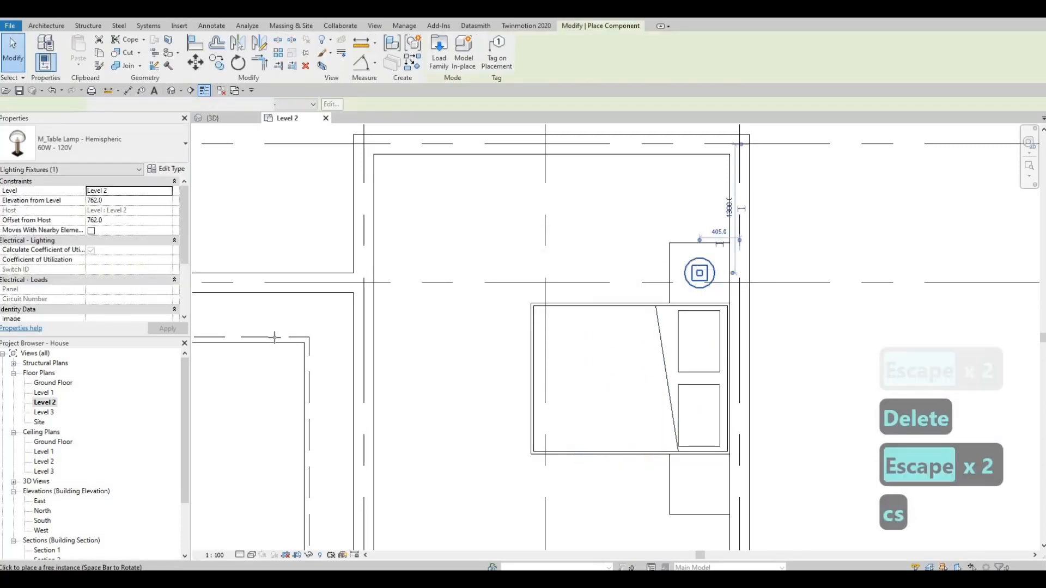
middle_drag(709, 478, 720, 354)
scroll(719, 353, up, 1)
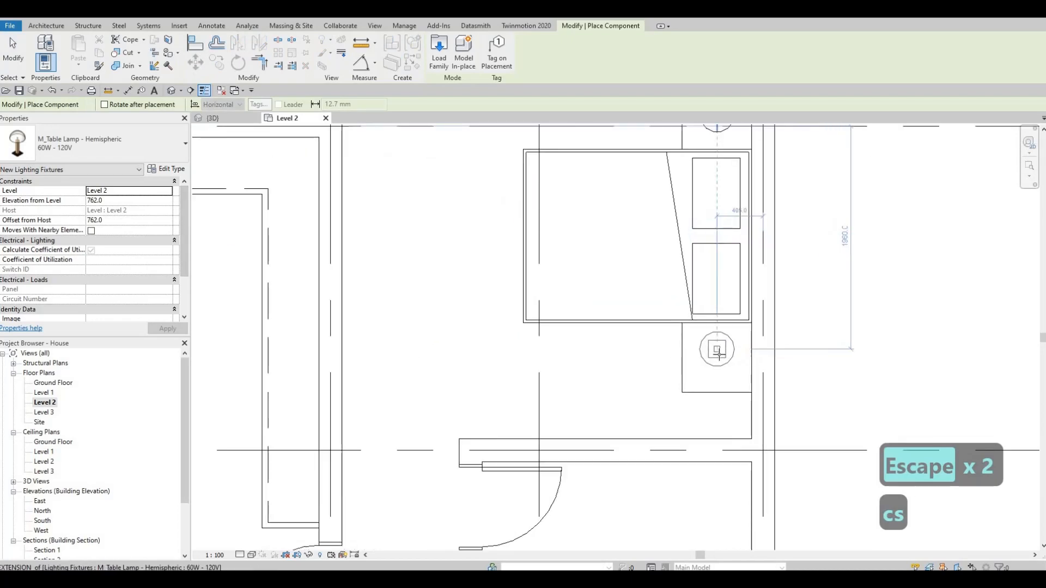
click(717, 358)
Place table lamps centred on the upper and lower night stands in the upper-left bedroom.
scroll(702, 309, down, 4)
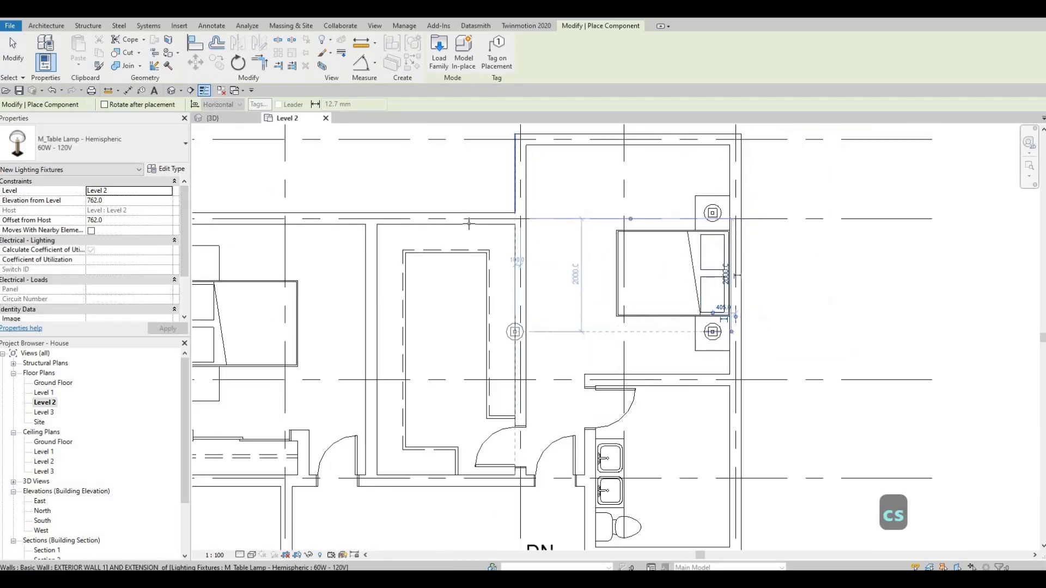
middle_drag(244, 333, 504, 276)
scroll(504, 275, down, 2)
scroll(479, 191, up, 1)
scroll(492, 250, up, 5)
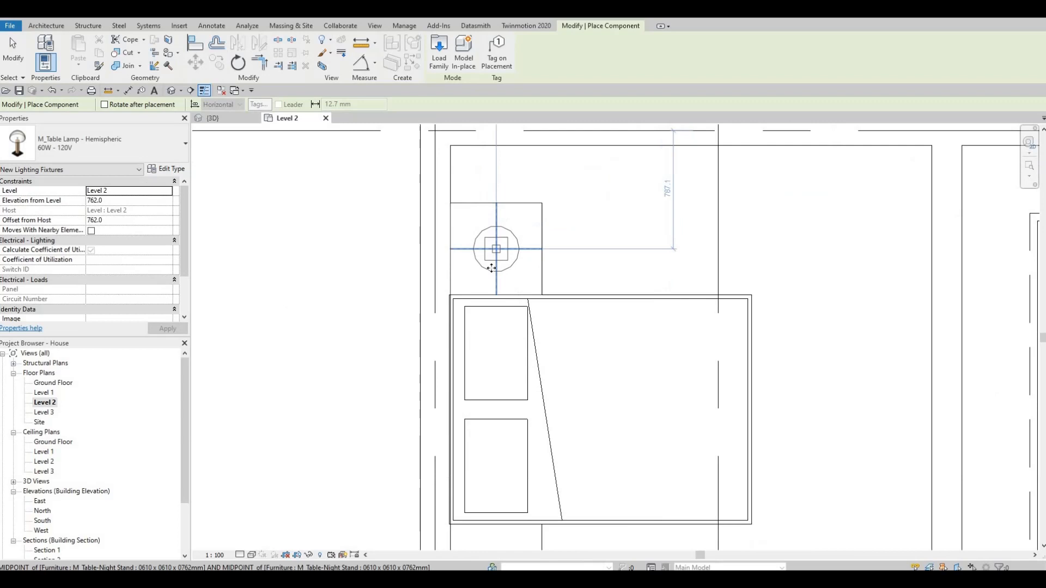
click(484, 412)
scroll(484, 411, down, 3)
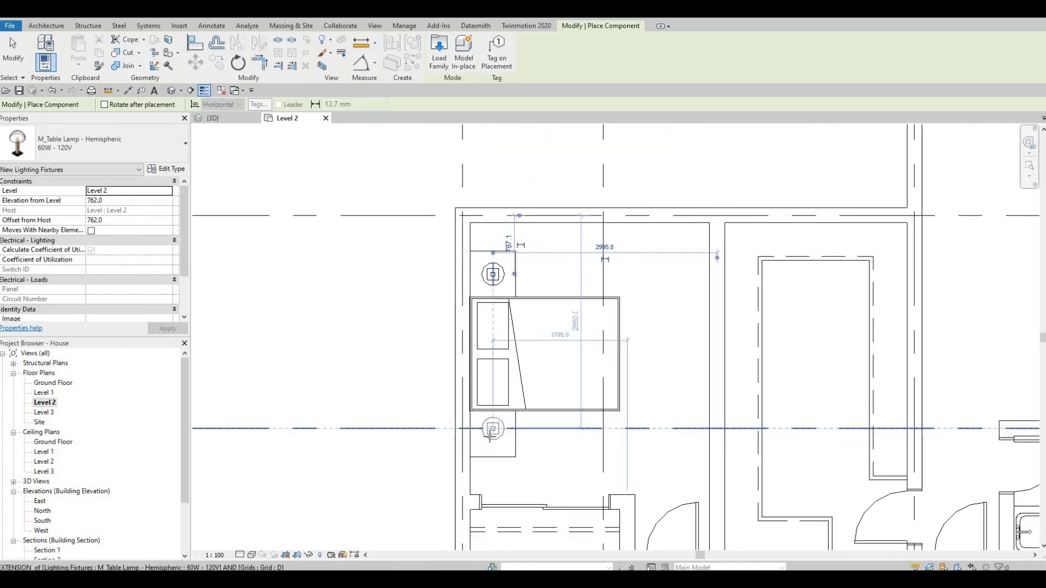
scroll(492, 430, up, 2)
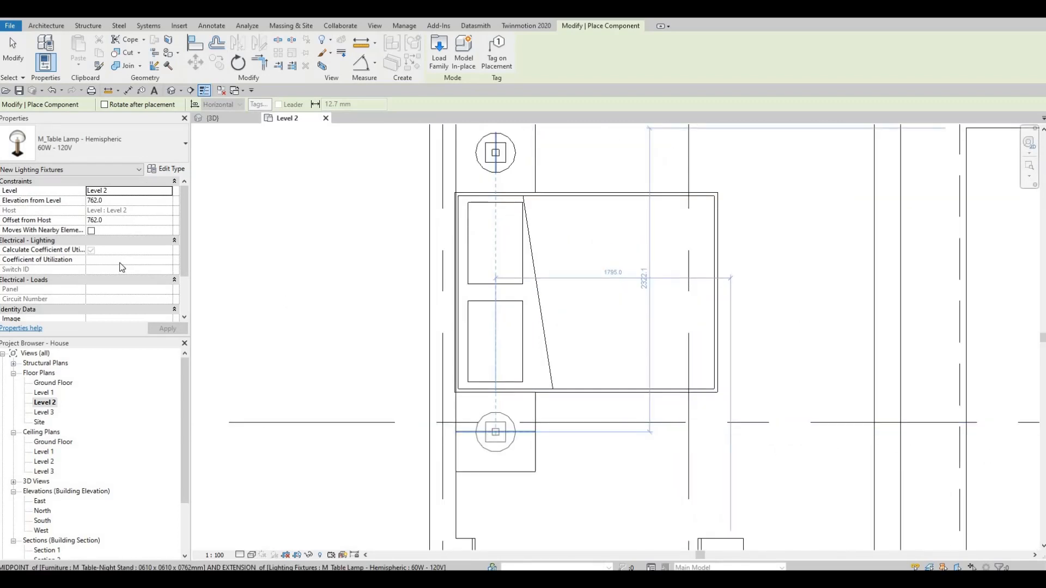
click(495, 432)
Place table lamps on both night stands of the lower bedroom beside the stairs.
scroll(547, 362, down, 2)
middle_drag(669, 444, 612, 255)
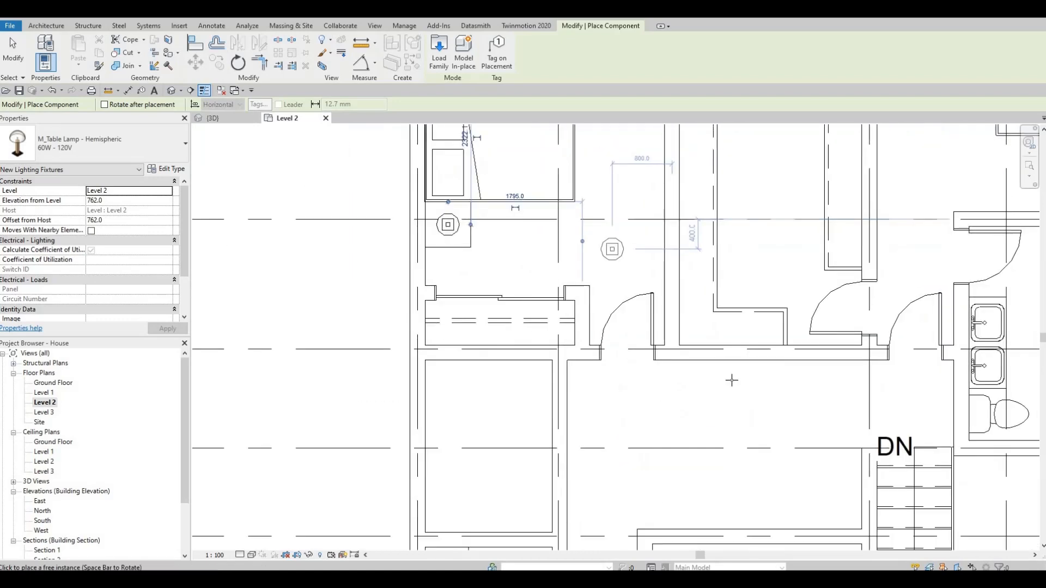
scroll(732, 390, down, 1)
middle_drag(744, 450, 636, 277)
middle_drag(720, 360, 696, 259)
scroll(697, 300, up, 2)
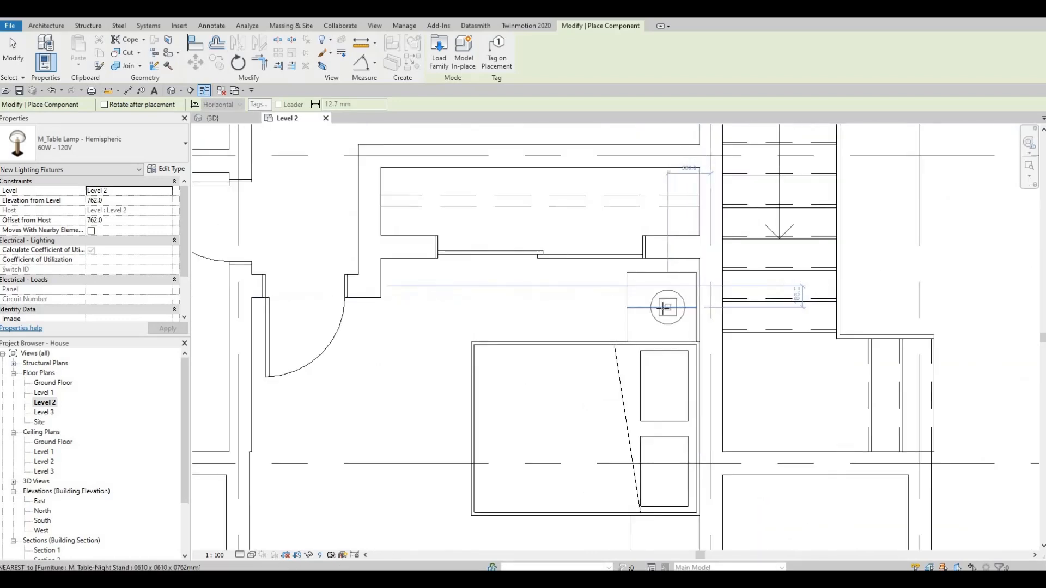
click(662, 307)
scroll(663, 398, down, 3)
middle_drag(661, 372, 660, 317)
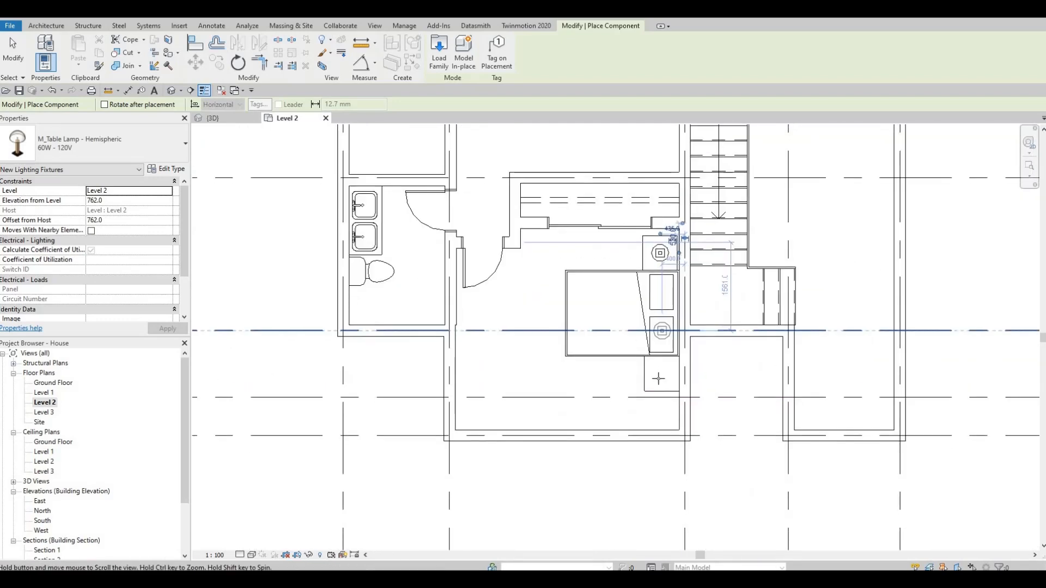
scroll(659, 376, up, 2)
click(659, 381)
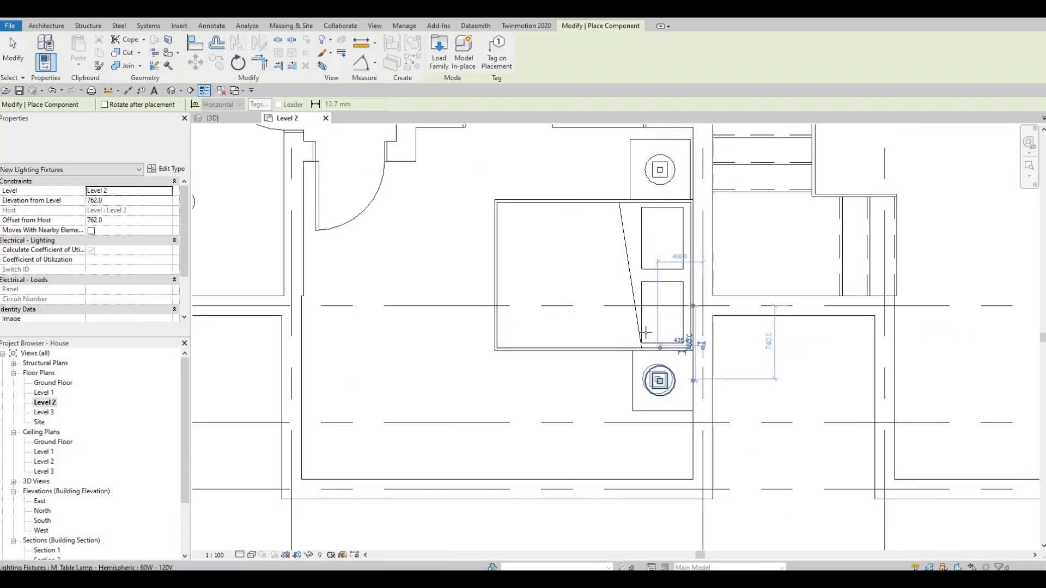
Look over the furnished bedrooms and bathrooms across the Level 2 plan.
key(Escape)
scroll(625, 345, down, 2)
middle_drag(663, 353, 658, 413)
scroll(668, 373, down, 2)
key(Escape)
middle_drag(673, 235, 646, 350)
middle_drag(644, 279, 630, 355)
middle_drag(657, 242, 698, 256)
key(Escape)
middle_drag(639, 231, 636, 246)
scroll(636, 245, down, 1)
middle_drag(622, 302, 628, 245)
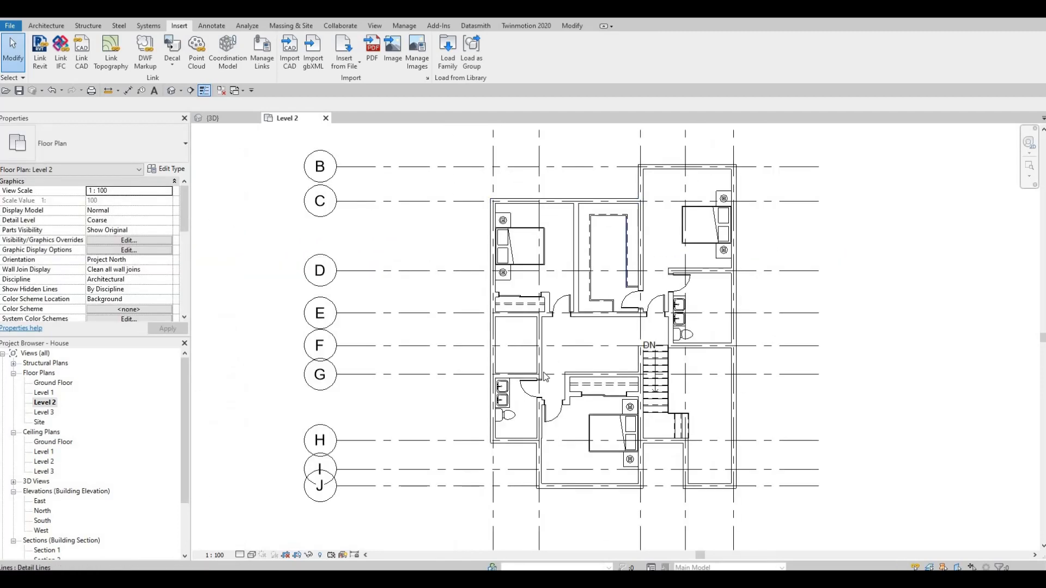
middle_drag(545, 376, 592, 384)
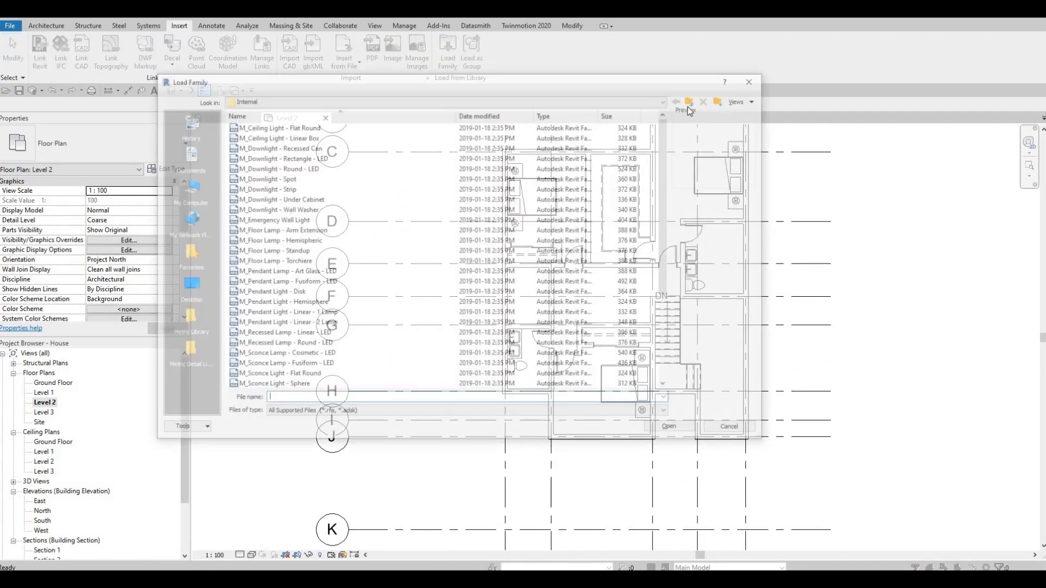
Load the M_Shower Stall-2D family from the library's Plumbing > Architectural > Fixtures > Showers folder.
click(694, 99)
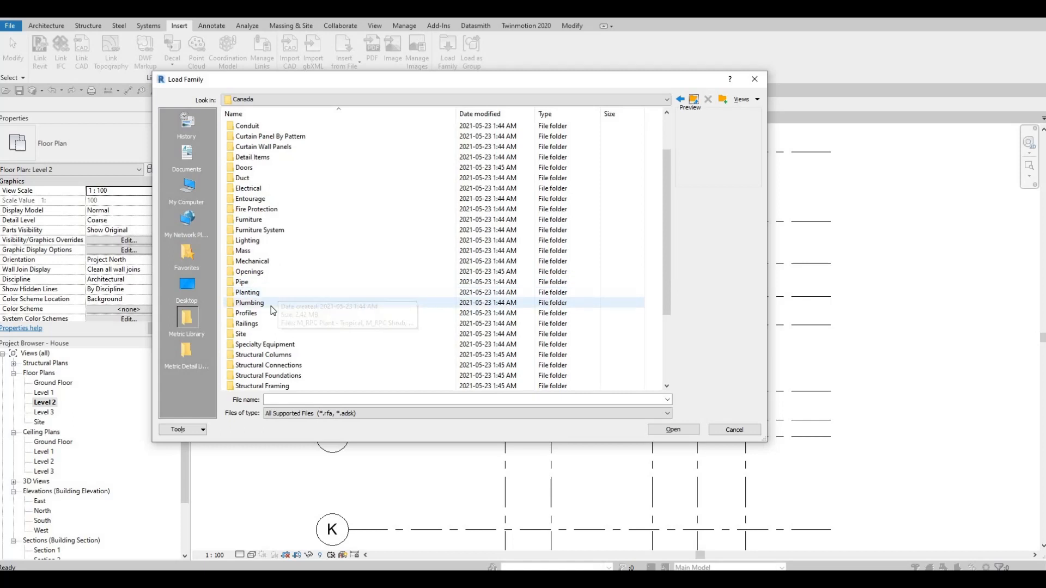
double_click(270, 304)
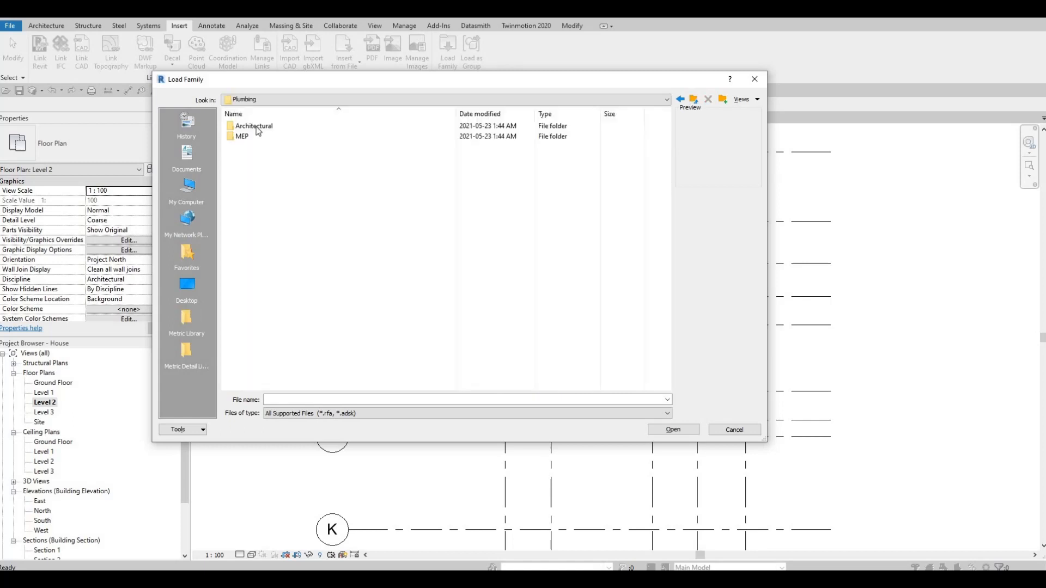
click(257, 129)
double_click(257, 128)
double_click(256, 136)
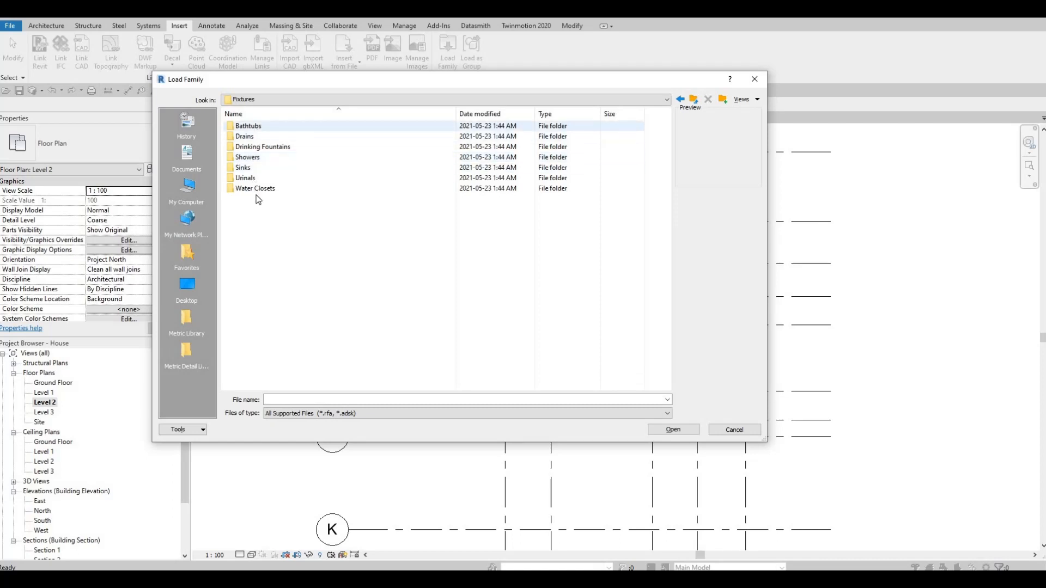
double_click(258, 158)
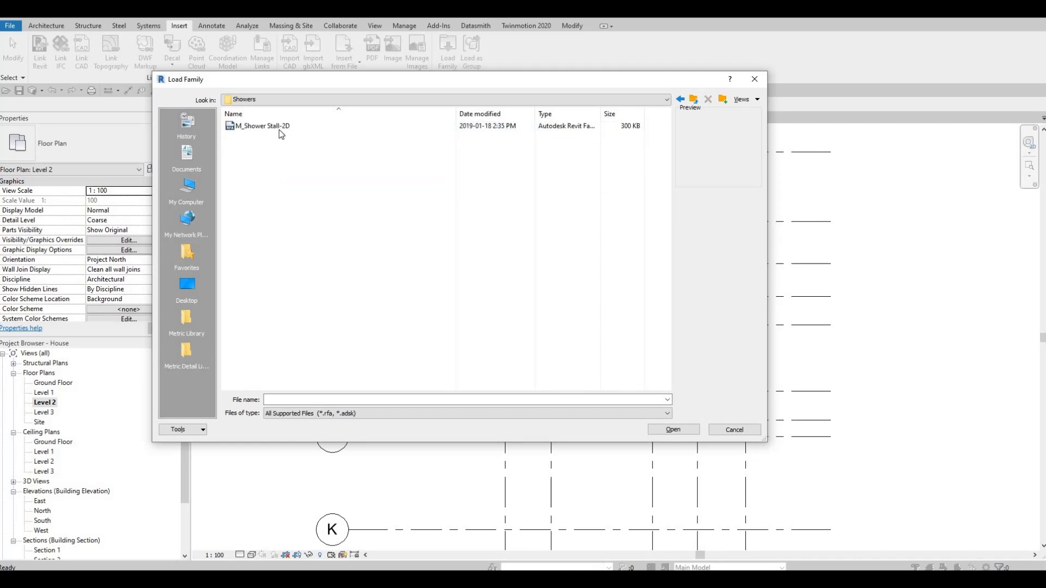
click(279, 126)
click(648, 427)
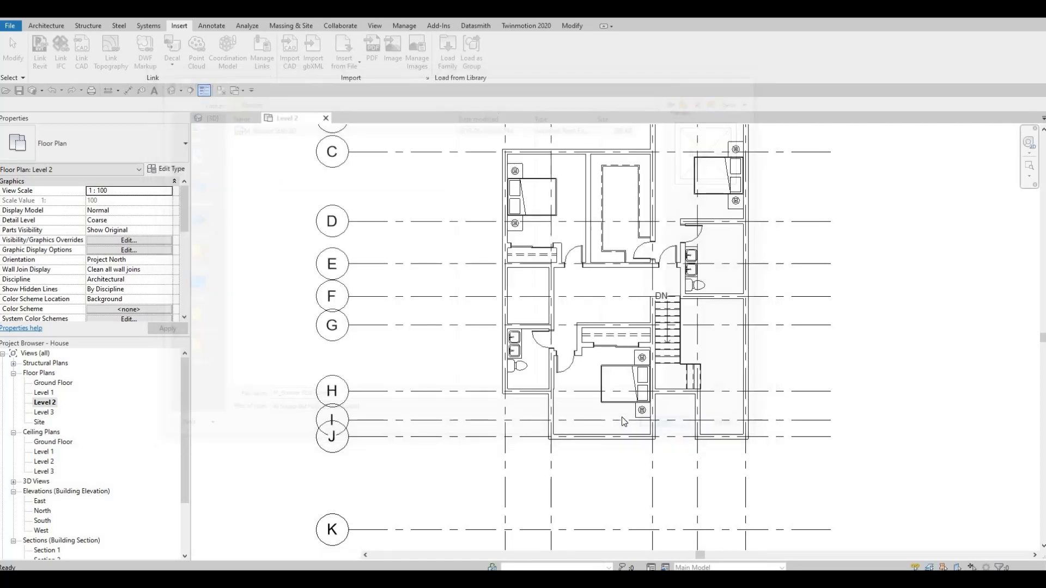
Place the M_Shower Stall-2D component in the lower-left corner of the lower-left bathroom.
key(c)
key(m)
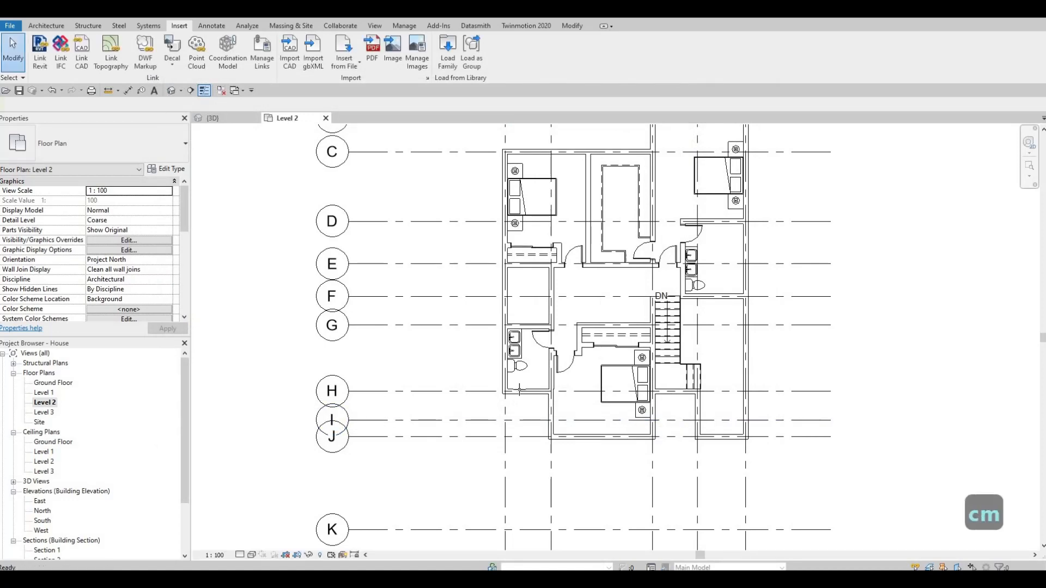
scroll(514, 398, up, 6)
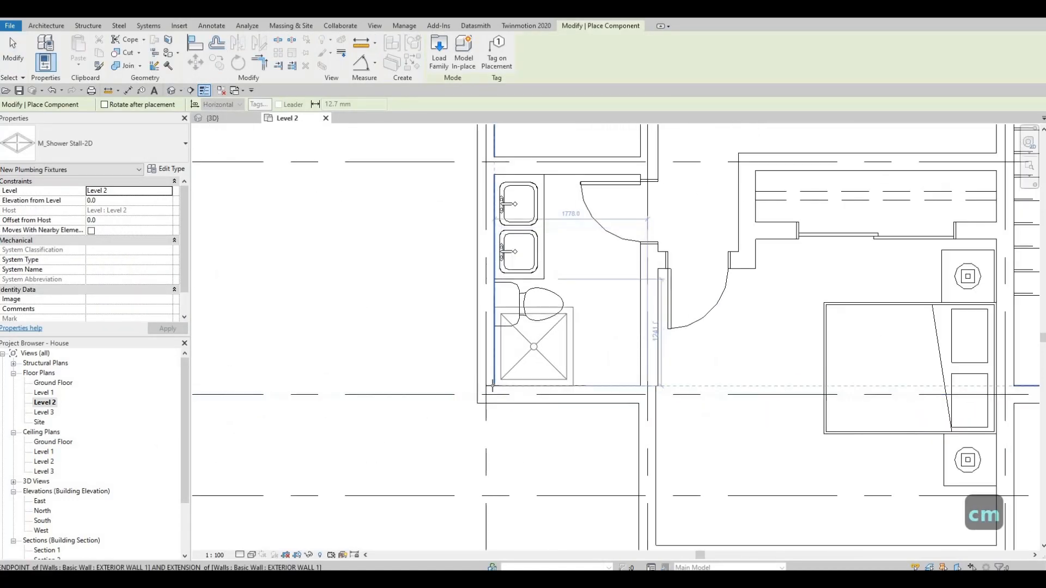
click(545, 360)
middle_drag(563, 261, 566, 300)
key(Escape)
key(Escape)
key(Escape)
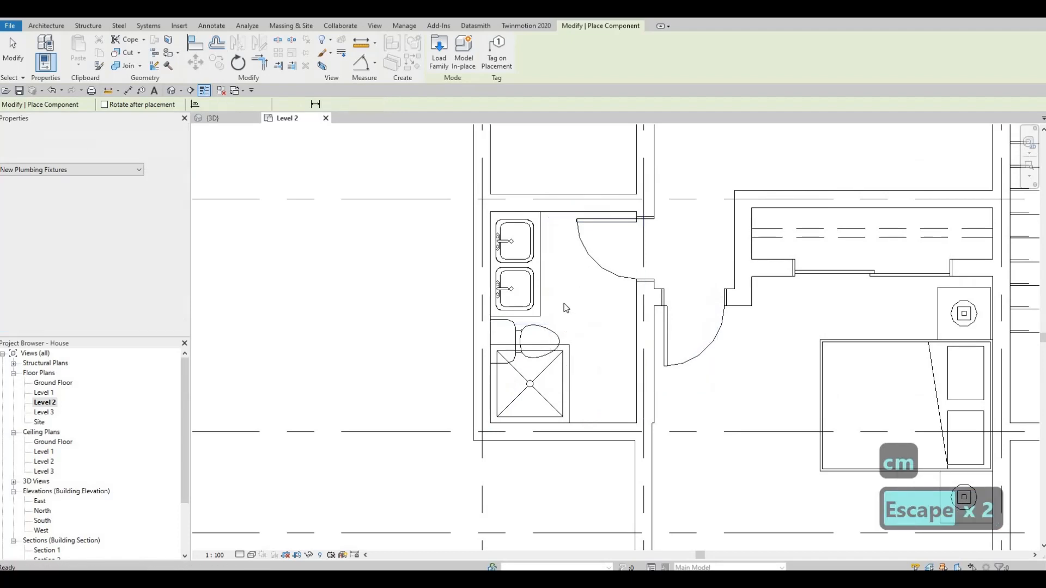
middle_drag(531, 341, 541, 326)
key(Escape)
Delete the lower sink in the lower-left bathroom and move the counter's bottom line up to just below the remaining sink.
click(541, 325)
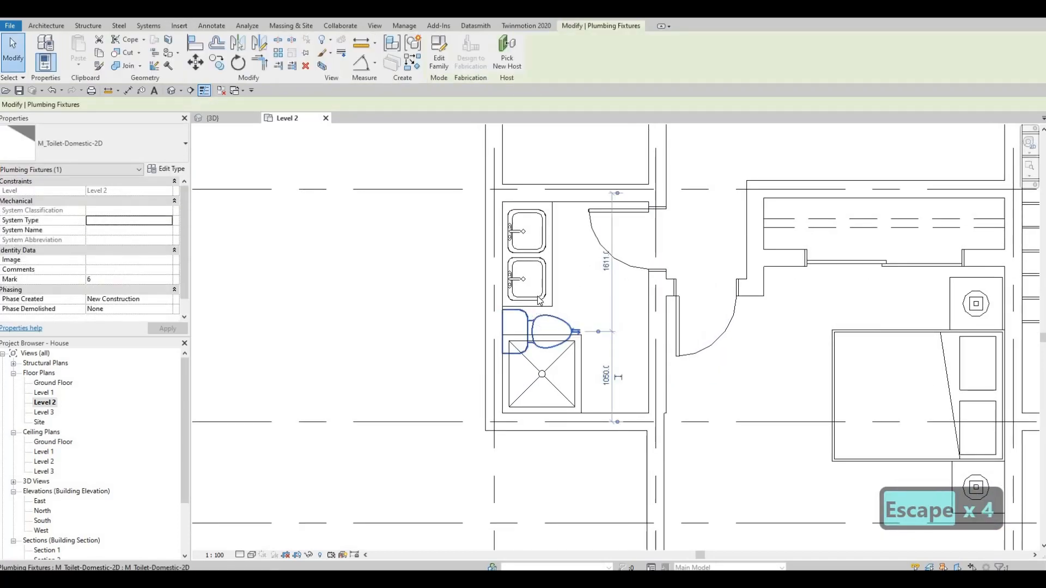
key(Escape)
click(540, 300)
key(Delete)
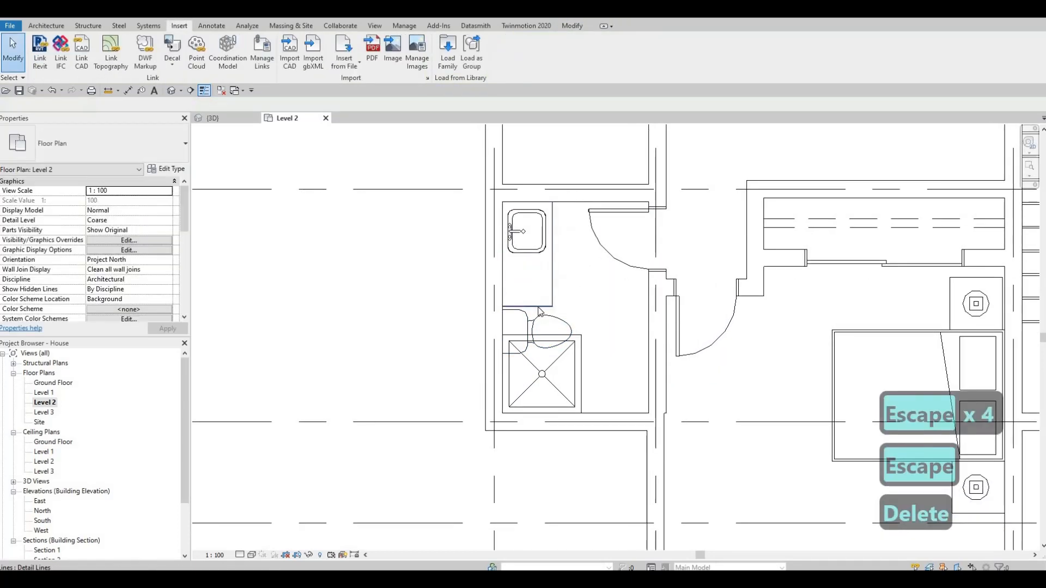
click(536, 268)
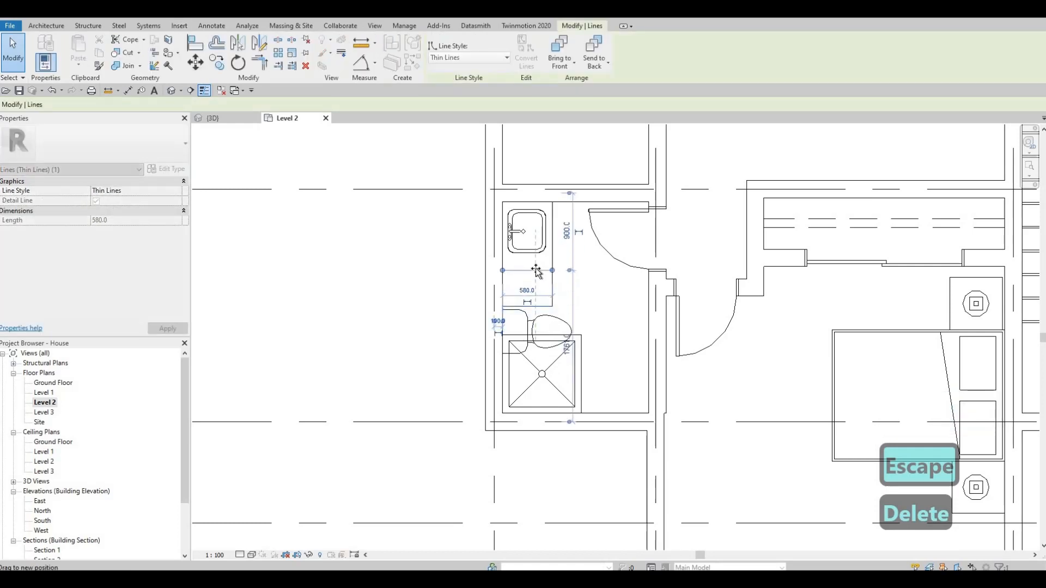
key(Escape)
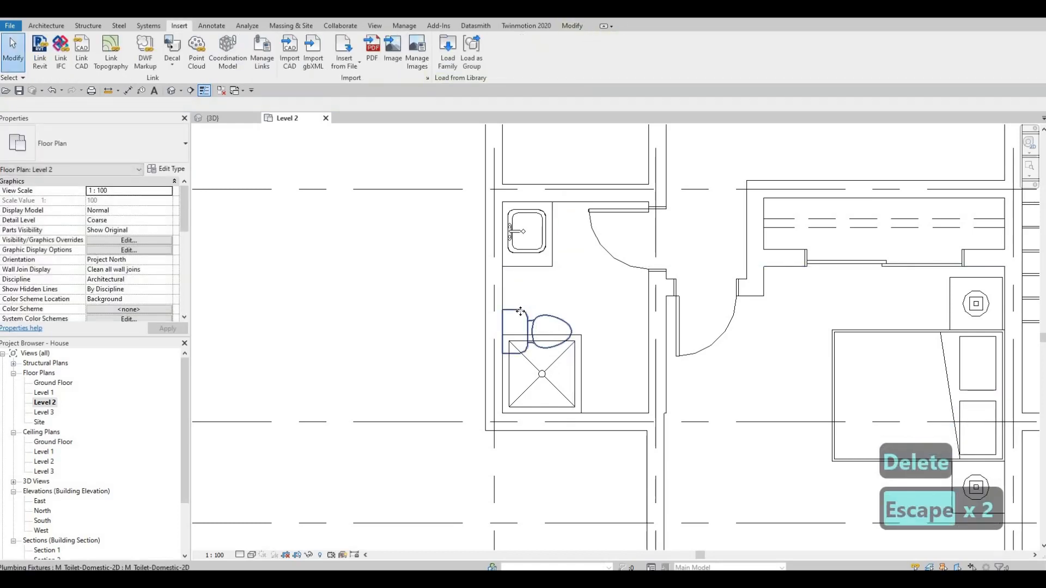
Move the lower-left bathroom's toilet up along the wall so it sits between the counter and the shower stall.
click(518, 313)
drag(519, 300, 519, 272)
key(Escape)
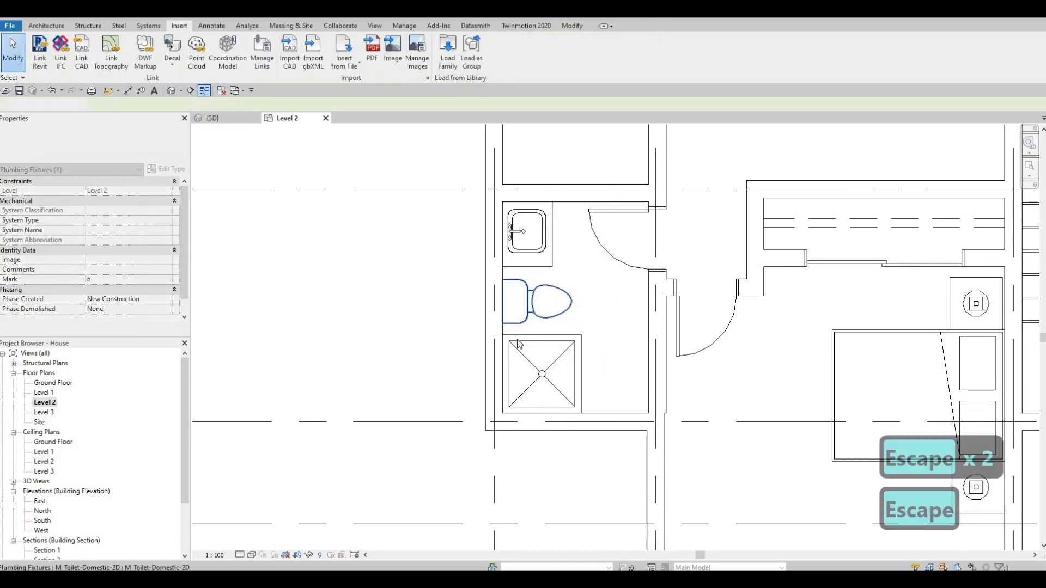
scroll(510, 354, down, 2)
middle_drag(511, 354, 512, 364)
scroll(512, 363, down, 4)
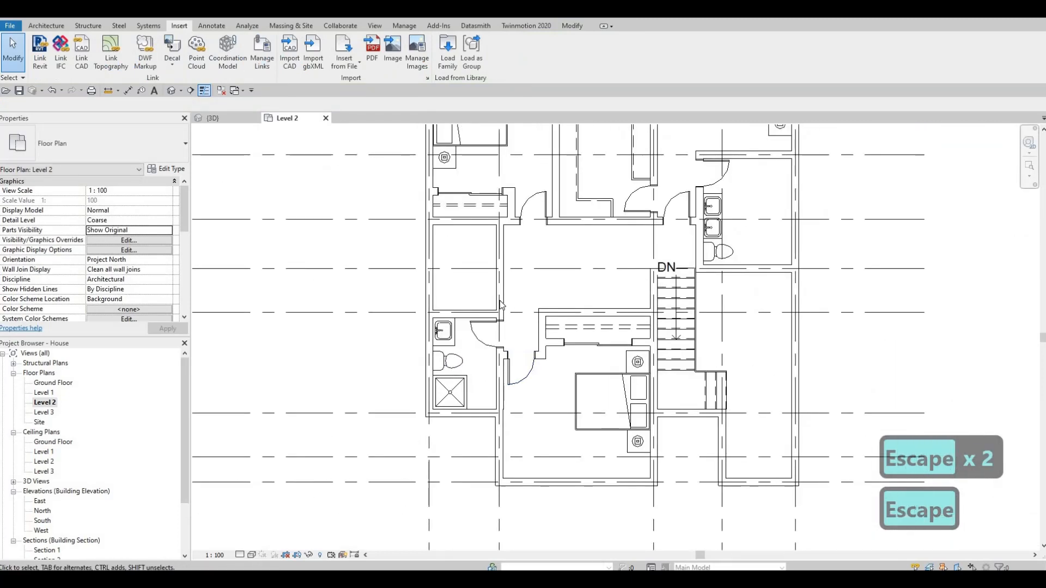
scroll(475, 345, up, 2)
key(Escape)
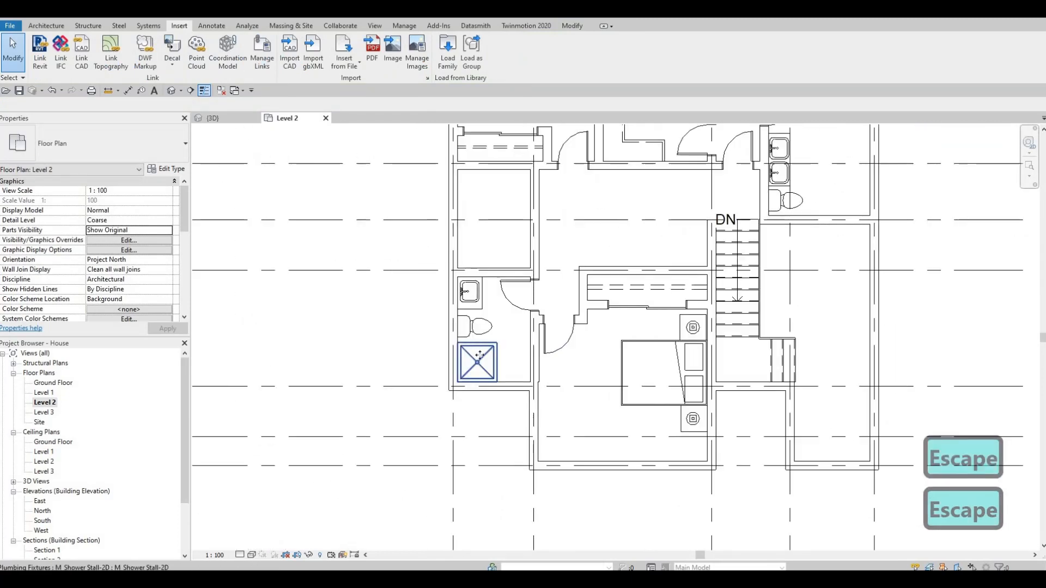
Measure the clearance from the shower stall's edge to the face of the bathroom's right interior wall.
click(452, 335)
middle_drag(449, 335, 450, 308)
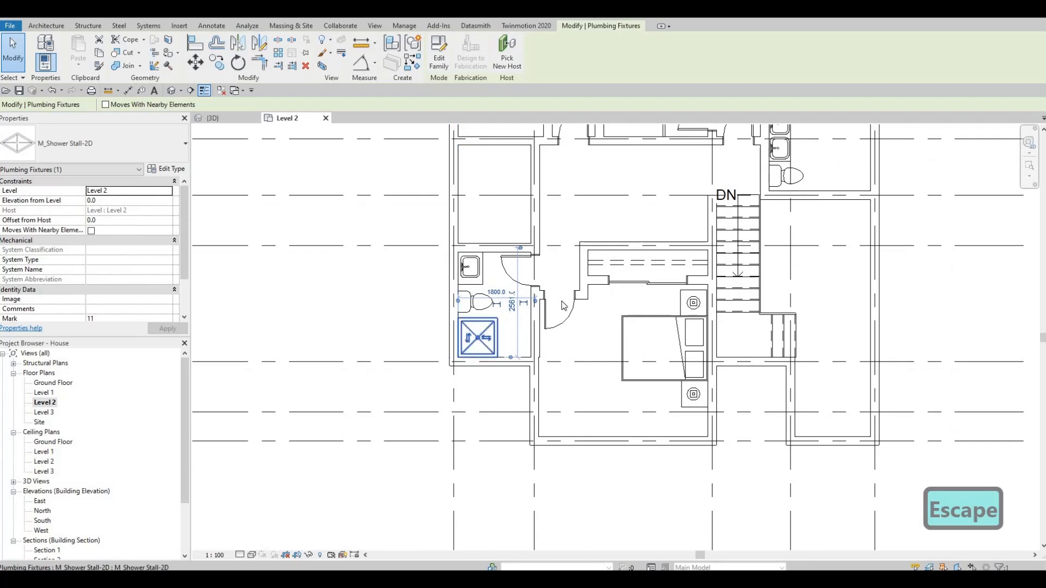
scroll(562, 303, up, 4)
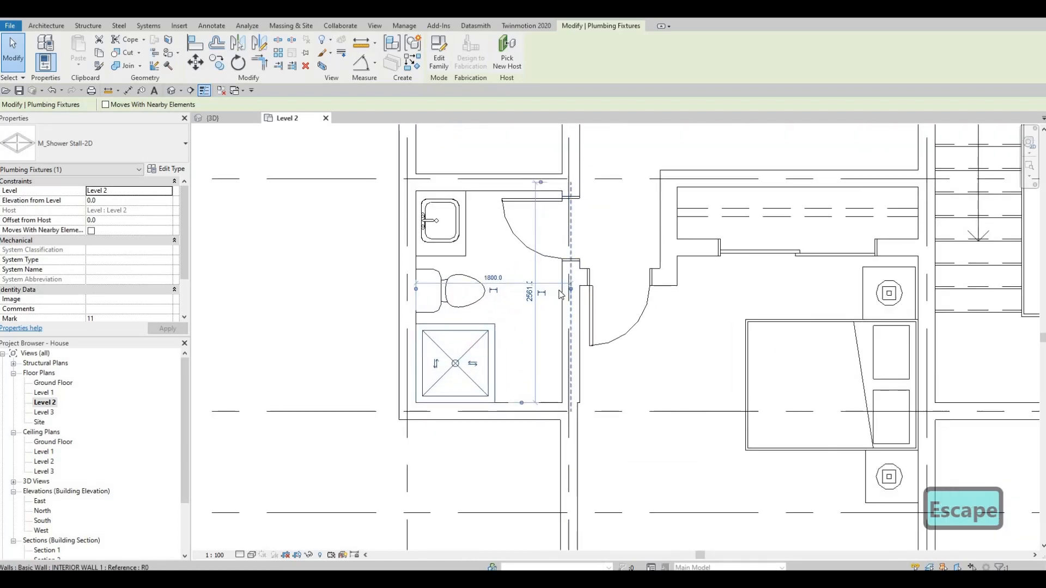
key(Tab)
click(561, 294)
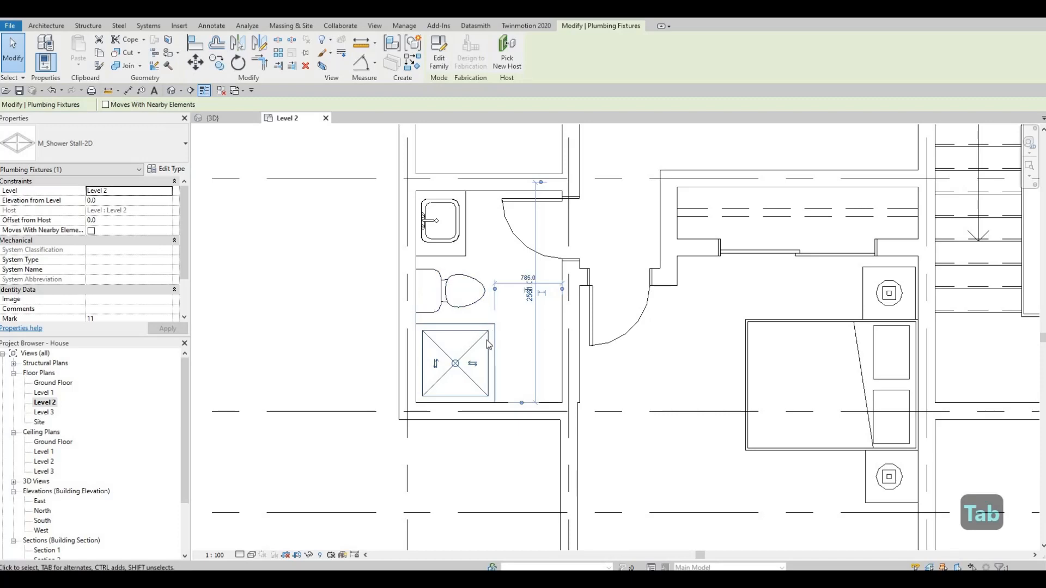
key(Escape)
key(Escape)
Duplicate the shower stall's type under the suggested name and set the new type's width to 1700 mm.
key(ctrl+Left)
click(166, 169)
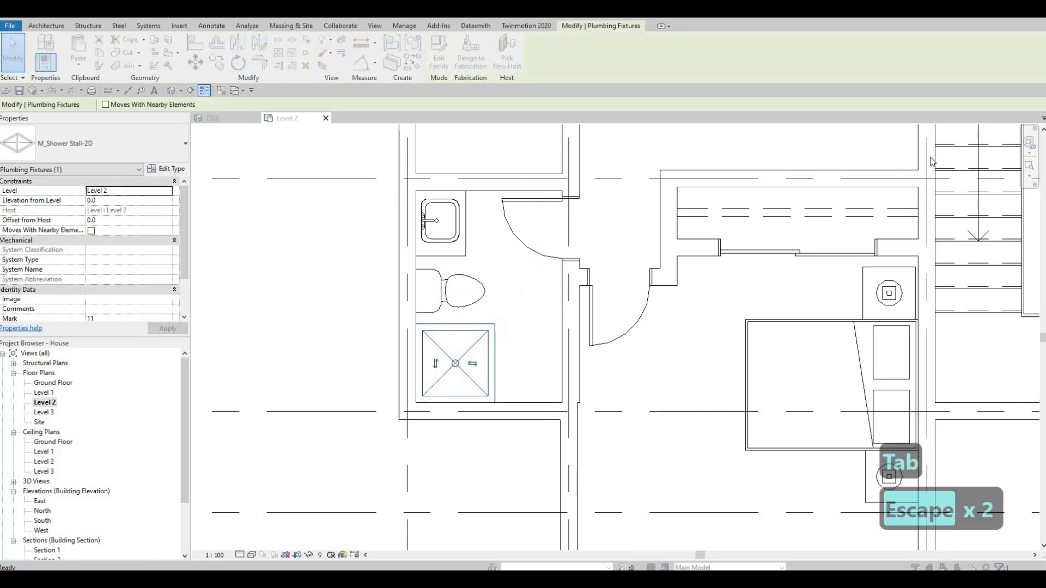
click(985, 146)
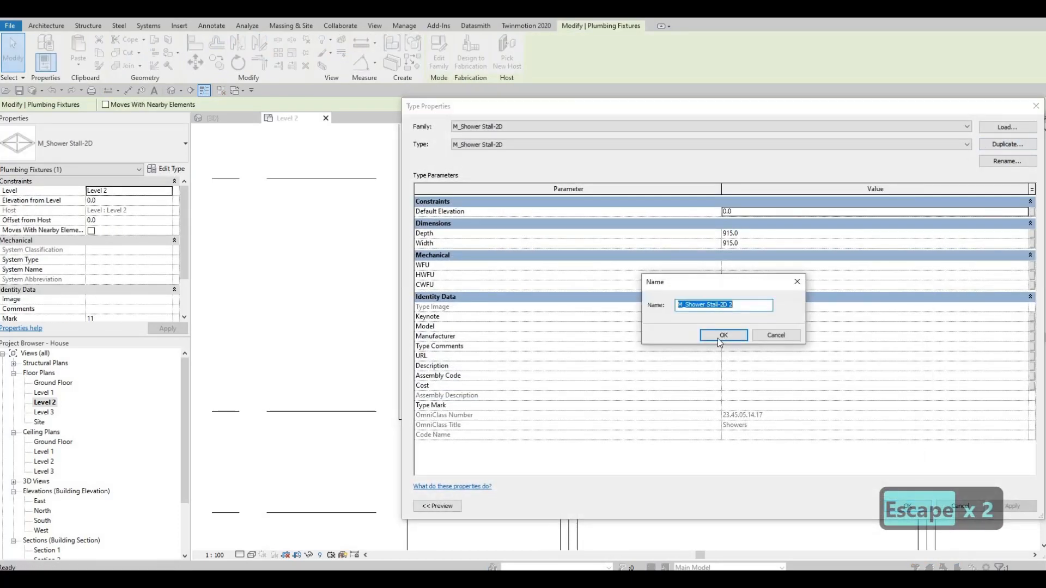
key(Return)
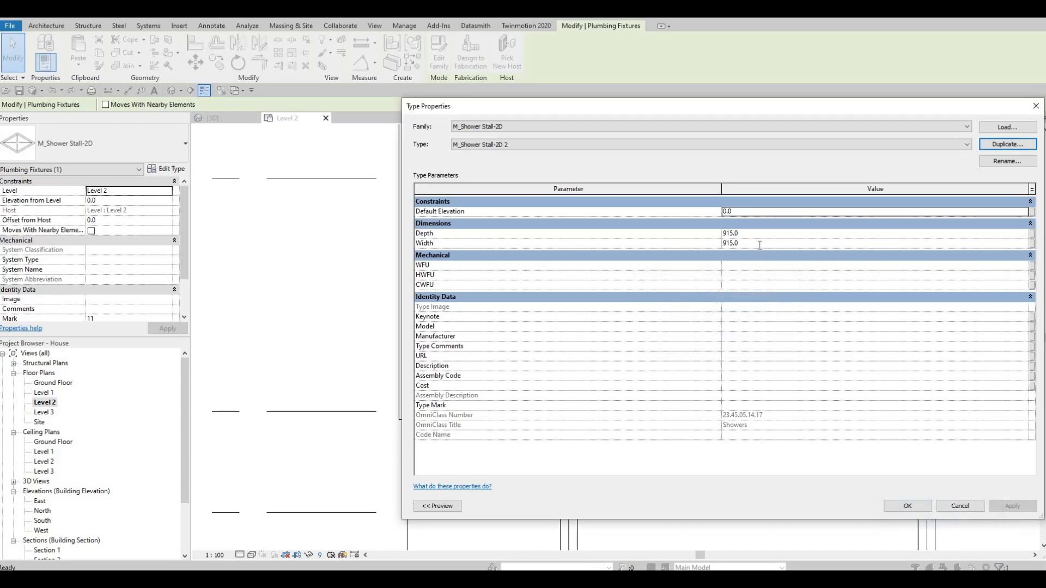
click(760, 245)
text(1705.0)
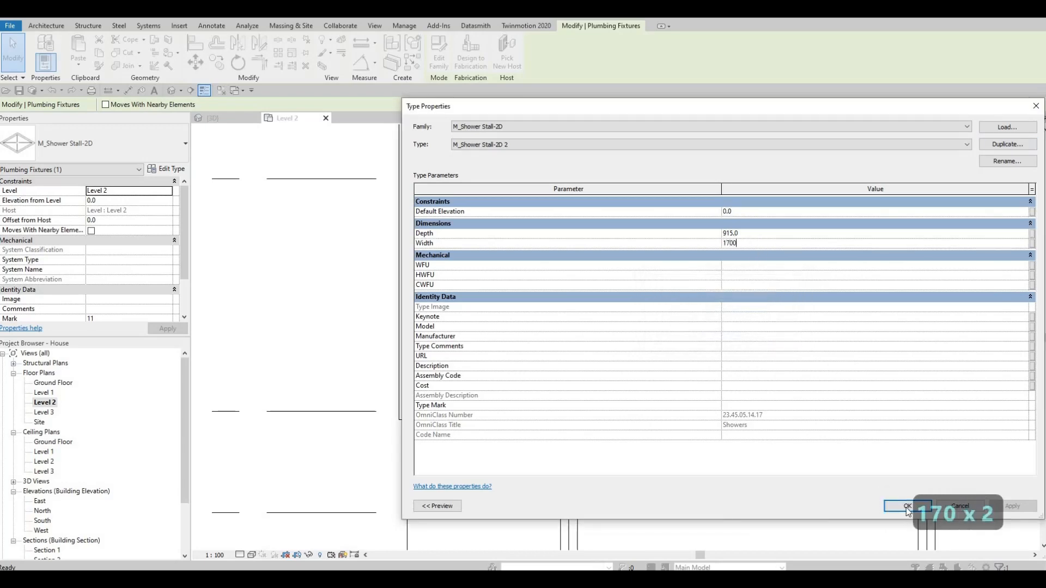
click(905, 506)
key(Escape)
key(Escape)
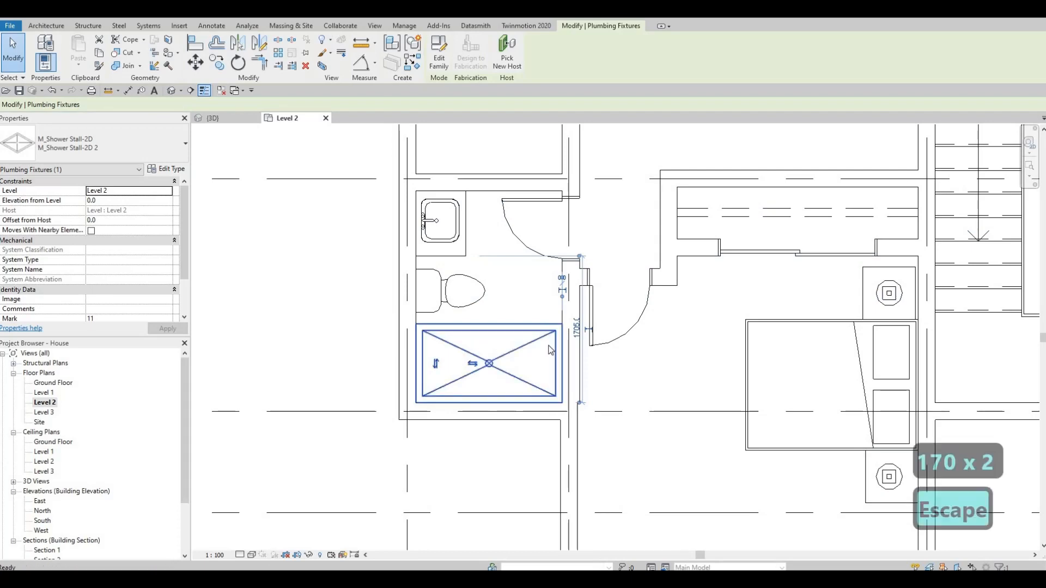
middle_drag(507, 303, 489, 351)
scroll(465, 323, down, 1)
scroll(430, 349, down, 2)
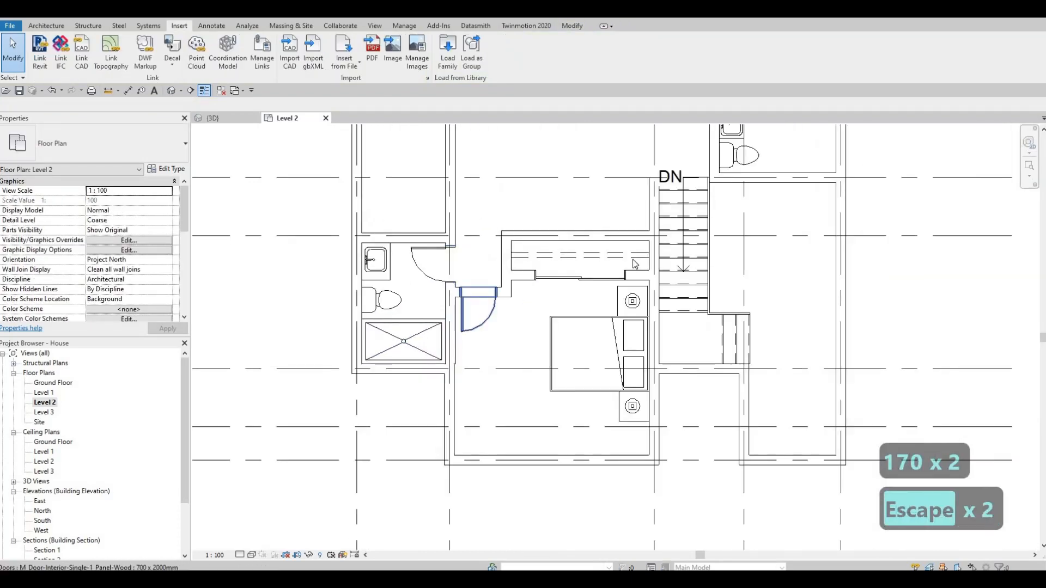
key(Escape)
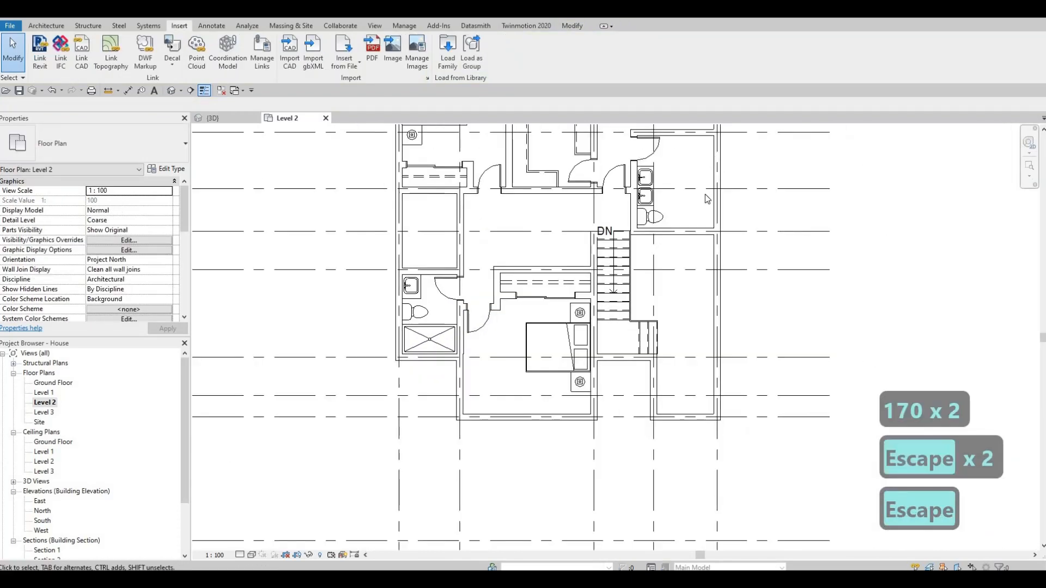
Create a similar 1700 mm shower stall and place it upright in the lower-right corner of the upper-right bathroom.
key(Escape)
key(Escape)
click(431, 333)
key(c)
key(s)
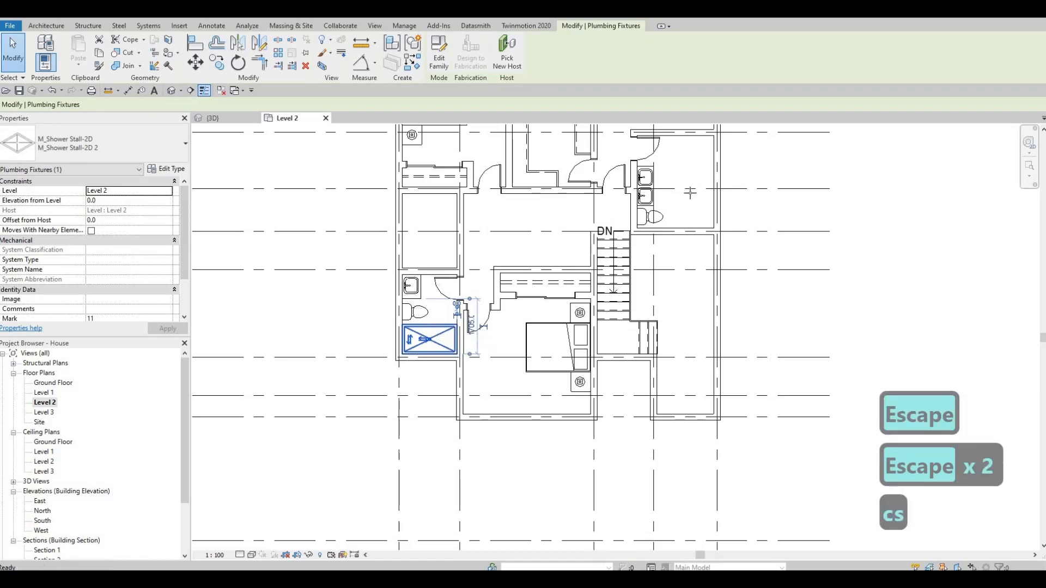
scroll(714, 223, up, 3)
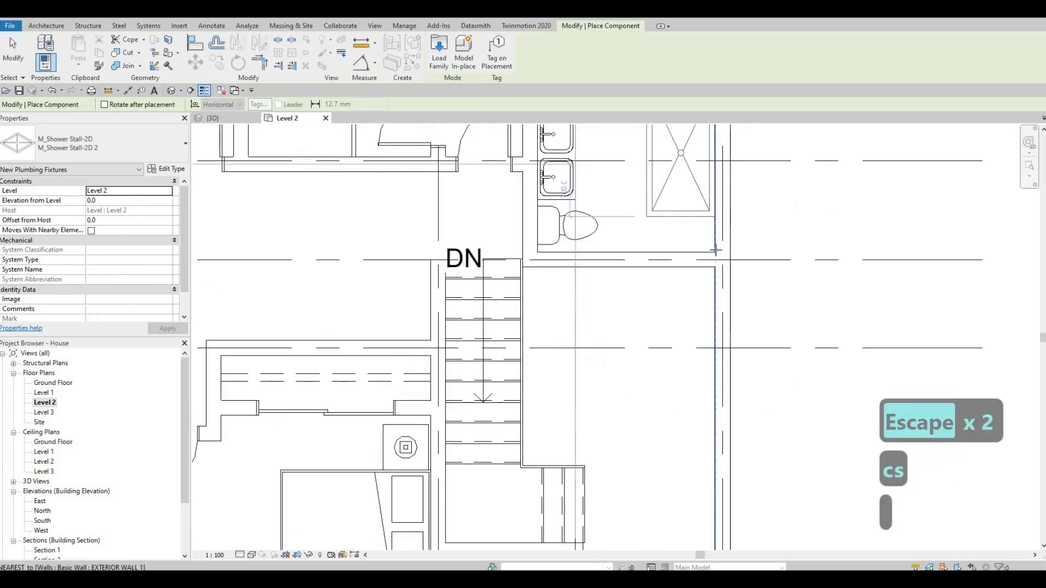
click(672, 238)
key(Escape)
middle_drag(690, 206, 668, 236)
scroll(699, 311, down, 1)
key(Escape)
key(Escape)
key(Escape)
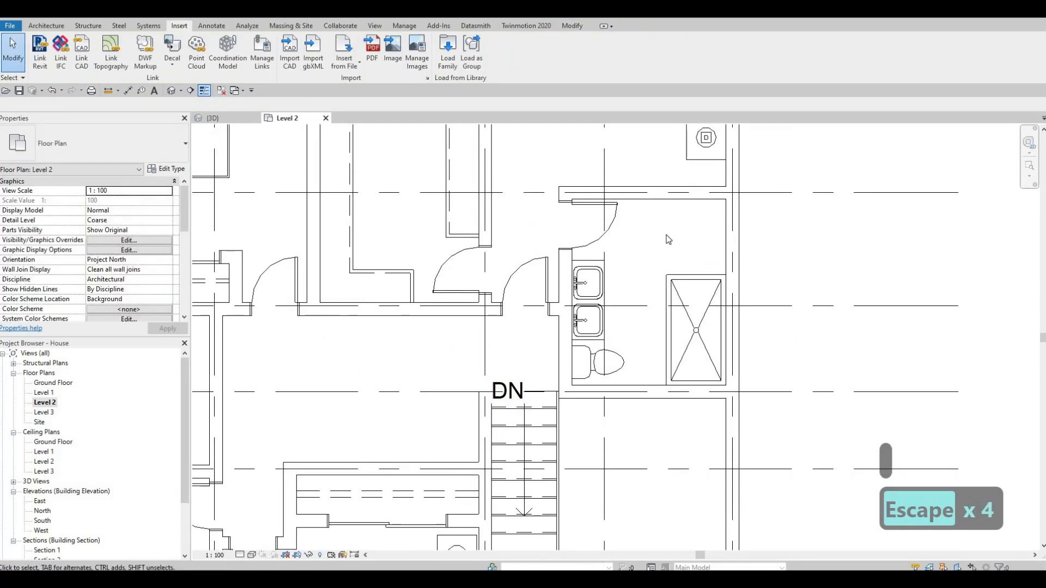
Nudge the two sinks and the counter line in the upper-right bathroom slightly upward, away from the toilet.
middle_drag(599, 302, 626, 280)
key(Escape)
key(Escape)
scroll(616, 282, up, 2)
middle_drag(585, 177, 580, 206)
scroll(560, 168, up, 1)
mouse_move(559, 168)
mouse_down()
mouse_move(625, 218)
mouse_move(664, 303)
mouse_up()
key(Up)
key(Up)
key(Up)
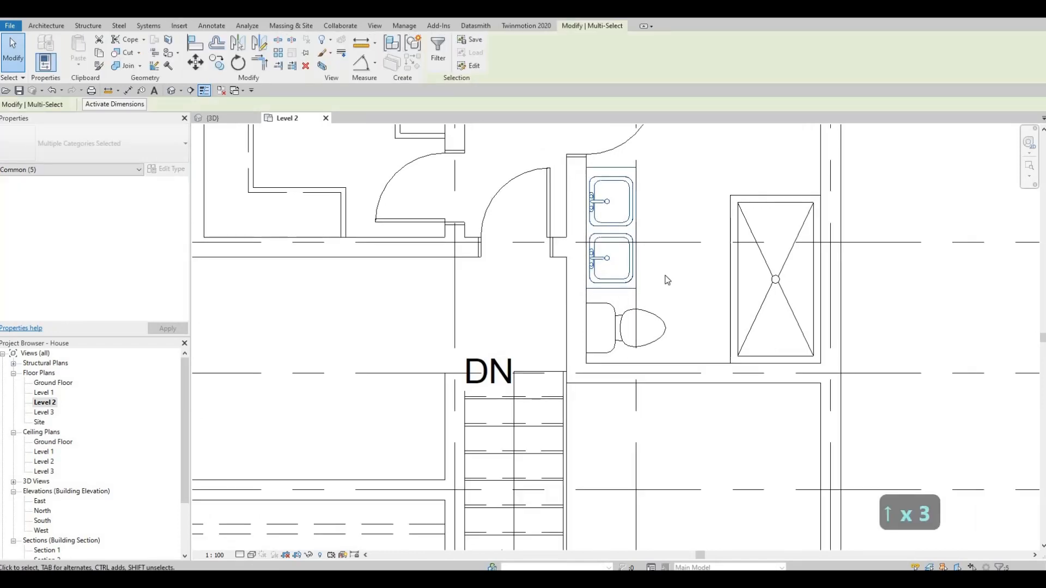
key(Escape)
key(Escape)
scroll(691, 331, down, 2)
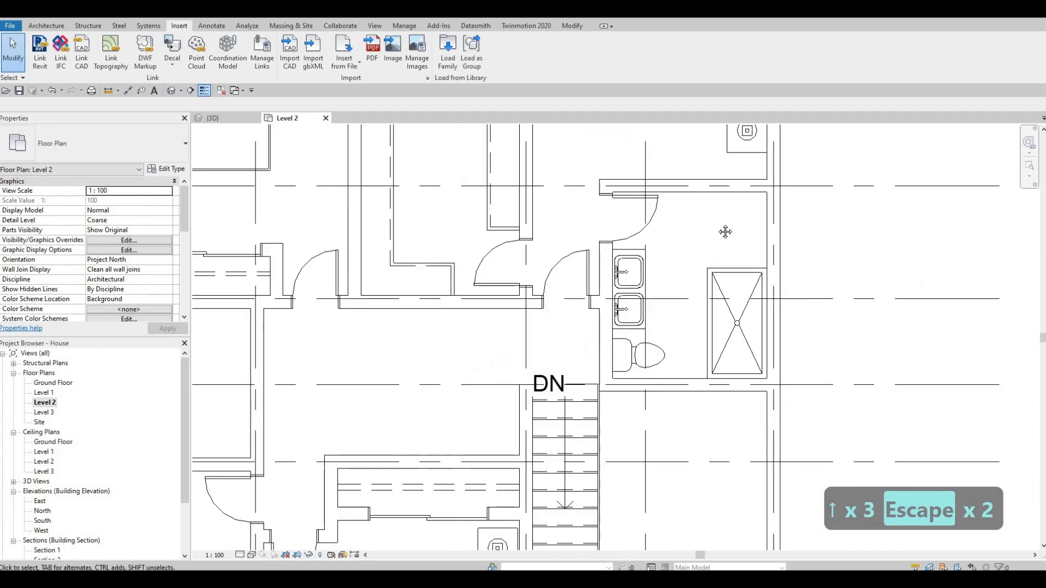
Create a similar toilet and place it against the right wall of the upper-right bathroom, above the shower stall.
middle_drag(656, 353, 654, 322)
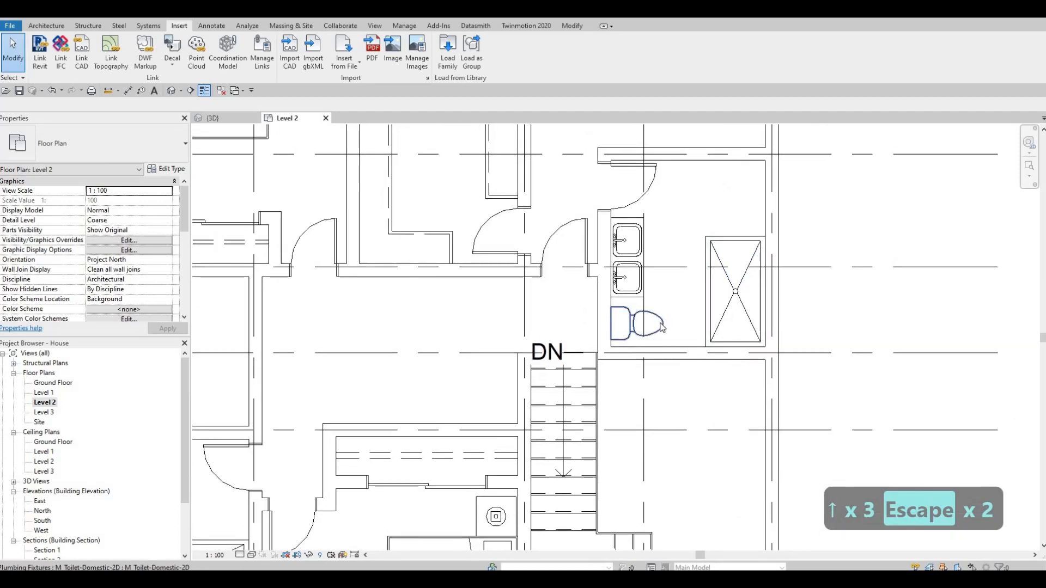
click(661, 327)
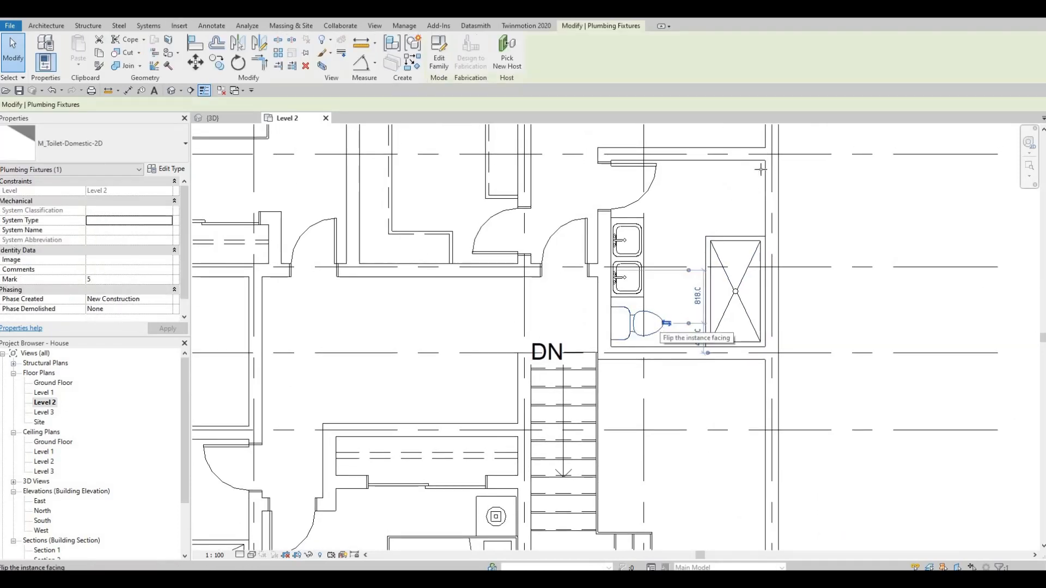
key(c)
key(s)
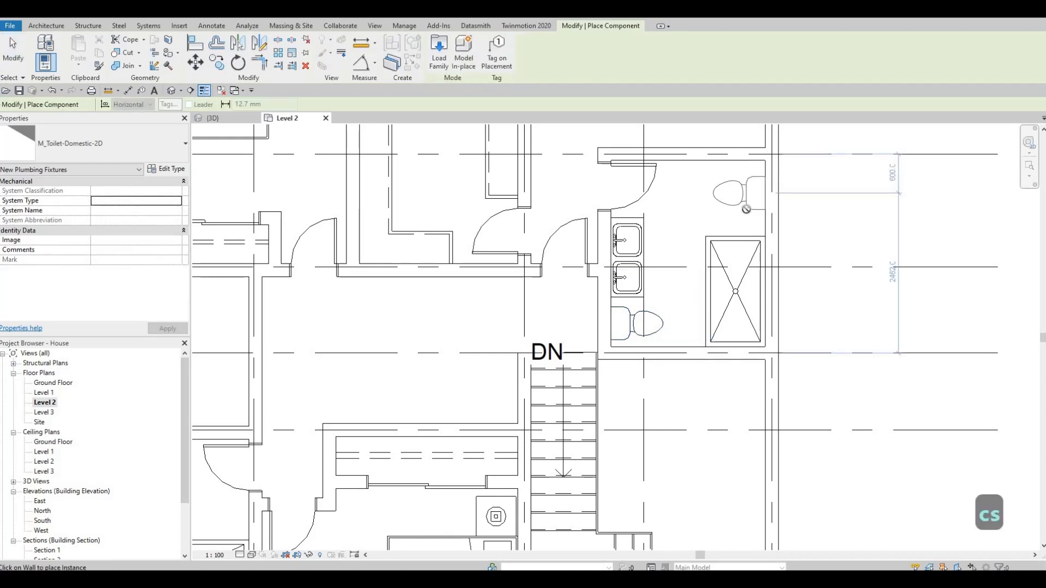
key(Escape)
key(Escape)
key(Escape)
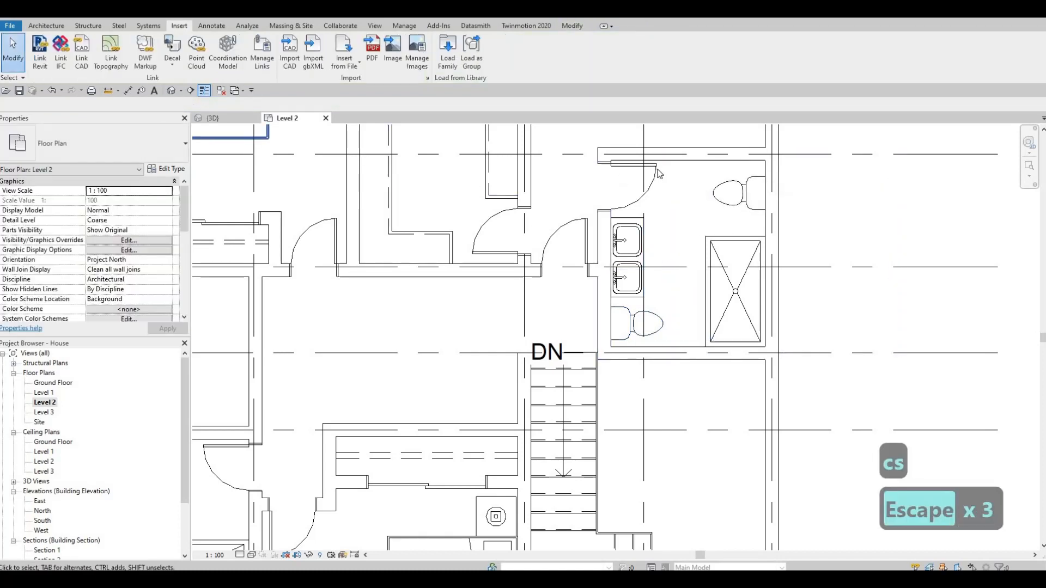
key(Escape)
Duplicate the type of the upper-right bathroom's upper wall as INTERIOR WALL 2.
click(683, 162)
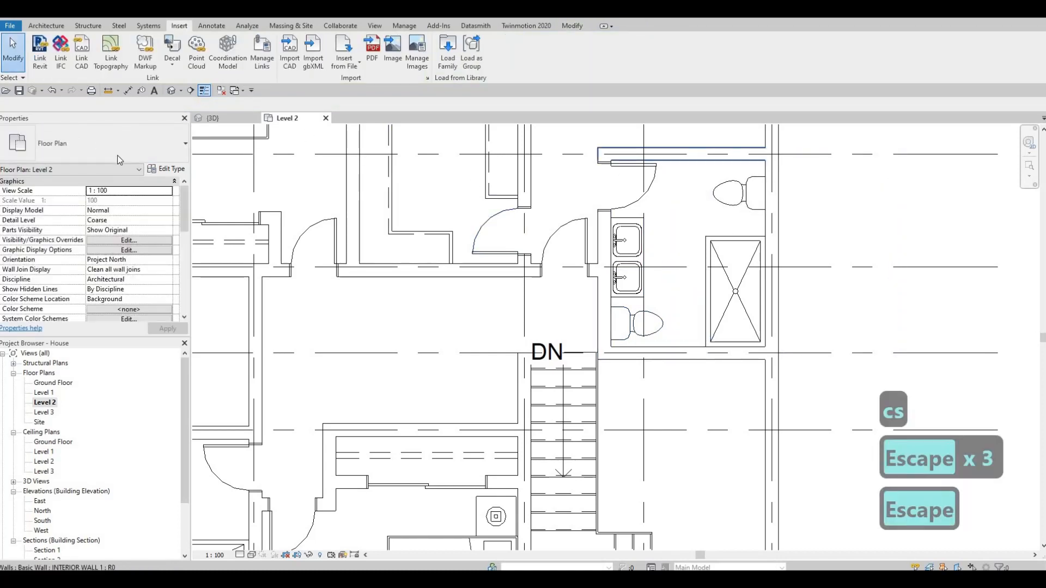
click(173, 171)
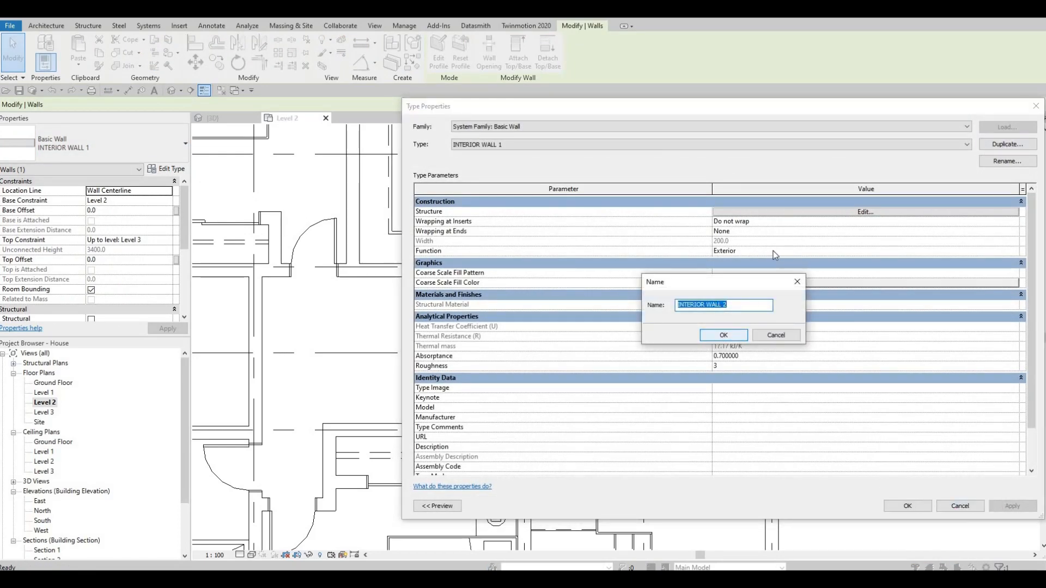
click(723, 336)
Set the gypsum wall board structure layer of INTERIOR WALL 2 to a thickness of 50 mm and apply the type changes.
click(764, 212)
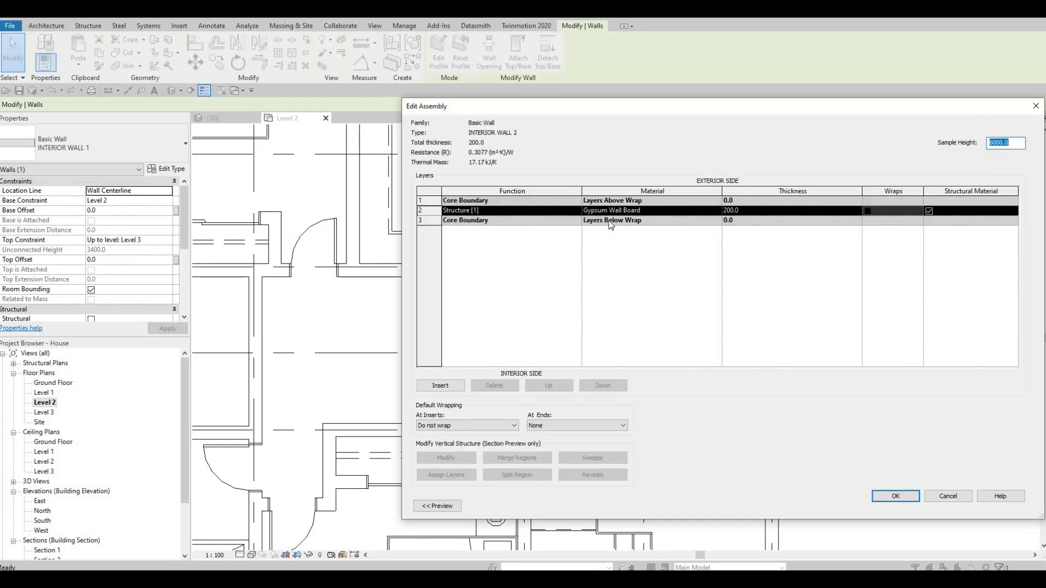
click(766, 212)
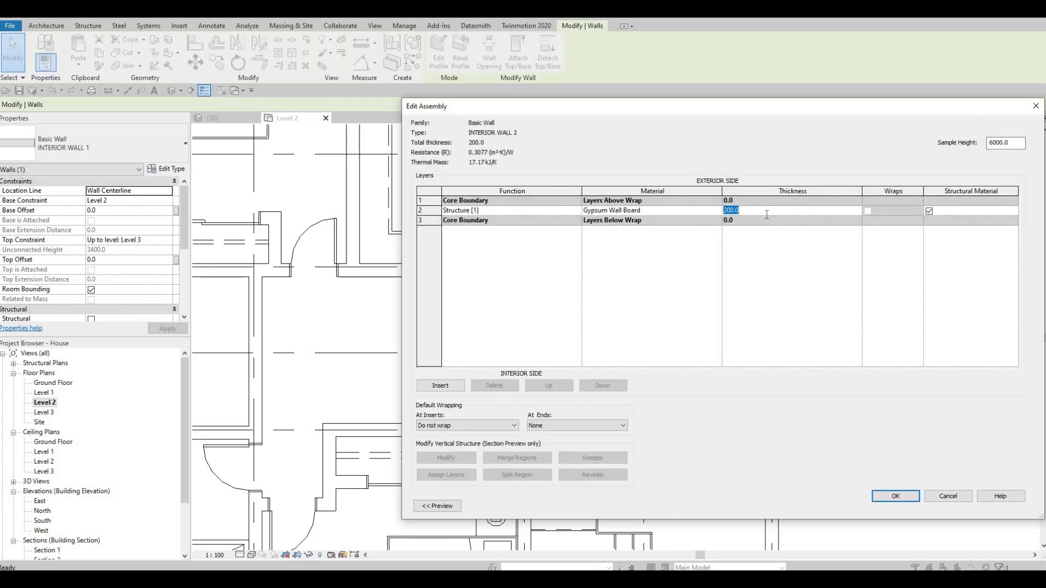
text(1)
key(BackSpace)
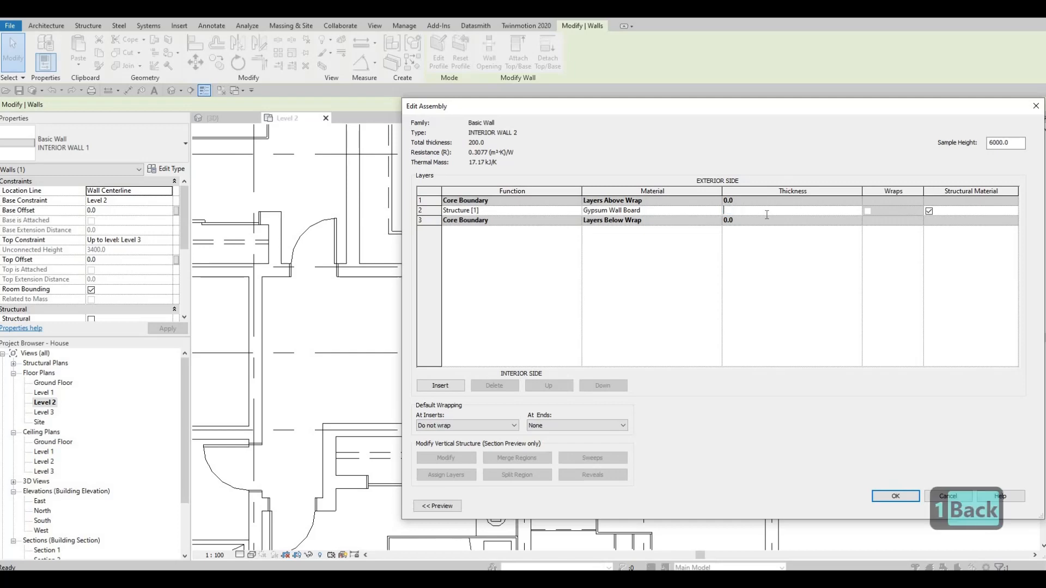
text(50)
key(Return)
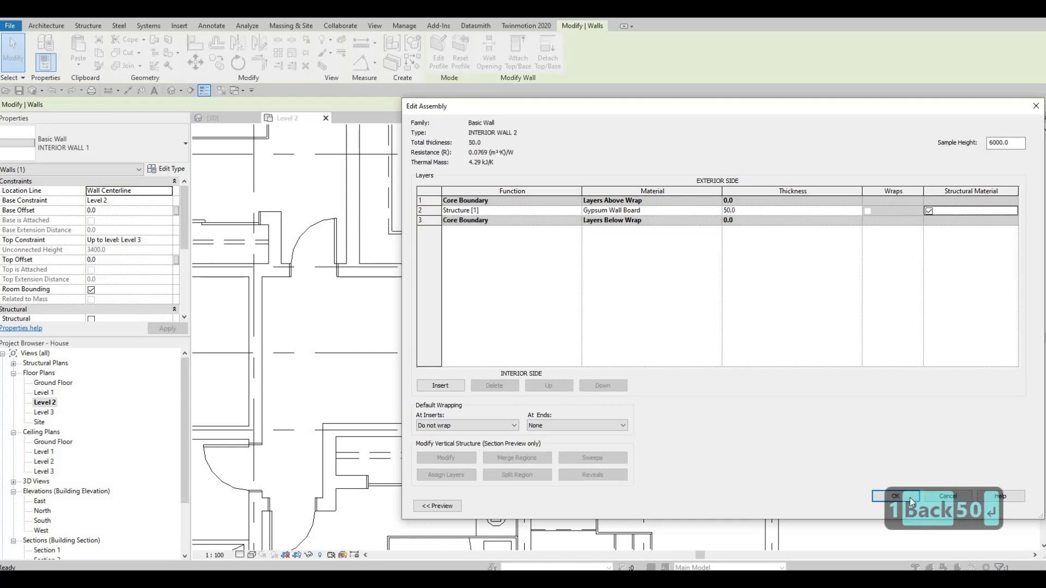
click(896, 496)
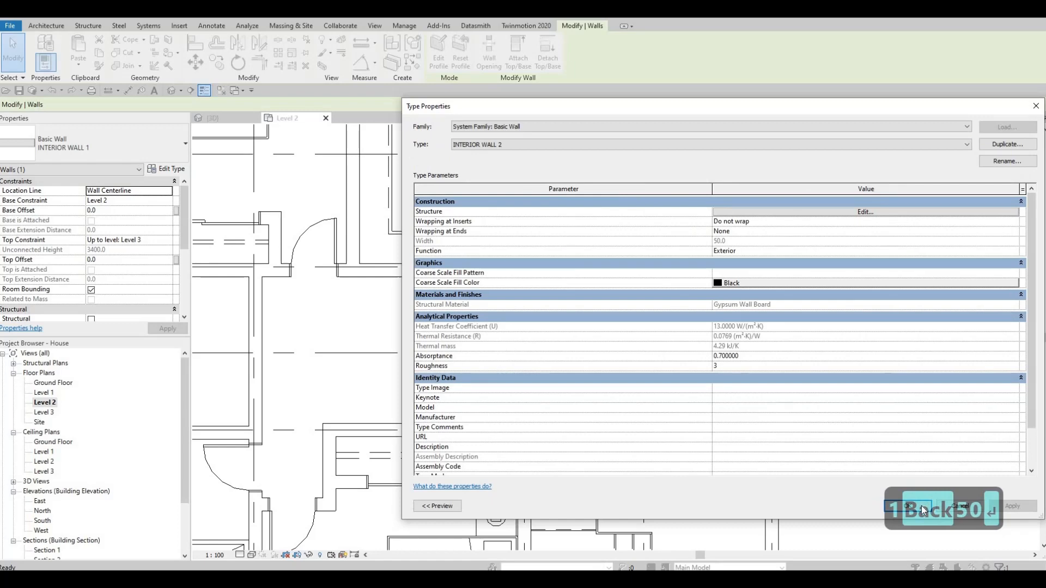
key(Return)
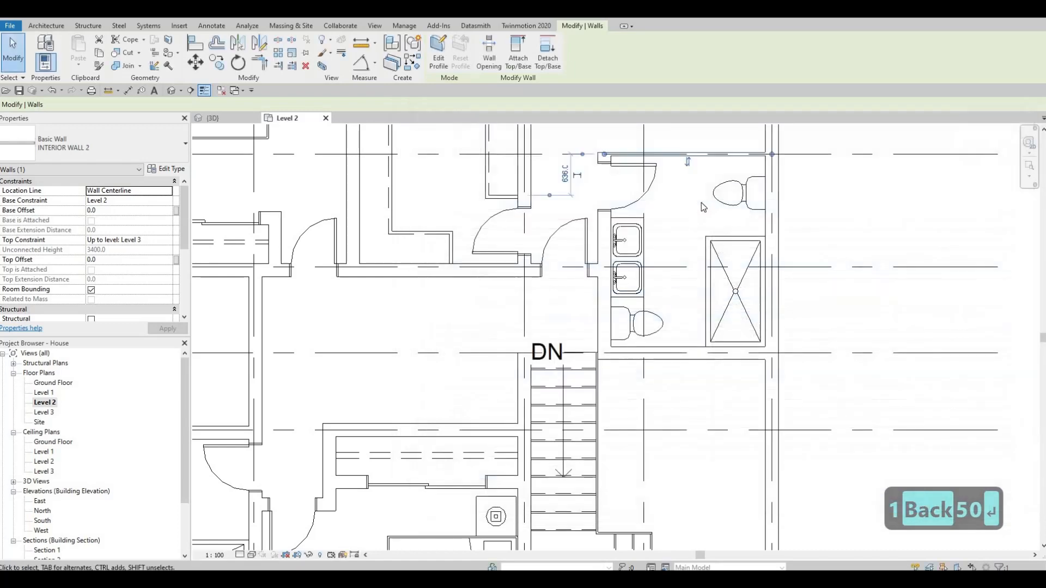
Draw a horizontal INTERIOR WALL 2 partition about 1200 mm long from the bathroom's right wall, between the new toilet and the shower stall.
key(Escape)
key(Escape)
click(709, 156)
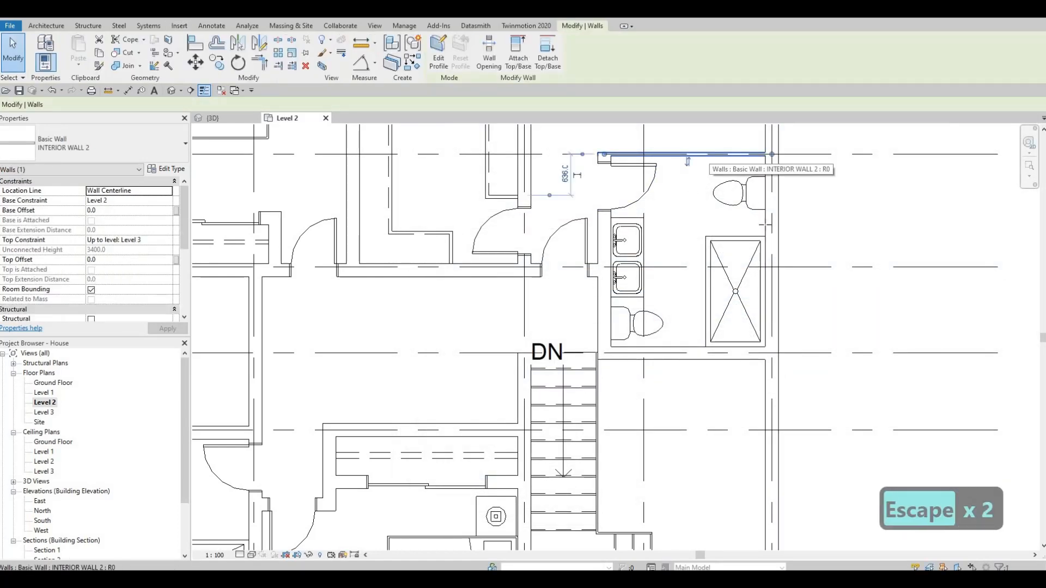
key(c)
key(s)
click(765, 225)
click(693, 224)
key(Escape)
key(Escape)
Change the bathroom's upper wall back to the INTERIOR WALL 1 type.
click(694, 155)
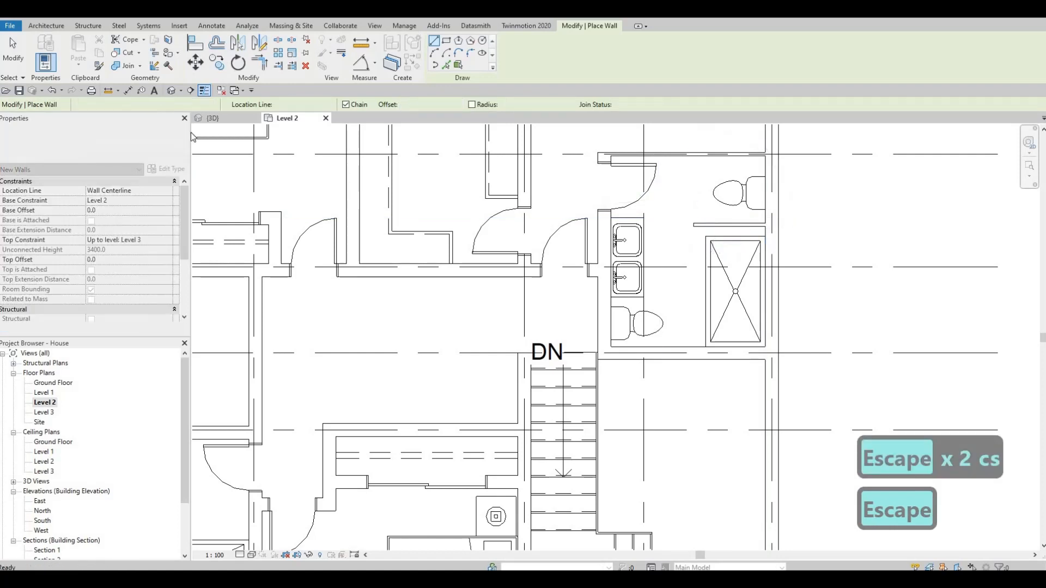
click(100, 143)
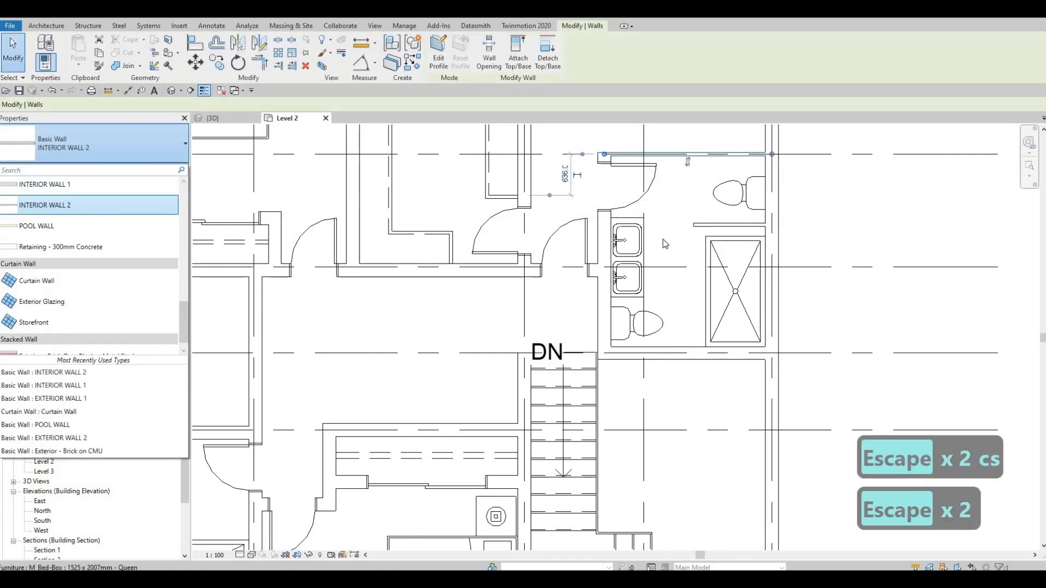
key(Escape)
Draw a similar vertical partition from the free end of the horizontal partition up to the bathroom's upper wall.
click(697, 224)
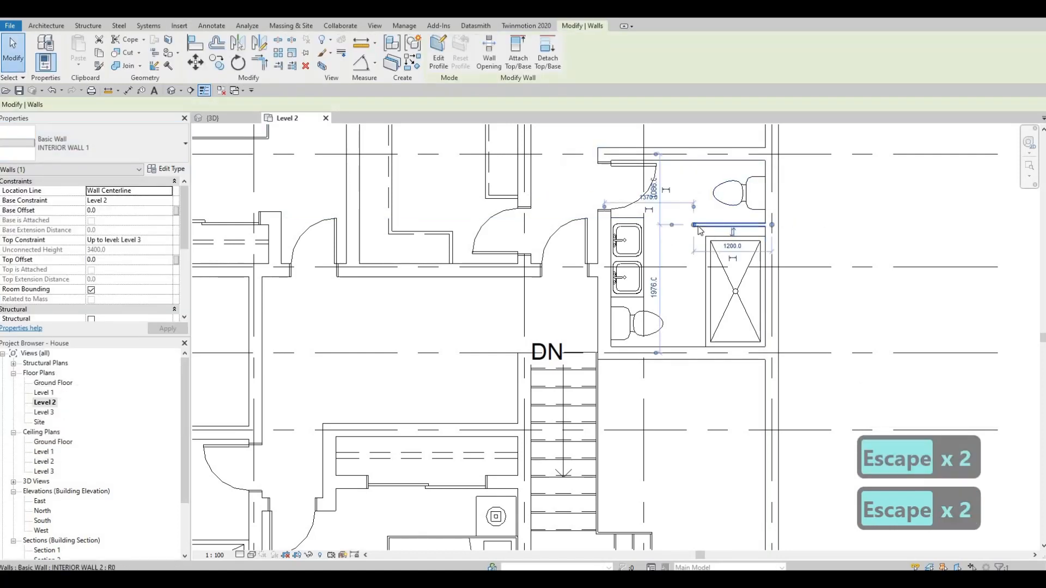
key(c)
key(s)
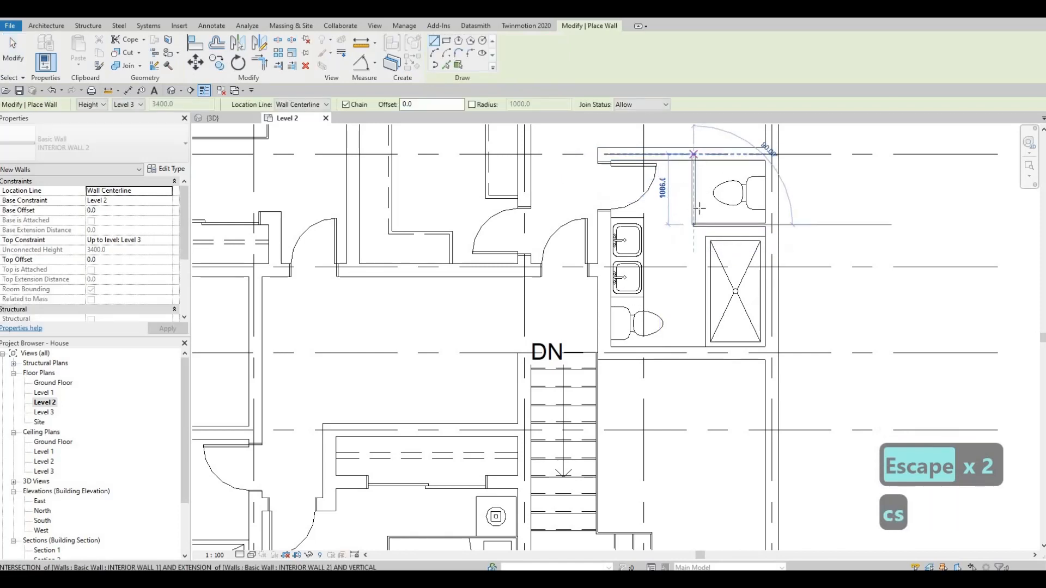
click(693, 155)
key(Escape)
key(Escape)
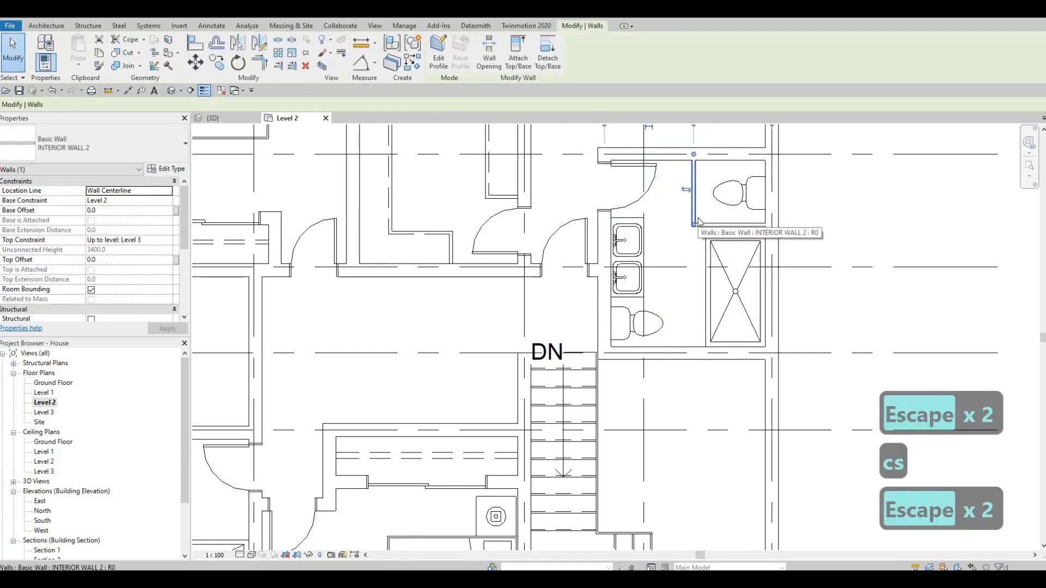
Nudge the vertical partition four increments left to widen the toilet enclosure.
key(Left)
key(Left)
key(Left)
key(Left)
key(Escape)
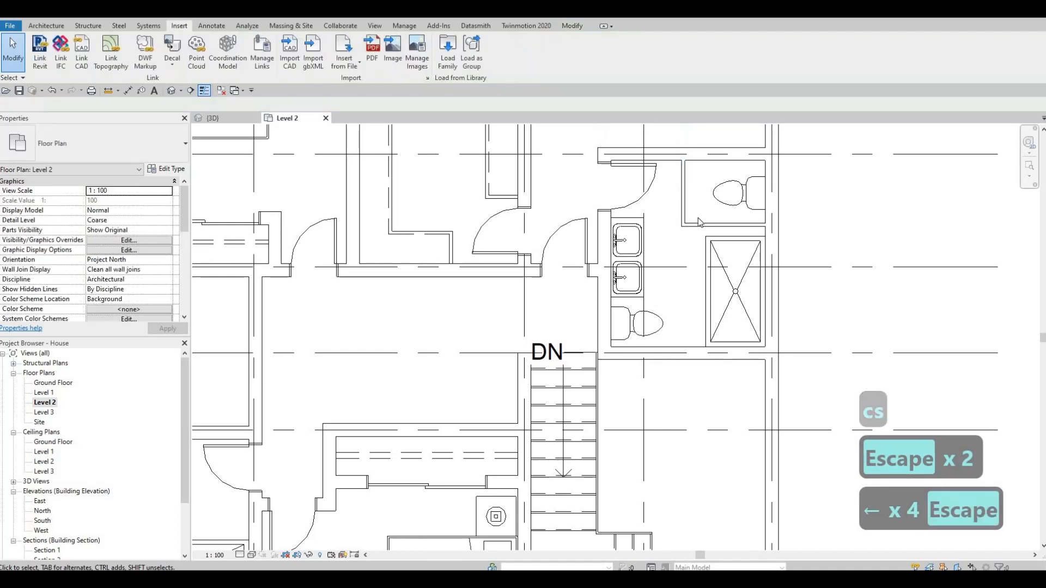
Align the lower face of the horizontal partition with the upper edge of the shower stall.
key(a)
key(l)
click(737, 235)
click(737, 227)
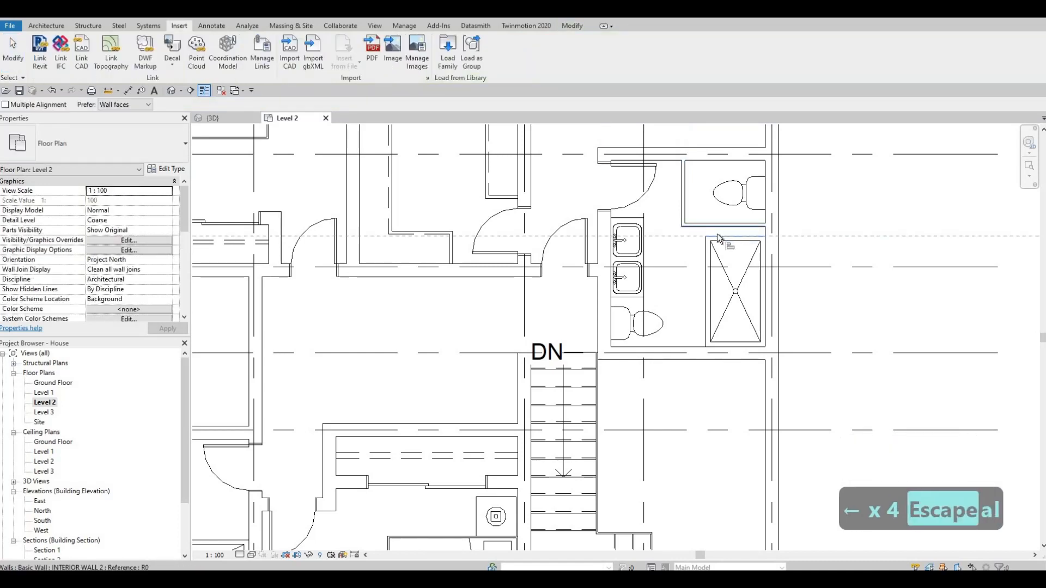
key(Escape)
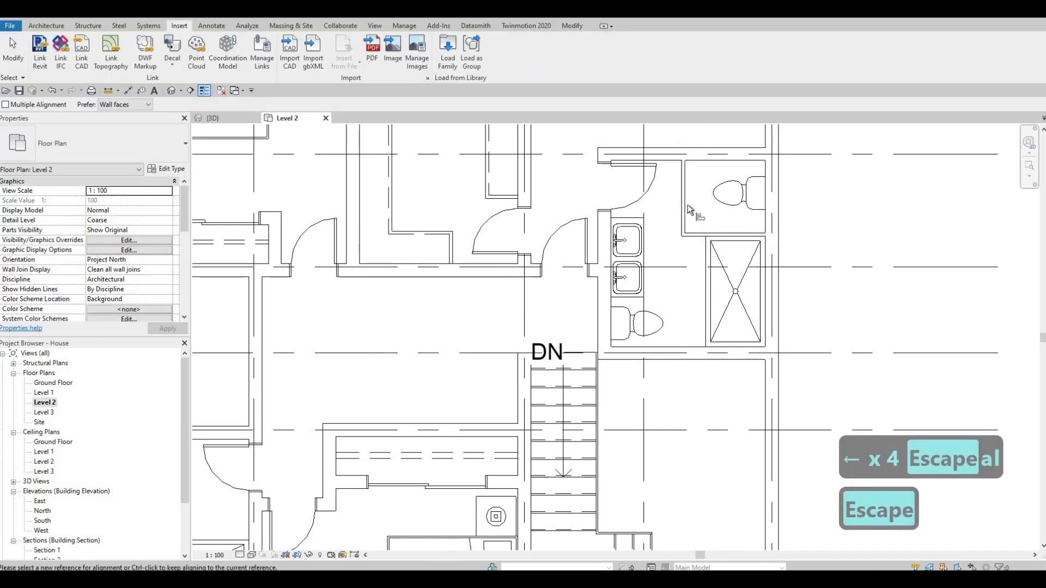
Nudge the vertical partition of the toilet enclosure three more increments left.
click(687, 204)
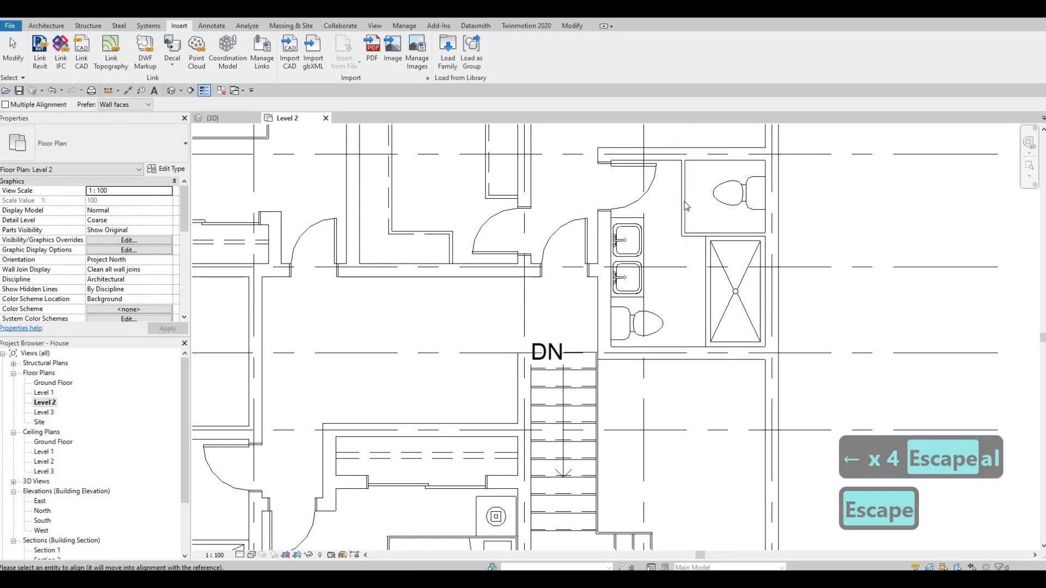
key(Escape)
click(684, 202)
key(Left)
key(Left)
key(Left)
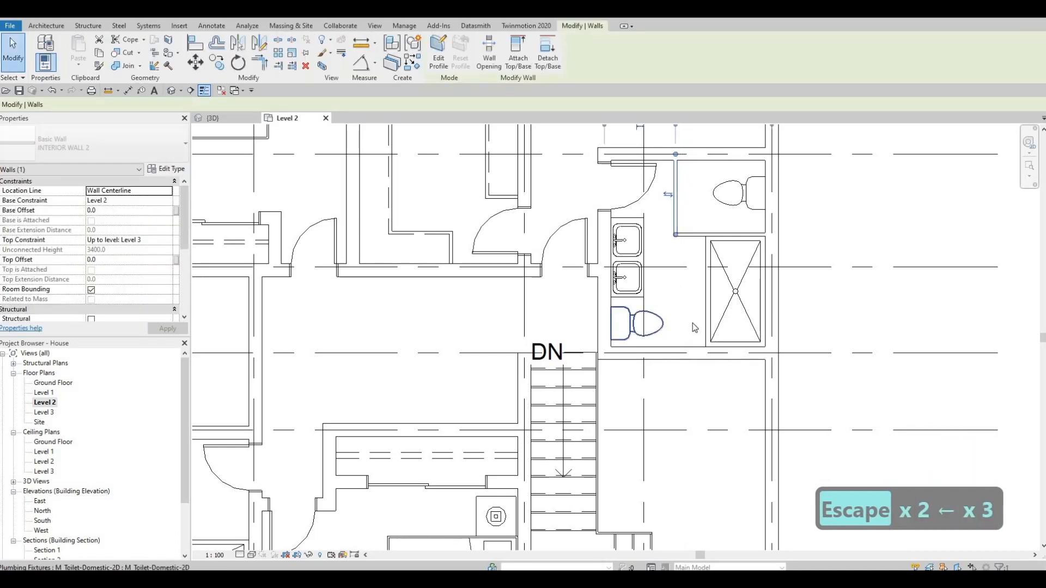
Delete the old toilet below the sinks and the short detail line closing the counter's lower end.
click(647, 325)
key(Delete)
click(624, 298)
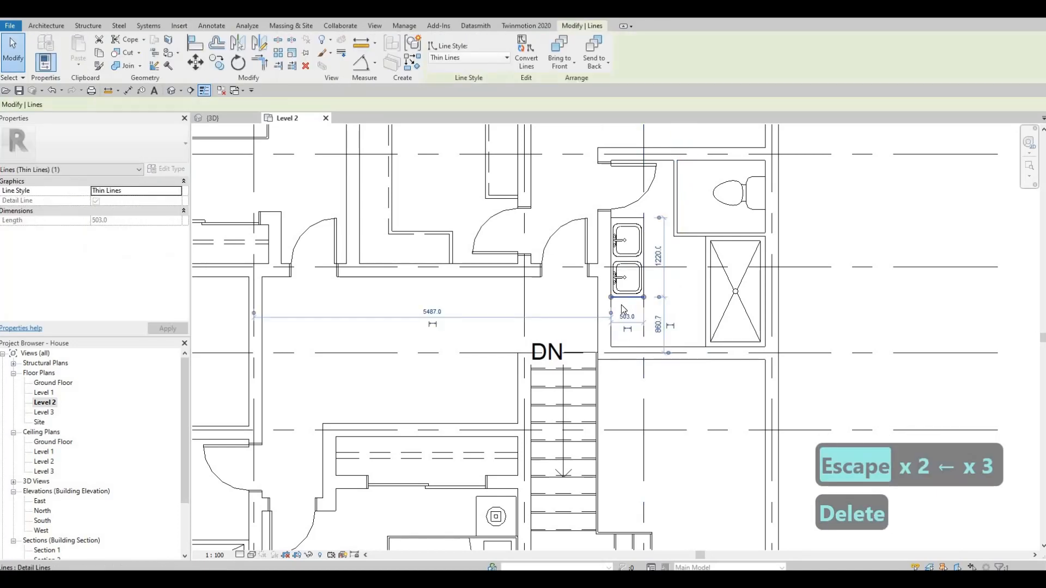
key(Delete)
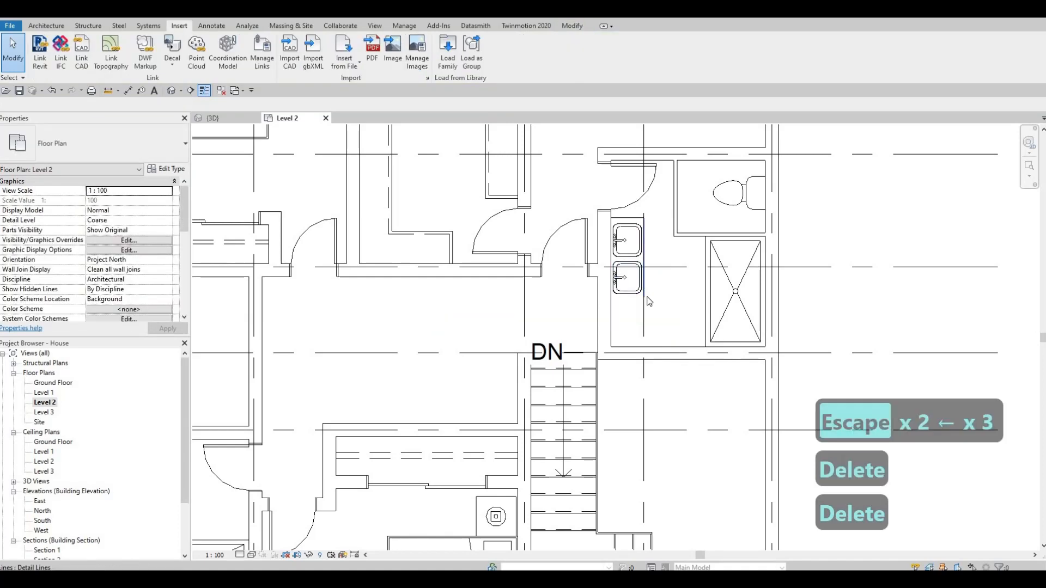
Extend the counter's front line down to the bathroom's lower wall.
click(646, 296)
drag(643, 297, 643, 347)
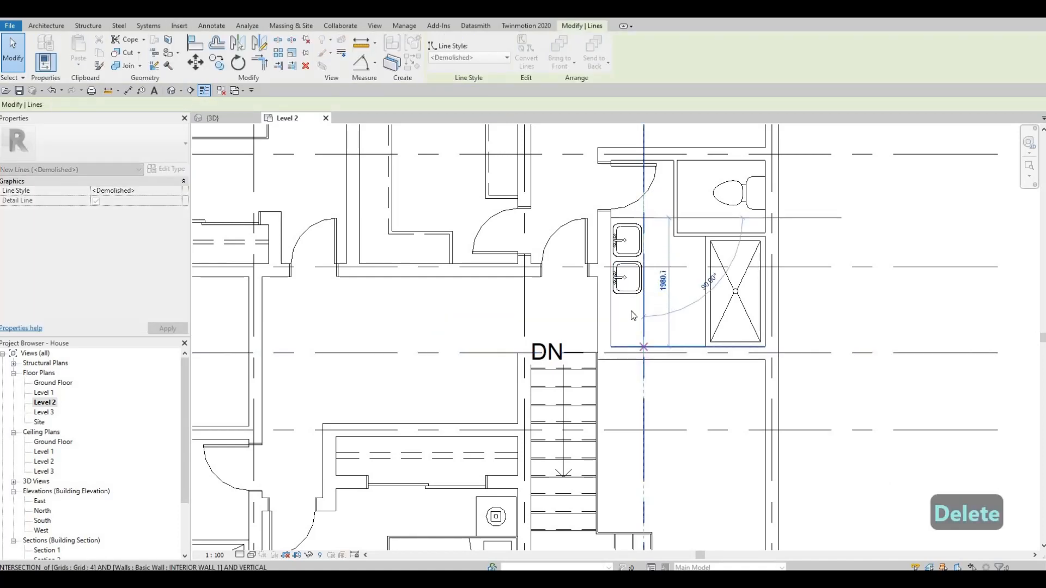
key(Escape)
Move the lower sink down along the extended counter and nudge it back up slightly.
click(633, 320)
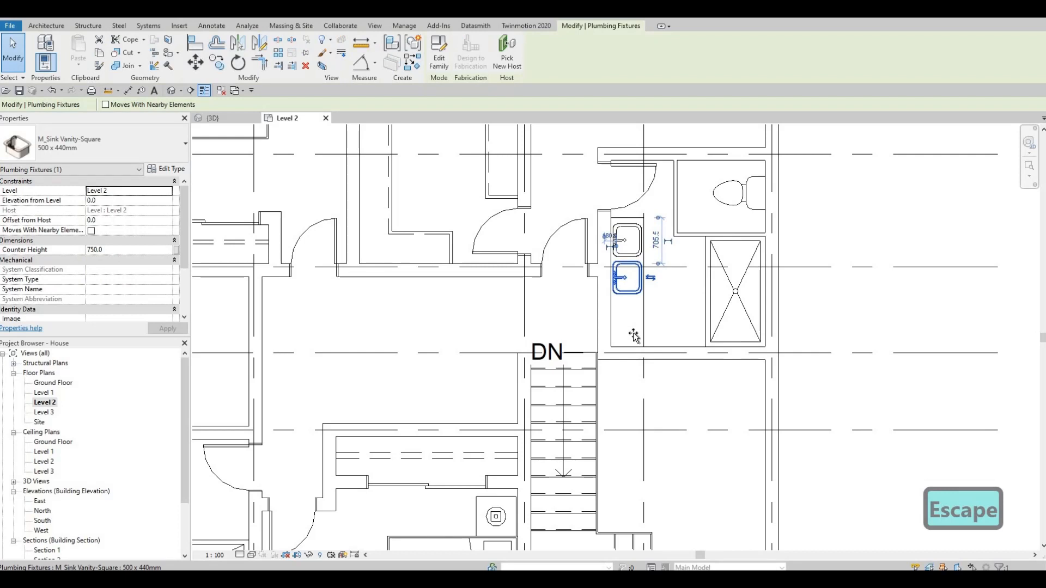
drag(631, 267, 631, 304)
key(Escape)
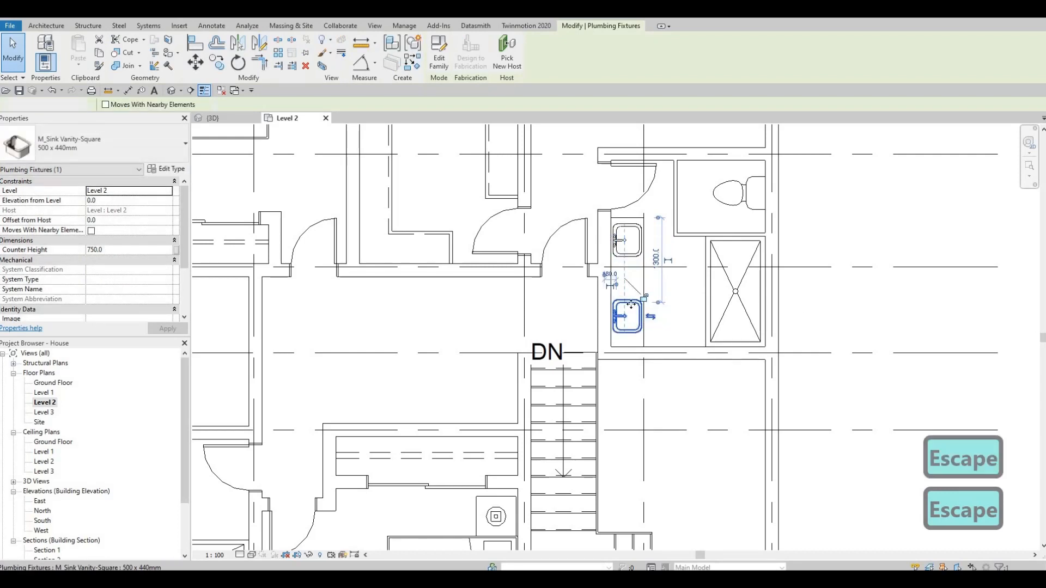
click(625, 308)
key(Up)
key(Up)
key(Up)
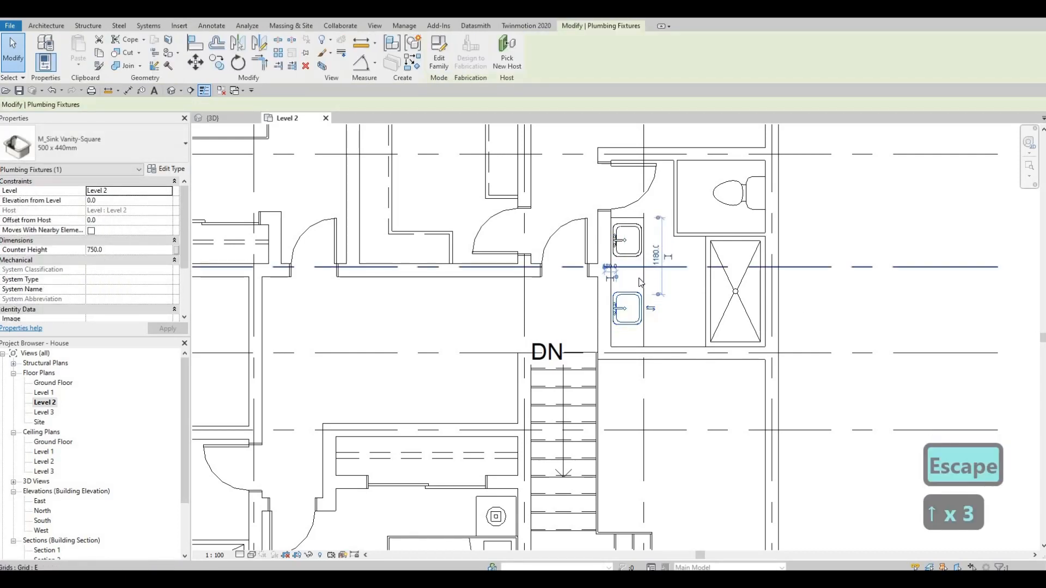
Nudge the upper sink six increments down along the counter.
key(Down)
key(Down)
key(Down)
key(Down)
key(Down)
key(Down)
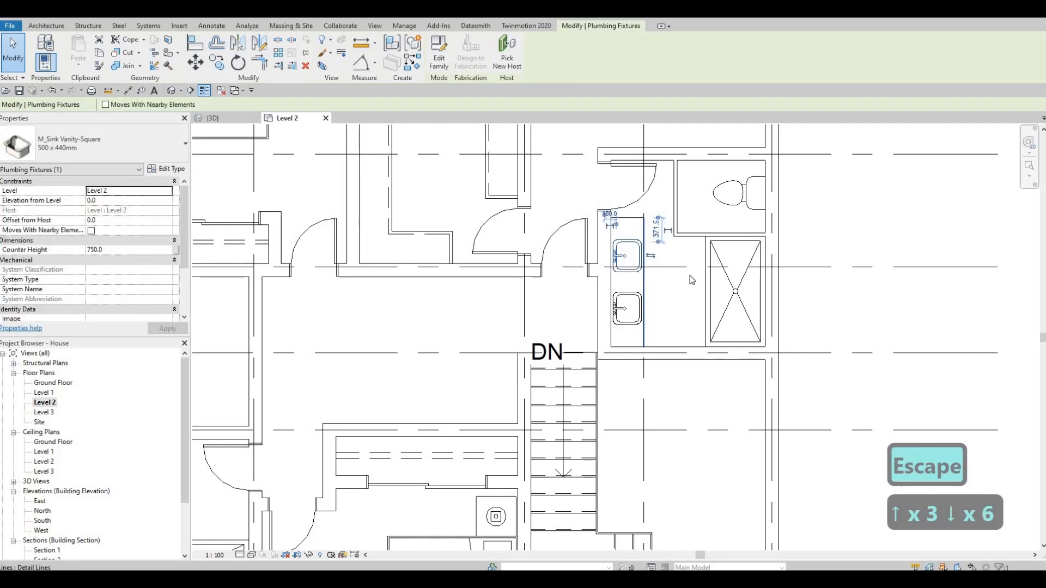
middle_drag(727, 277, 740, 290)
key(Escape)
key(Escape)
Create a similar 700 x 2000 mm interior door and place it in the vertical partition, swinging into the toilet enclosure.
middle_drag(661, 202, 712, 212)
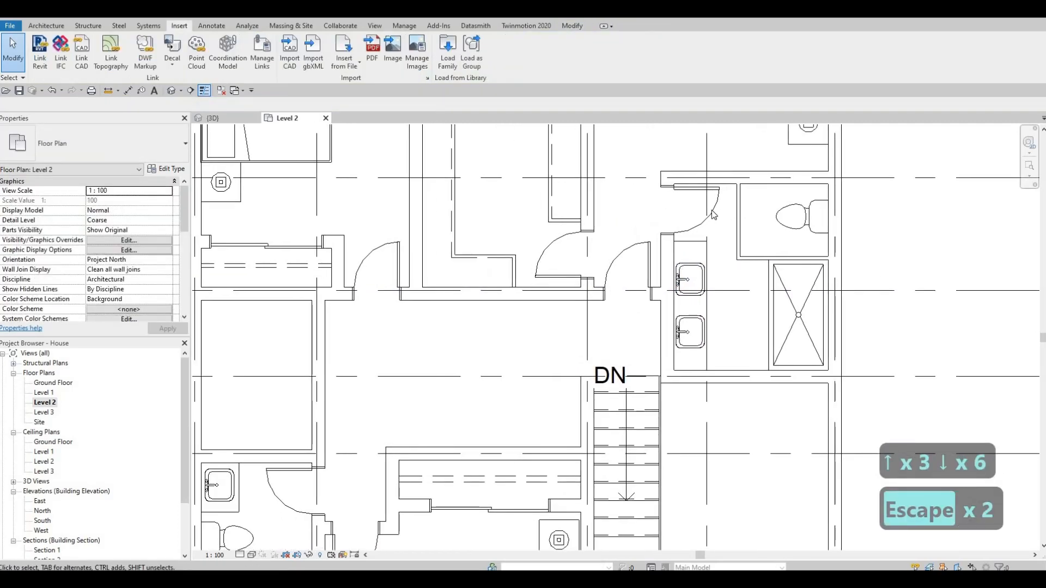
click(713, 214)
key(c)
key(s)
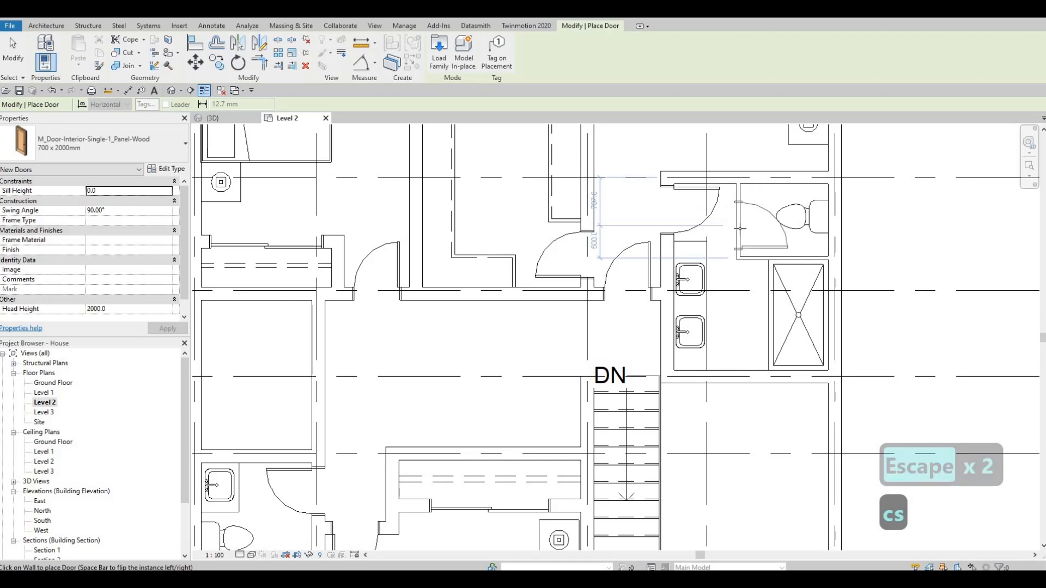
key(Escape)
key(Escape)
key(Escape)
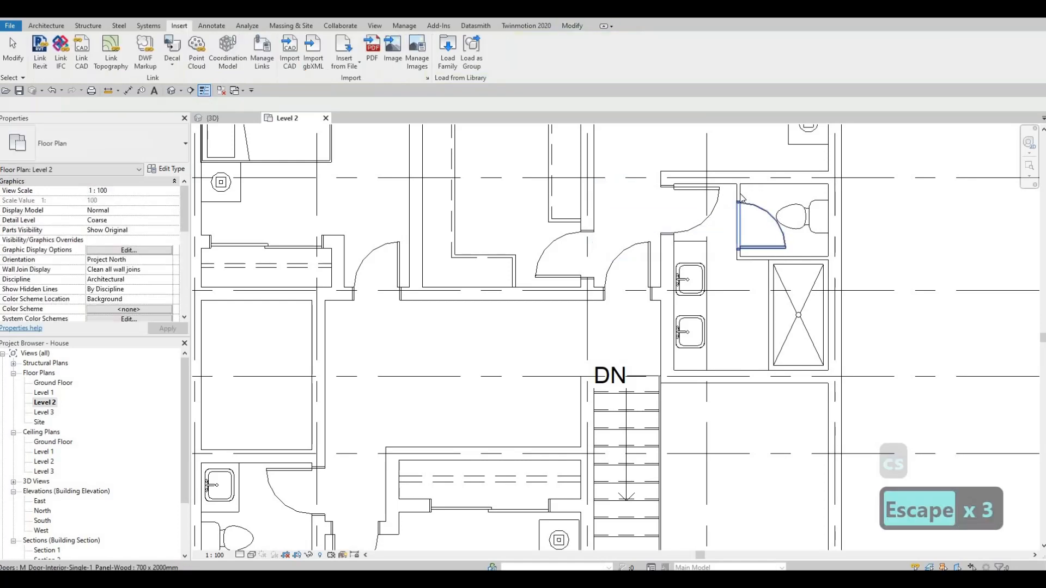
Fine-tune the vertical partition's position with small nudges so it ends slightly farther left of the toilet.
click(739, 200)
key(Left)
key(Left)
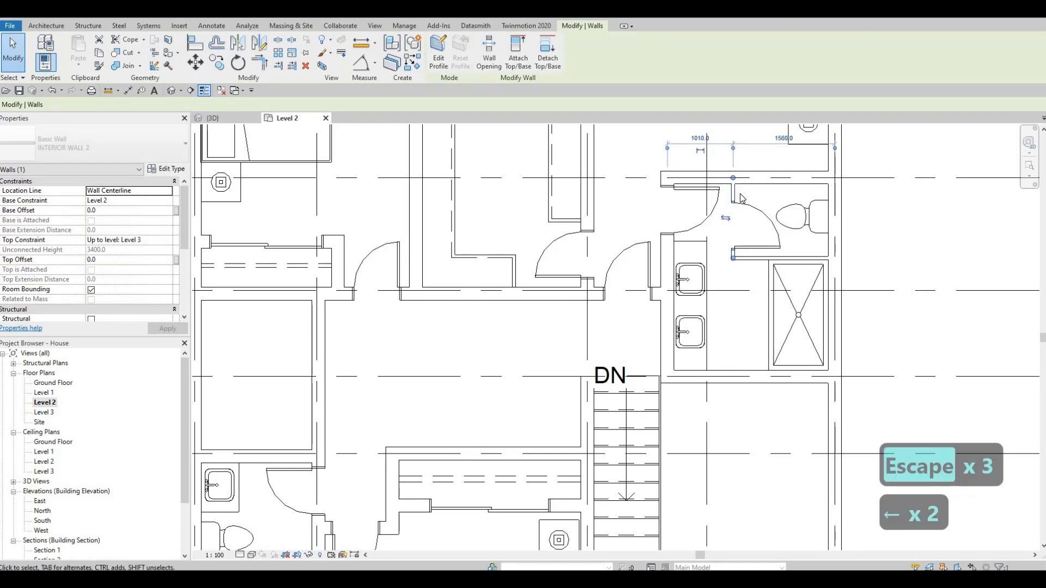
key(Right)
key(Right)
key(Escape)
key(Escape)
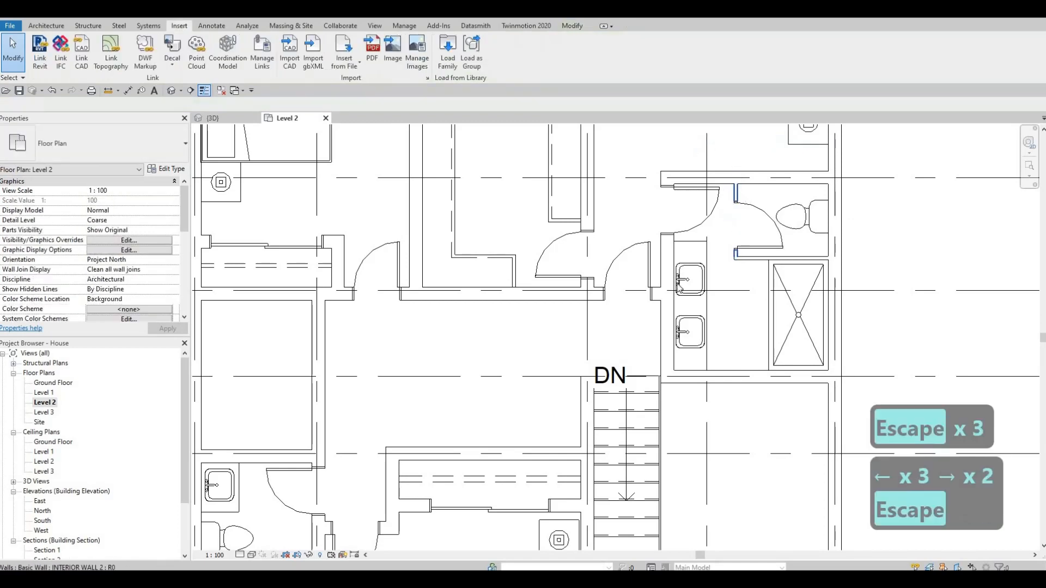
Nudge both bathroom sinks together five increments down along the counter.
click(690, 279)
middle_drag(695, 320, 696, 286)
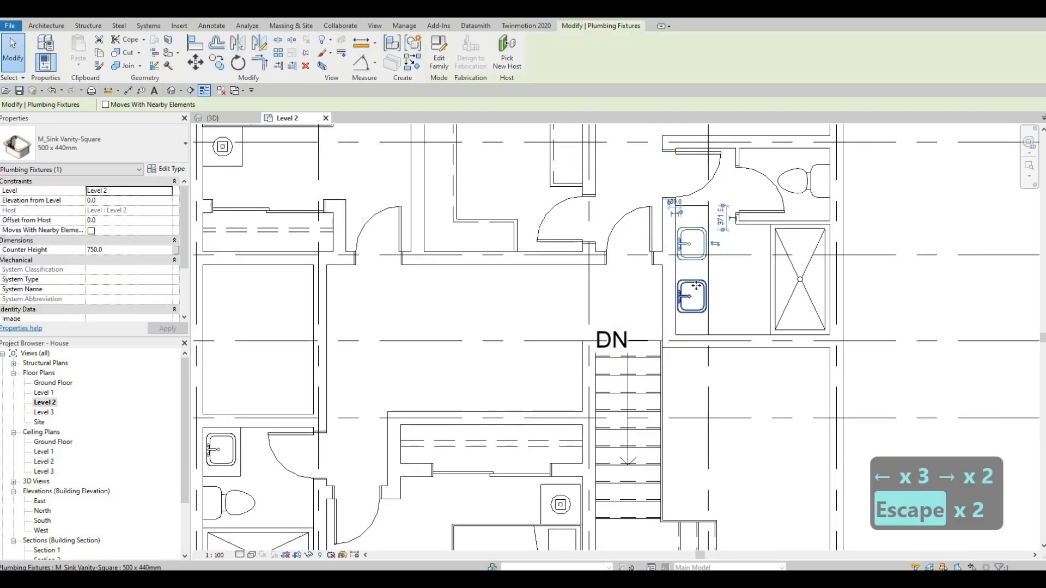
ctrl+click(696, 286)
key(Down)
key(Down)
key(Down)
key(Down)
key(Down)
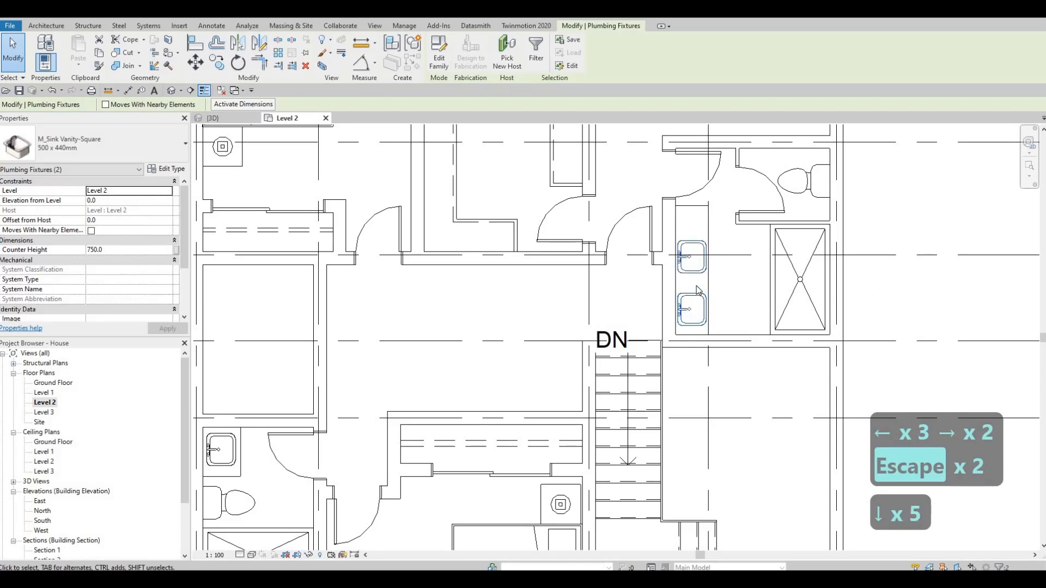
key(Escape)
Shorten the sink counter by moving its upper edge line down close to the upper sink.
click(691, 228)
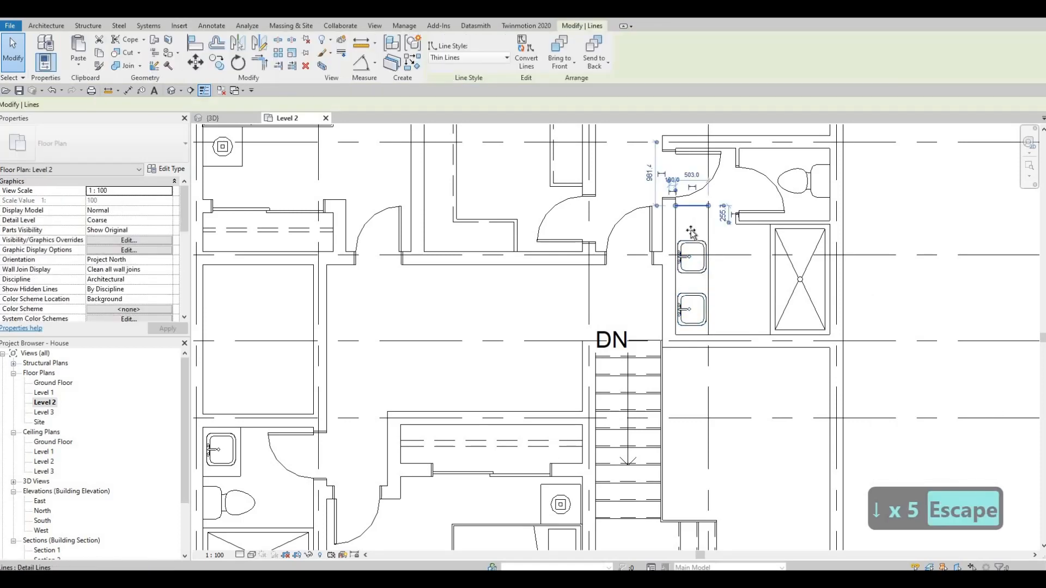
key(Escape)
scroll(716, 244, up, 2)
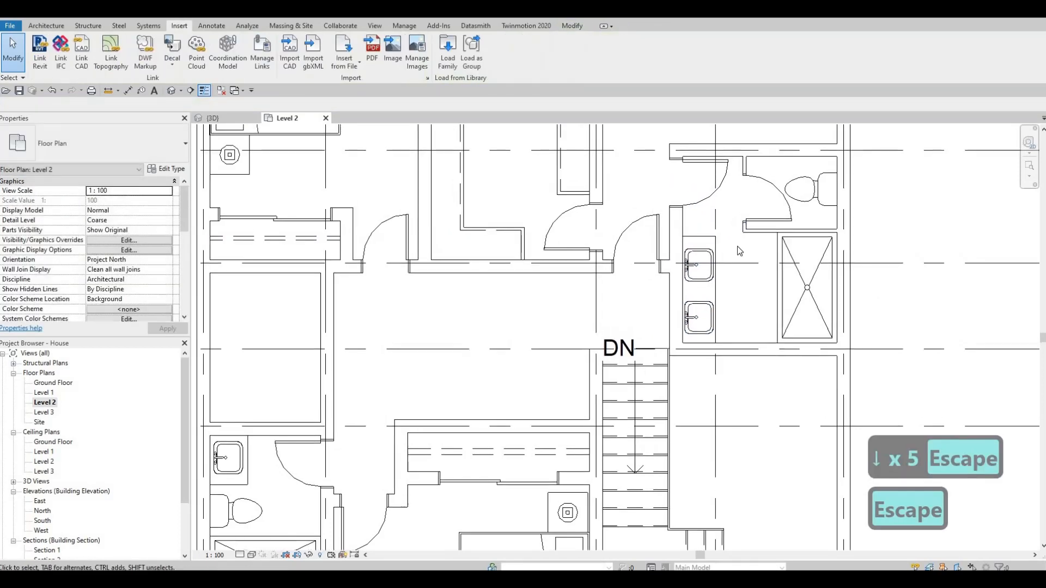
Change the toilet enclosure door to the 600 x 2000mm type of the single-panel wood interior door.
middle_drag(762, 222, 726, 207)
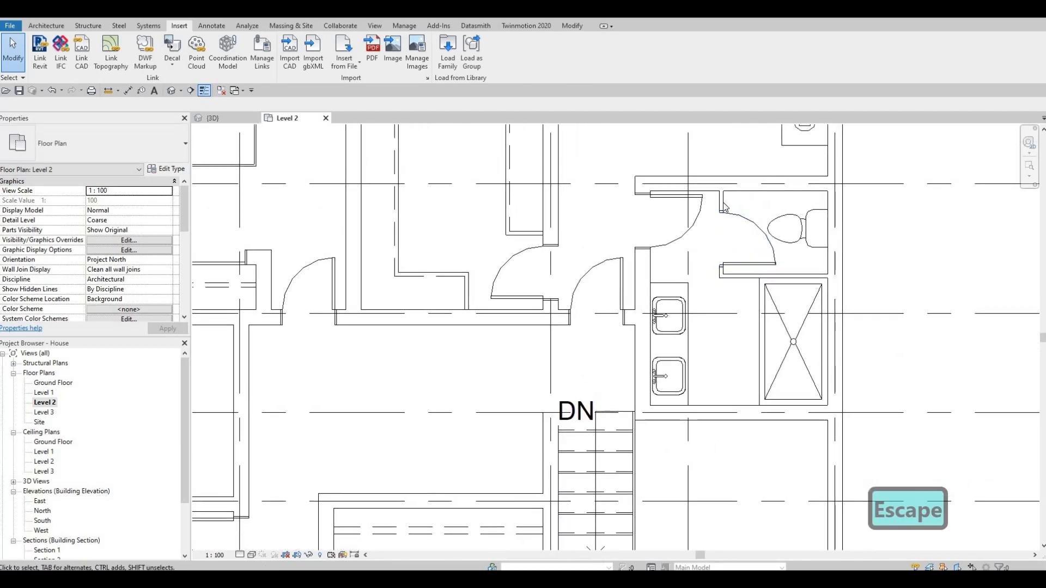
click(738, 218)
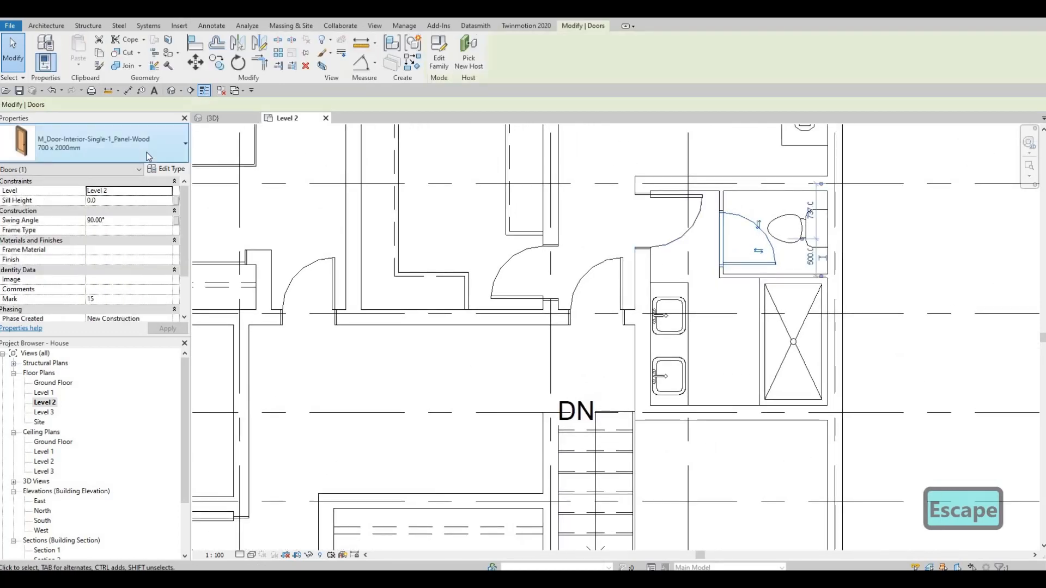
click(109, 143)
scroll(84, 240, up, 3)
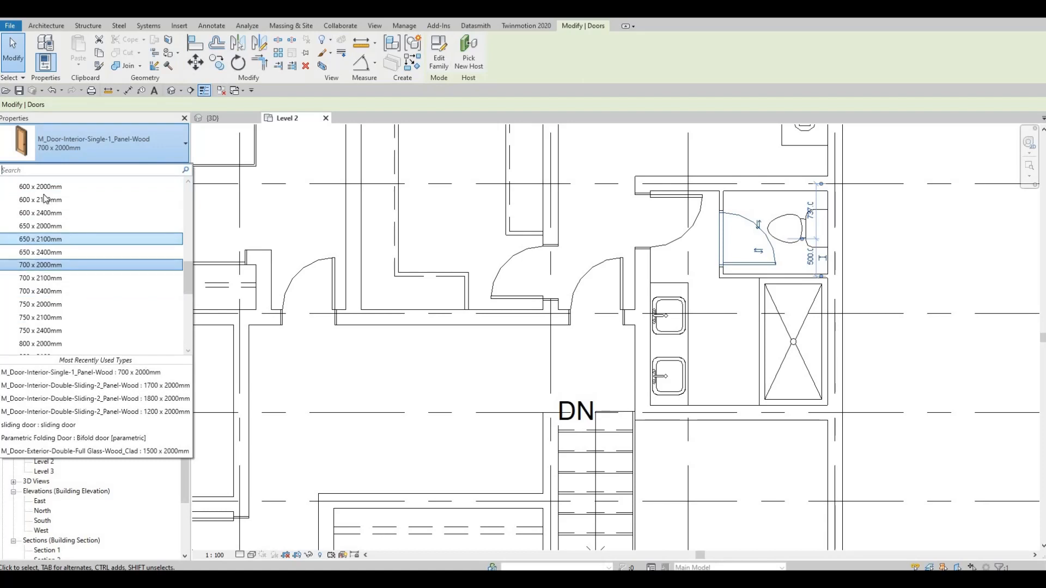
click(53, 188)
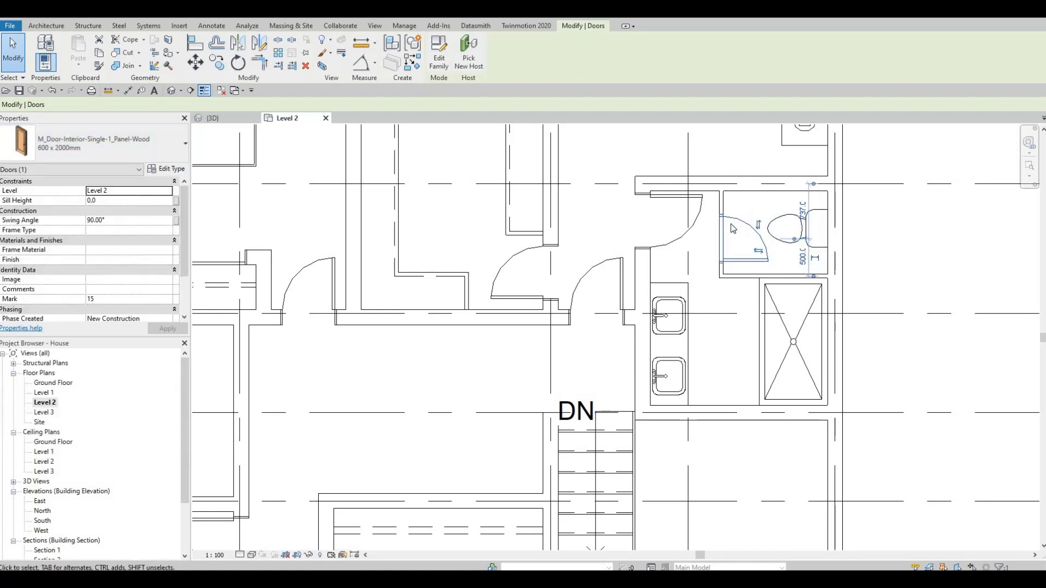
key(Escape)
key(Escape)
Nudge the toilet enclosure door five increments down along the vertical partition.
click(740, 260)
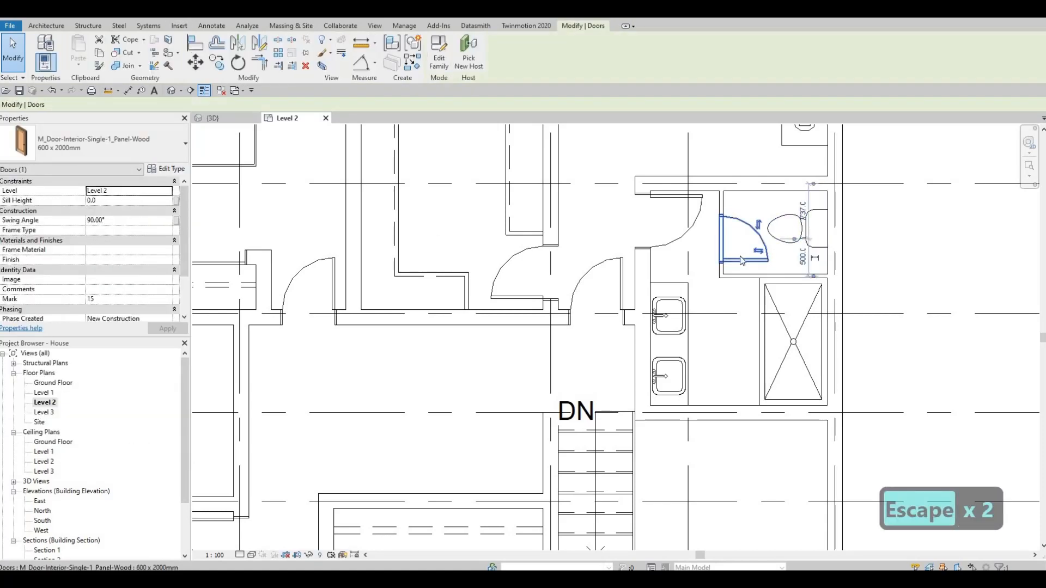
key(Down)
key(Down)
key(Down)
key(Down)
key(Down)
key(Escape)
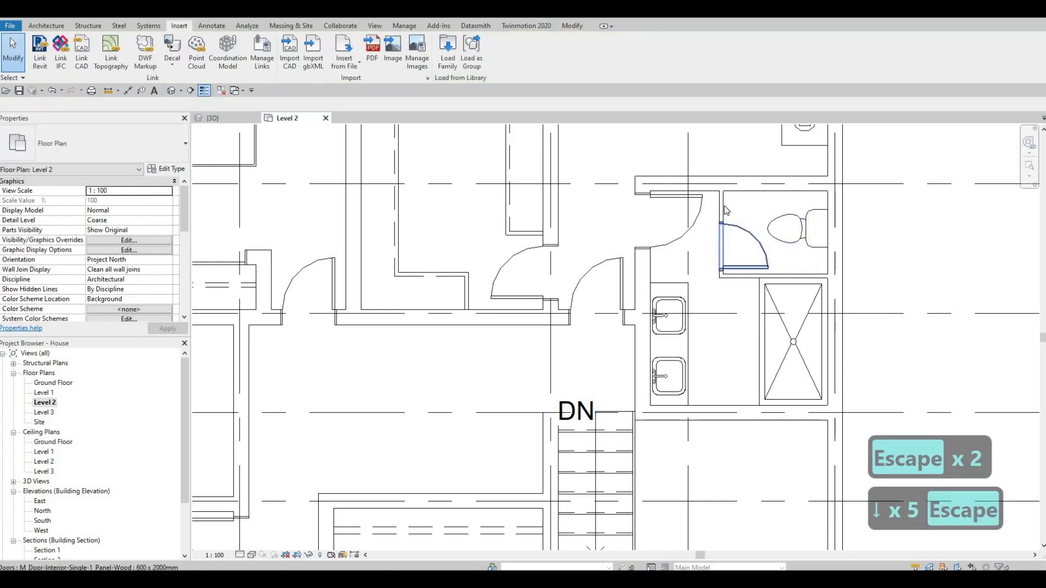
Shift the toilet enclosure's vertical partition to the right in small nudges, bringing it closer to the toilet.
click(724, 205)
key(Right)
key(Right)
key(Right)
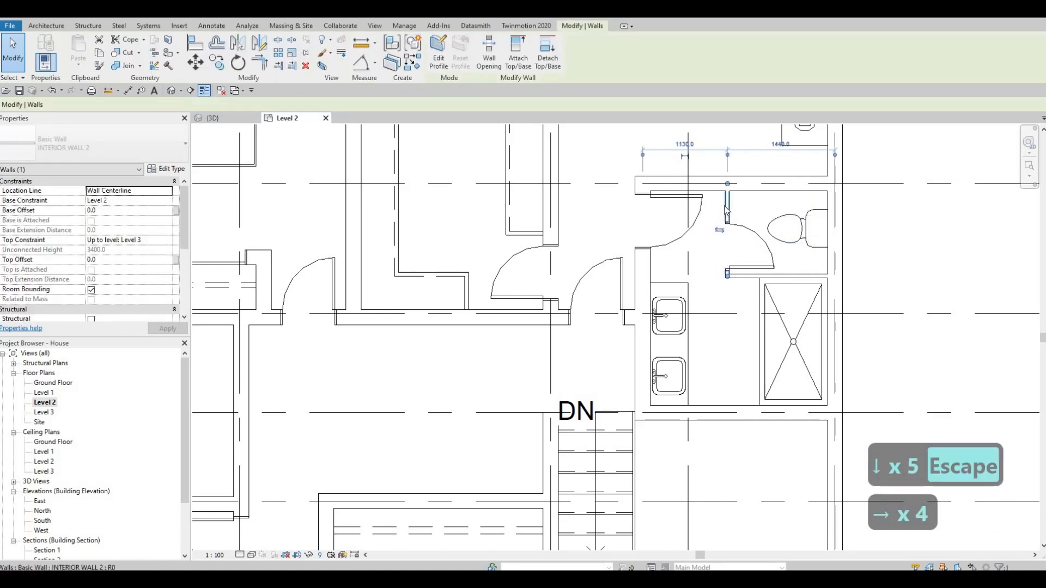
key(Right)
key(Right)
key(Left)
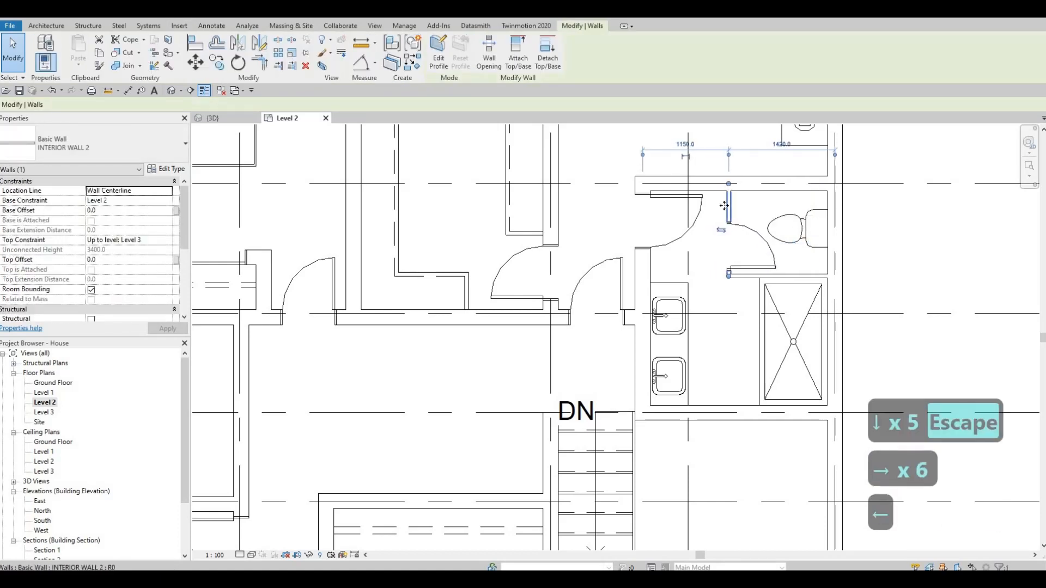
key(Right)
key(Right)
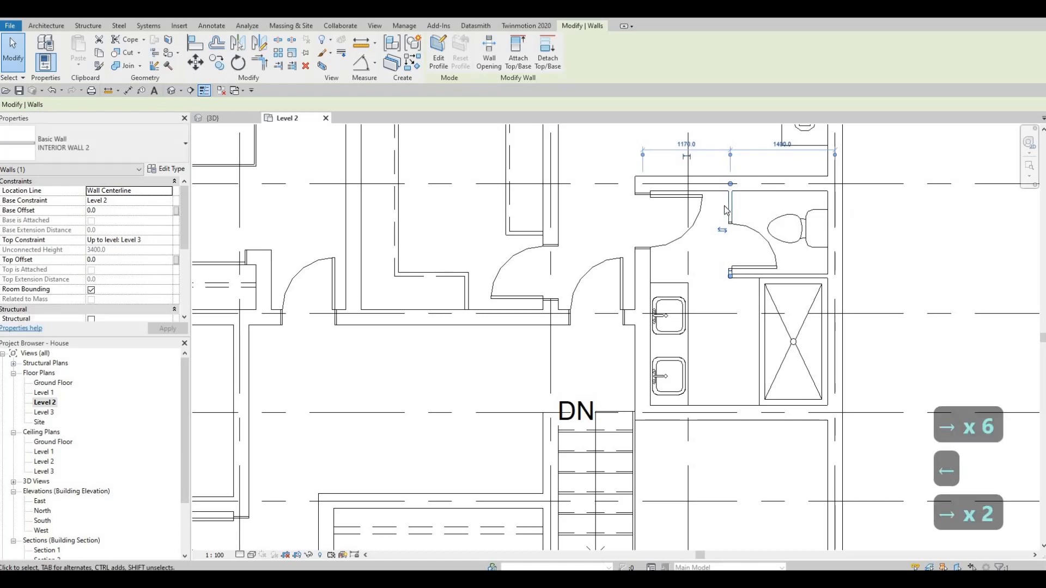
key(Right)
key(Escape)
key(Escape)
scroll(777, 283, down, 3)
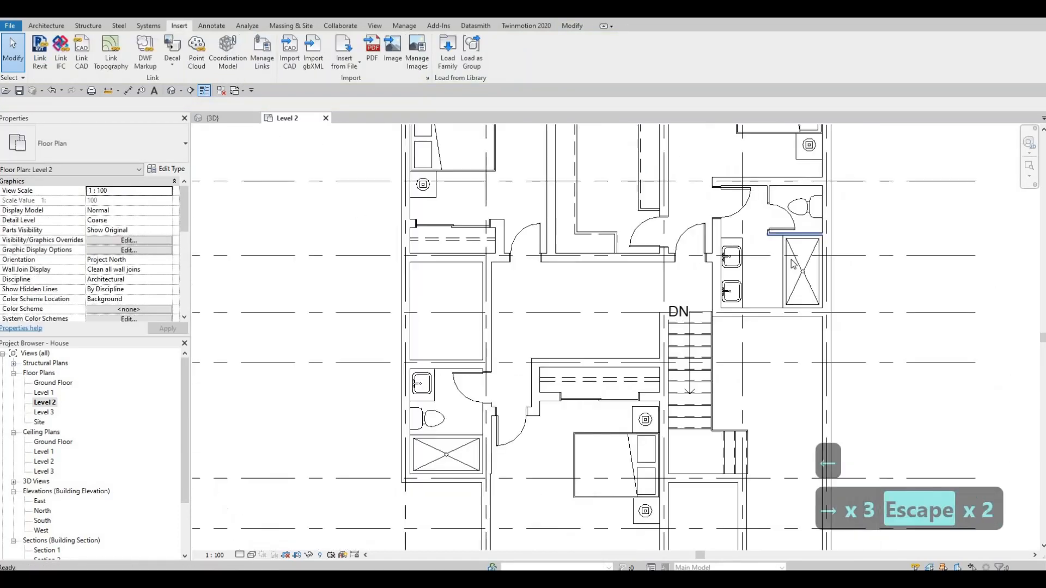
key(Escape)
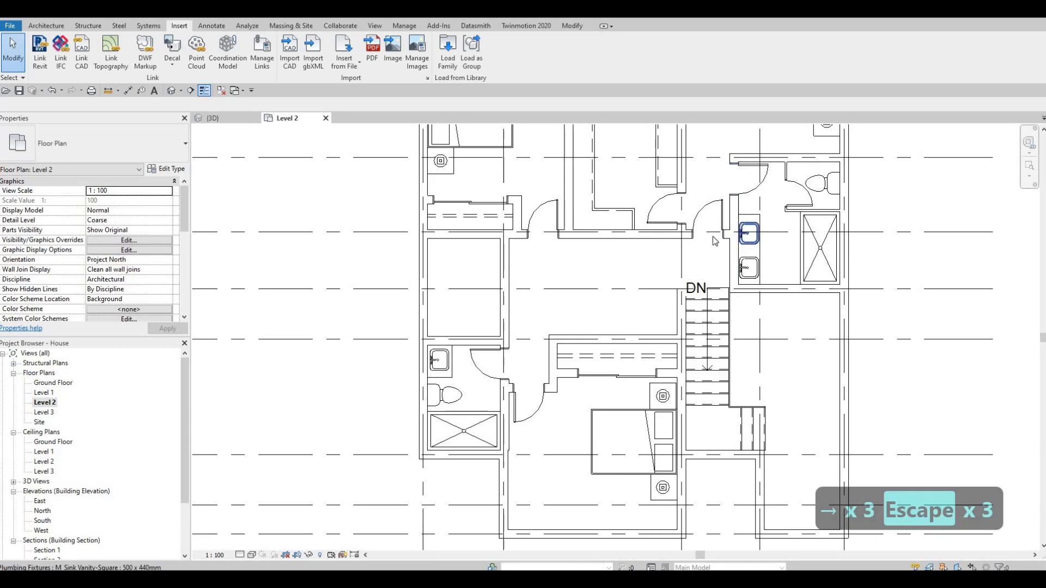
scroll(715, 241, down, 4)
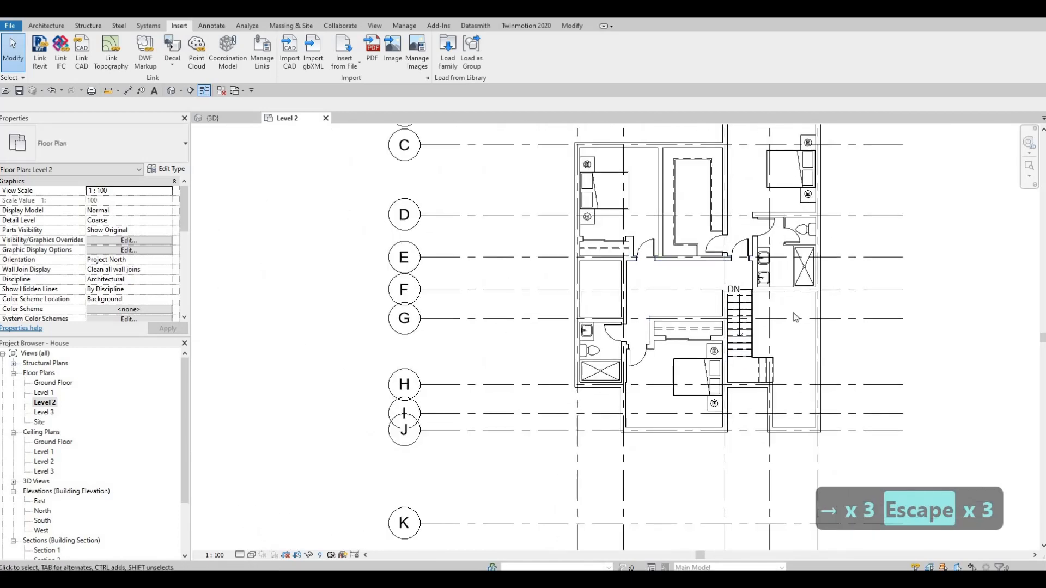
middle_drag(811, 280, 793, 313)
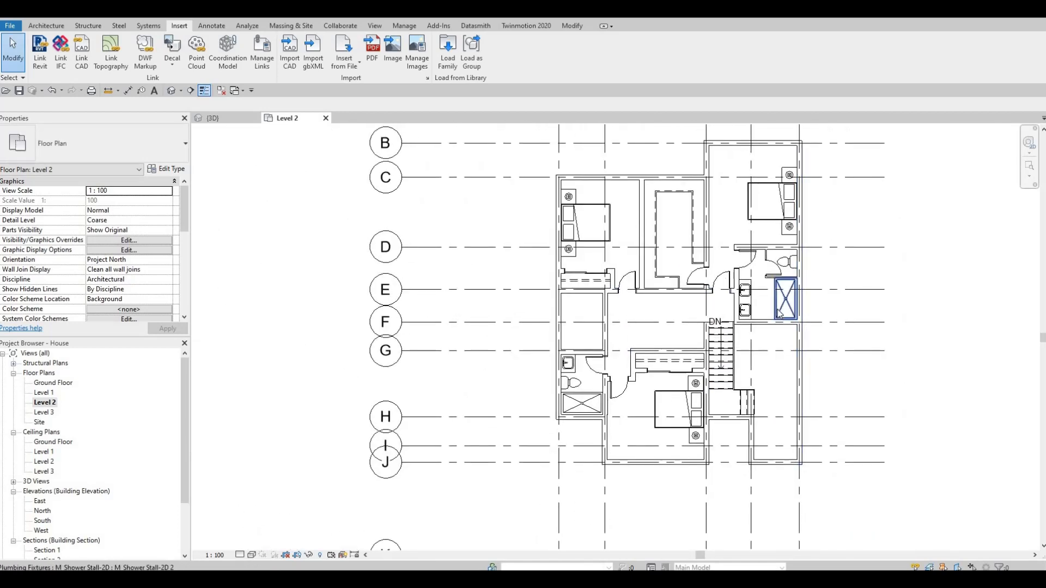